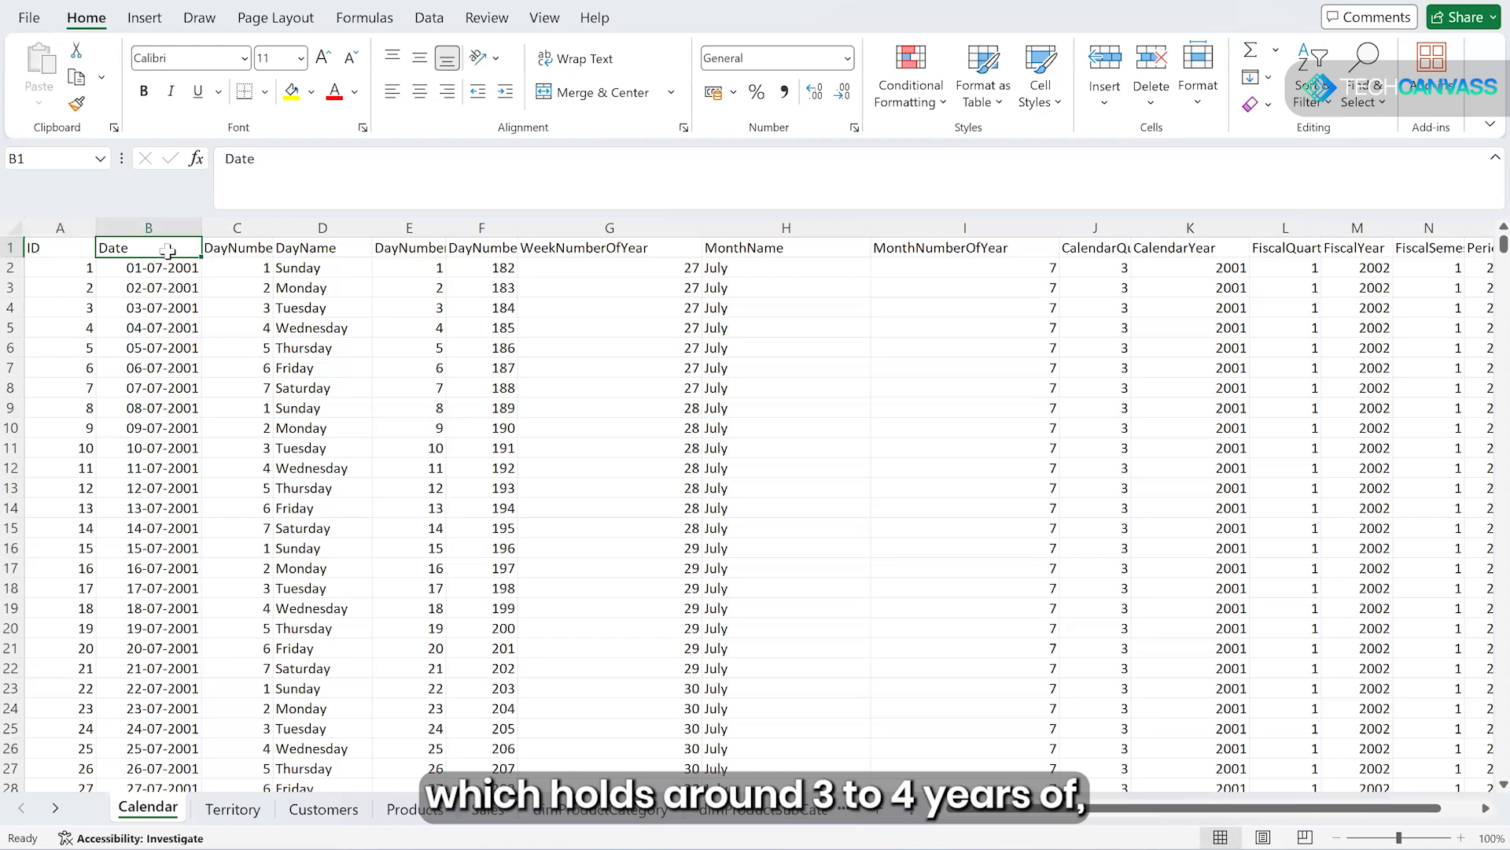
- Examine the years offered by the Calendar sheet's Date filter, then the Territory and Customers sheets
click(191, 248)
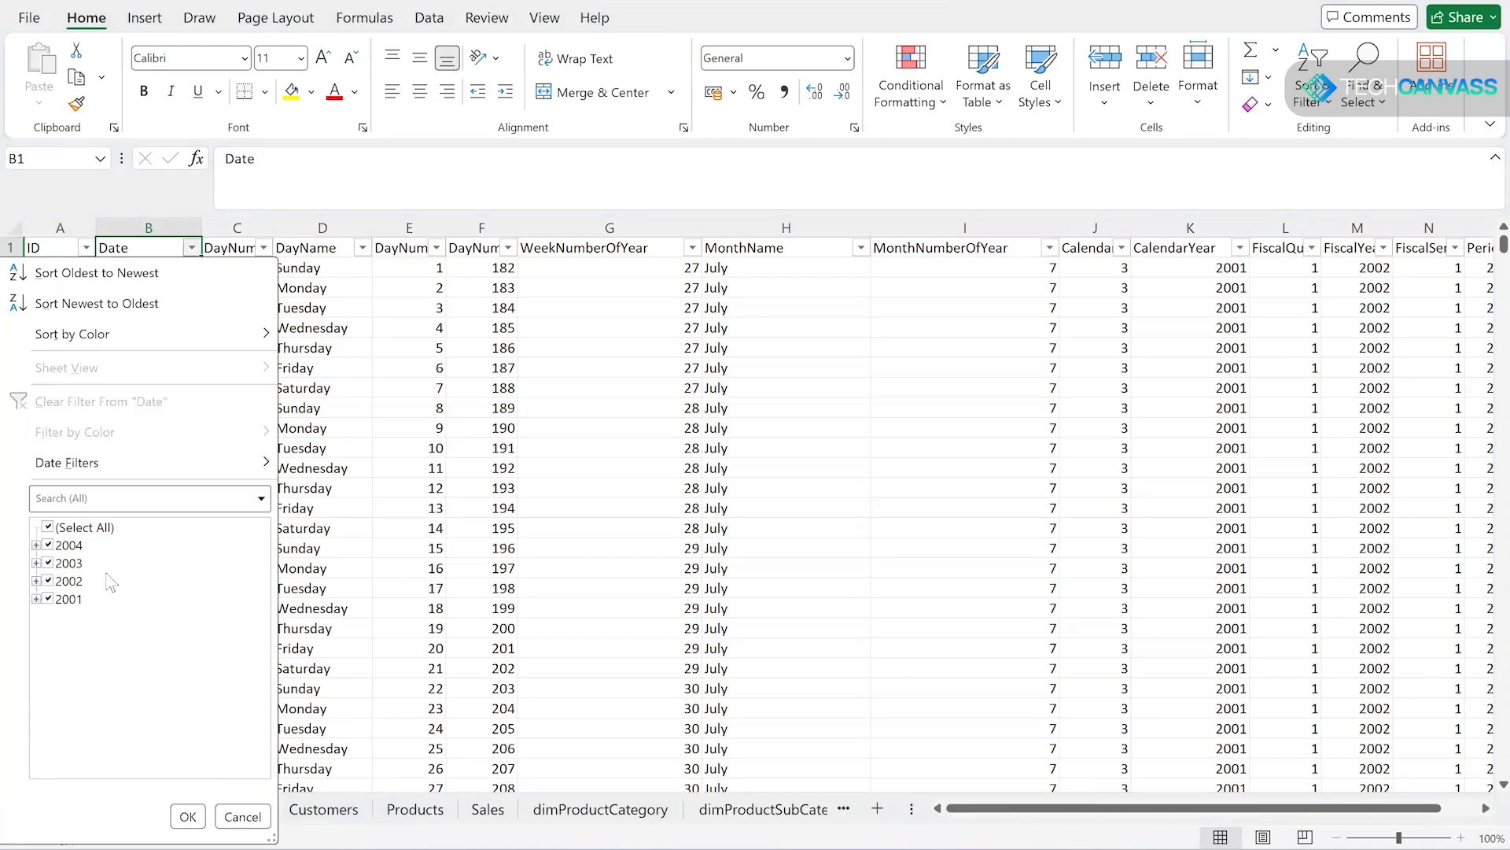
click(242, 817)
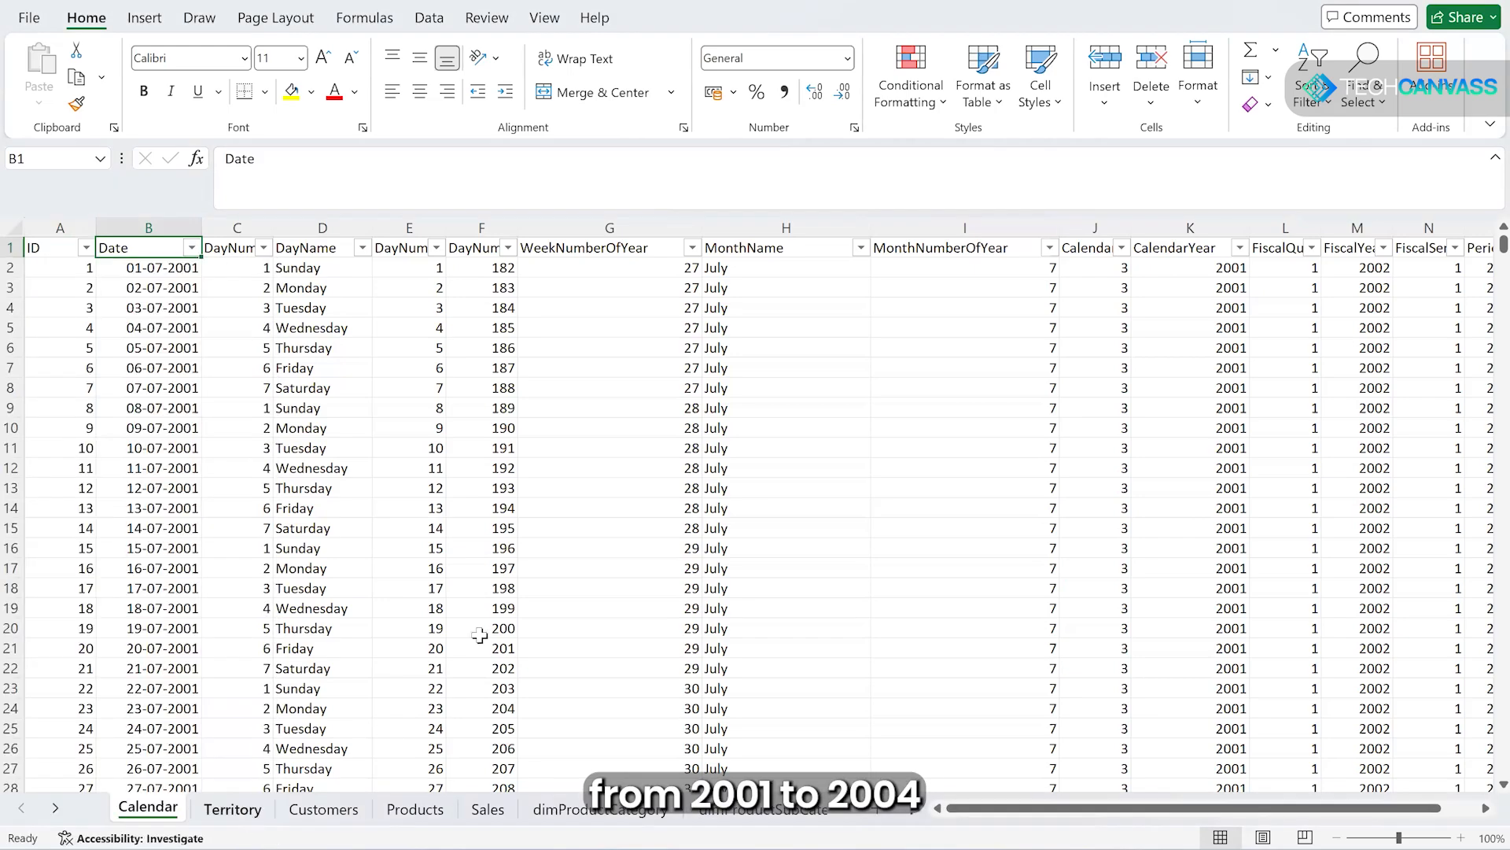
key(ctrl+Page_Down)
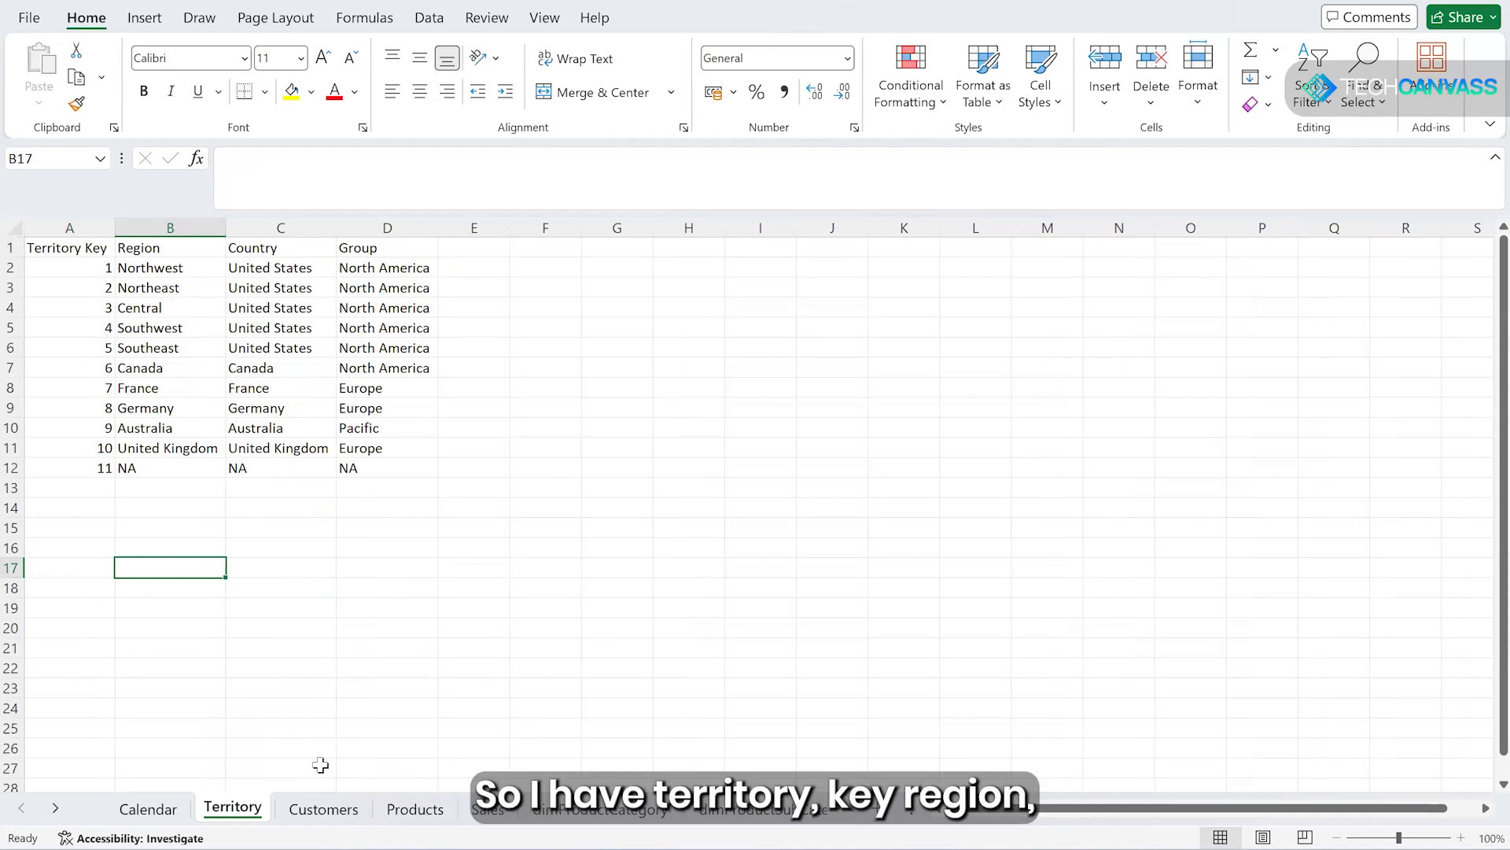
click(327, 809)
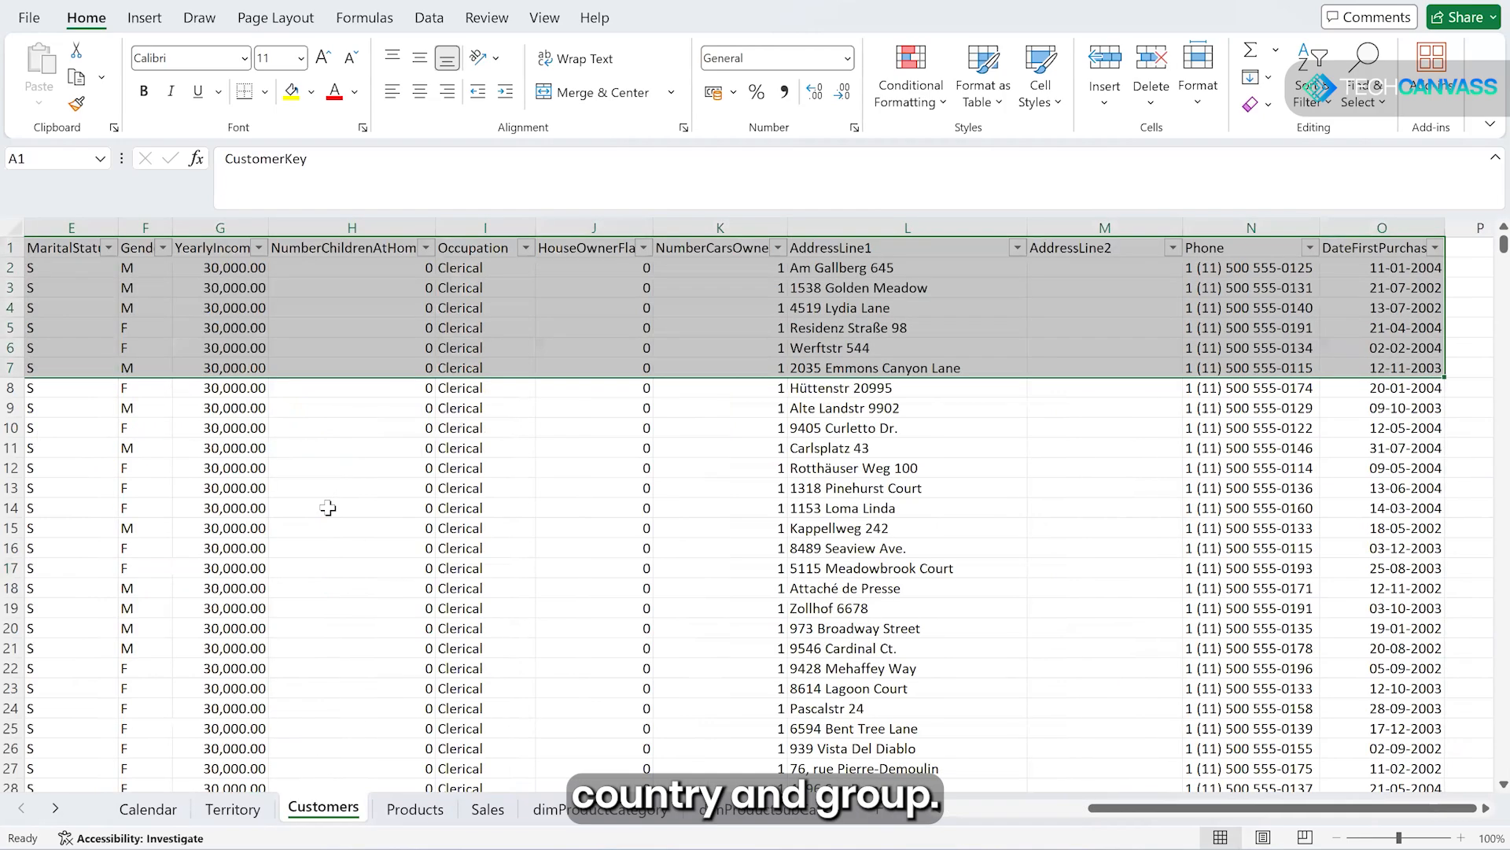
key(ctrl+Home)
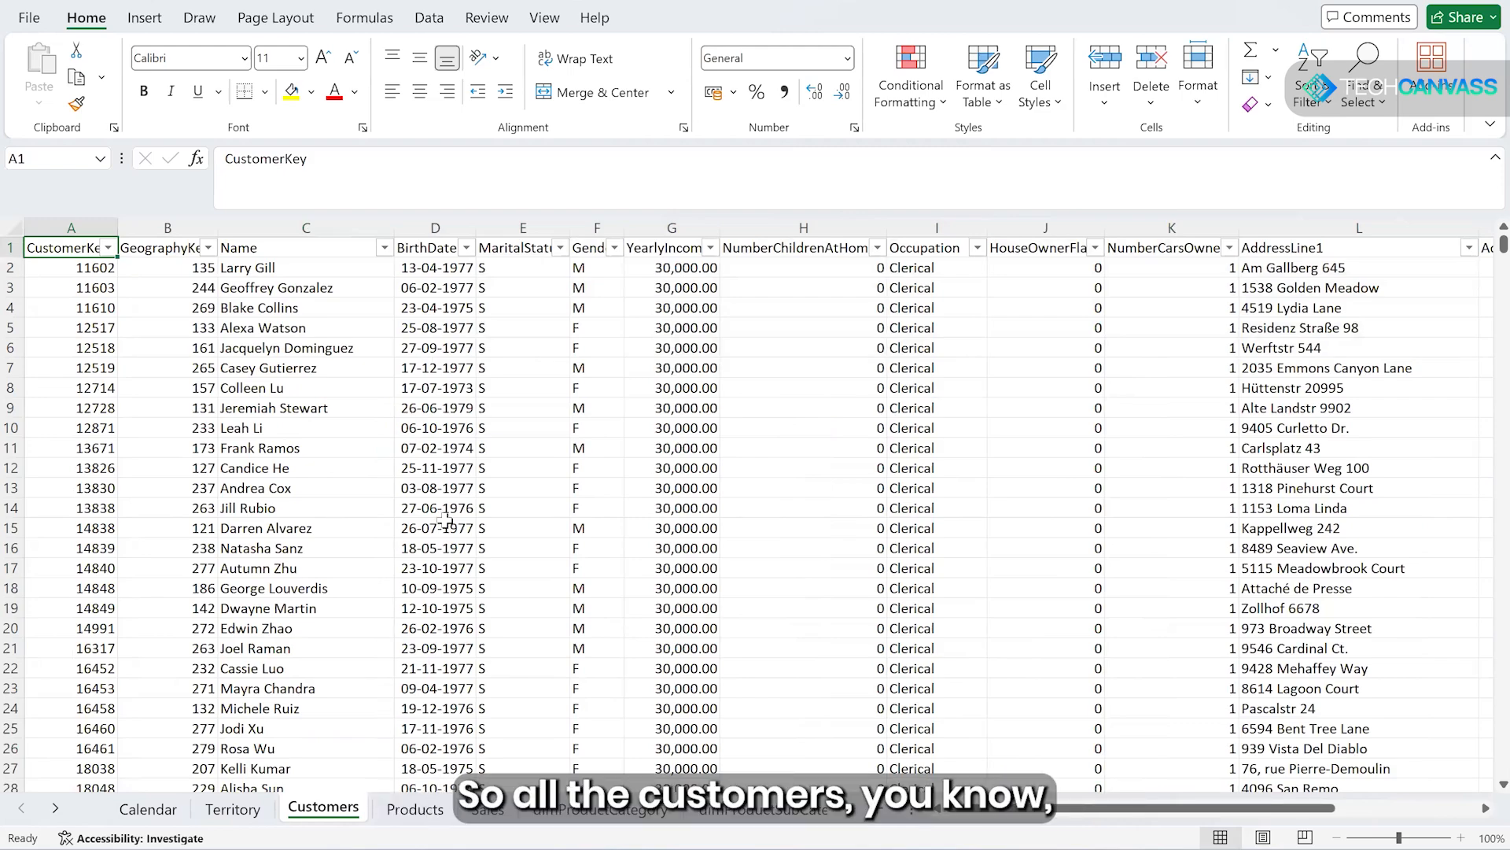
- Examine the Products, dimProductCategory, dimProductSubCategory and Sales sheets of the workbook
key(ctrl+Page_Down)
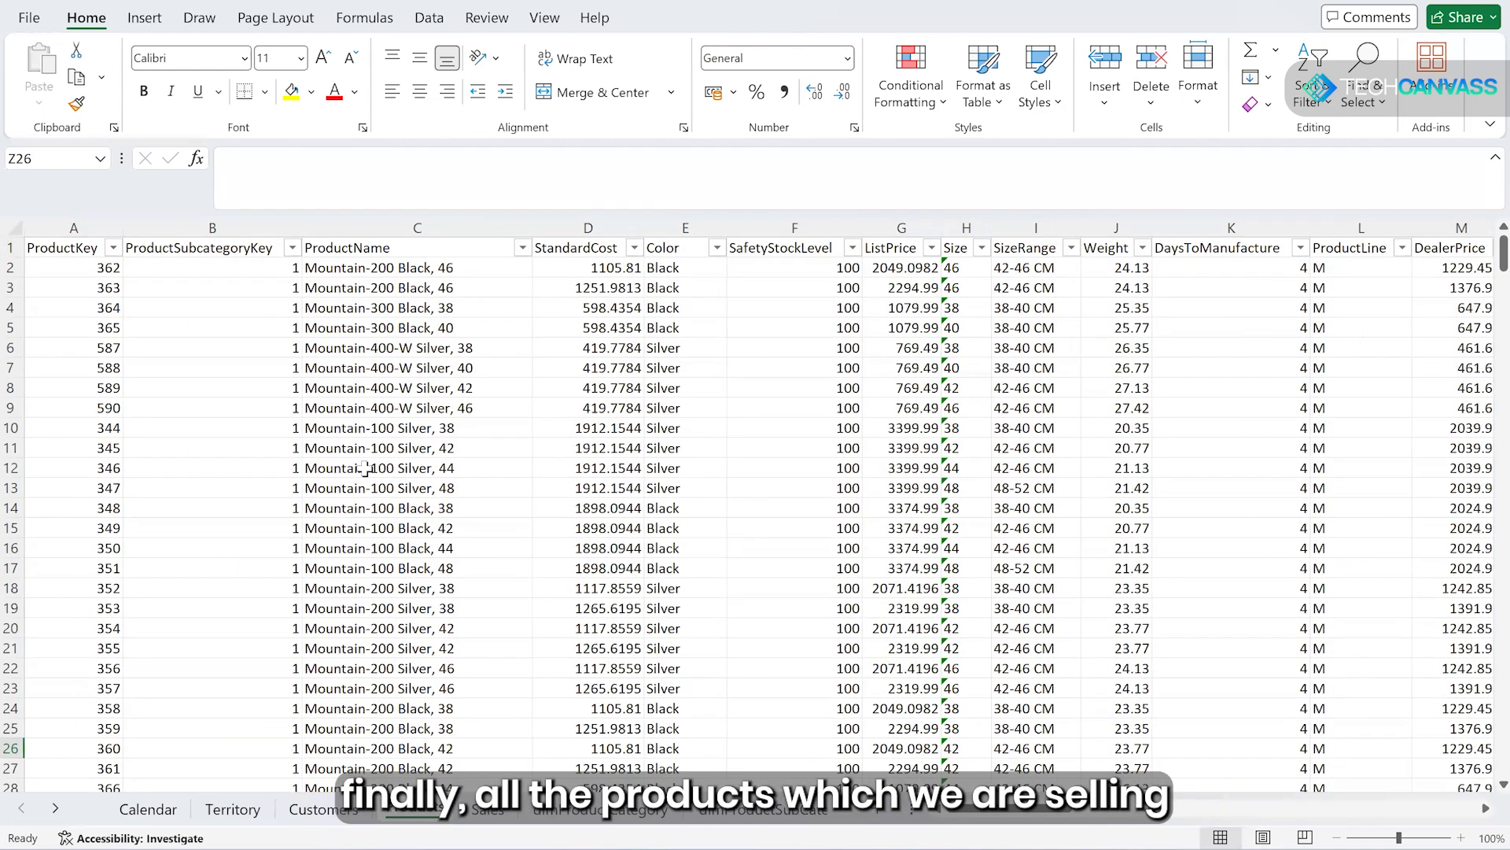
click(604, 816)
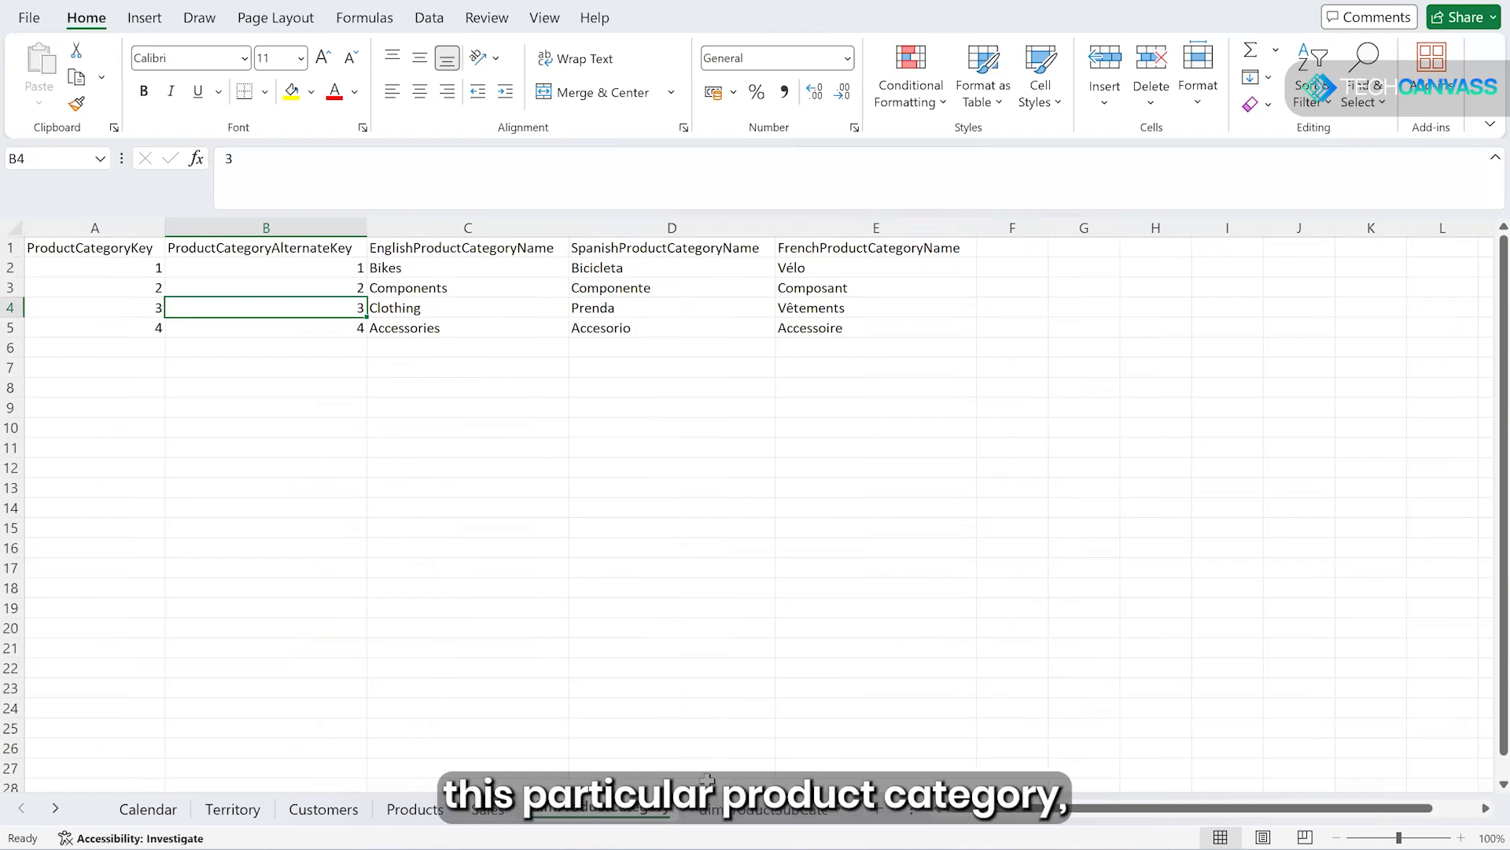
key(ctrl+Page_Down)
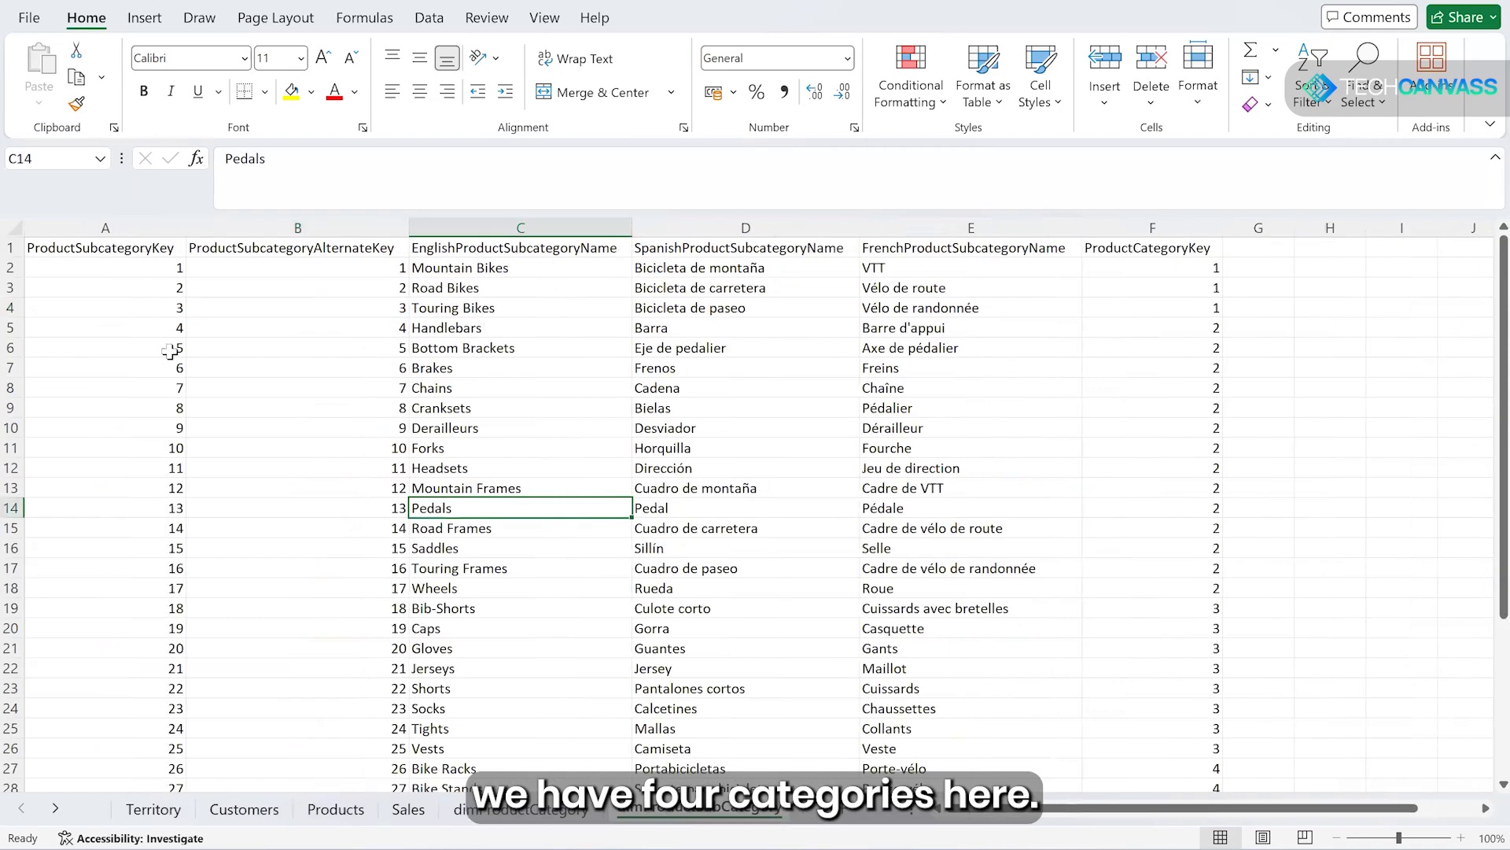
click(350, 241)
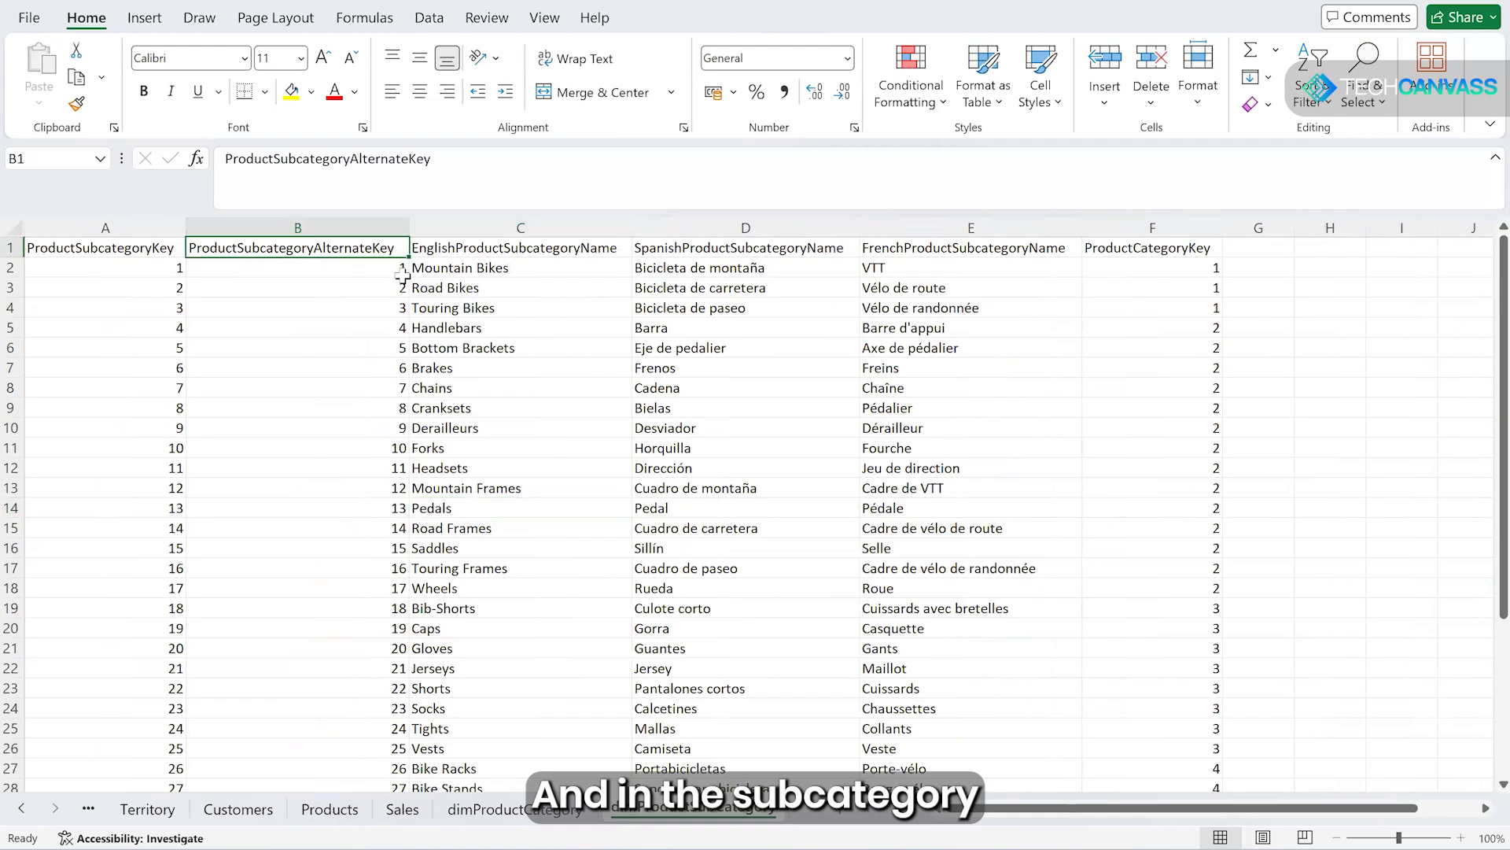
click(404, 809)
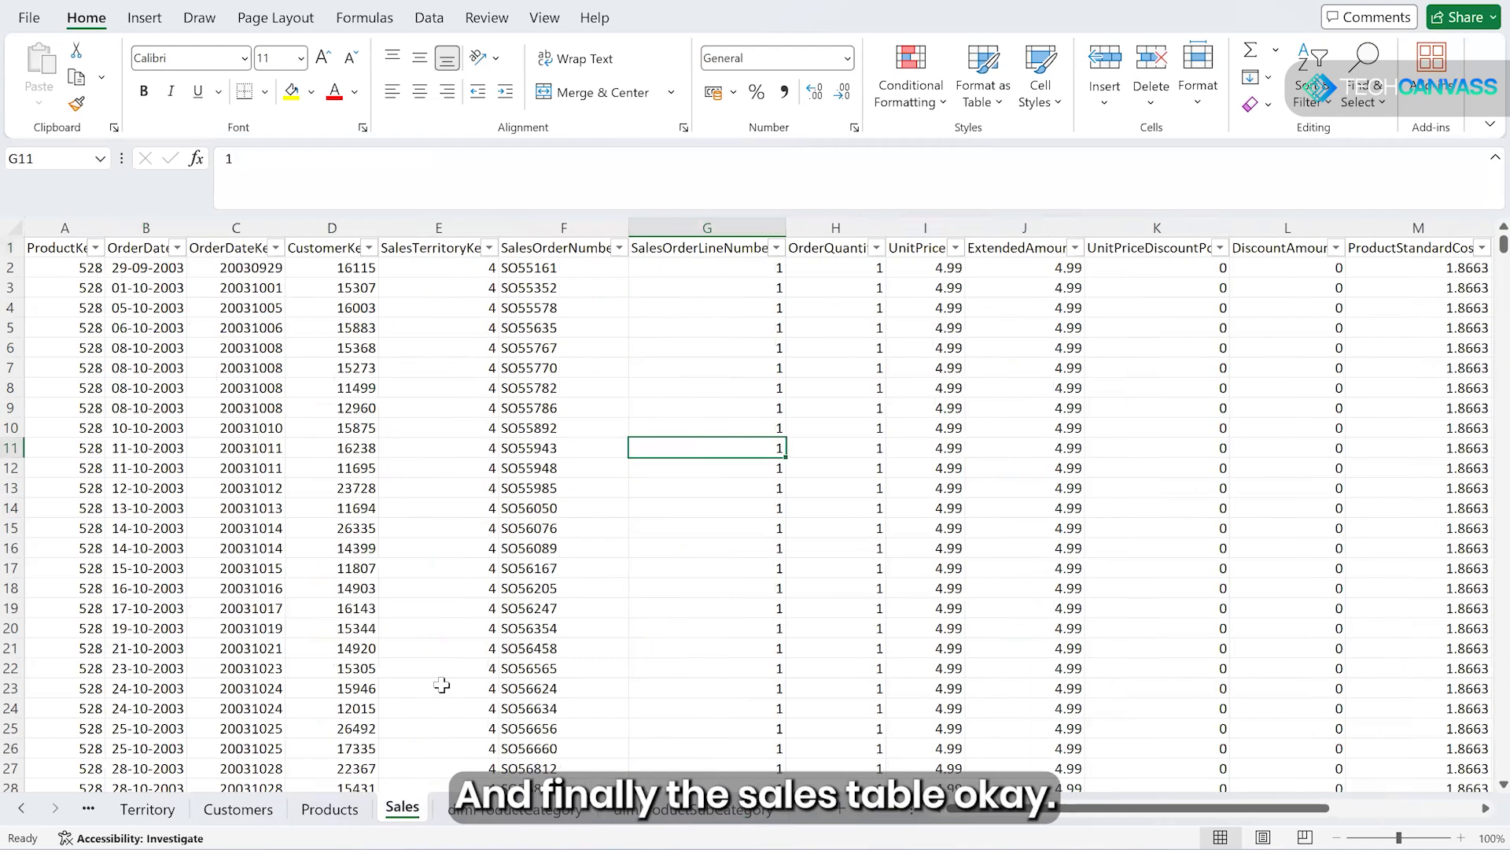
key(ctrl+Home)
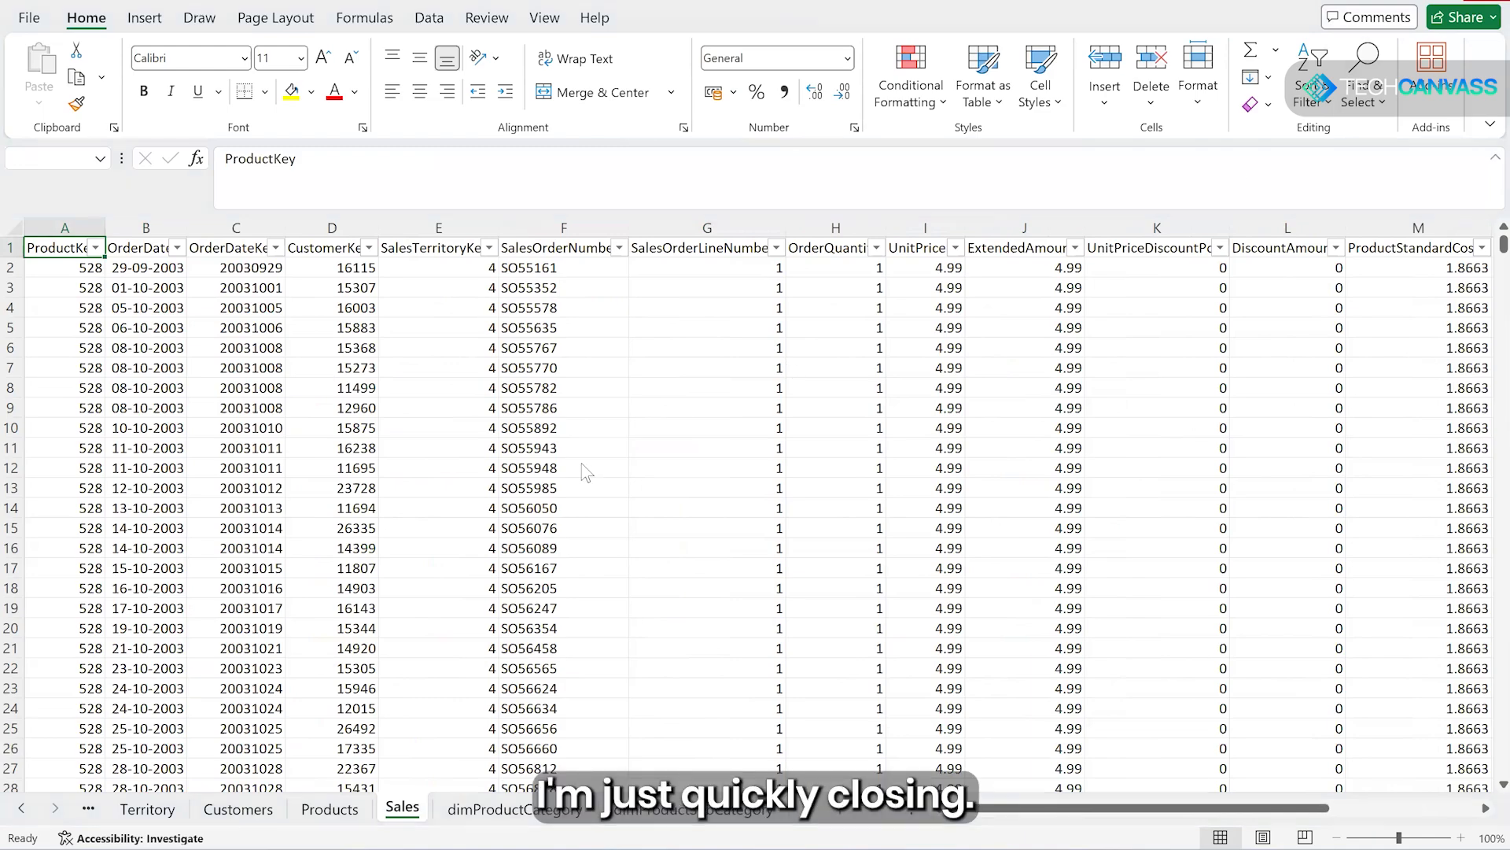
- Close the sales workbook without saving and switch to the StarSchema report in Power BI Desktop
key(n)
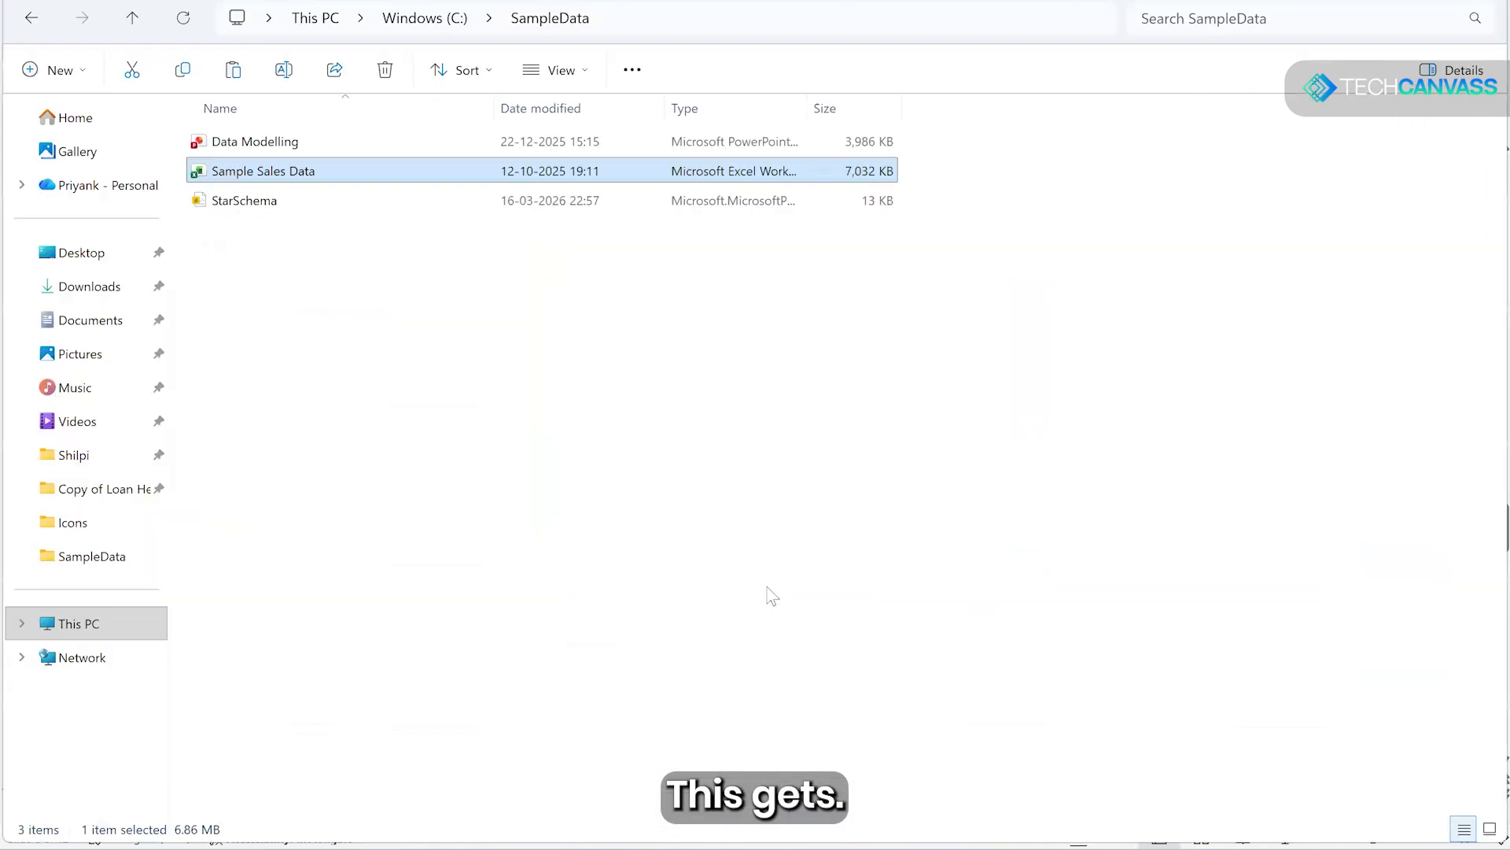
key(alt+Tab)
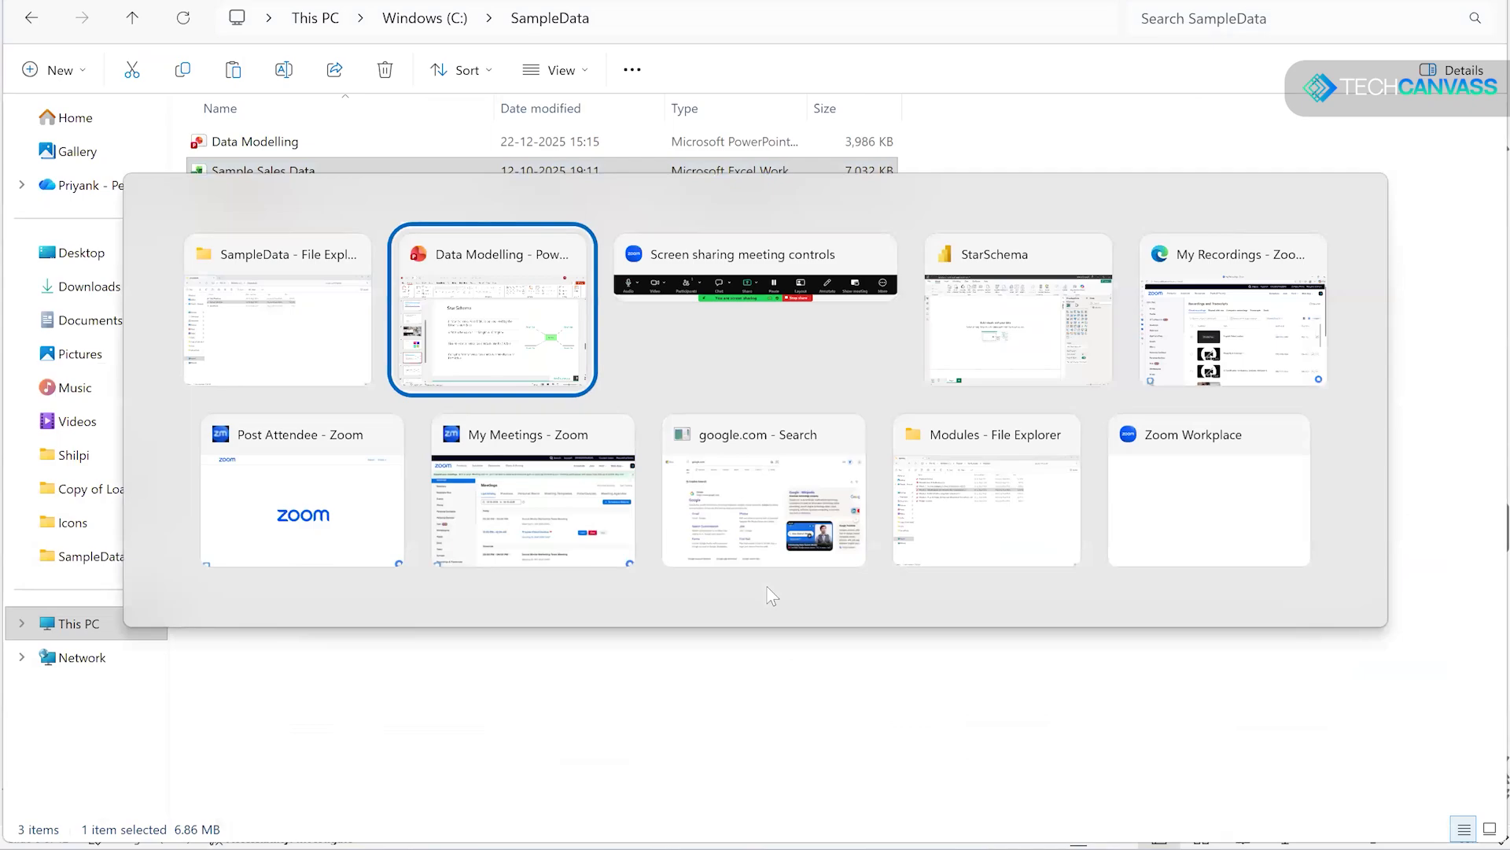
key(alt+Tab)
key(alt+Tab)
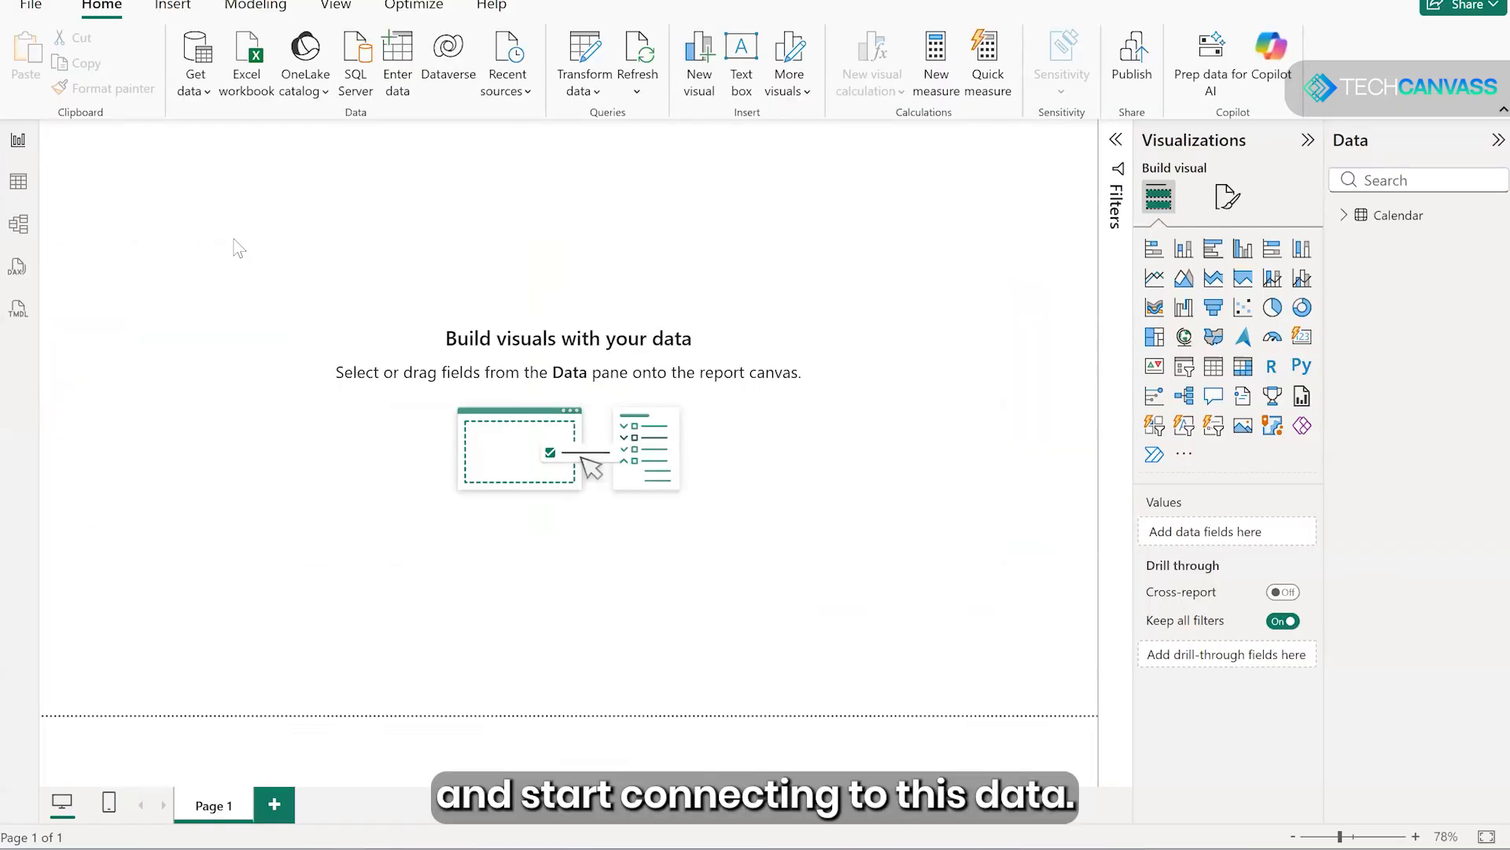
- Connect the report to the Sample Sales Data Excel workbook in the SampleData folder
click(206, 101)
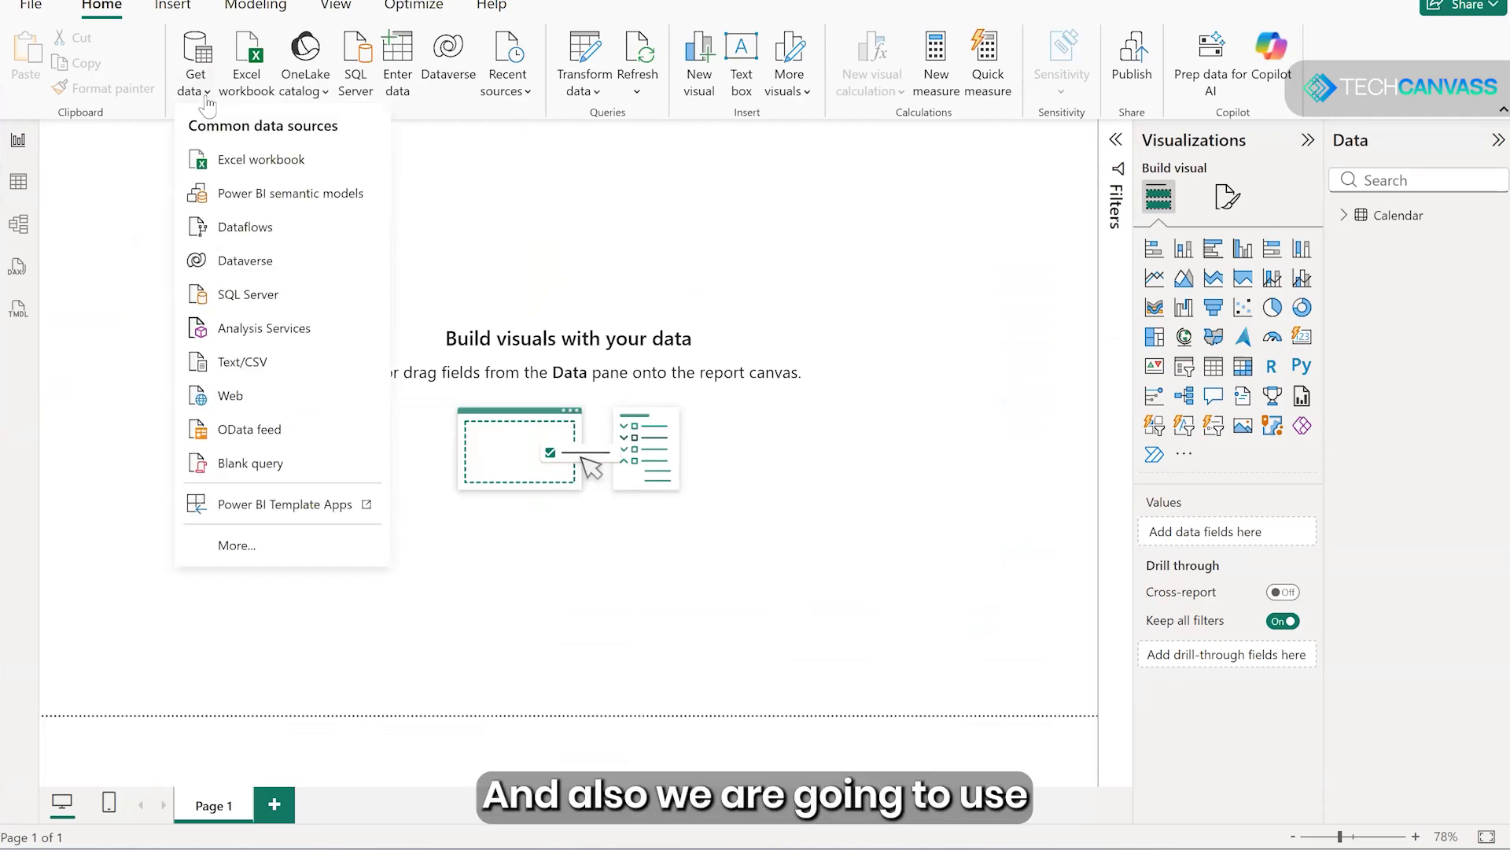
click(236, 164)
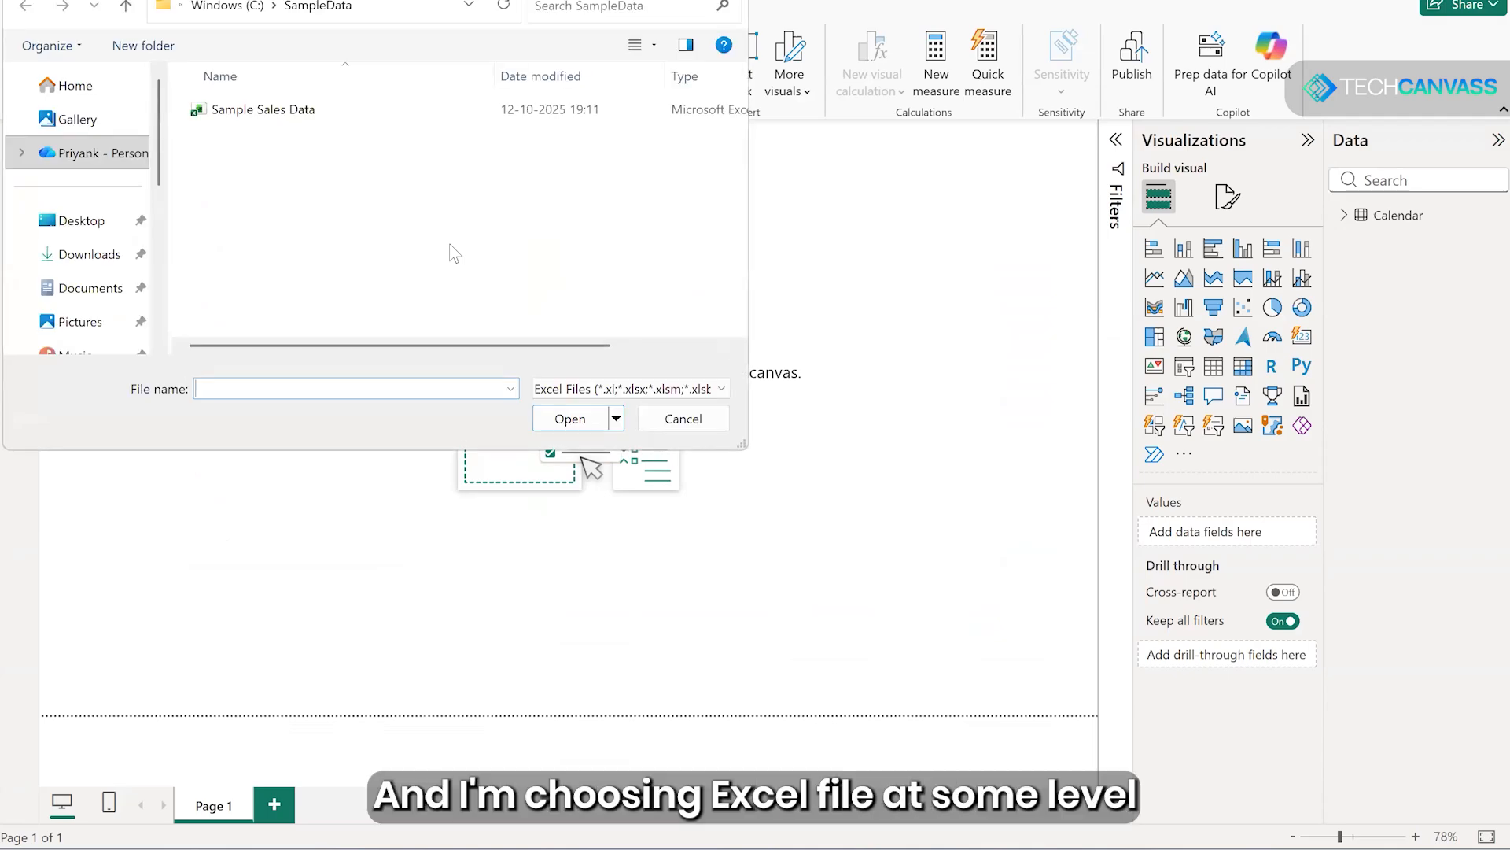
click(232, 114)
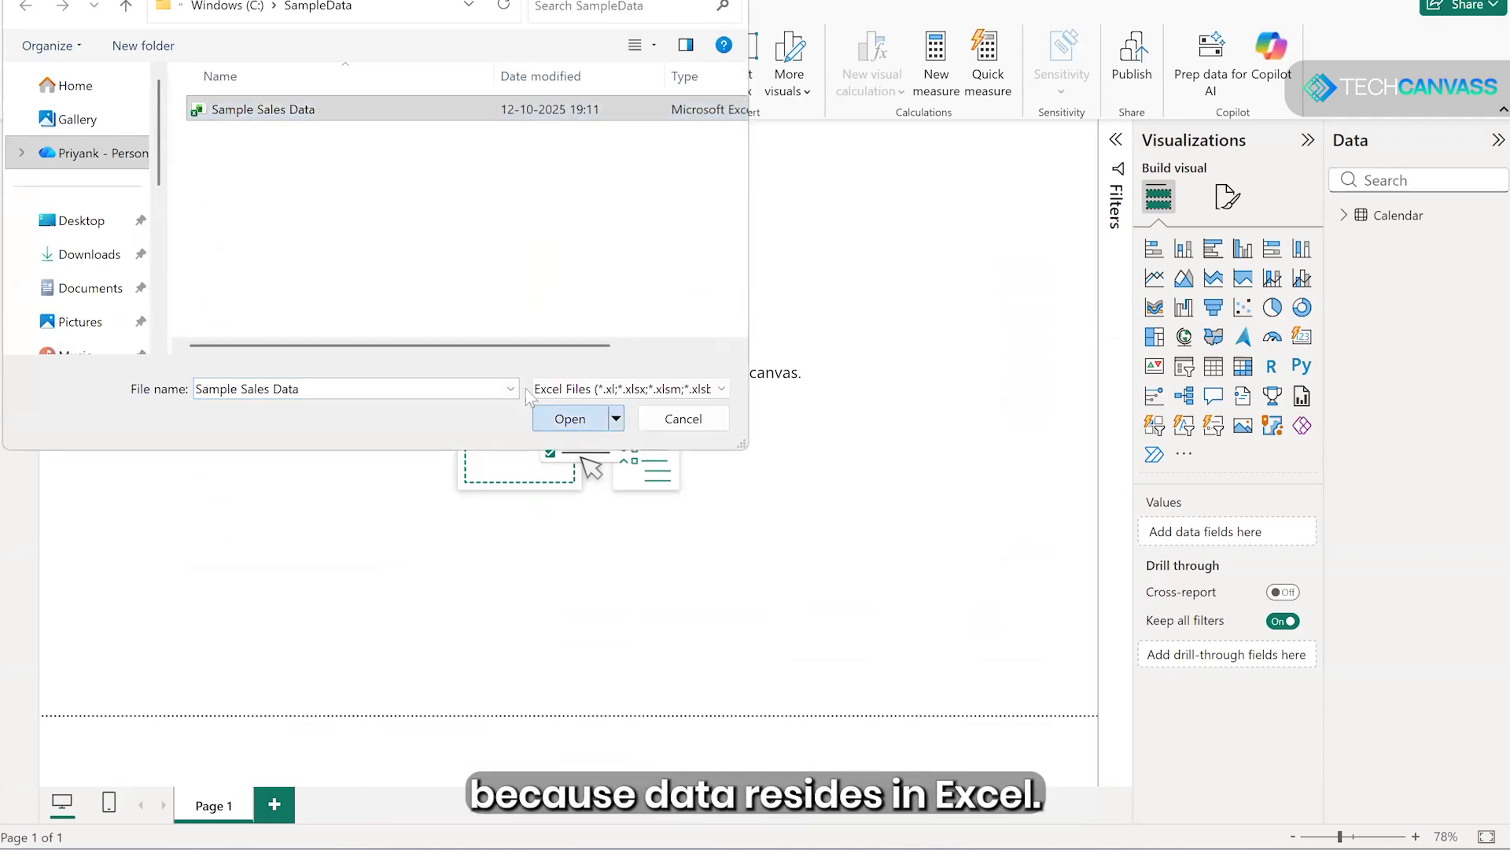
click(567, 418)
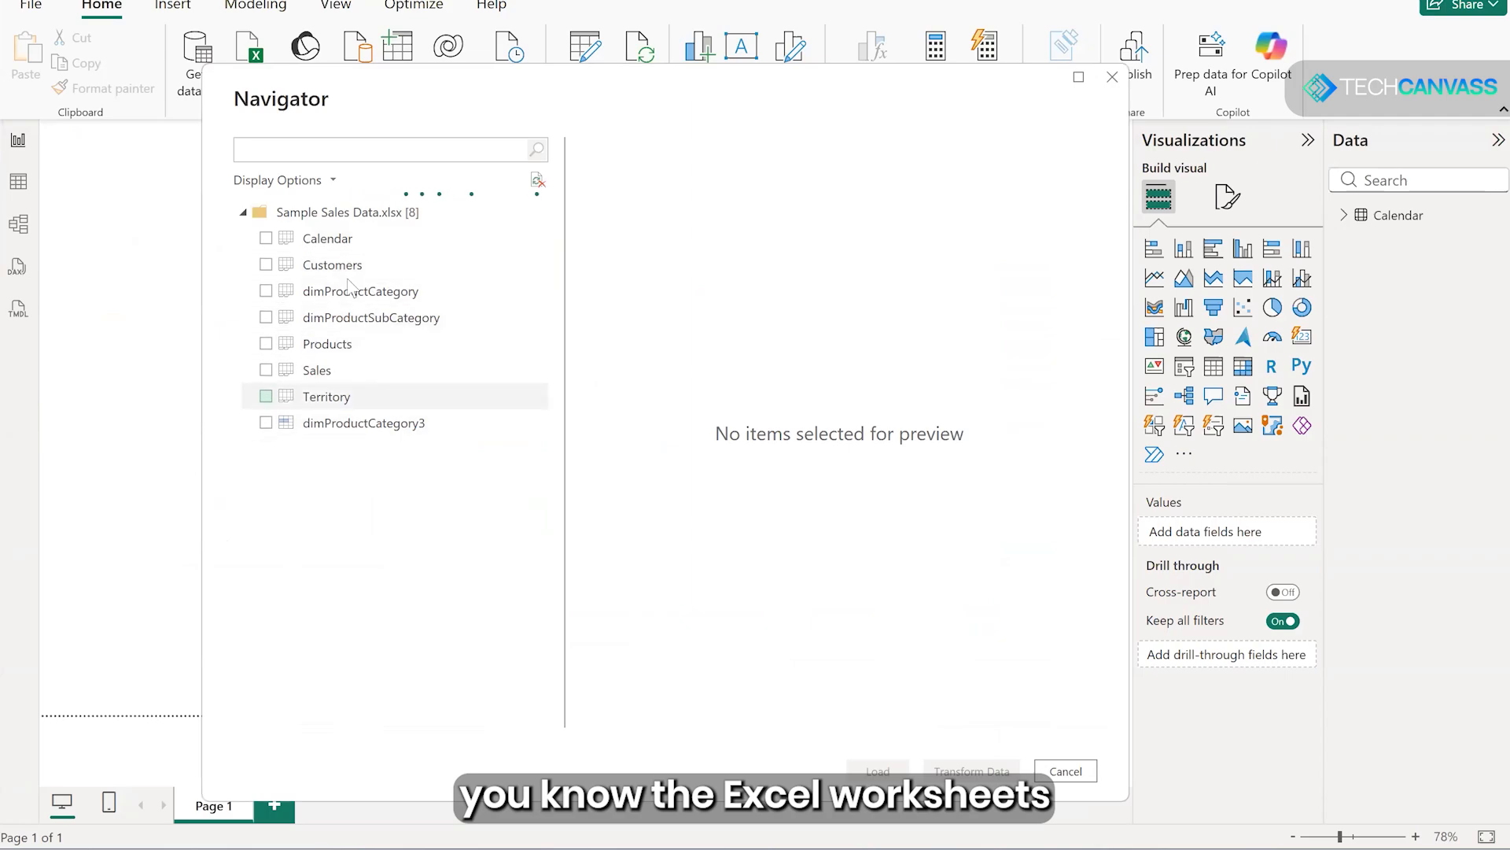
- Select the Calendar sheet, look through its data preview and load it into the model
click(266, 239)
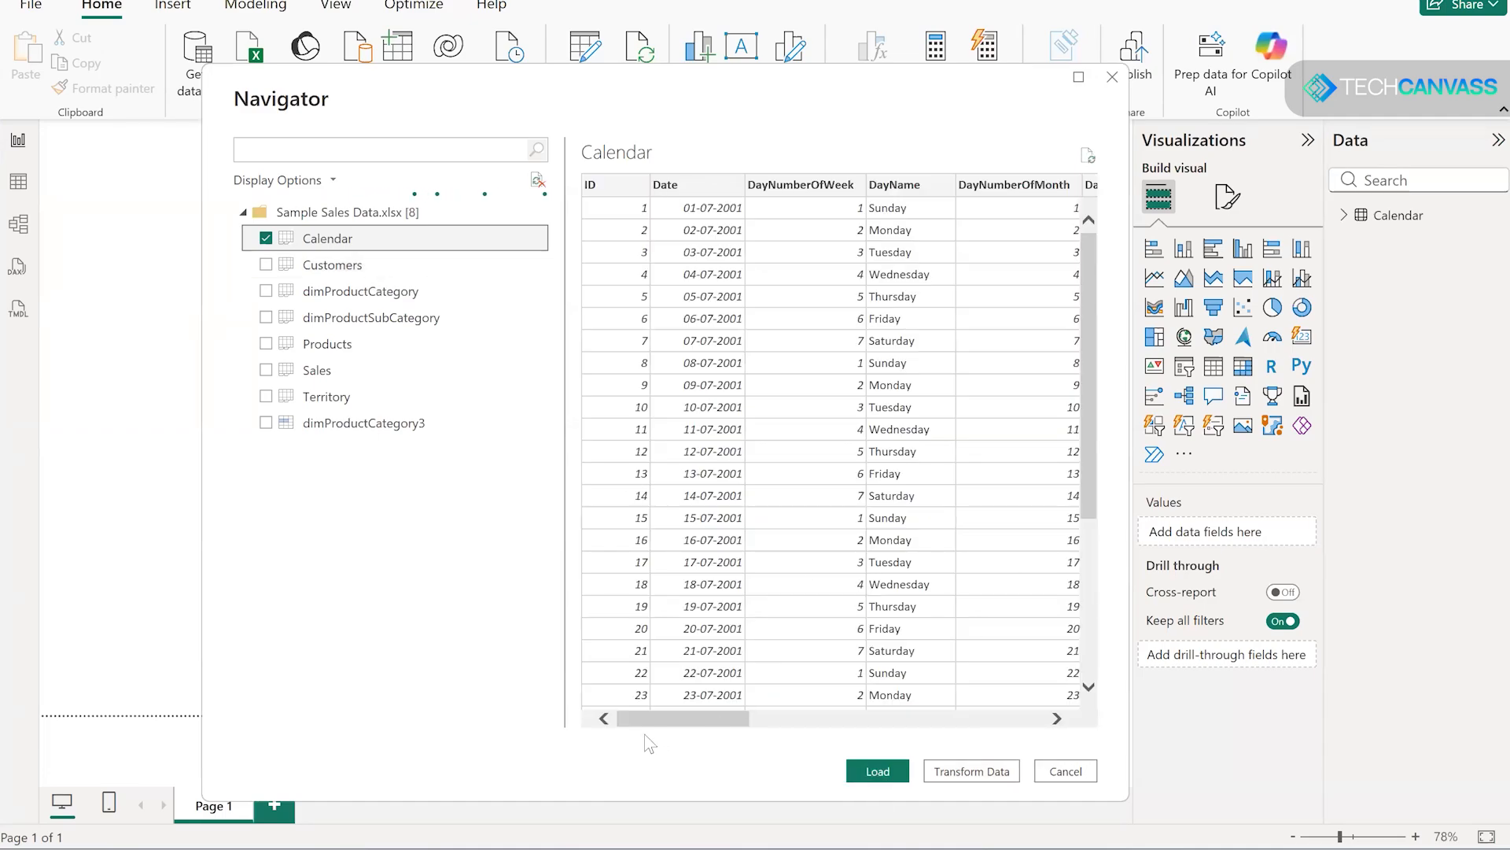
mouse_move(695, 723)
mouse_down()
mouse_move(963, 724)
mouse_move(669, 730)
mouse_up()
scroll(838, 416, down, 3)
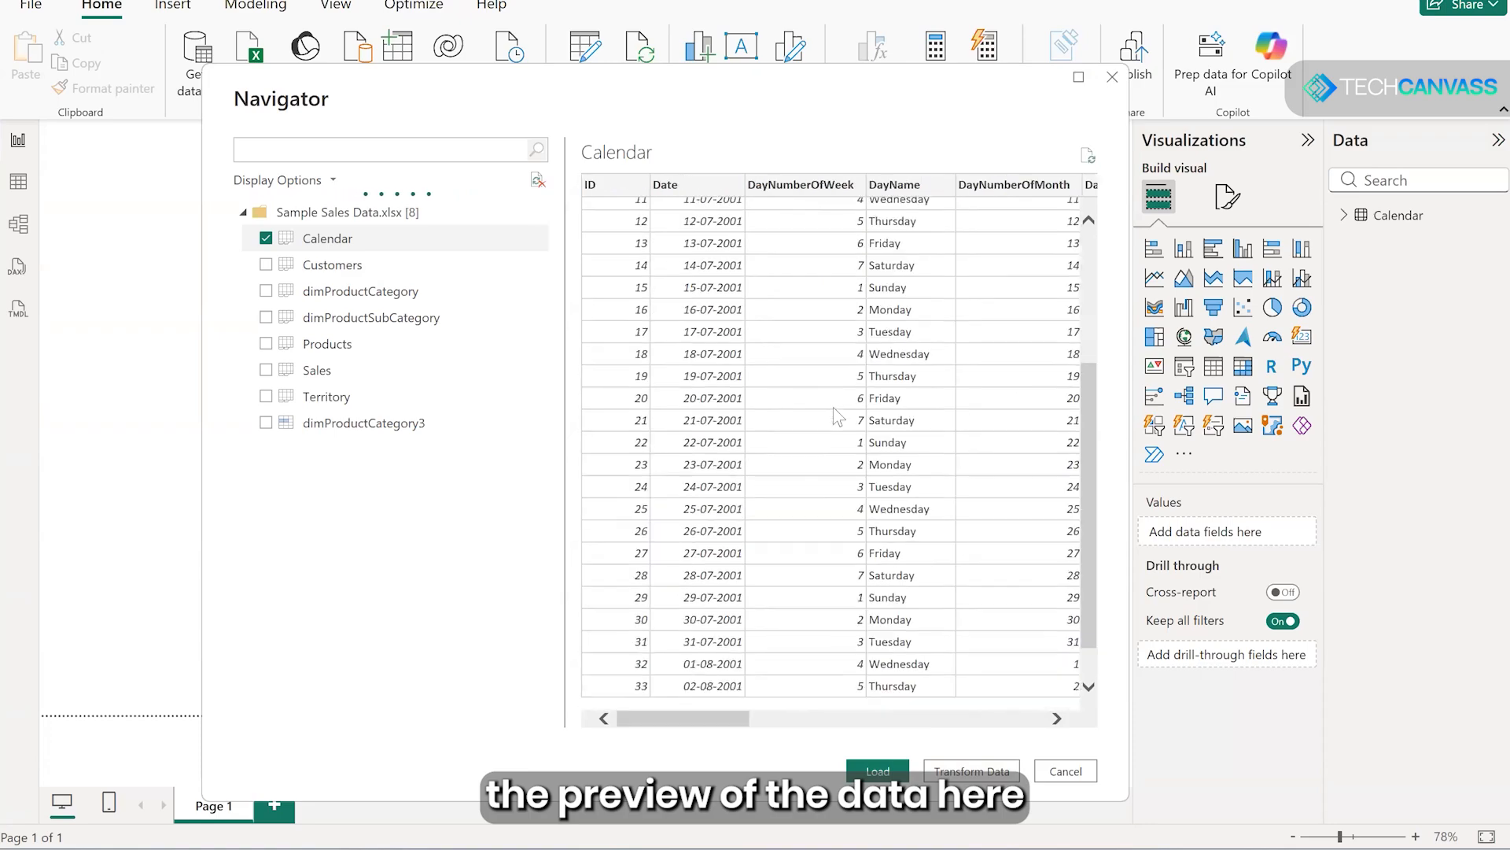
scroll(838, 417, down, 2)
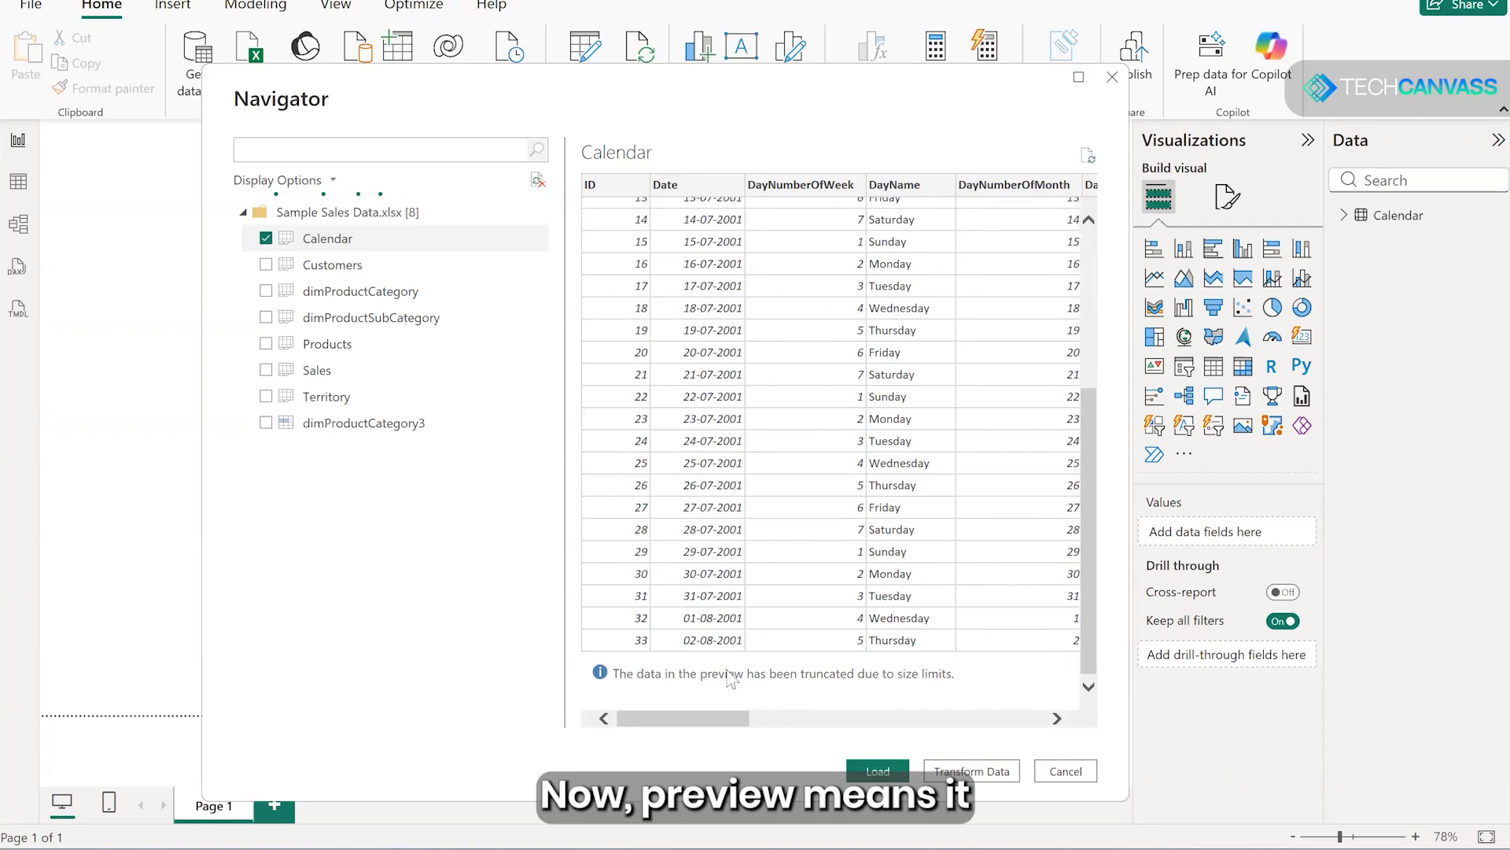
scroll(820, 550, up, 5)
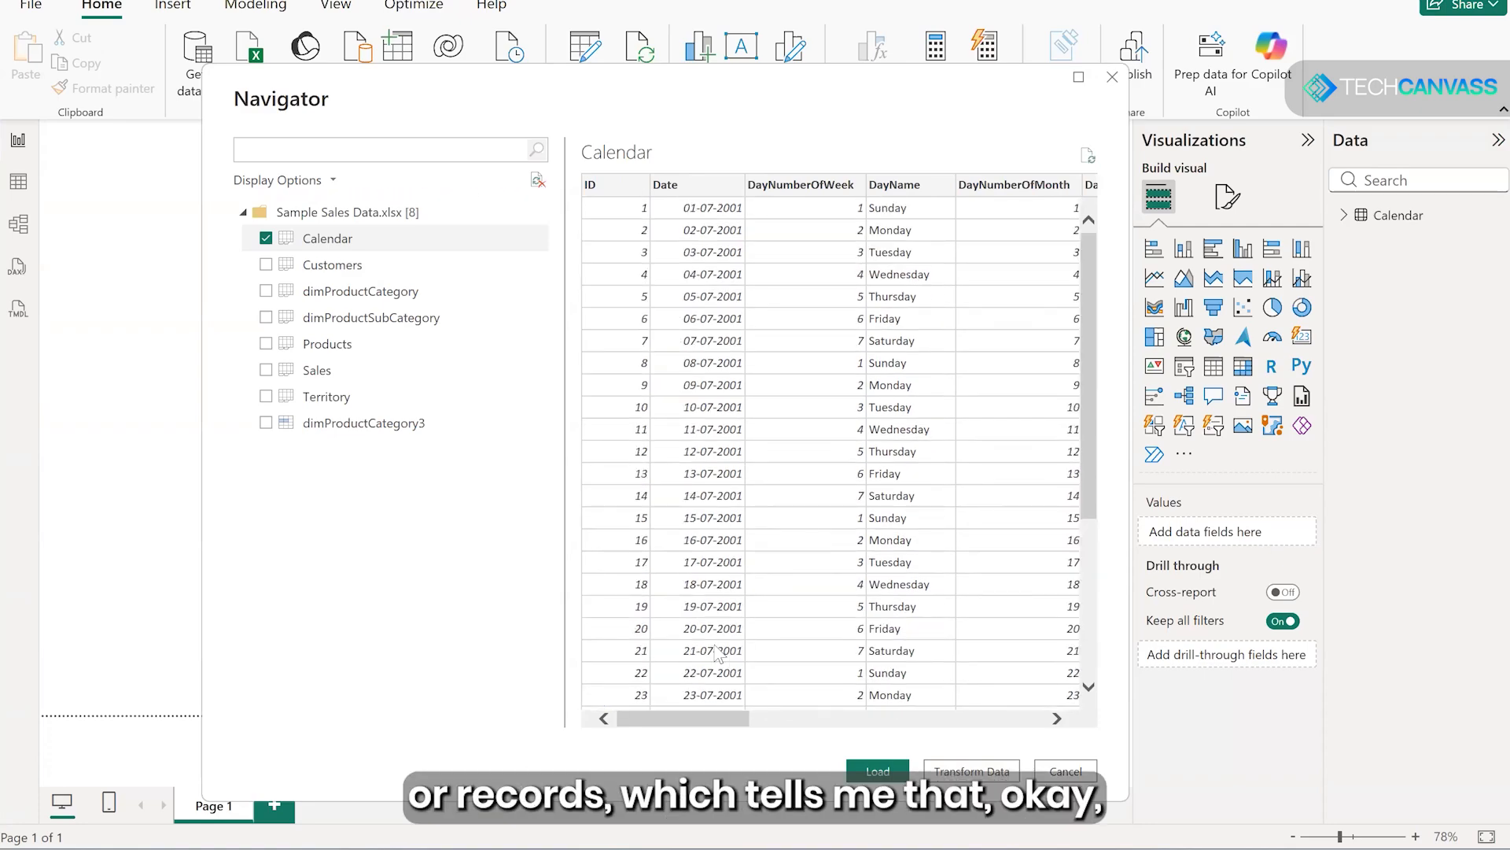
drag(829, 724, 625, 724)
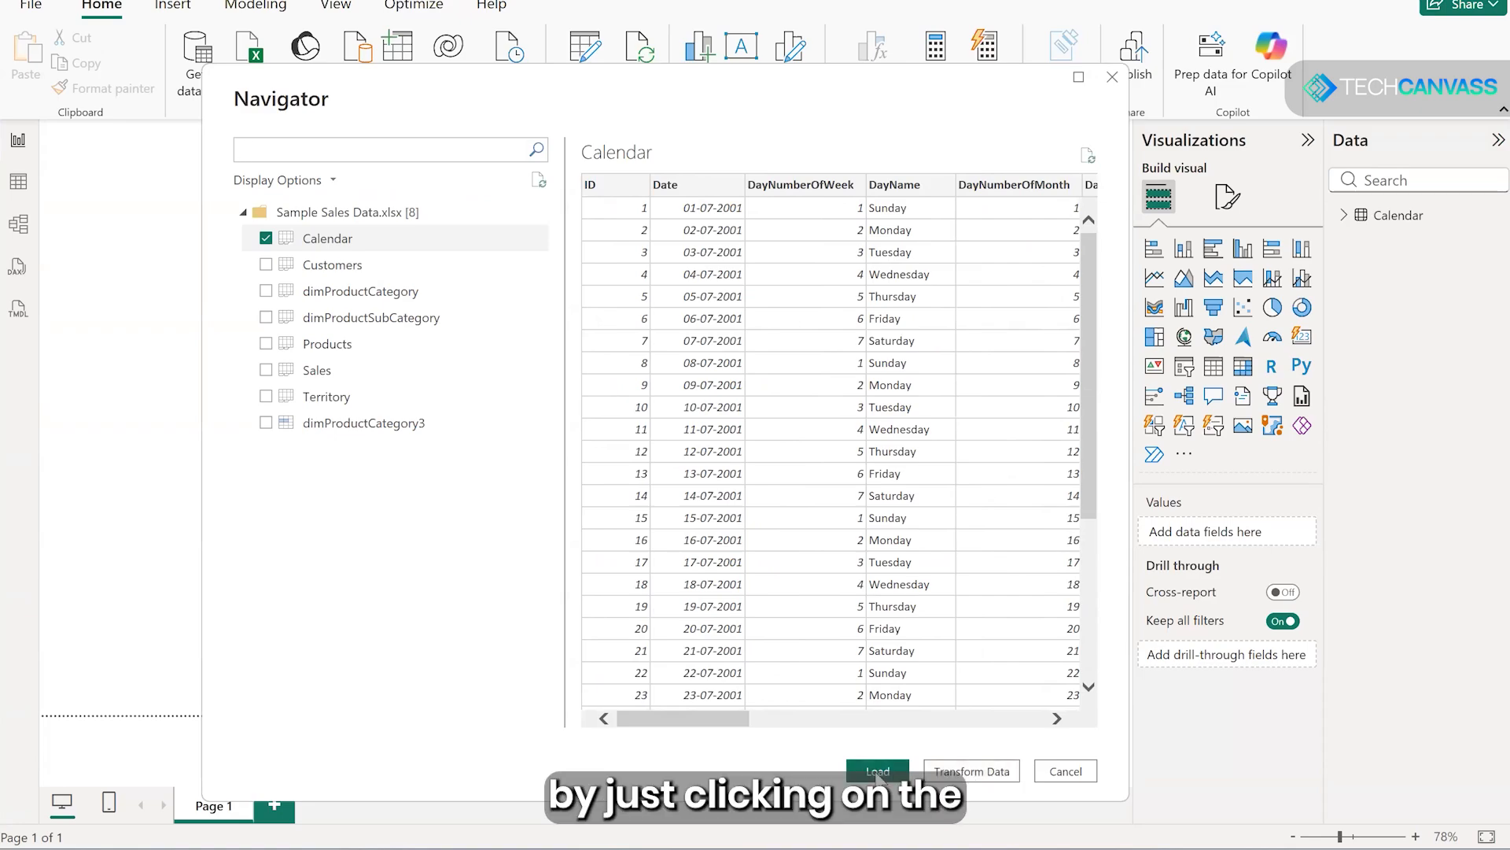
click(878, 773)
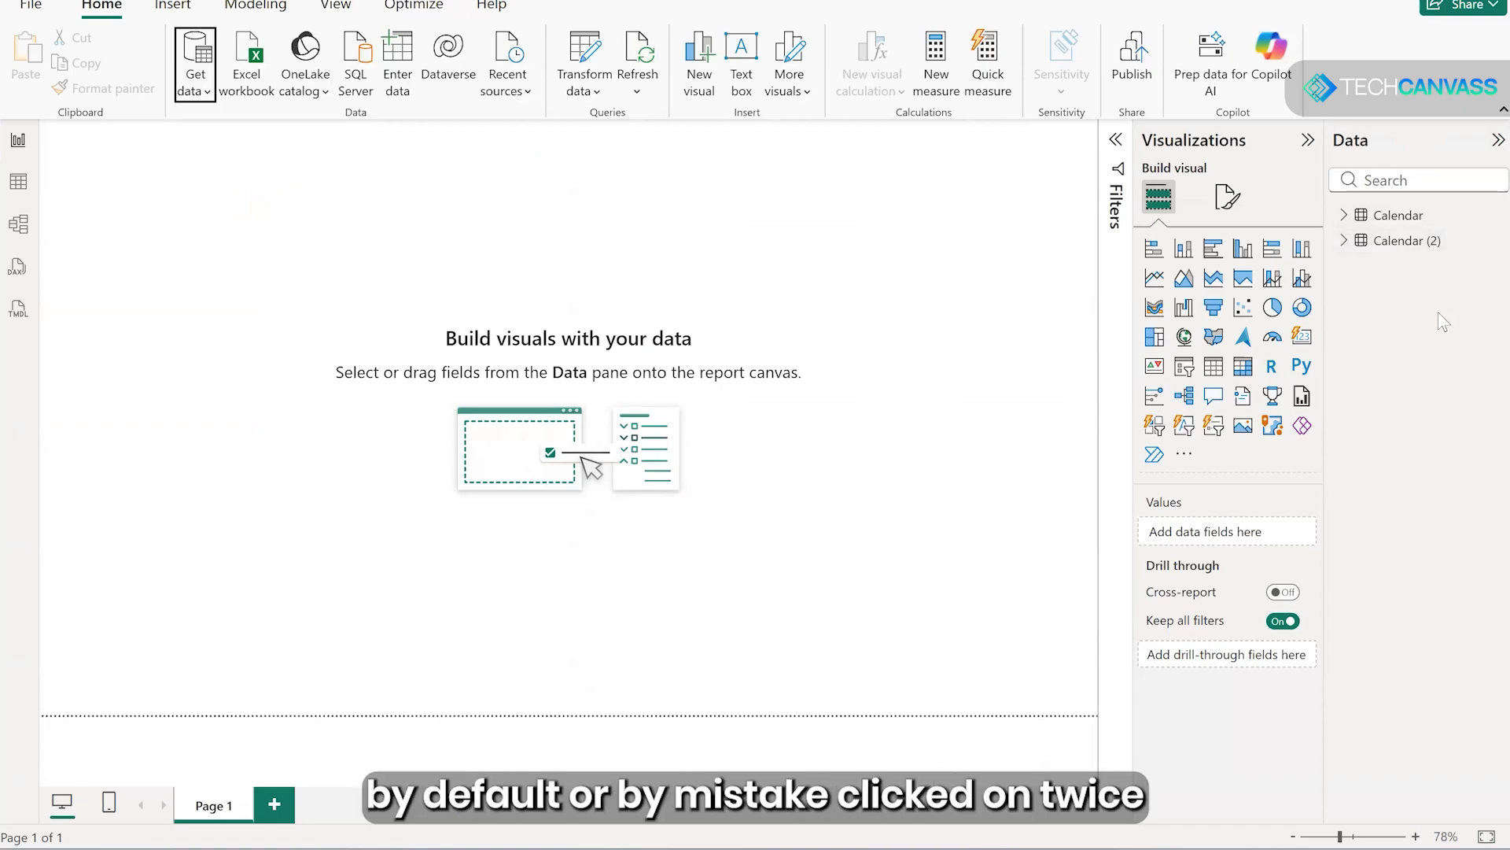
- Delete the duplicate Calendar (2) table from the model
click(17, 226)
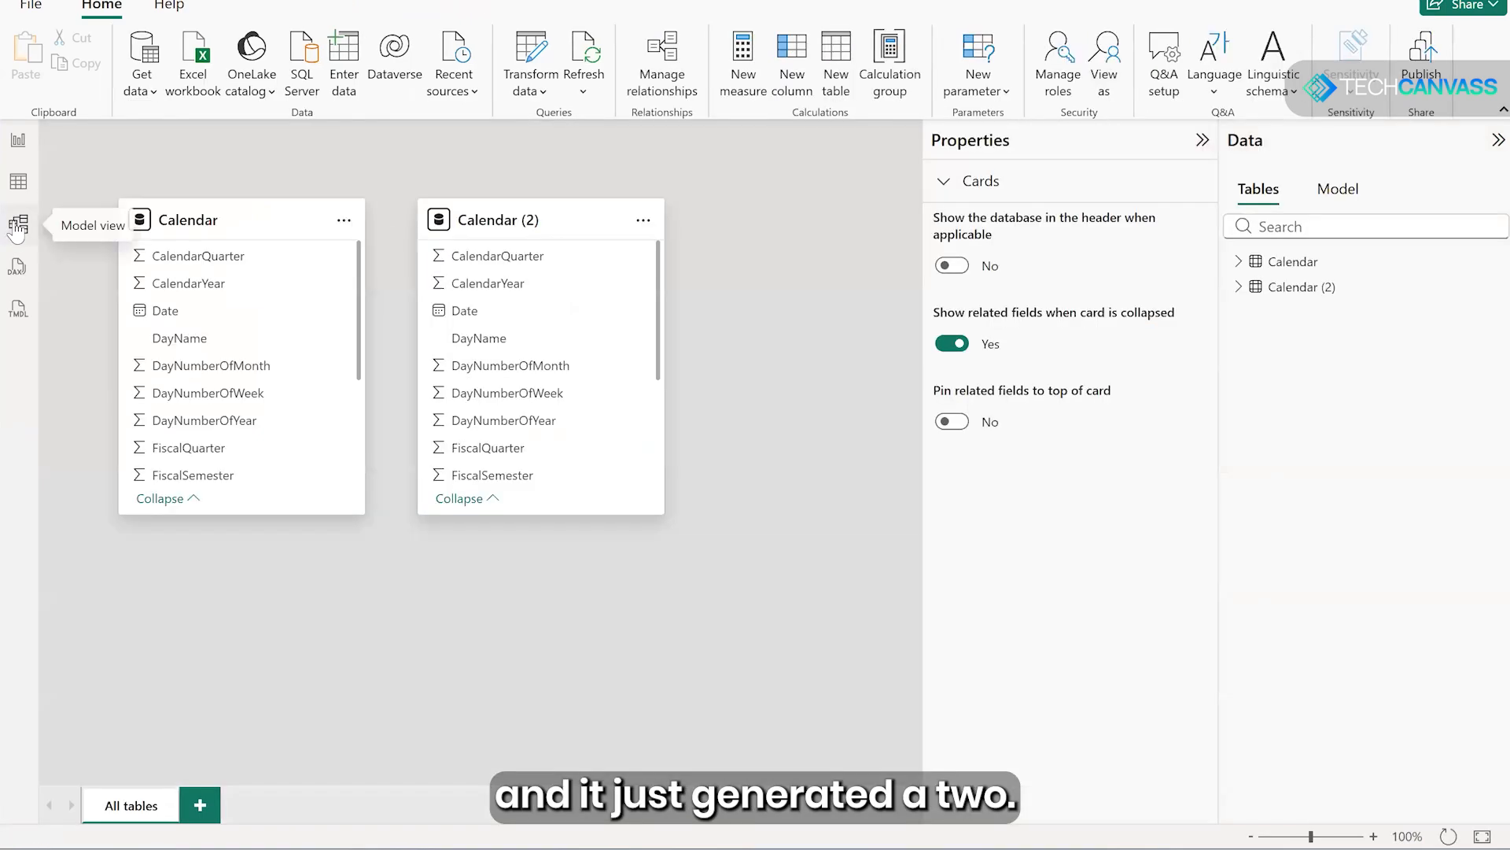
click(642, 222)
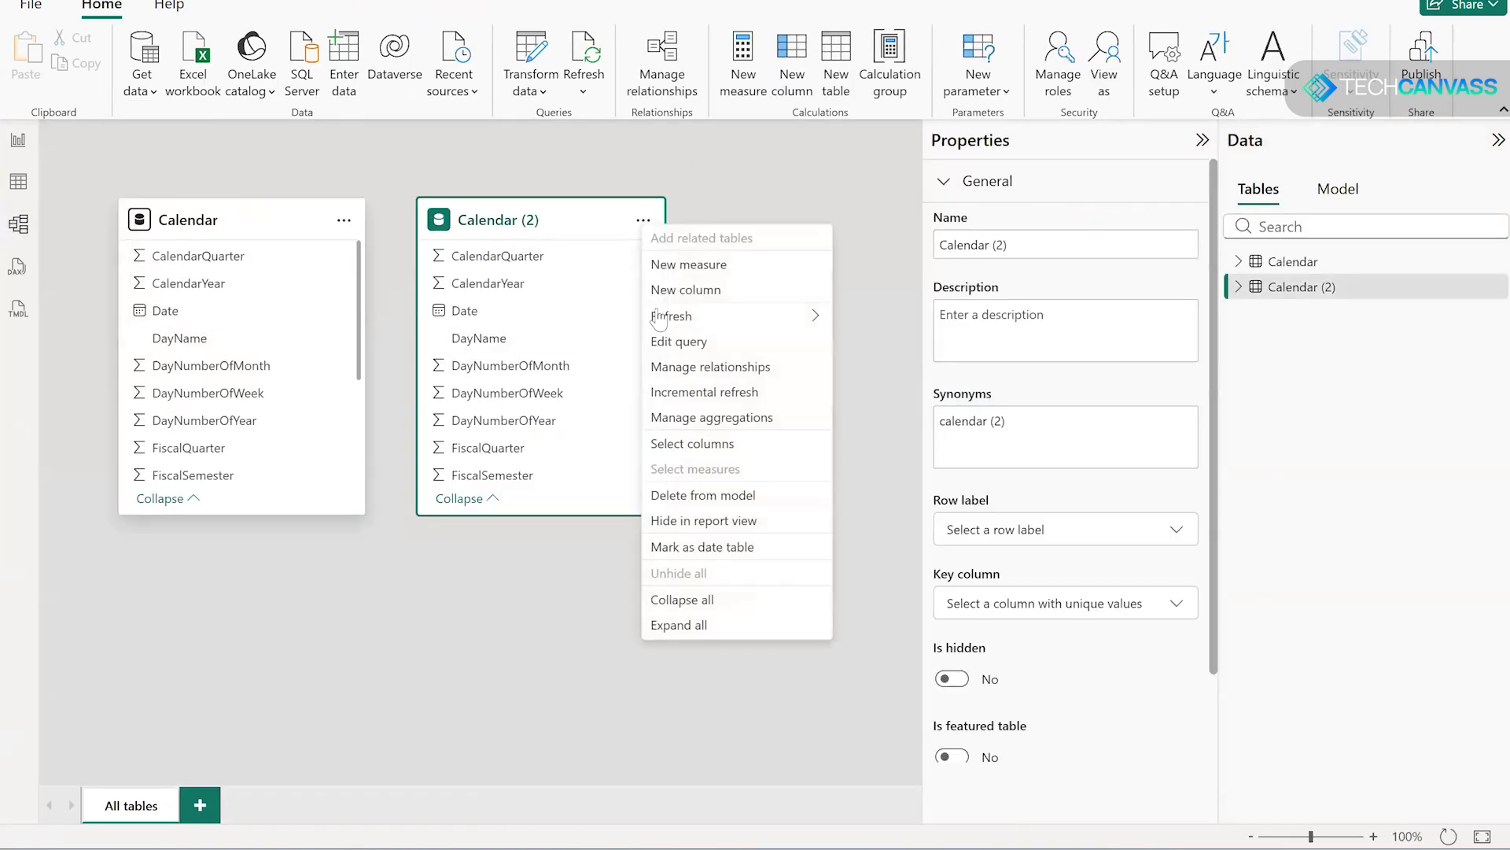
click(707, 497)
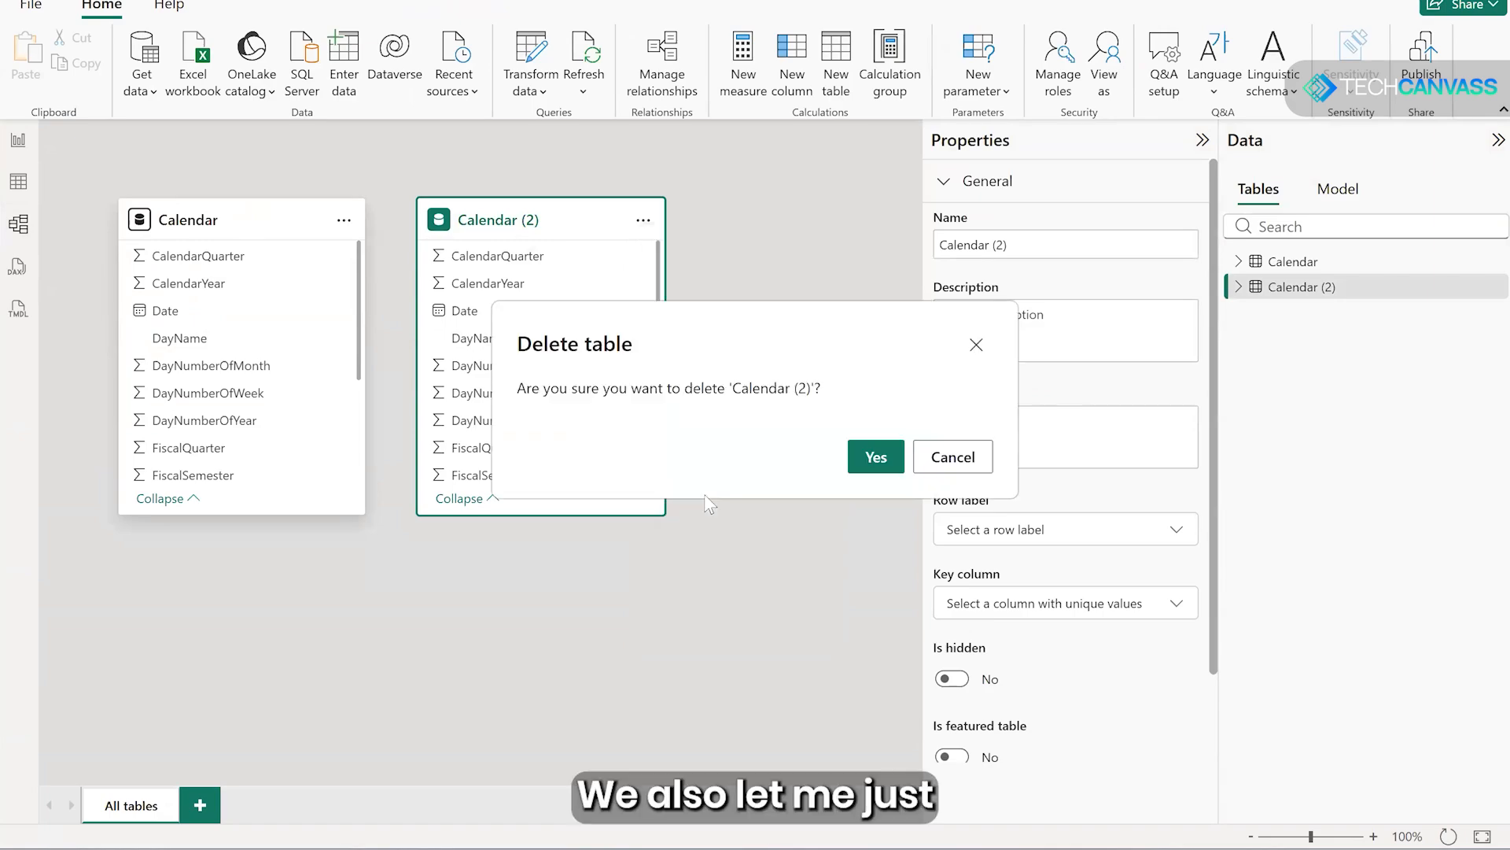
click(874, 455)
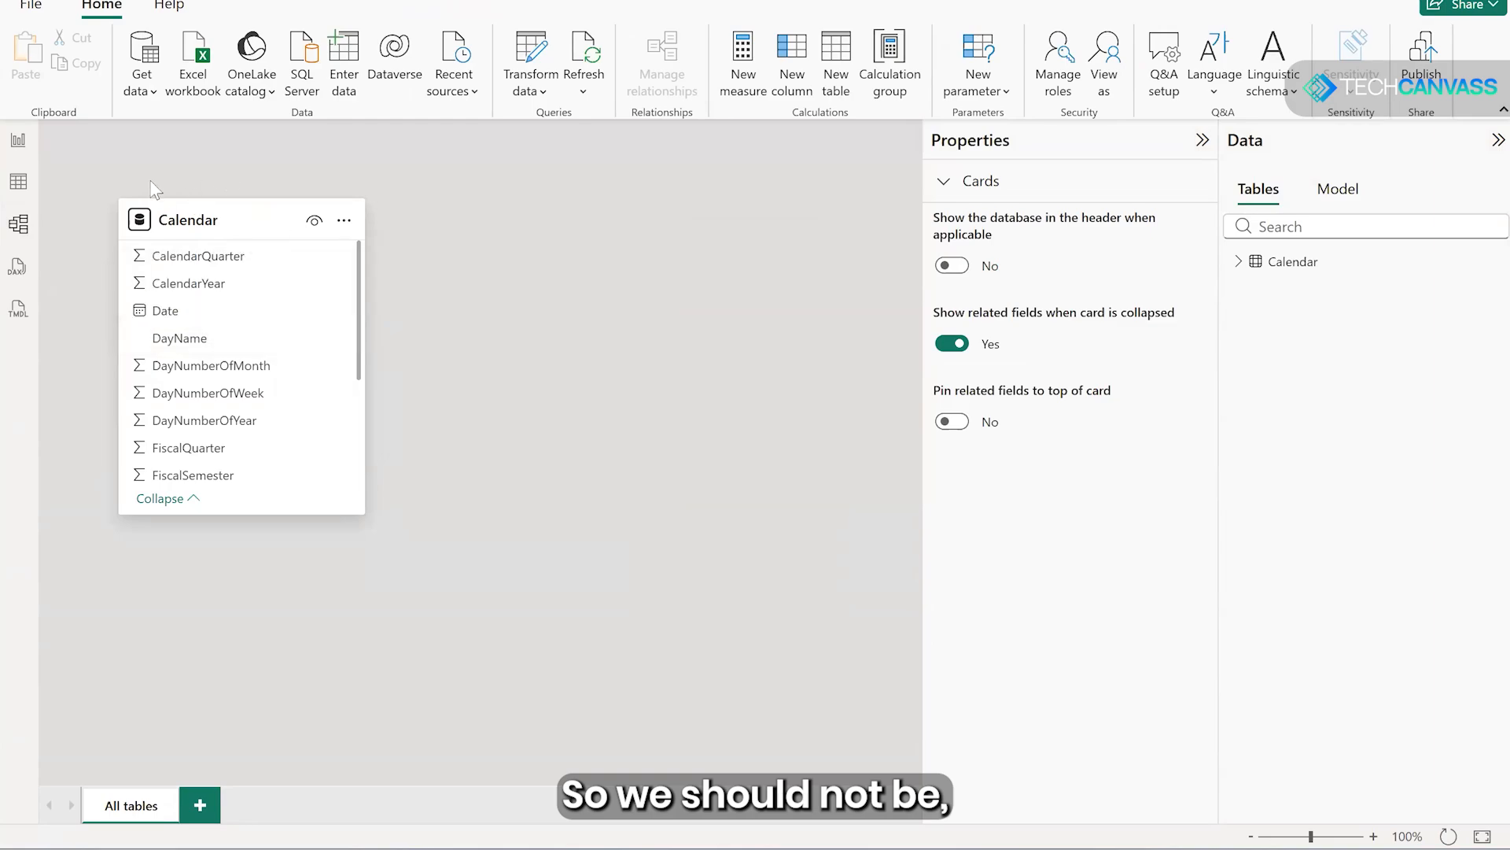
- Return to the report view and connect to the Sample Sales Data Excel workbook again
click(18, 140)
click(195, 81)
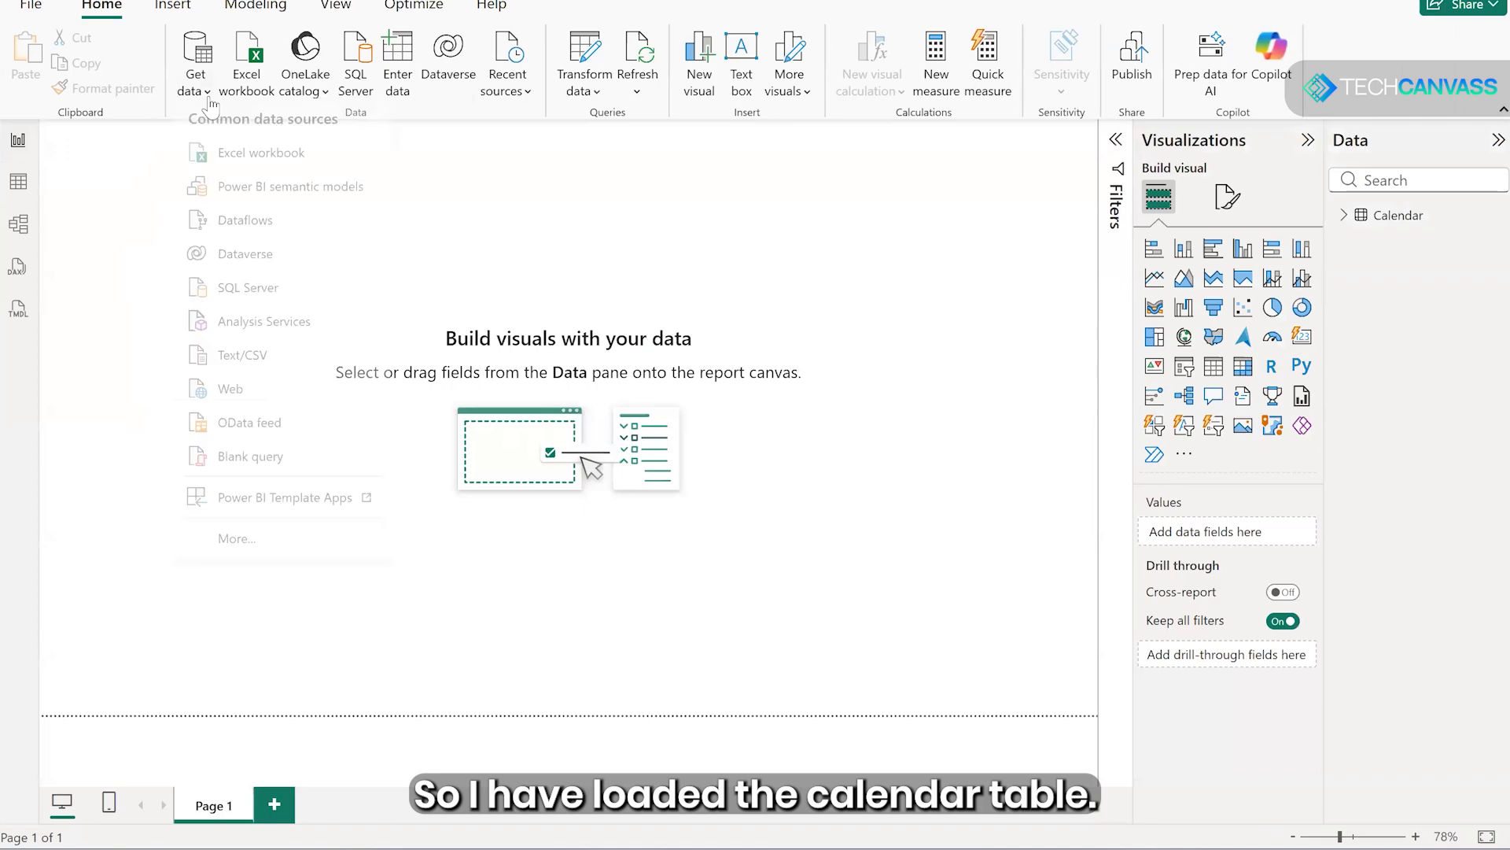
click(227, 158)
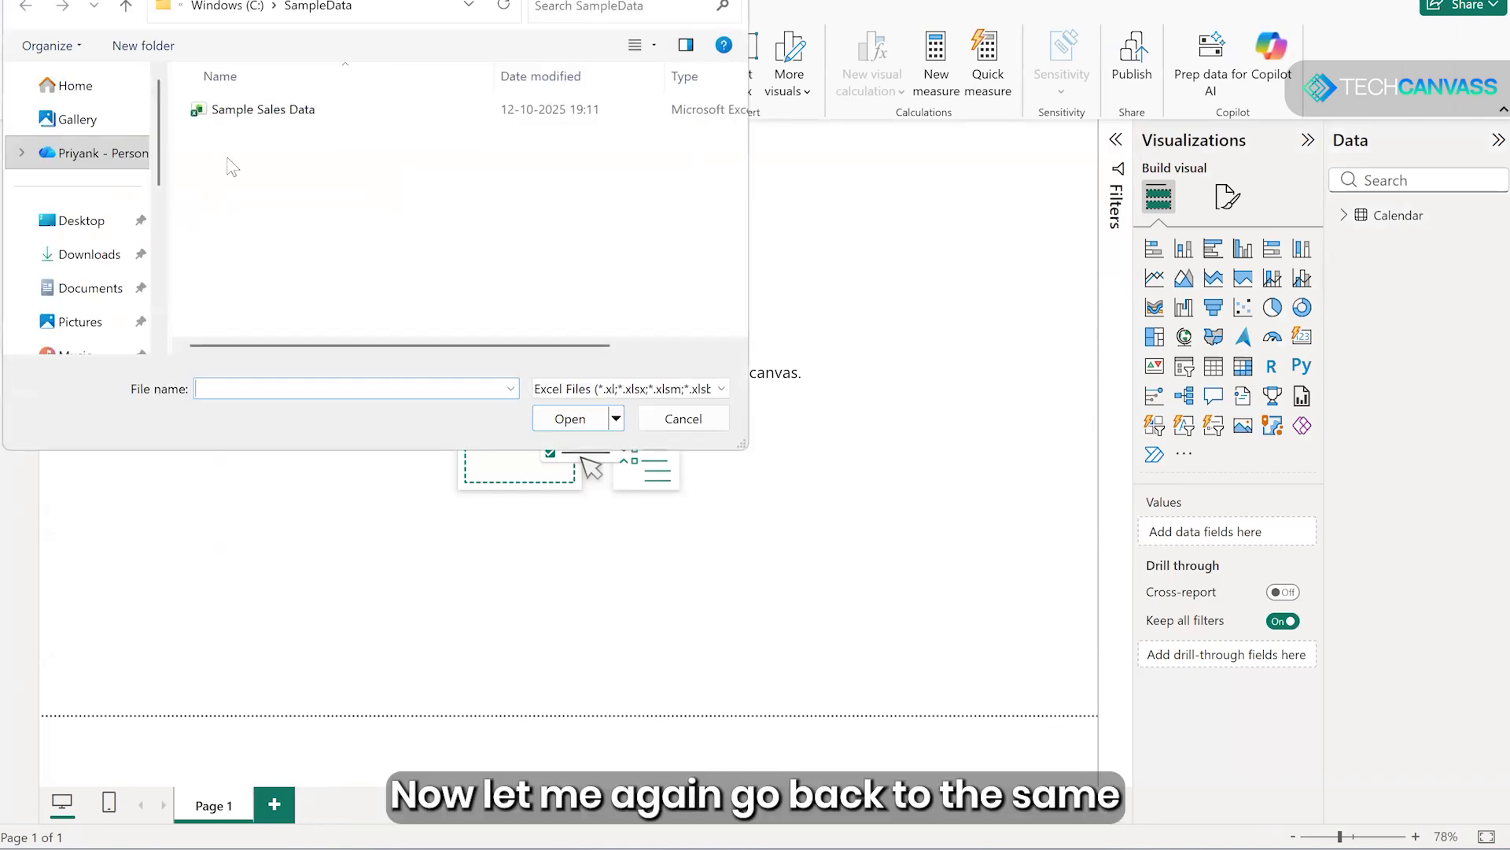
click(238, 112)
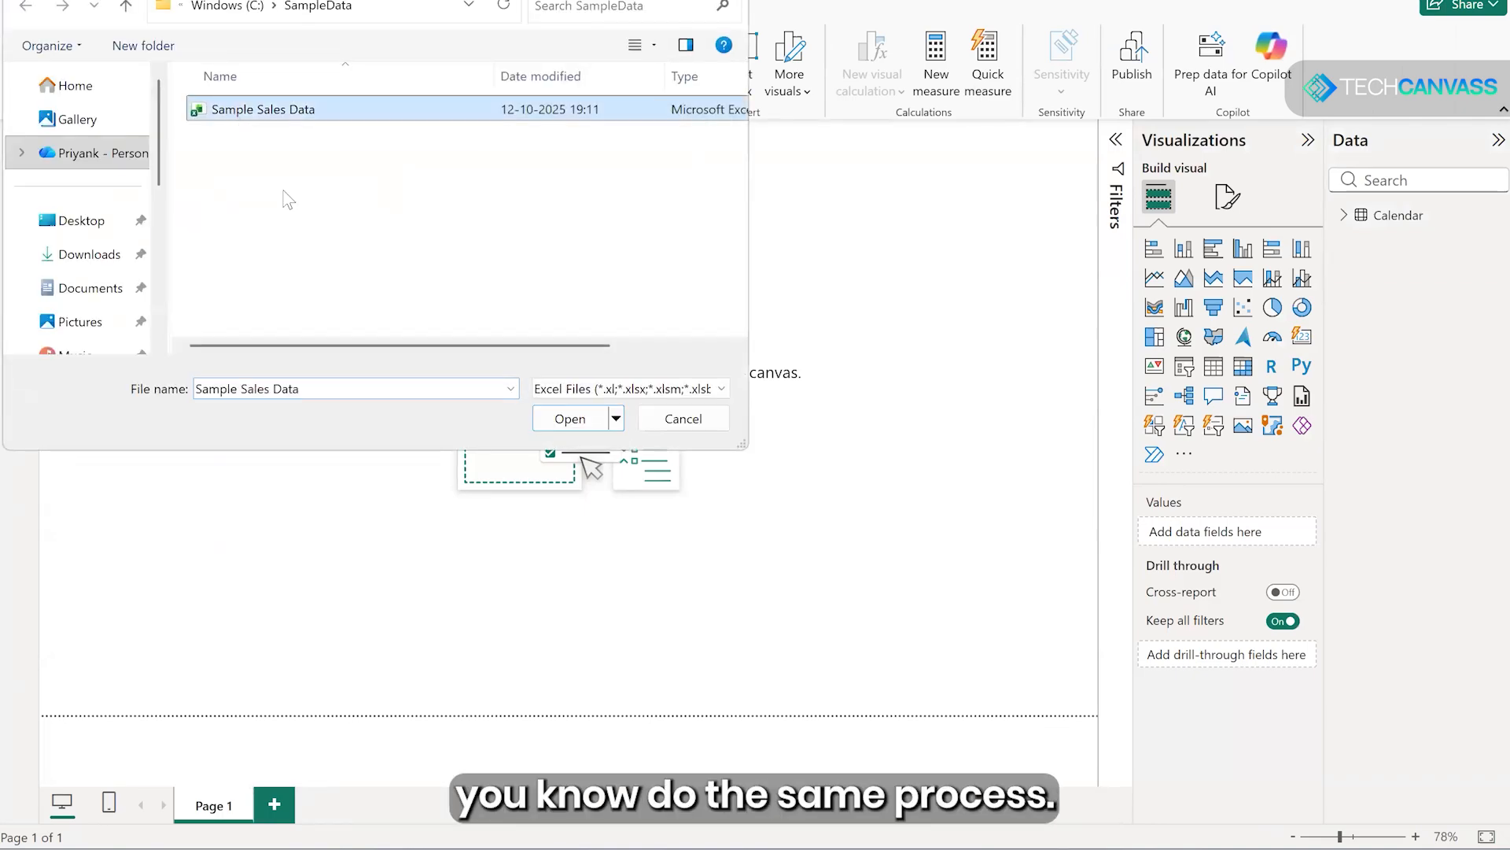
click(568, 418)
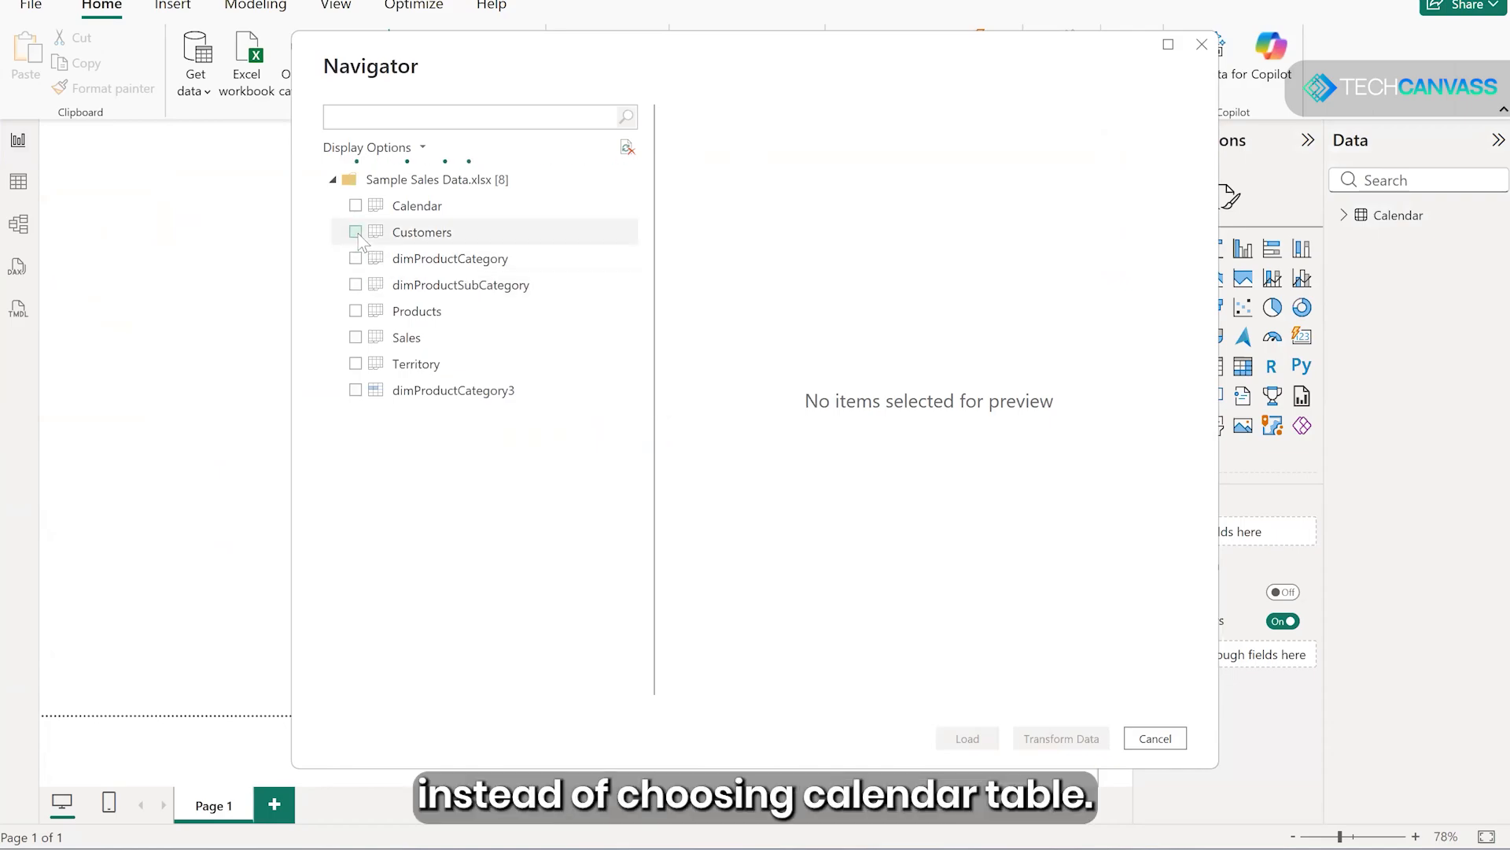
- Select the Customers sheet, look through its preview columns and open it for transformation in Power Query Editor
click(356, 232)
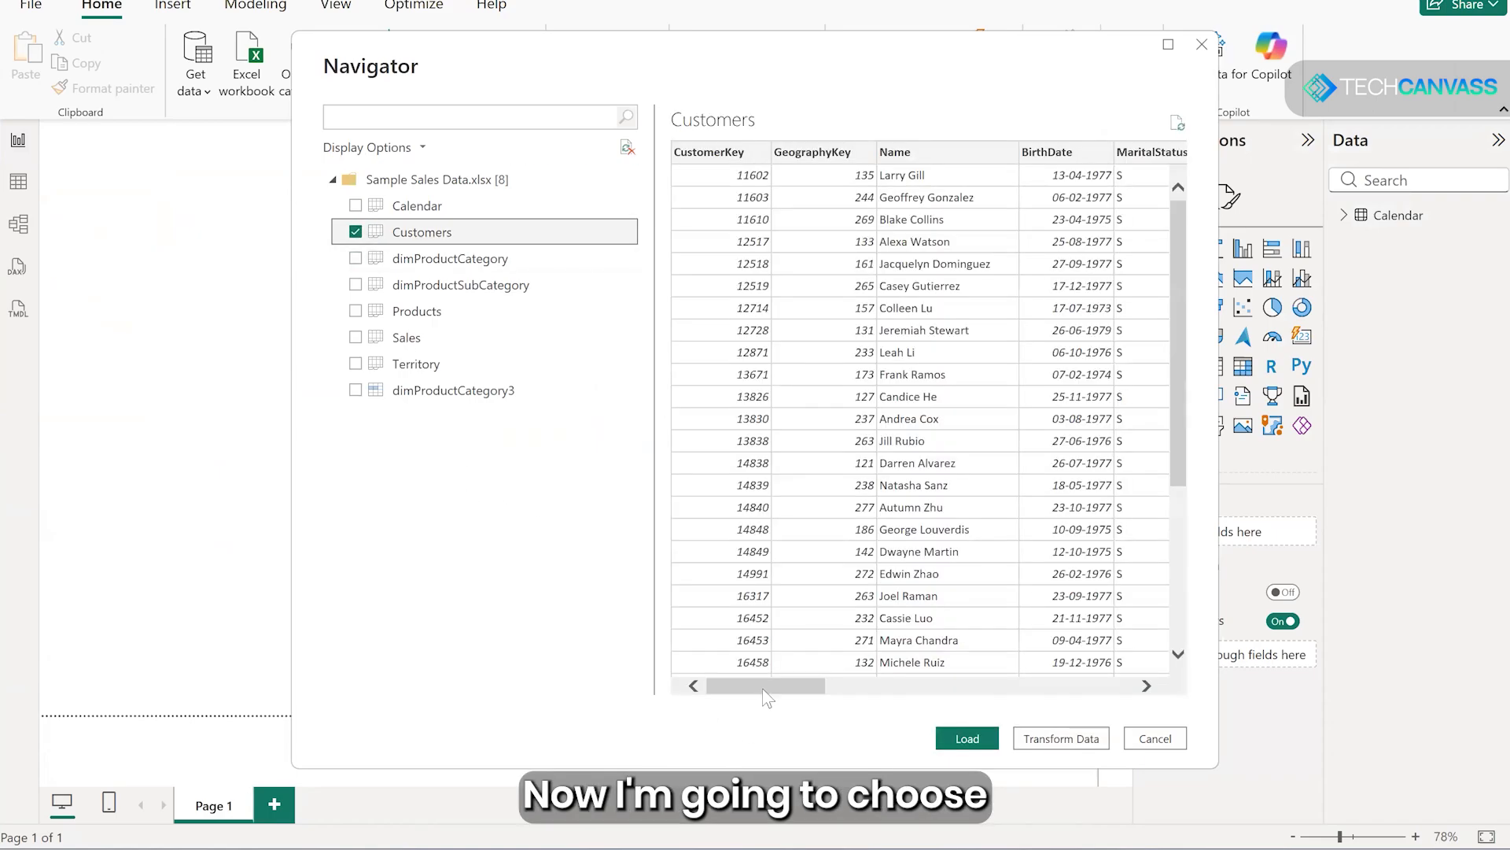
scroll(767, 699, right, 10)
scroll(868, 700, left, 10)
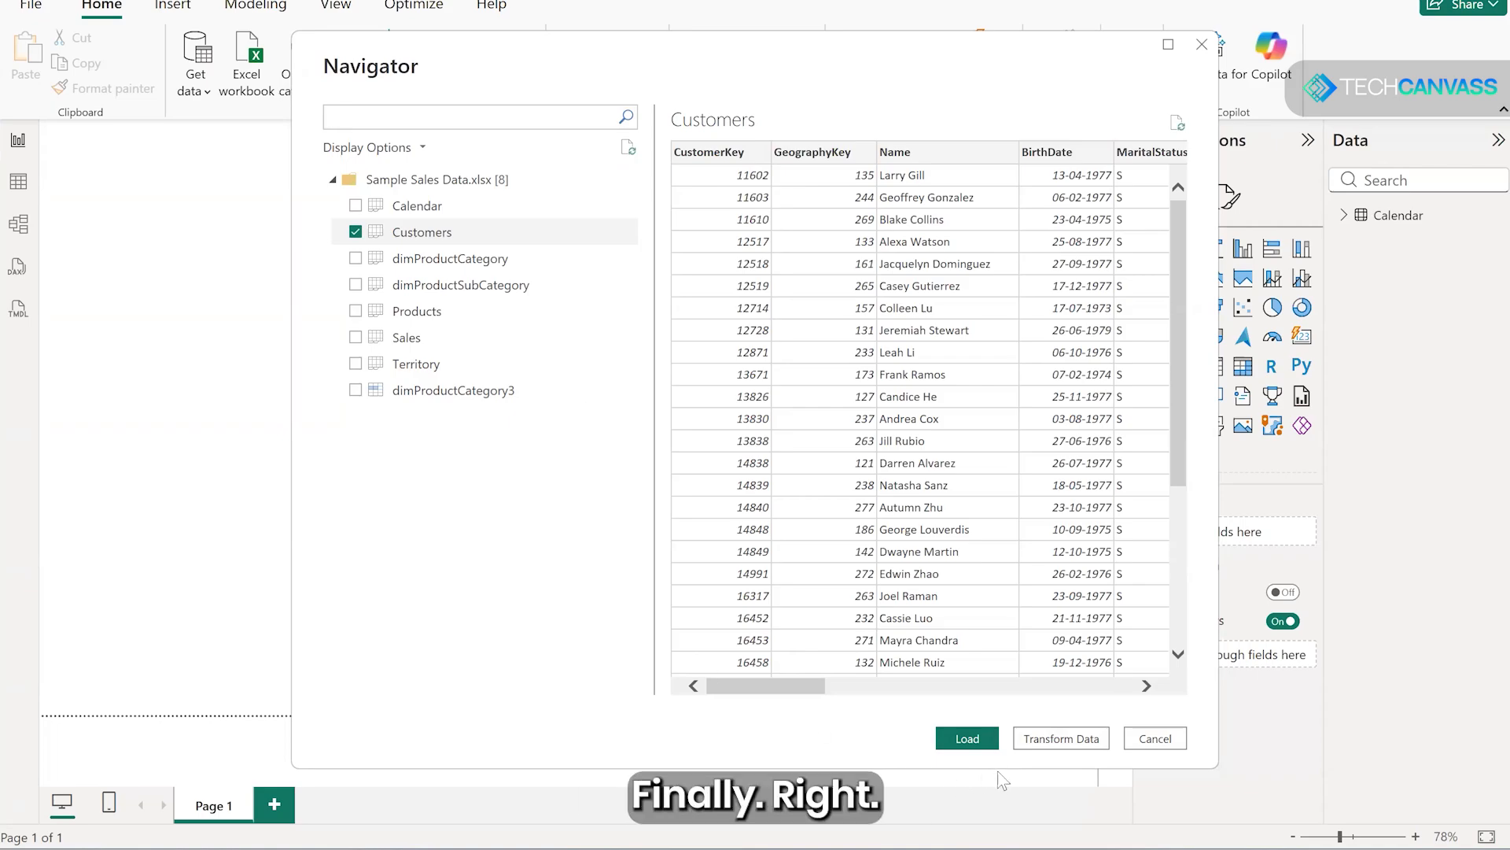
click(1052, 745)
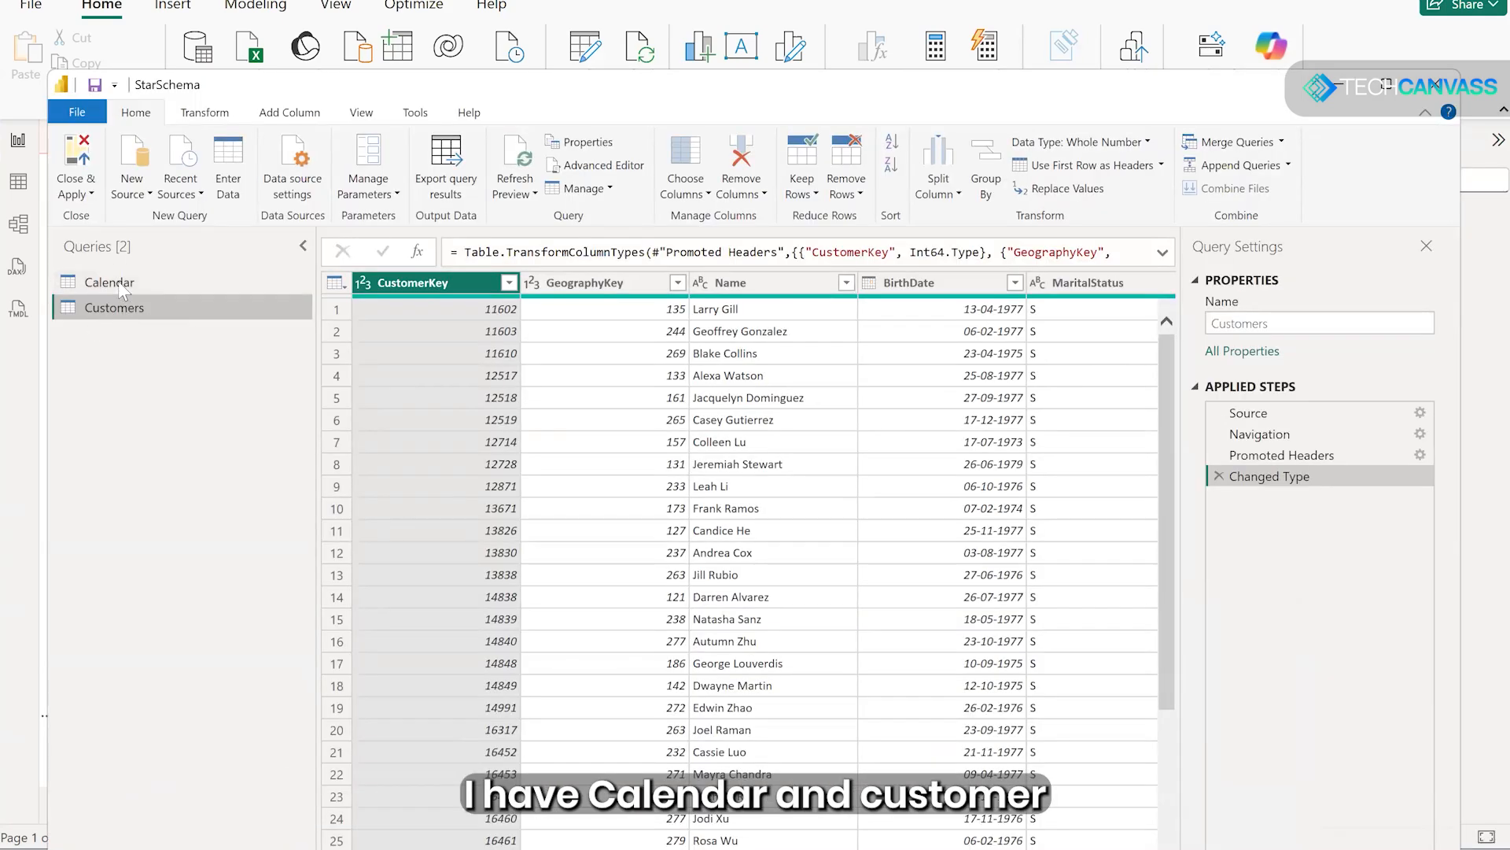
- Look through the Customers query rows, then close Power Query Editor and apply the changes to the model
scroll(823, 406, down, 2)
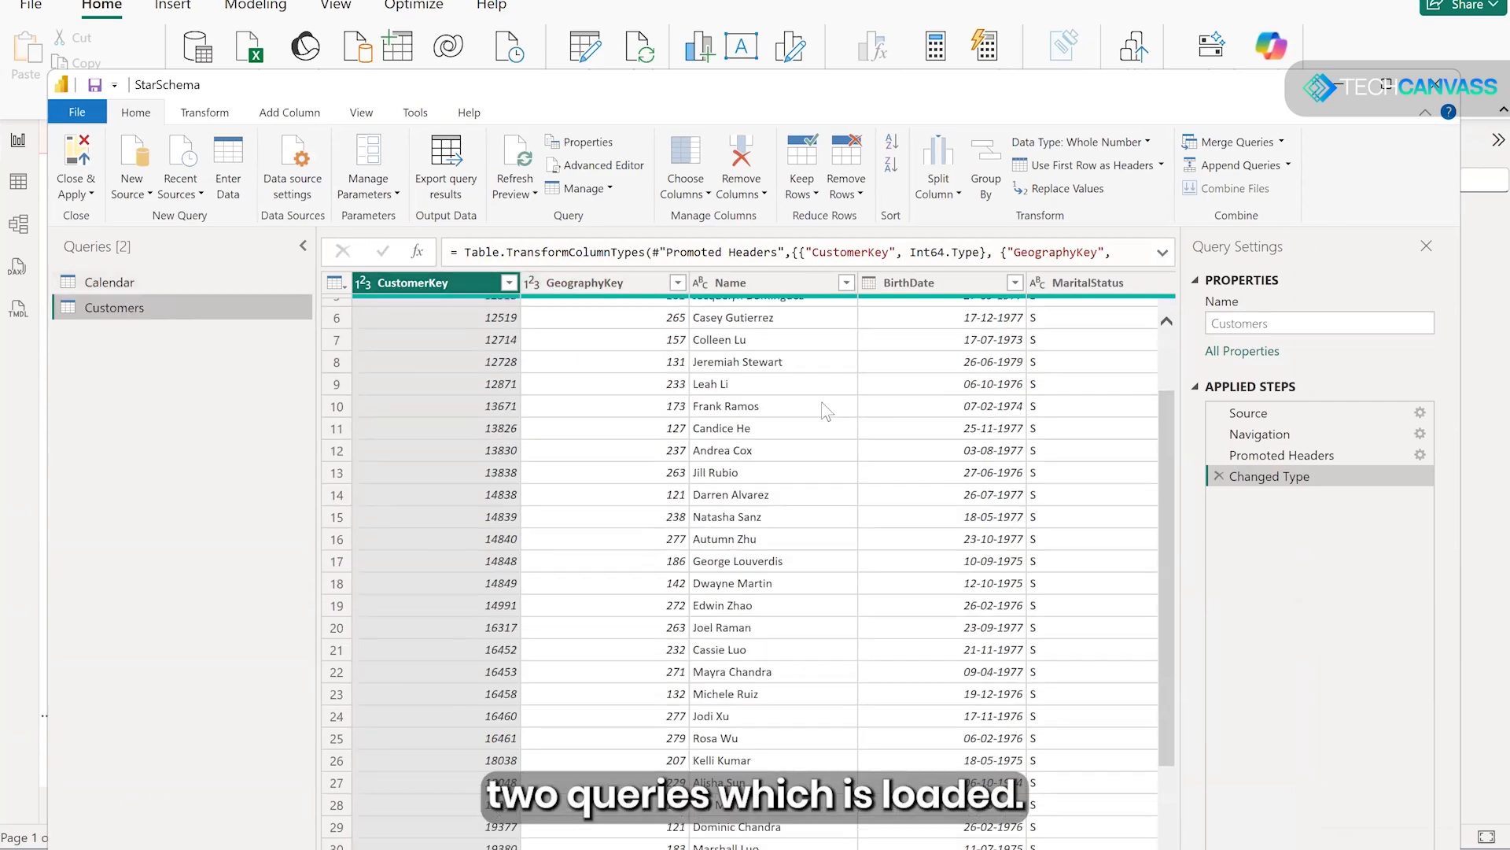
scroll(822, 405, down, 12)
scroll(821, 423, down, 8)
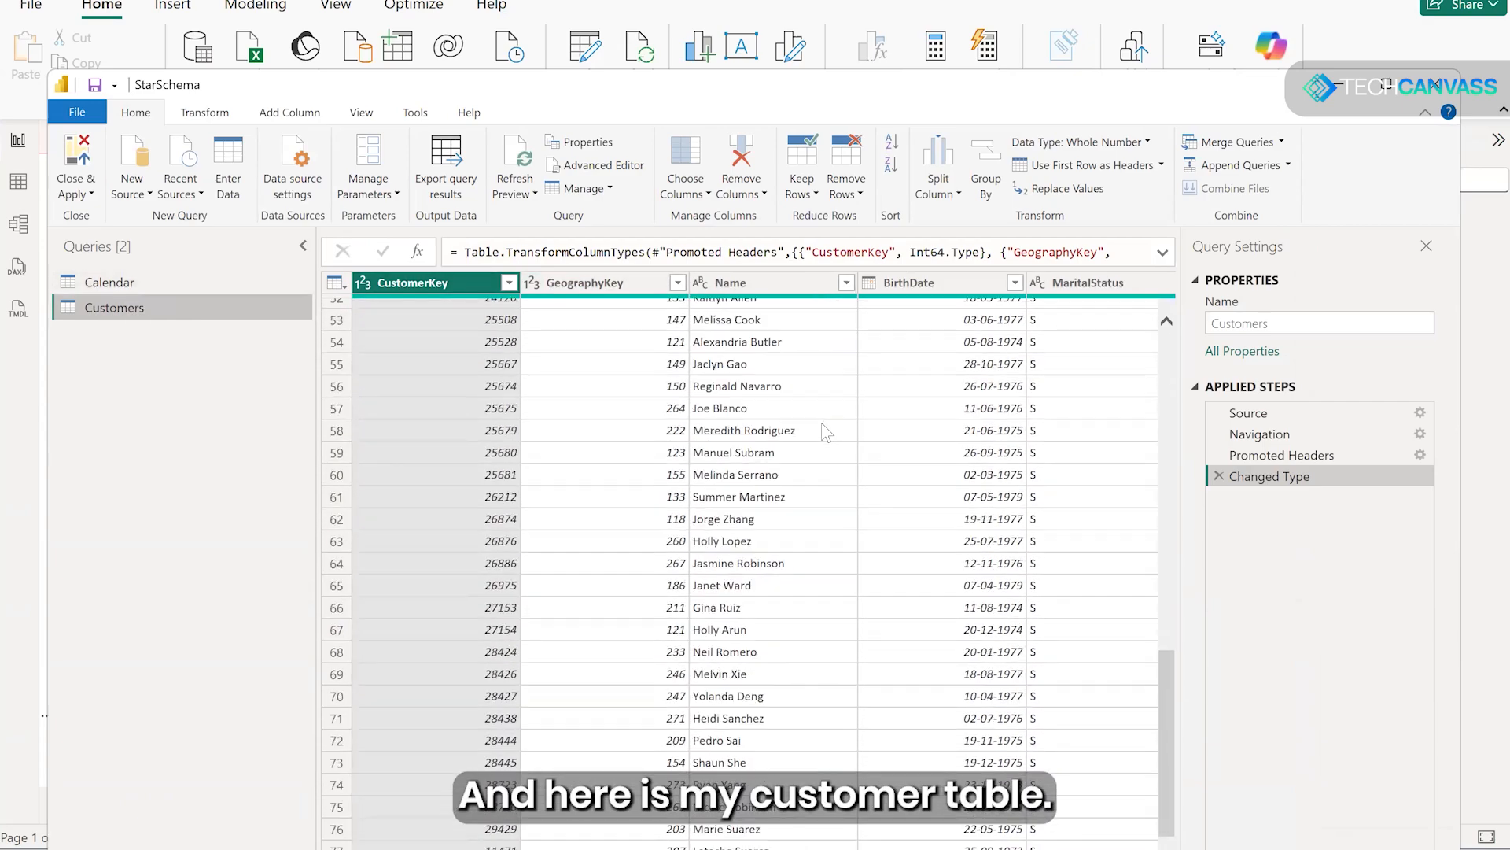
scroll(826, 434, up, 20)
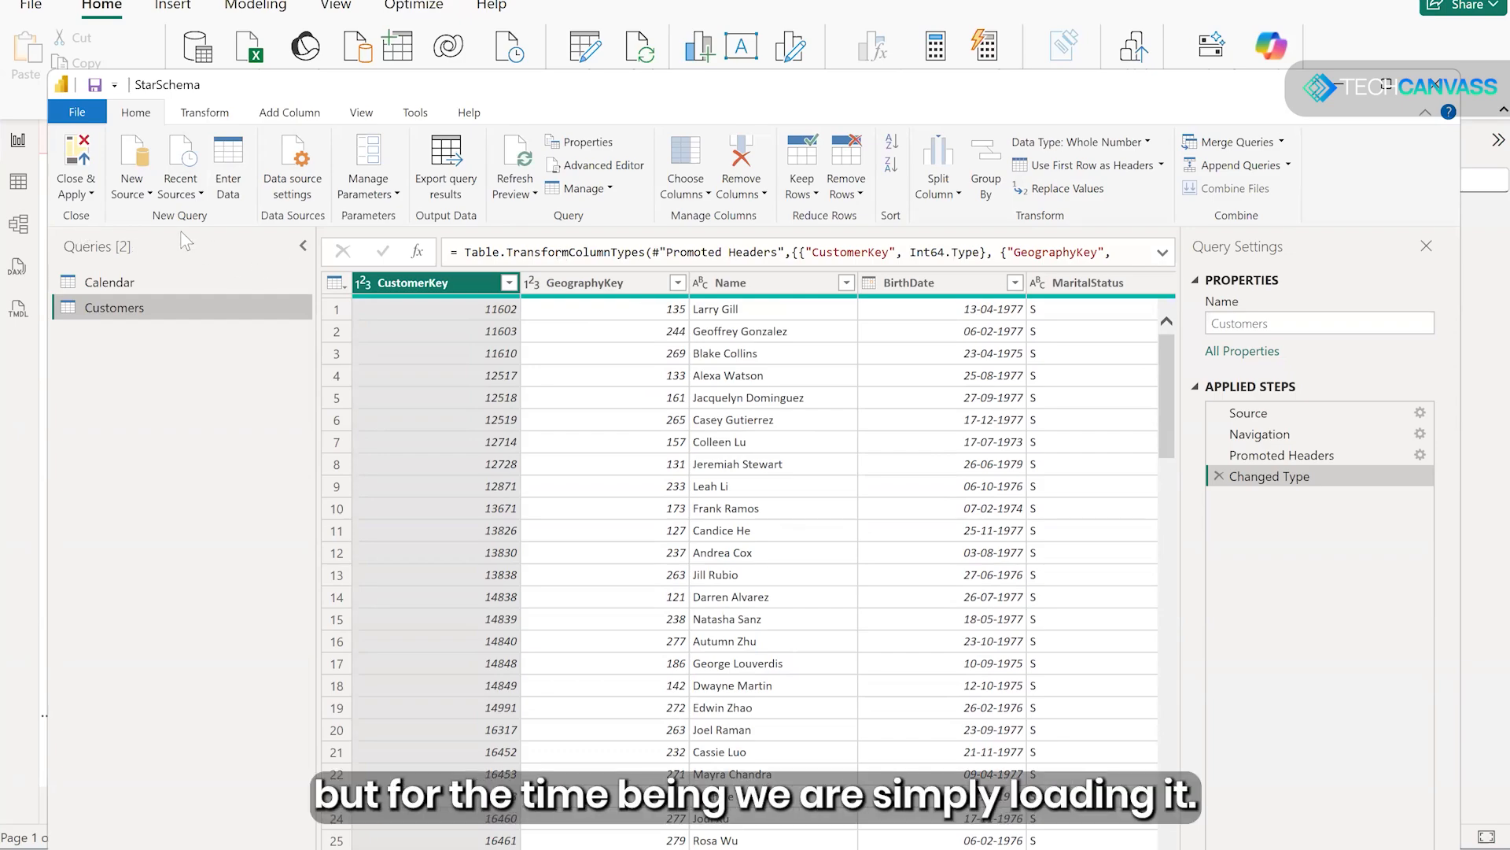
click(92, 194)
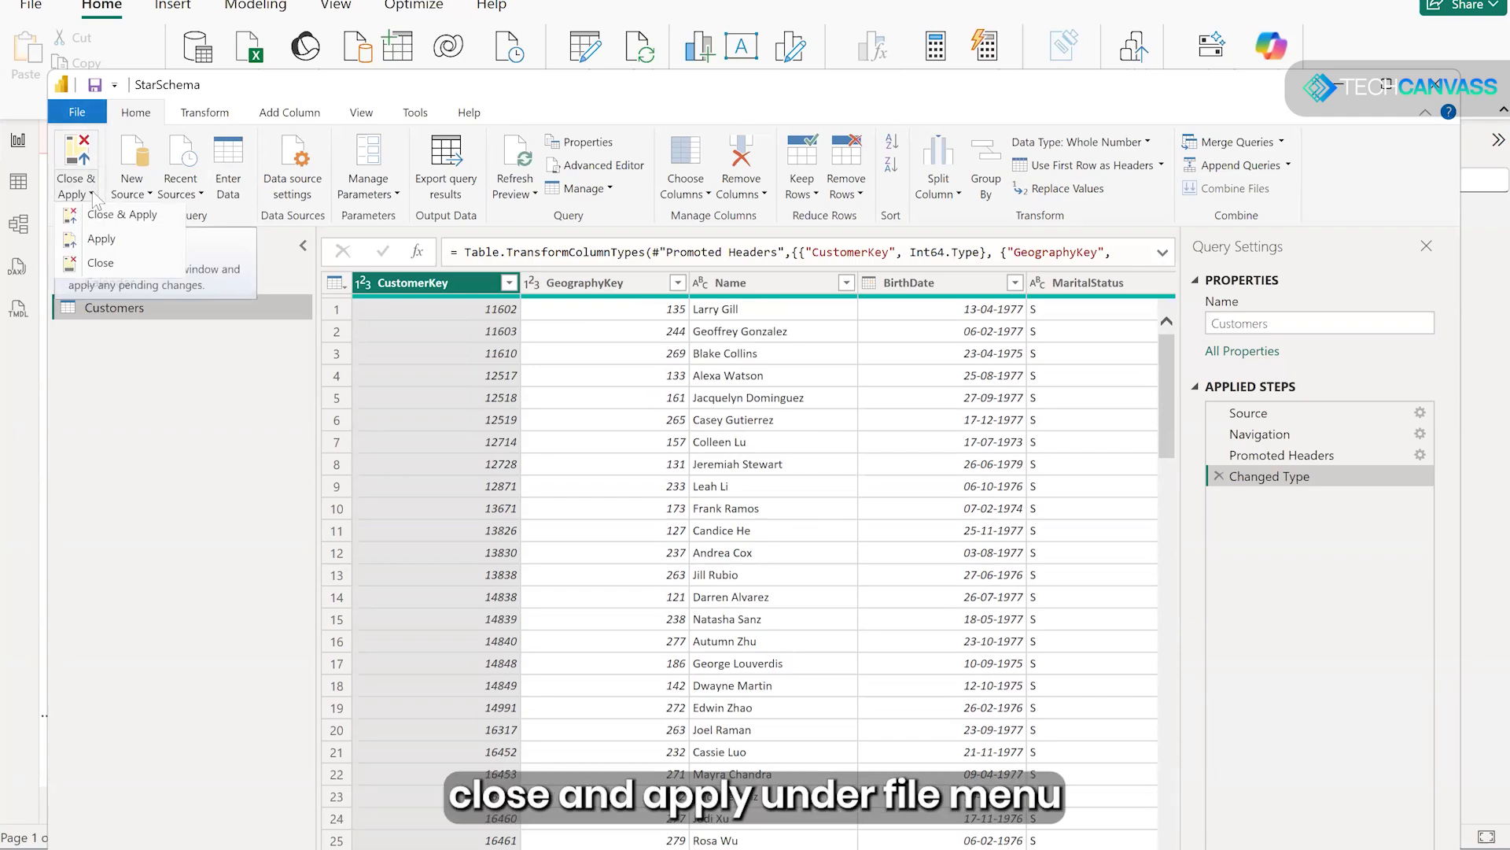
click(147, 220)
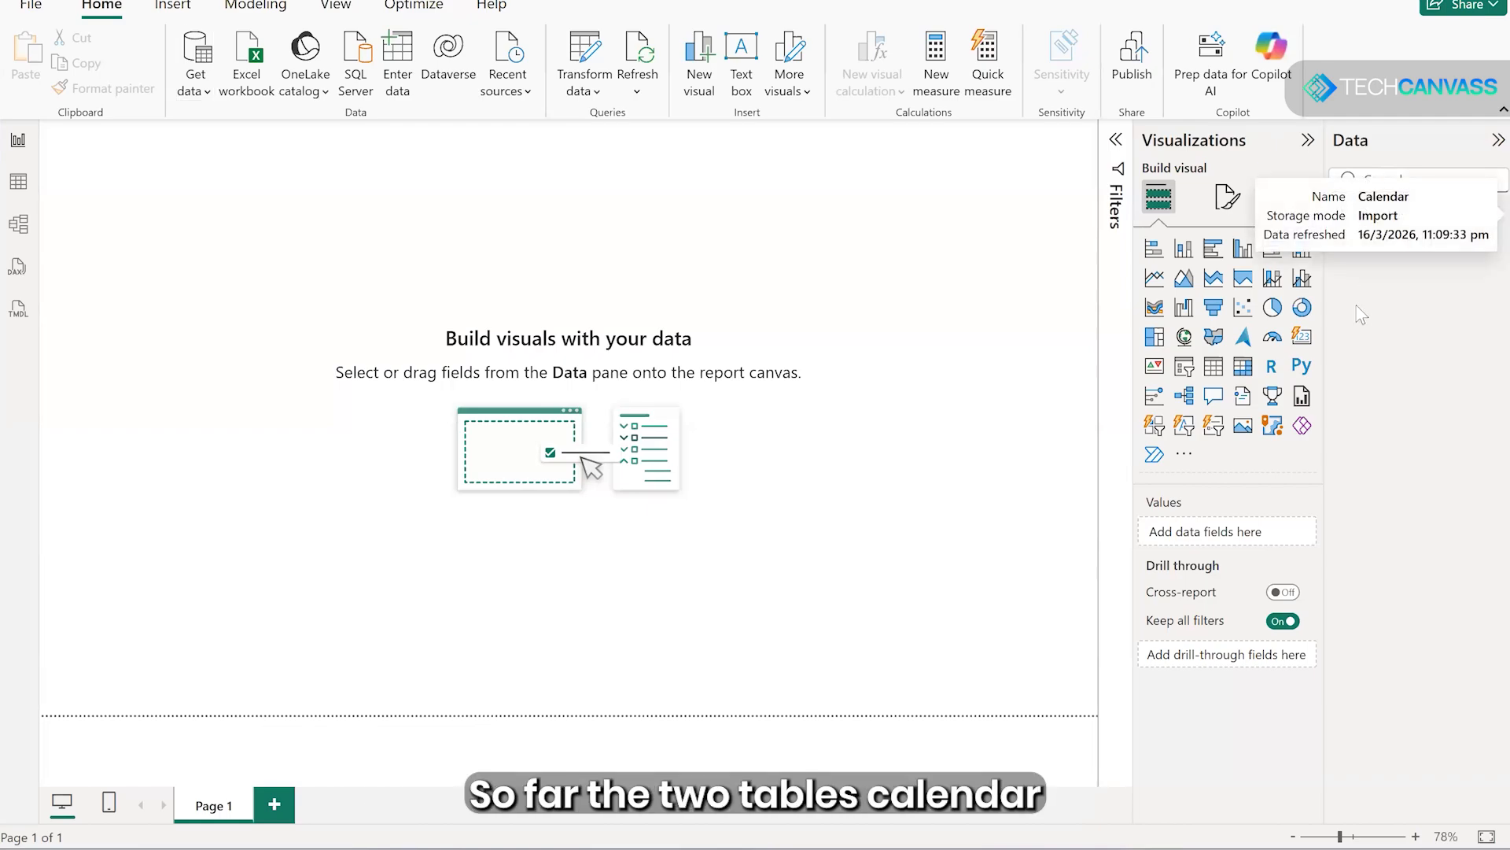
- Examine the records and columns of the loaded Calendar and Customers tables in the table view
click(1344, 241)
click(1346, 244)
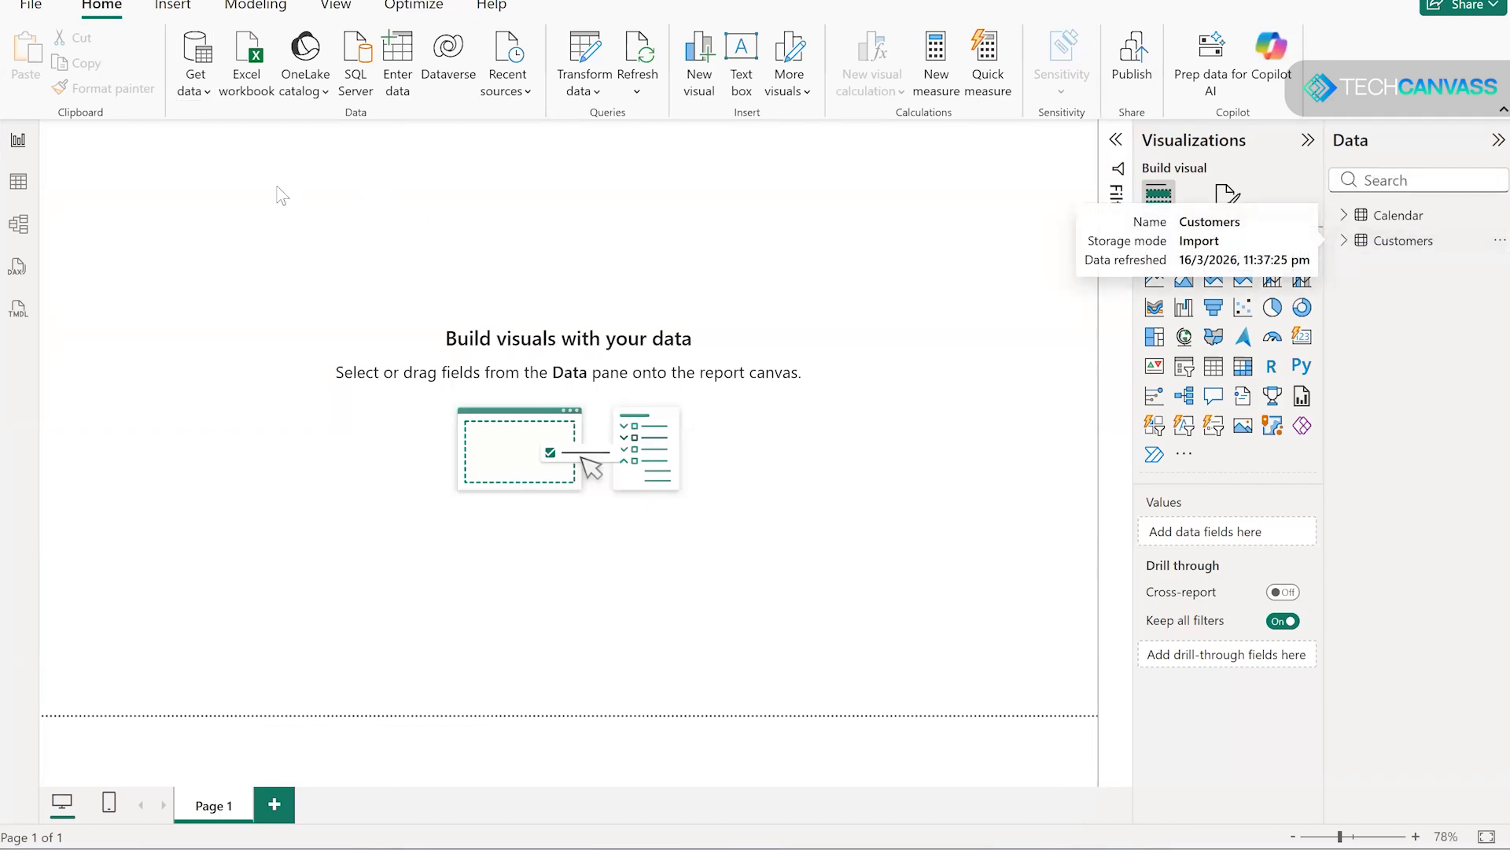
click(19, 183)
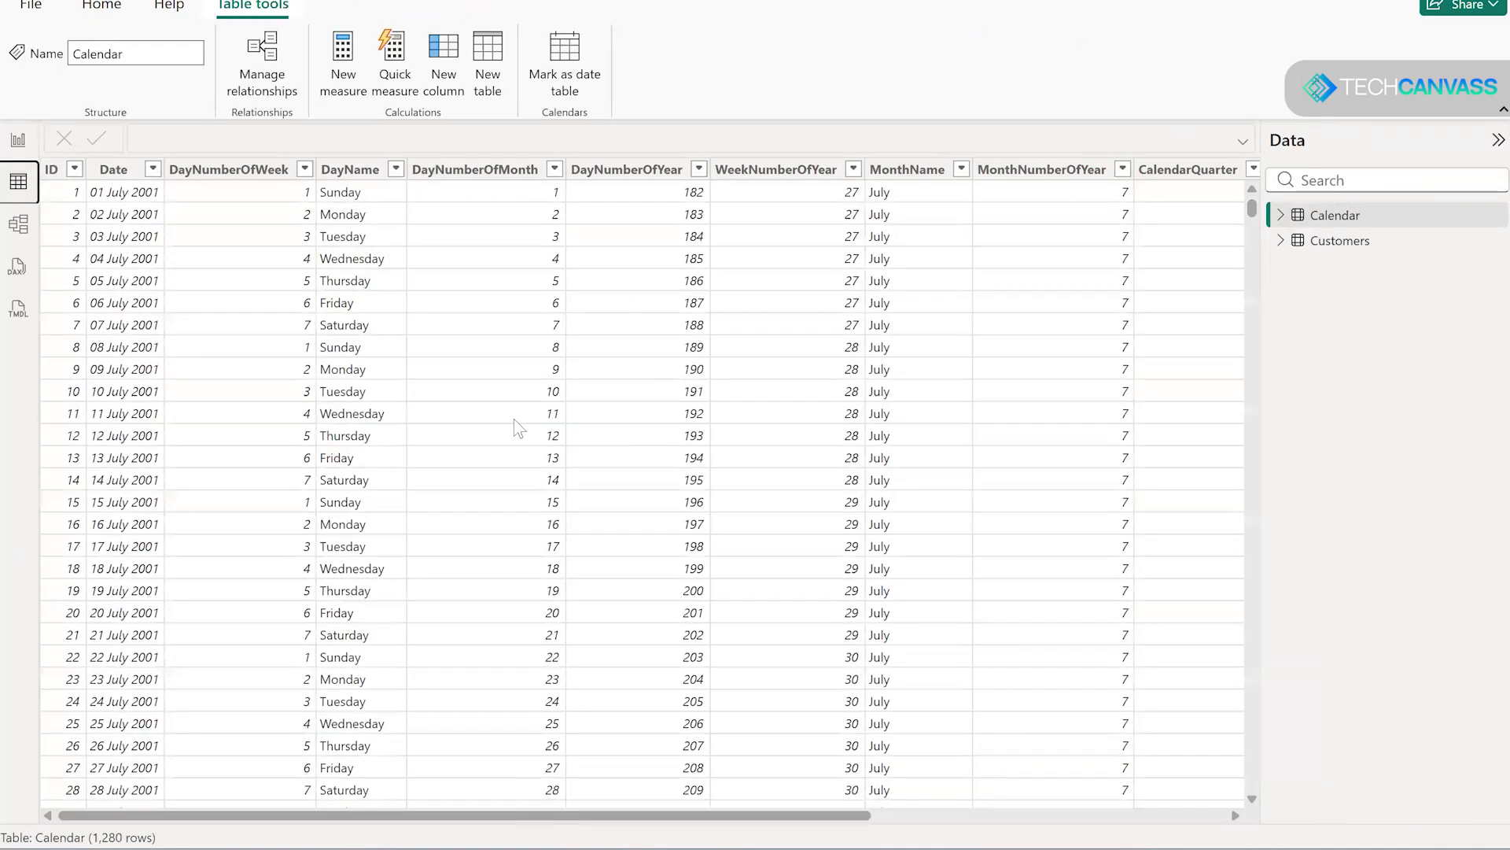
drag(480, 816, 348, 321)
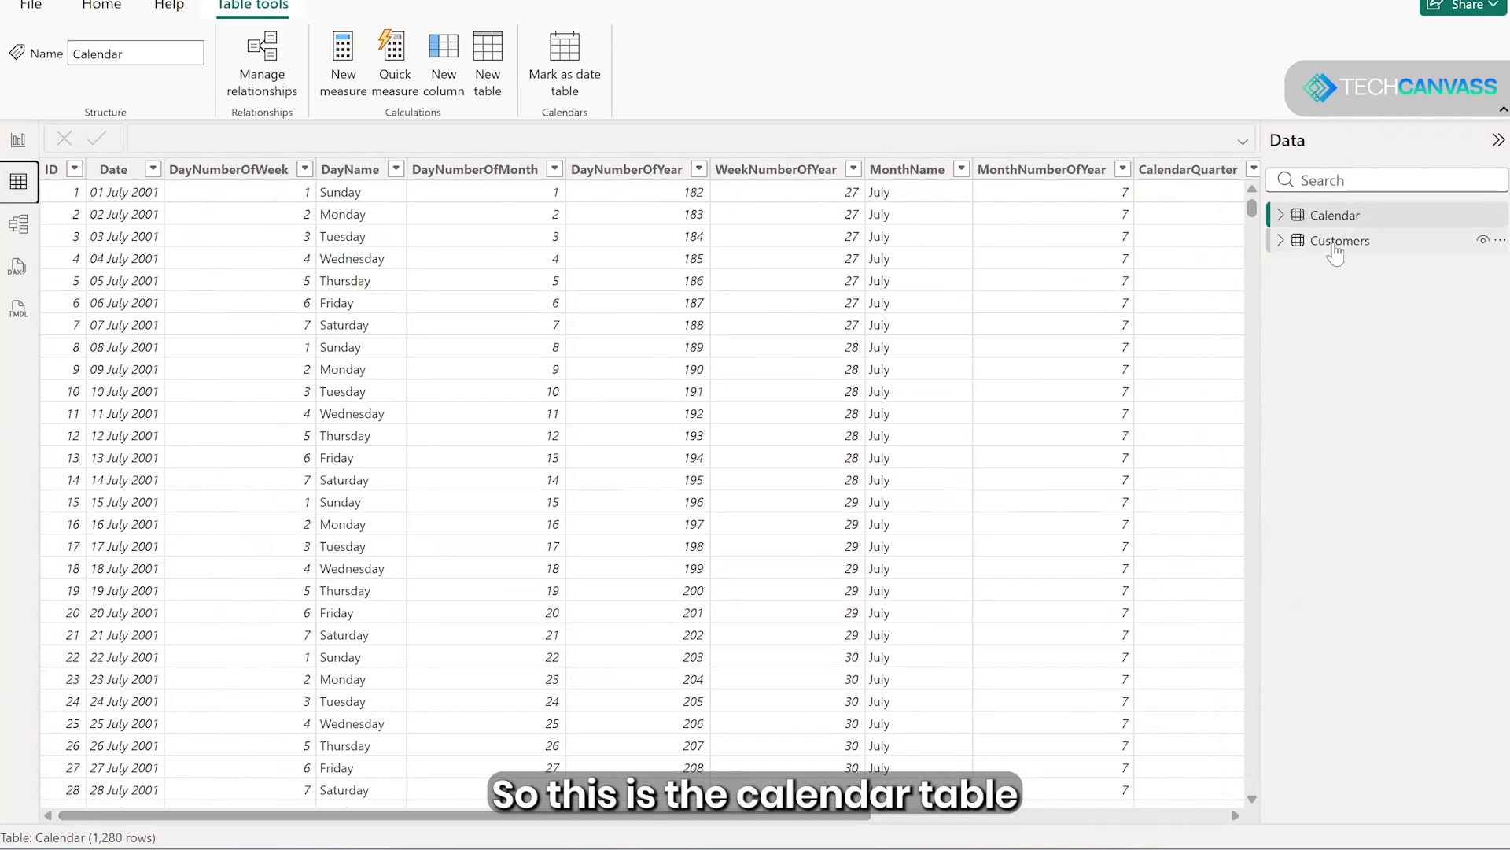
click(1339, 241)
scroll(442, 283, down, 15)
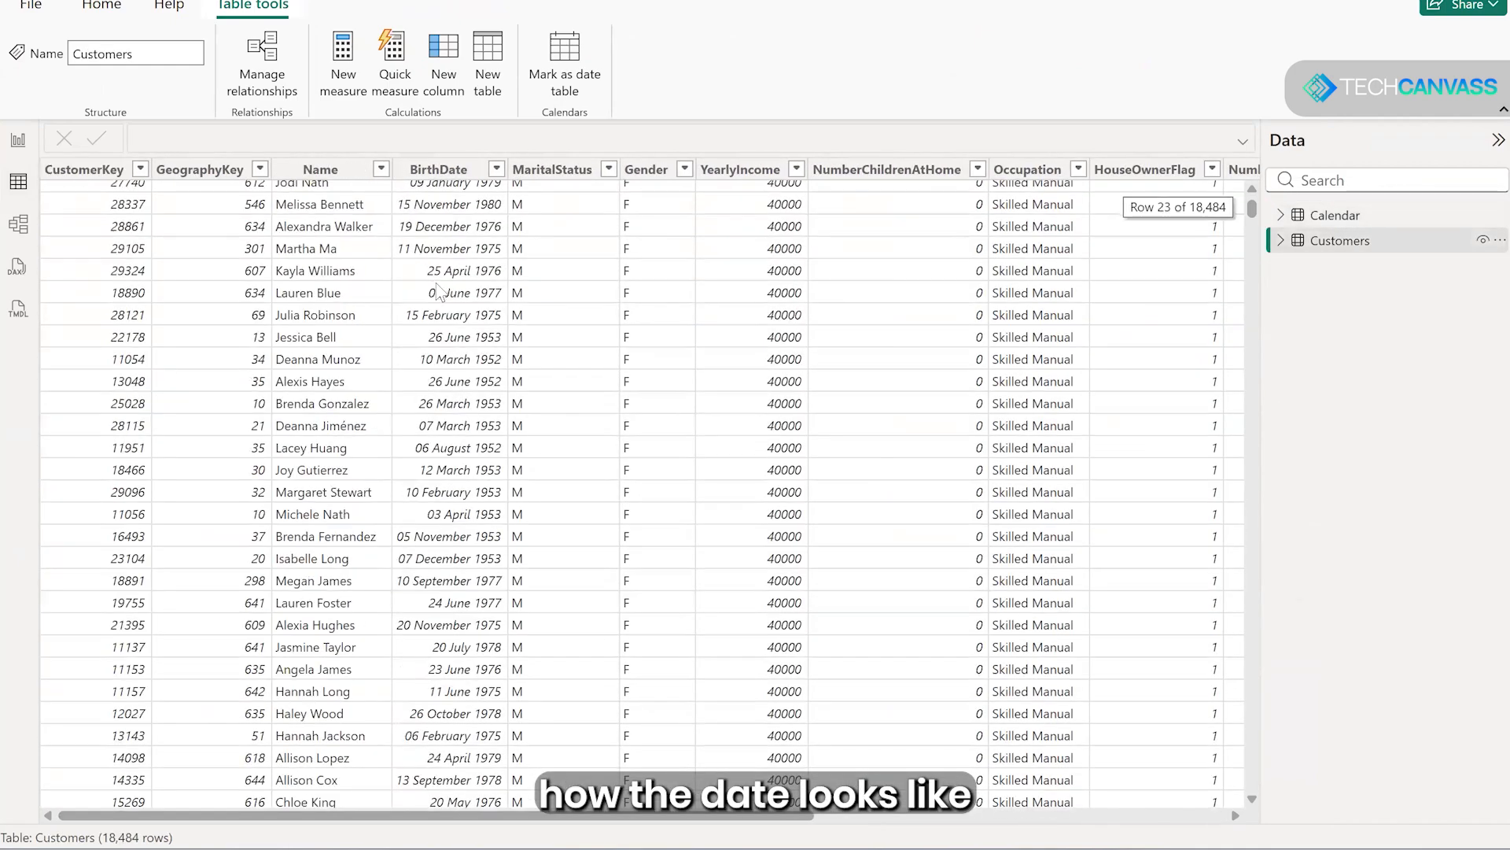
scroll(358, 744, down, 5)
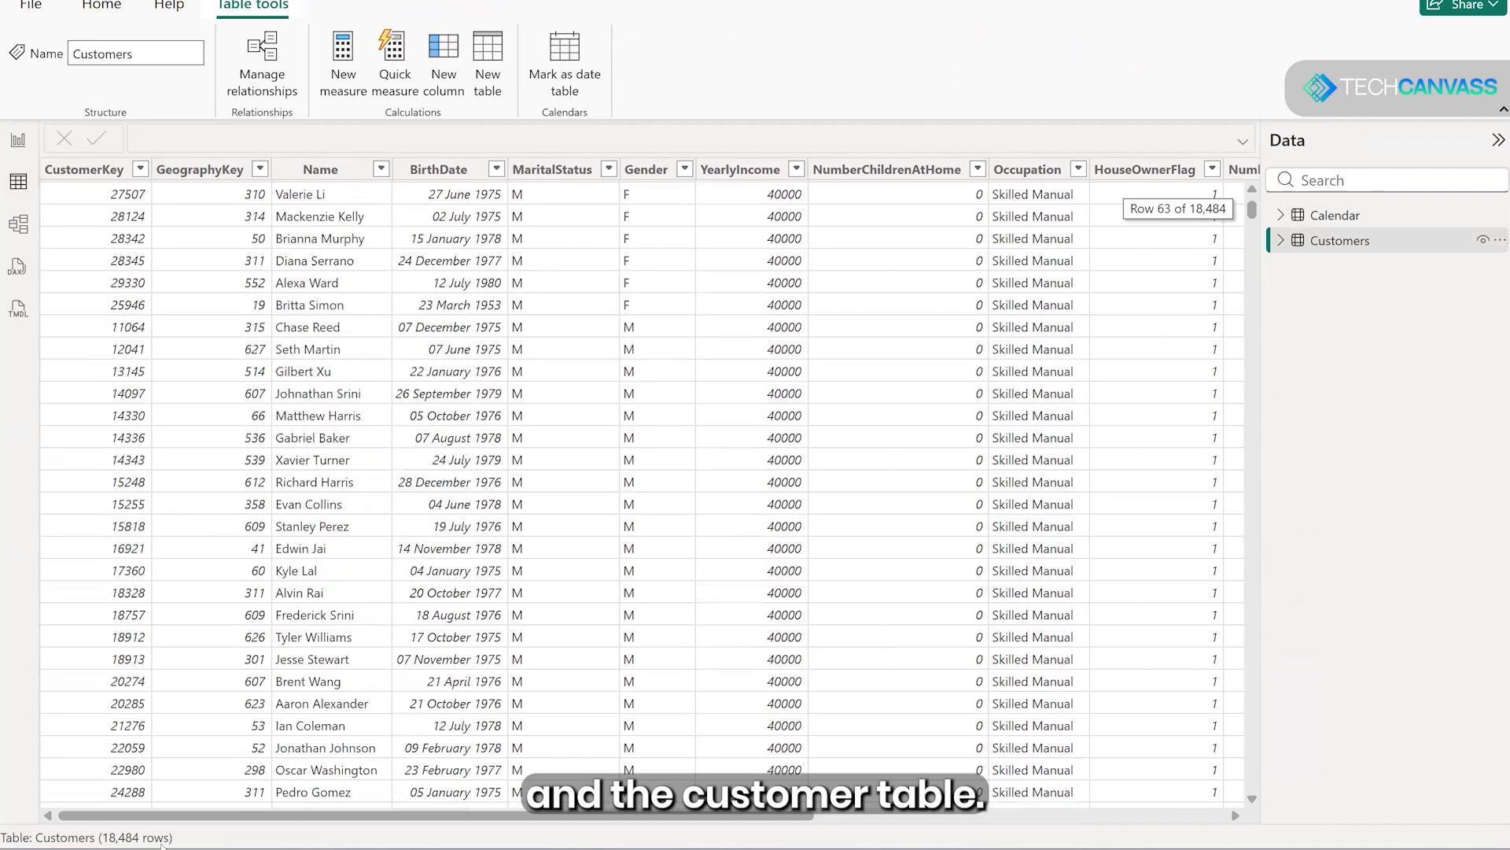
drag(266, 817, 856, 816)
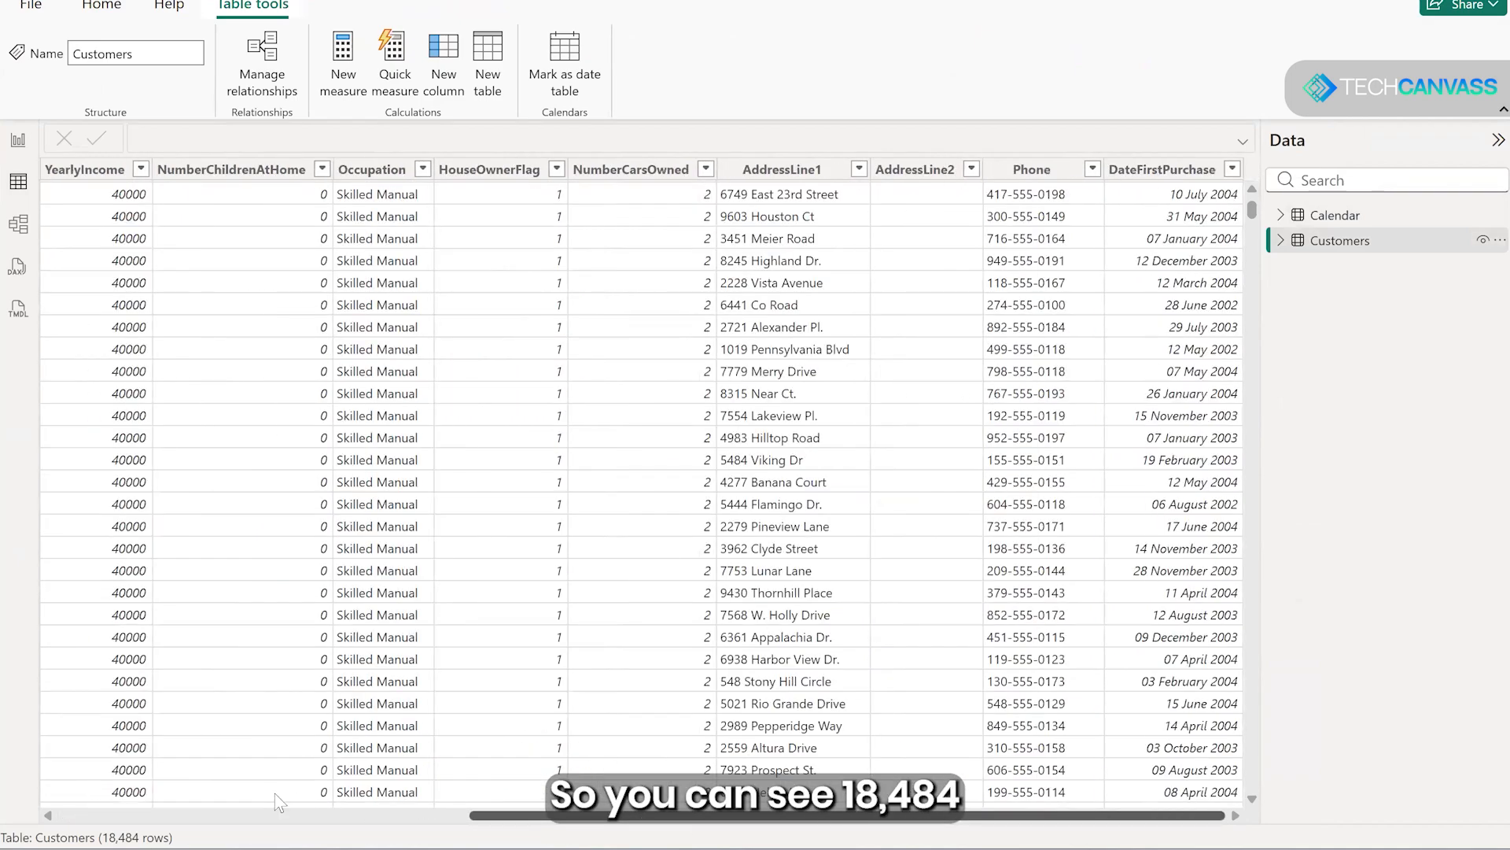
scroll(275, 793, left, 10)
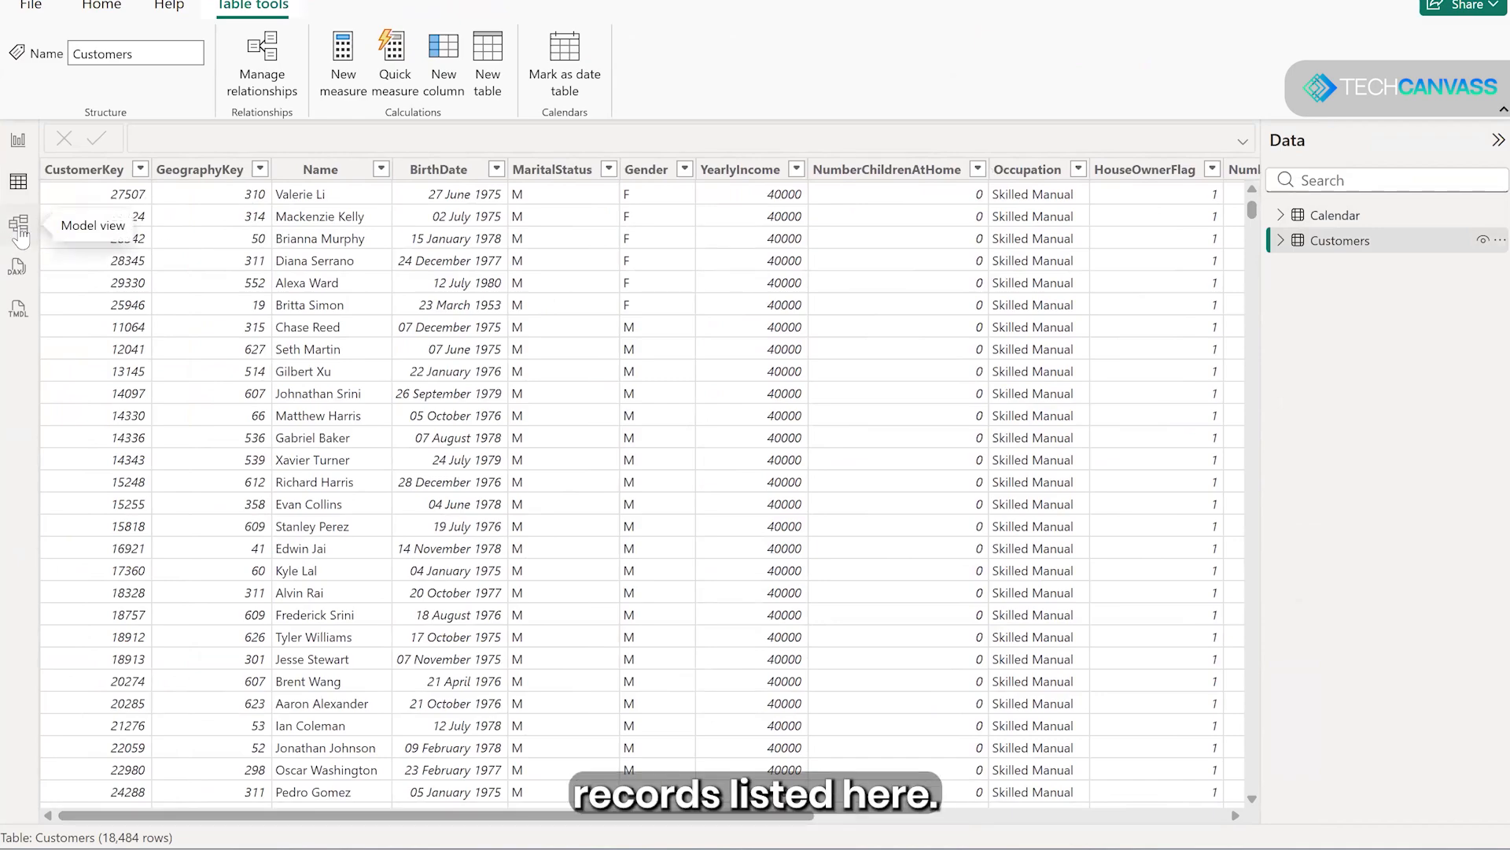
- Show the loaded tables in the model view and collapse the Properties pane
click(22, 235)
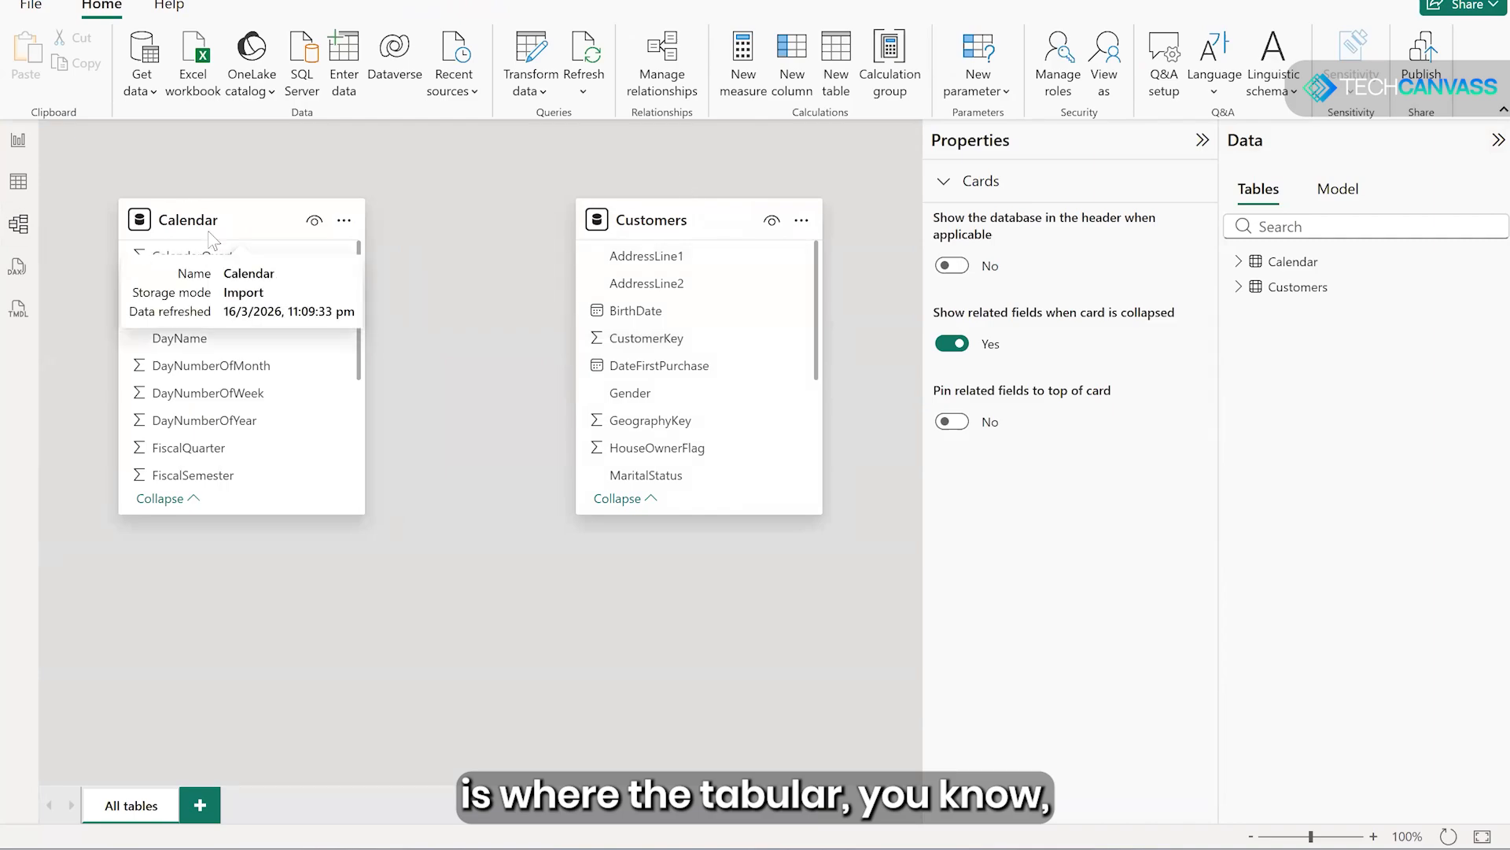
click(1203, 140)
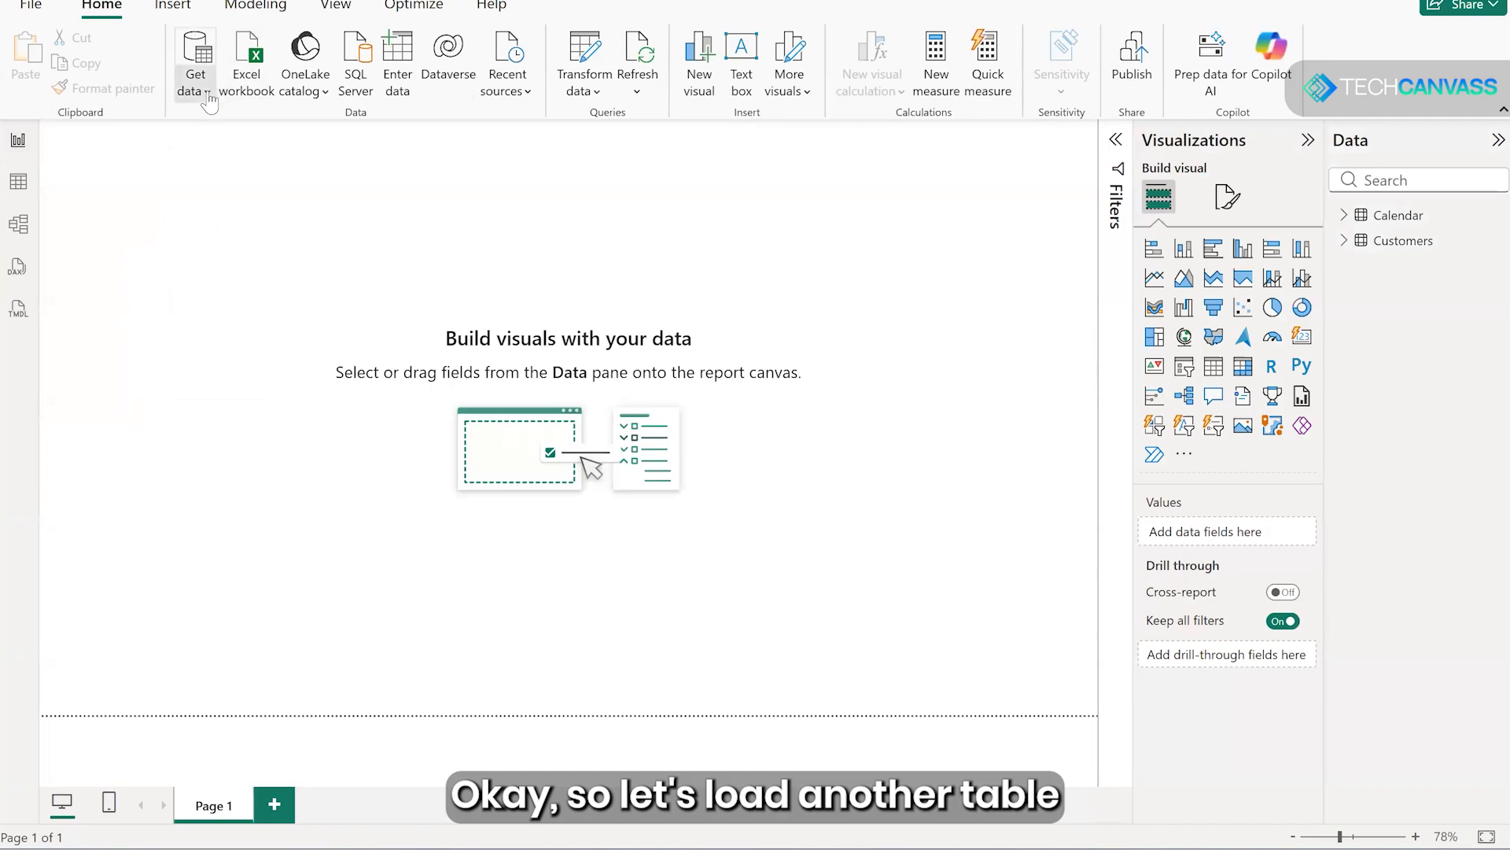
- Connect to the Sample Sales Data Excel workbook again, preview the Sales sheet and mark it for loading
click(207, 93)
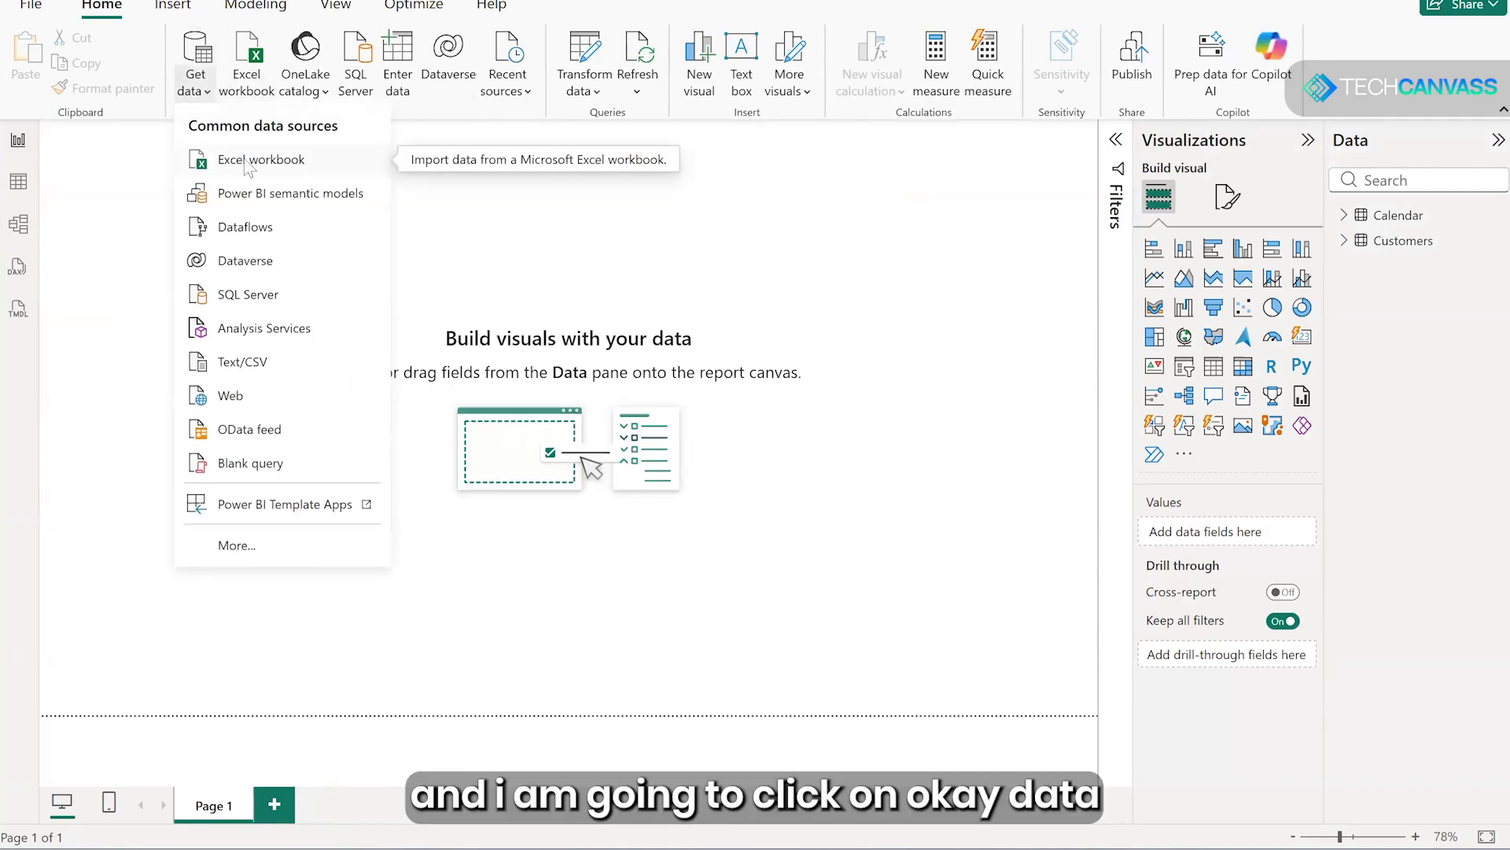
click(248, 161)
click(247, 118)
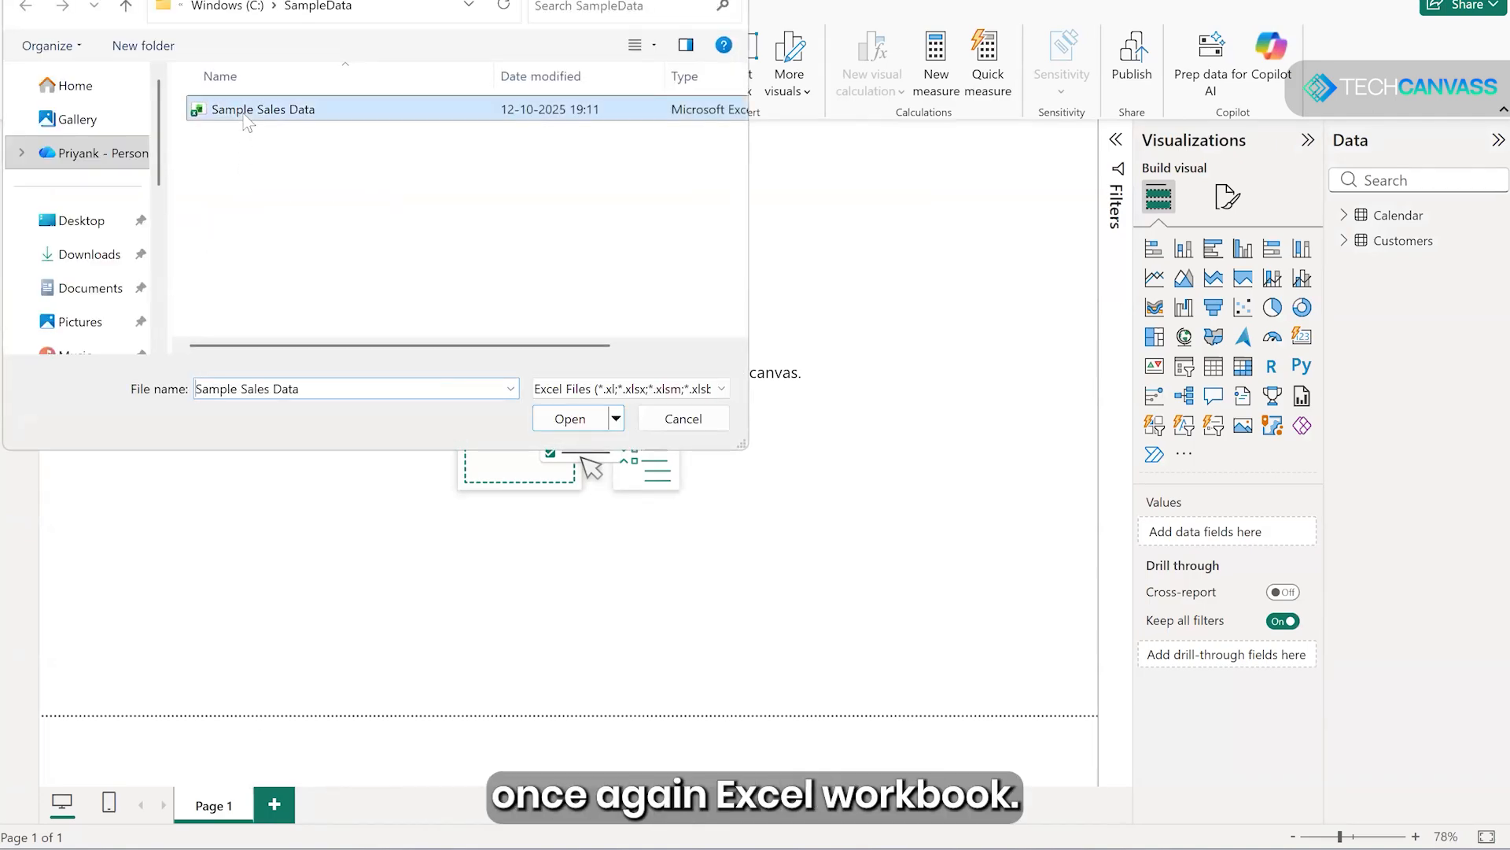
click(570, 419)
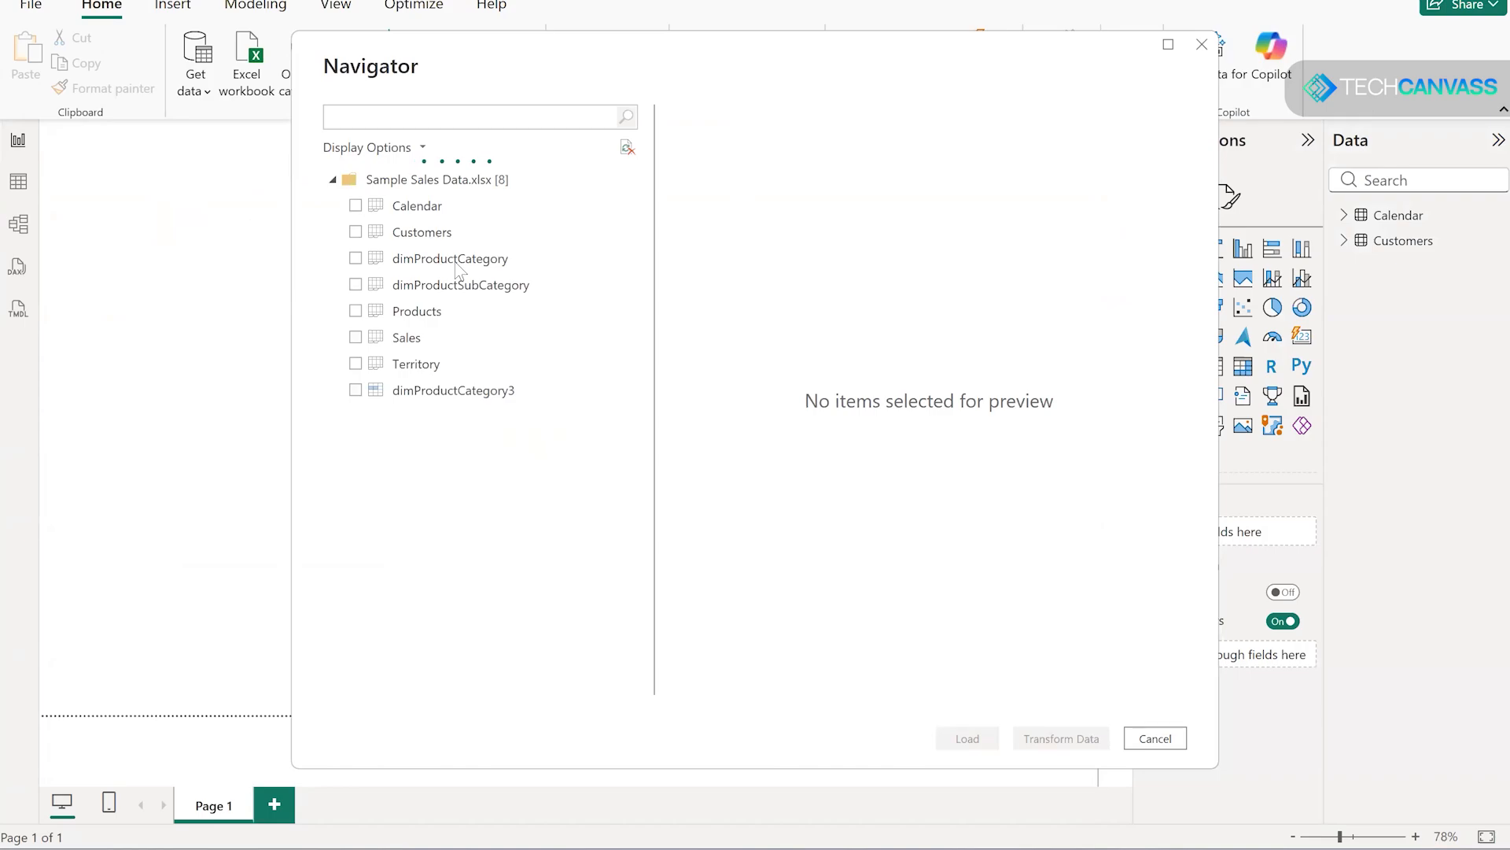
click(409, 338)
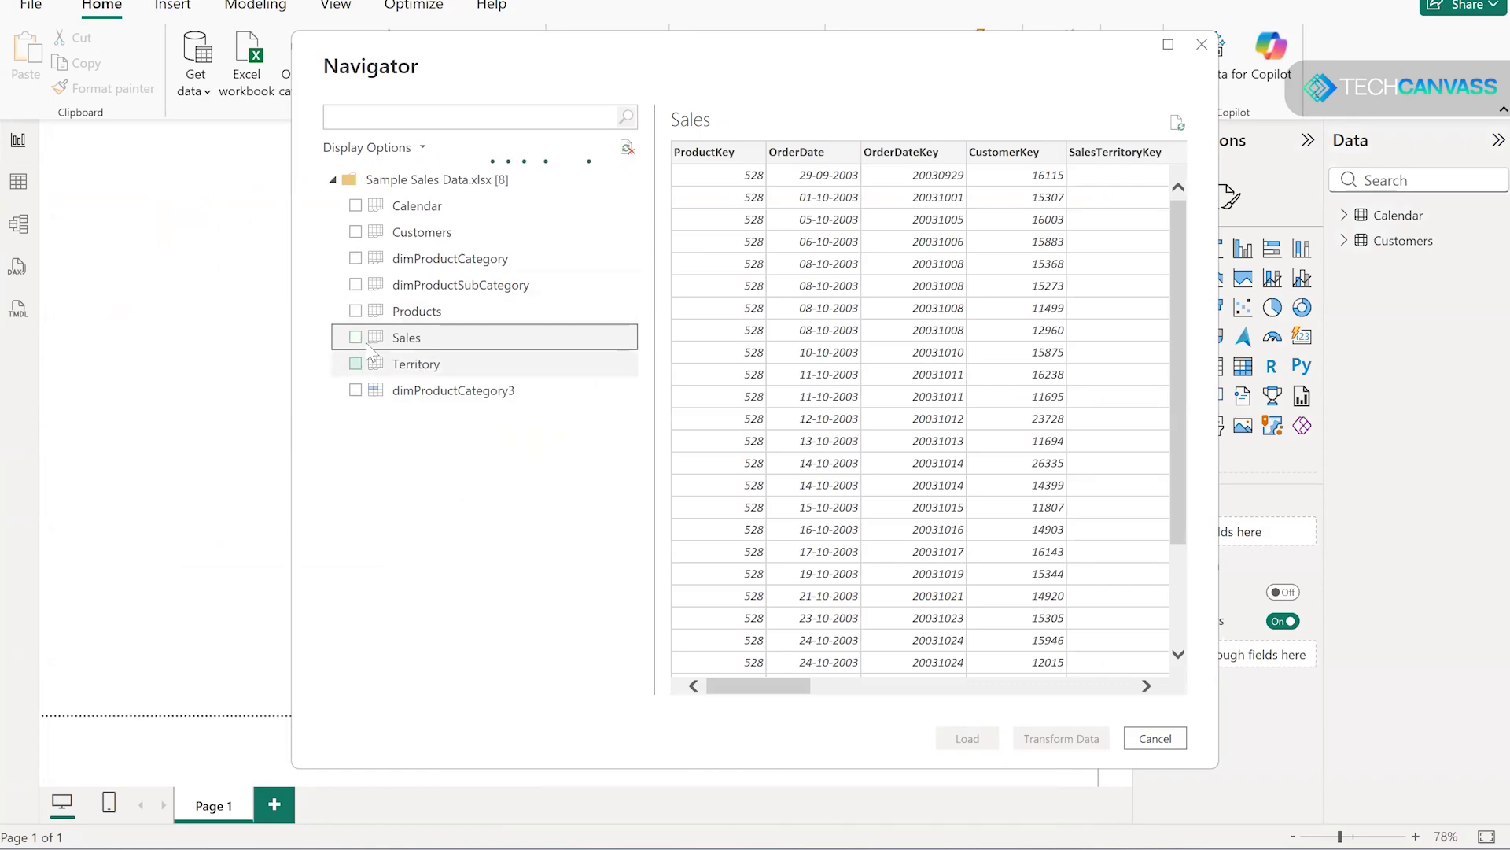
click(355, 337)
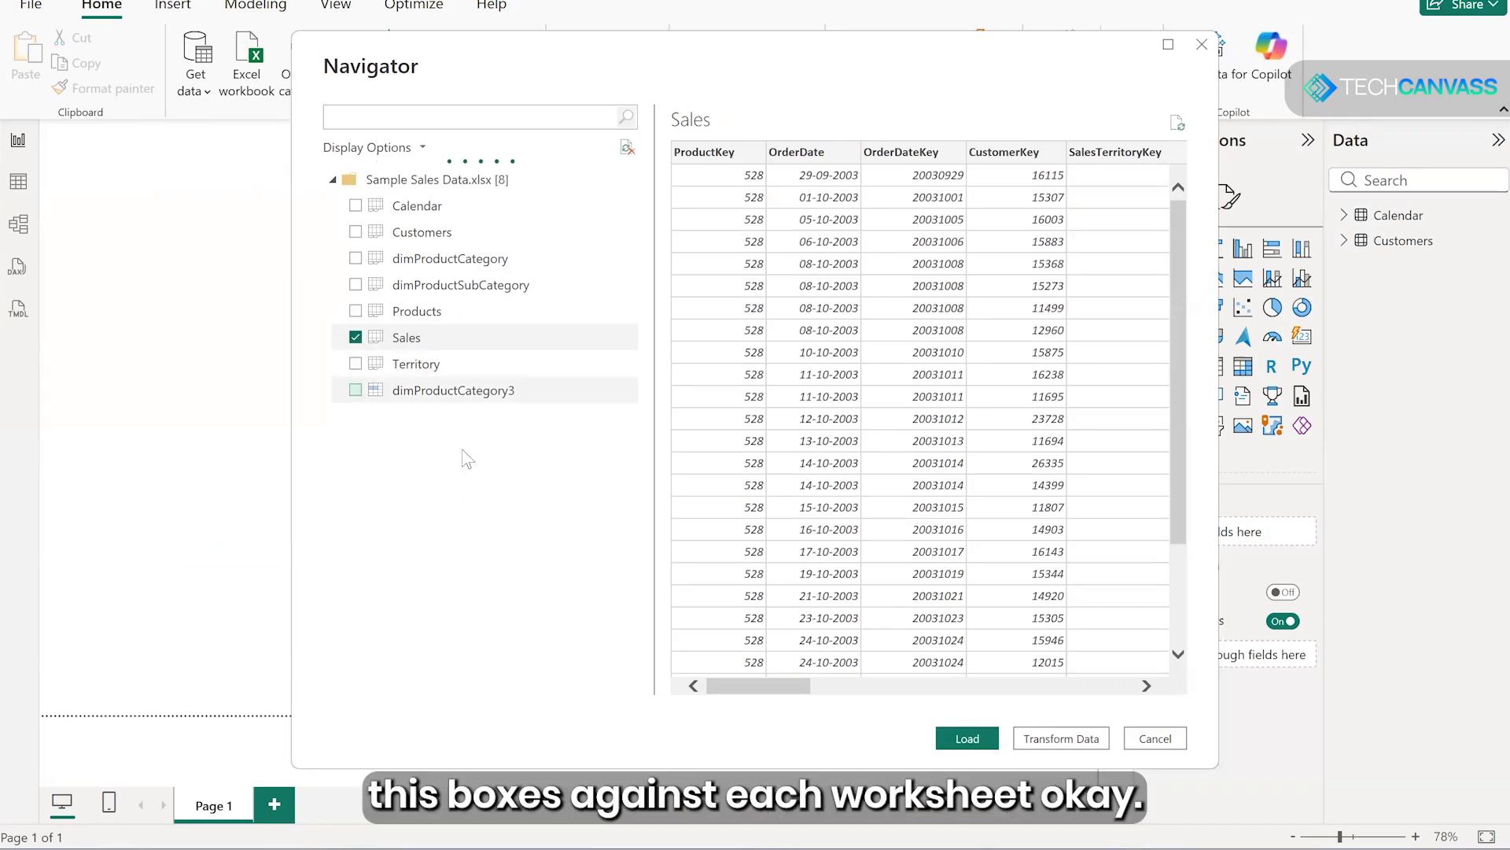
click(356, 364)
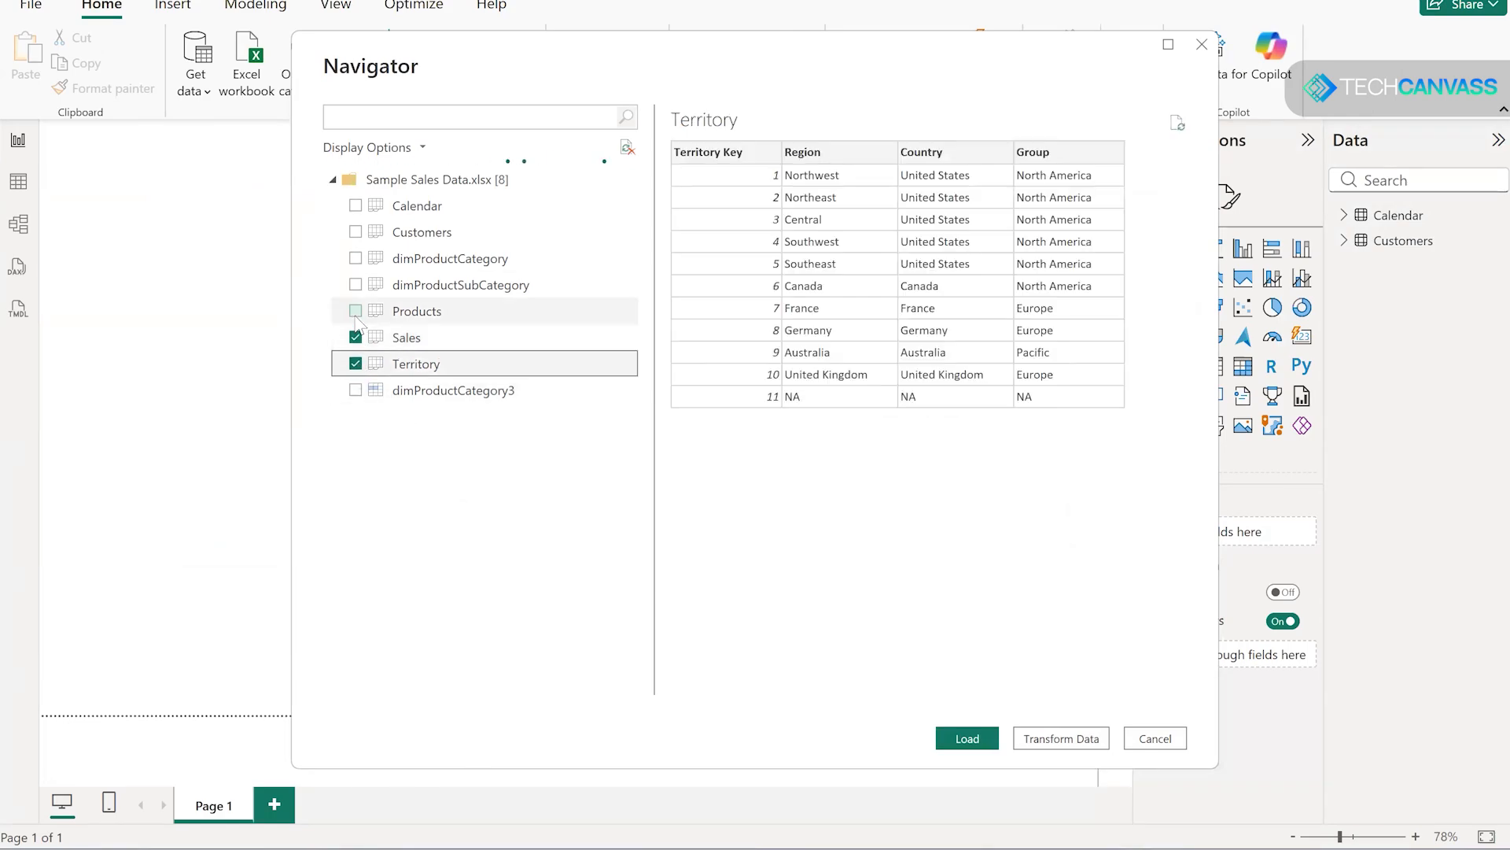
click(355, 311)
click(355, 284)
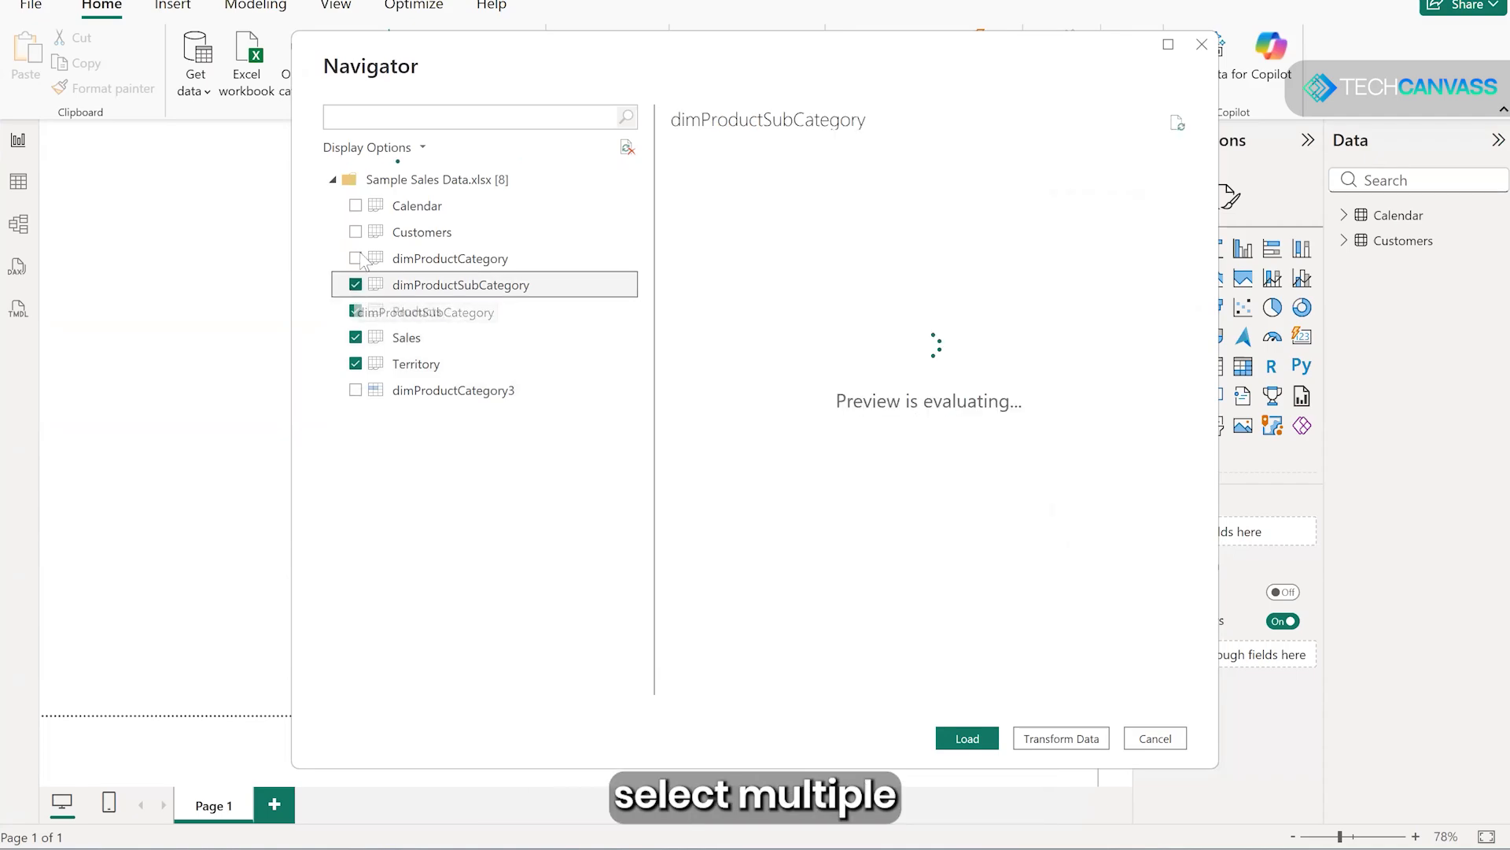
click(356, 258)
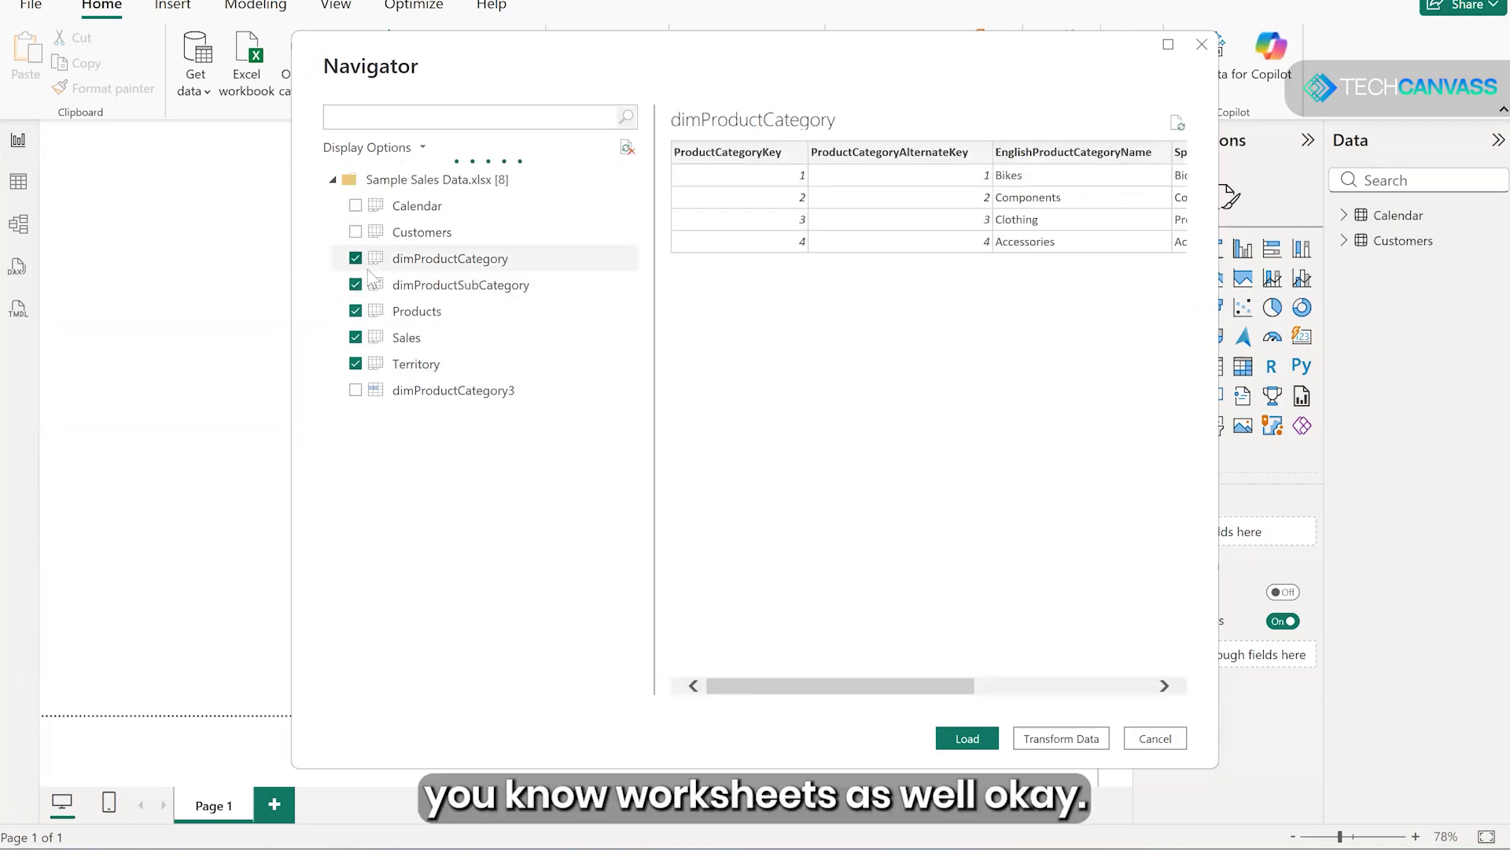
click(357, 264)
click(355, 285)
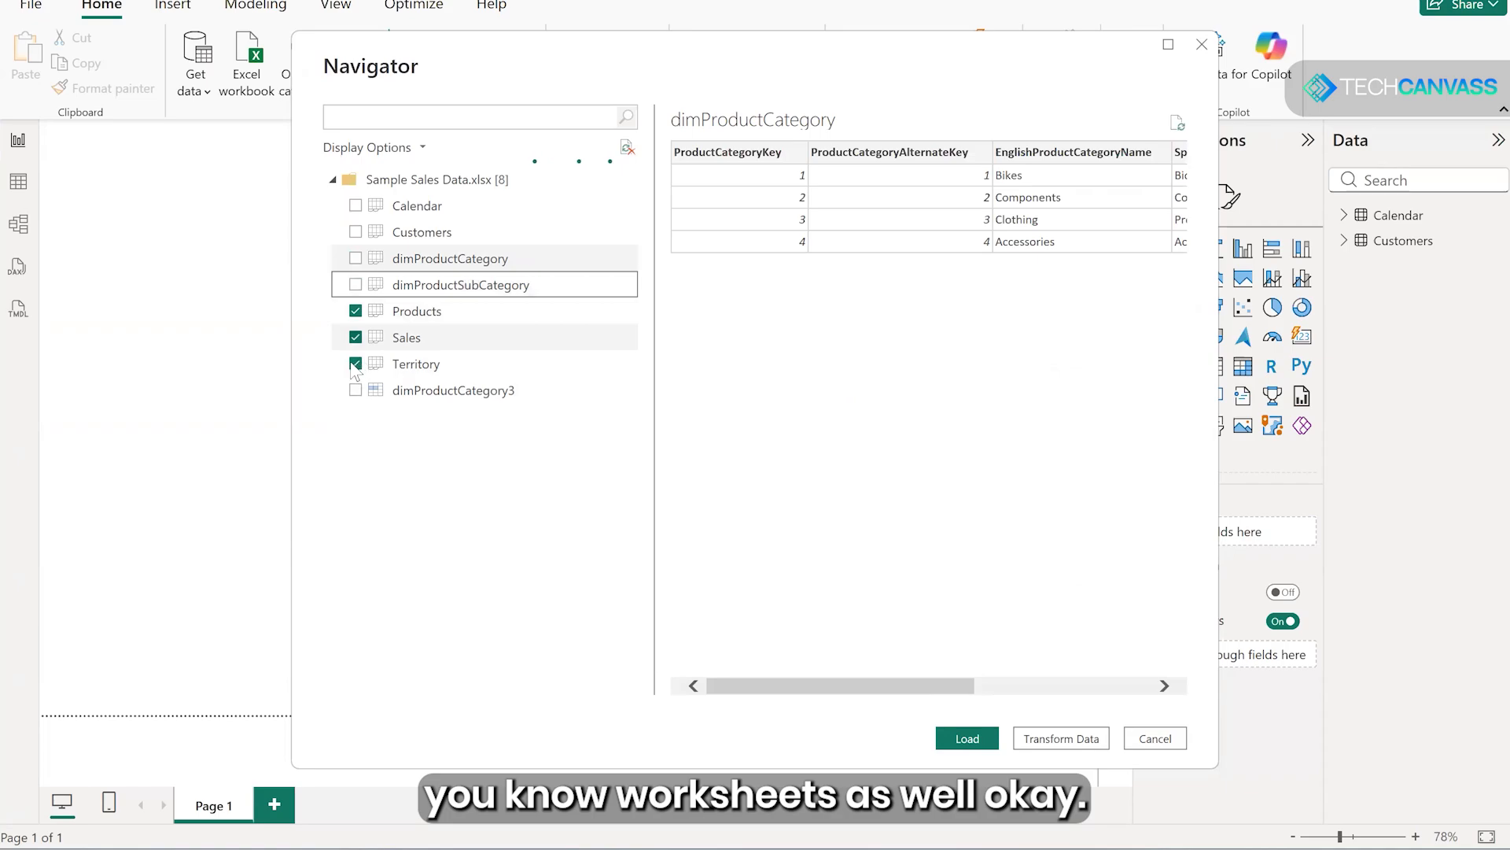
click(356, 310)
click(356, 363)
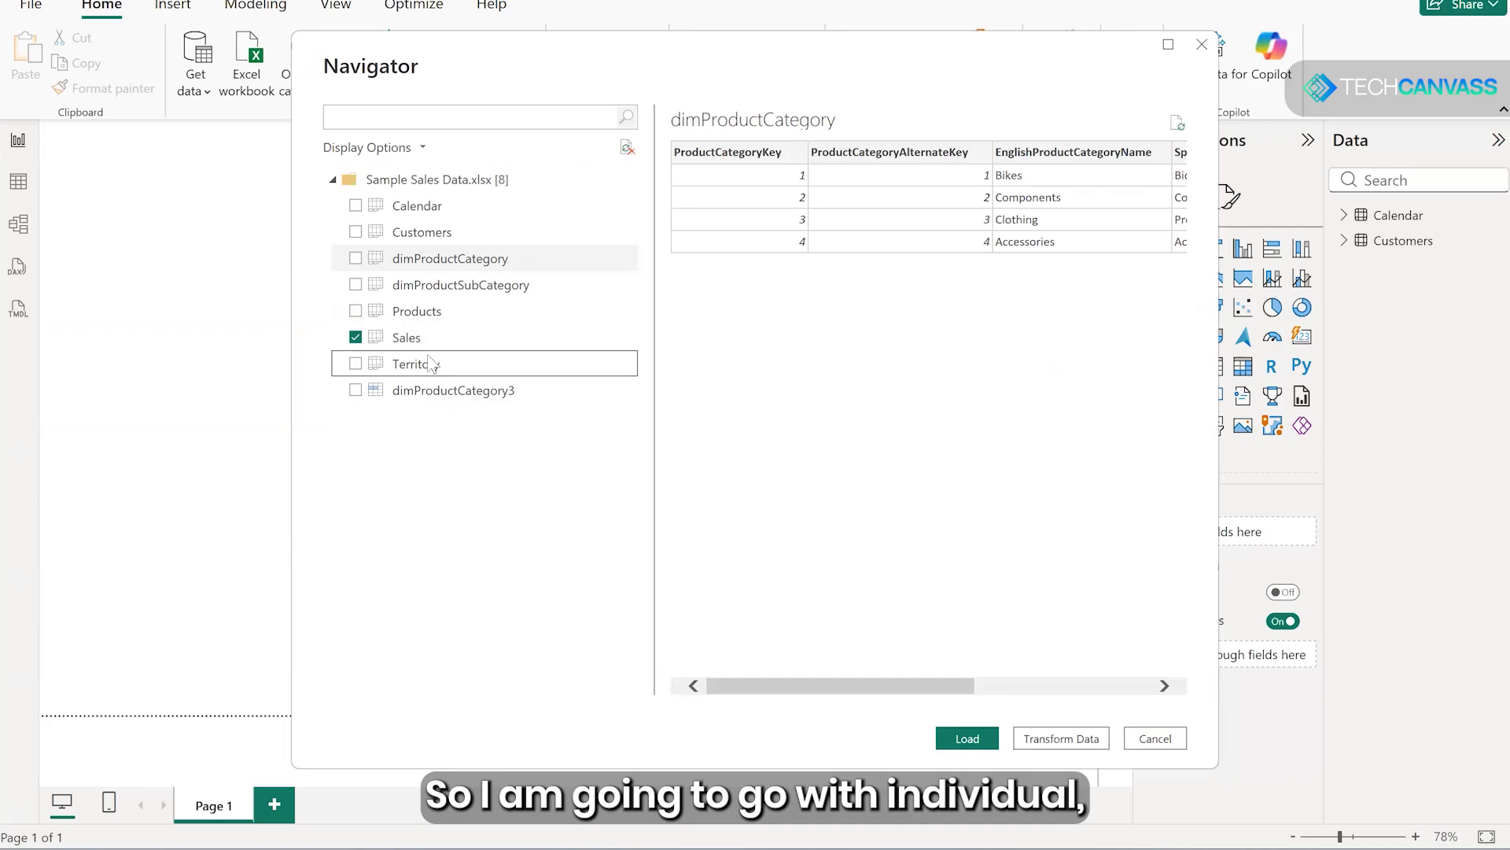
- Preview the Sales sheet again and load it as the only selected table
key(Up)
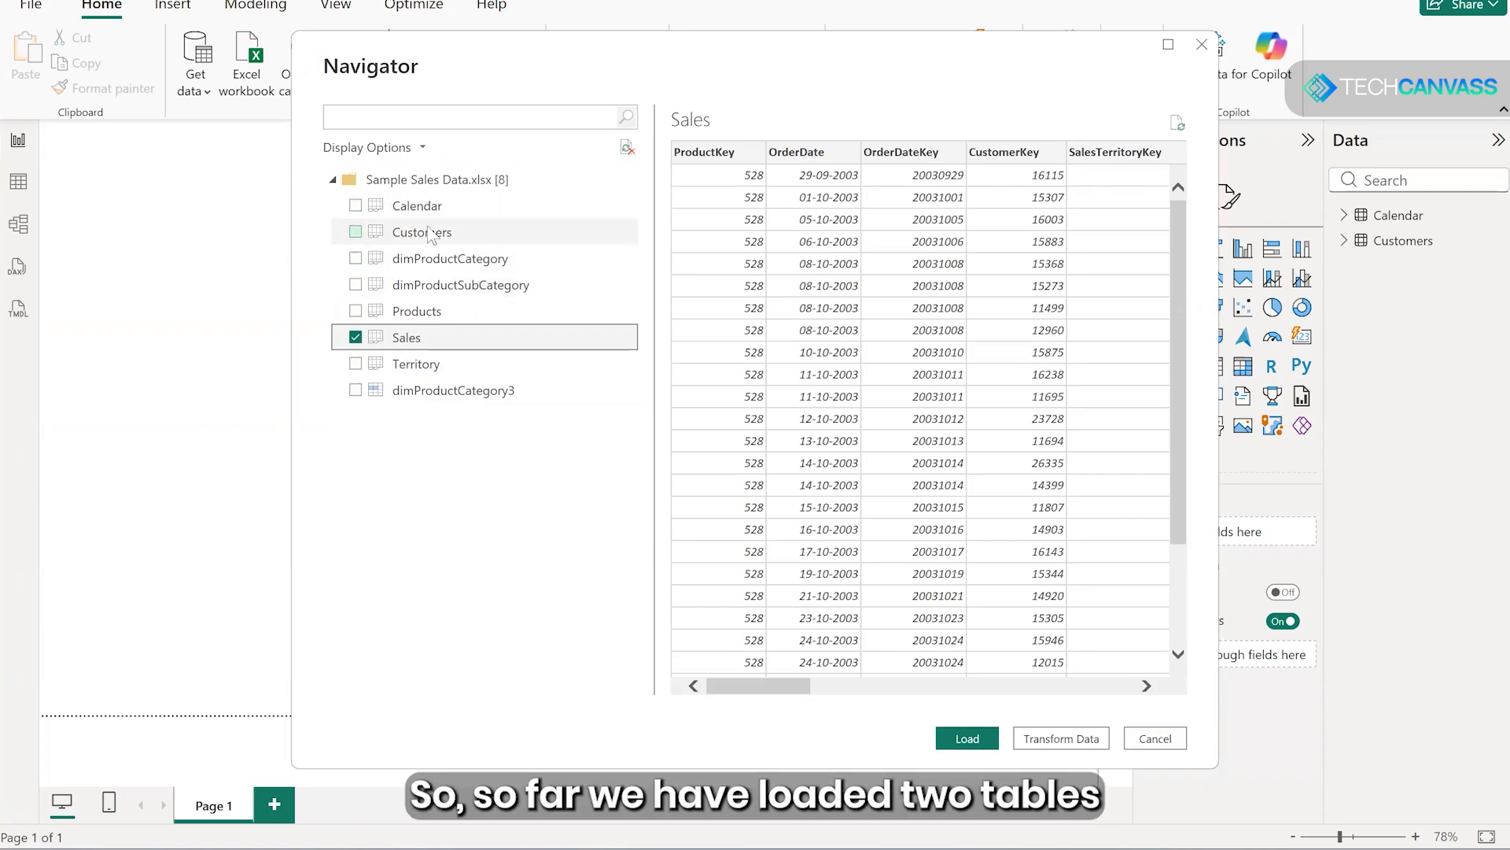
click(968, 739)
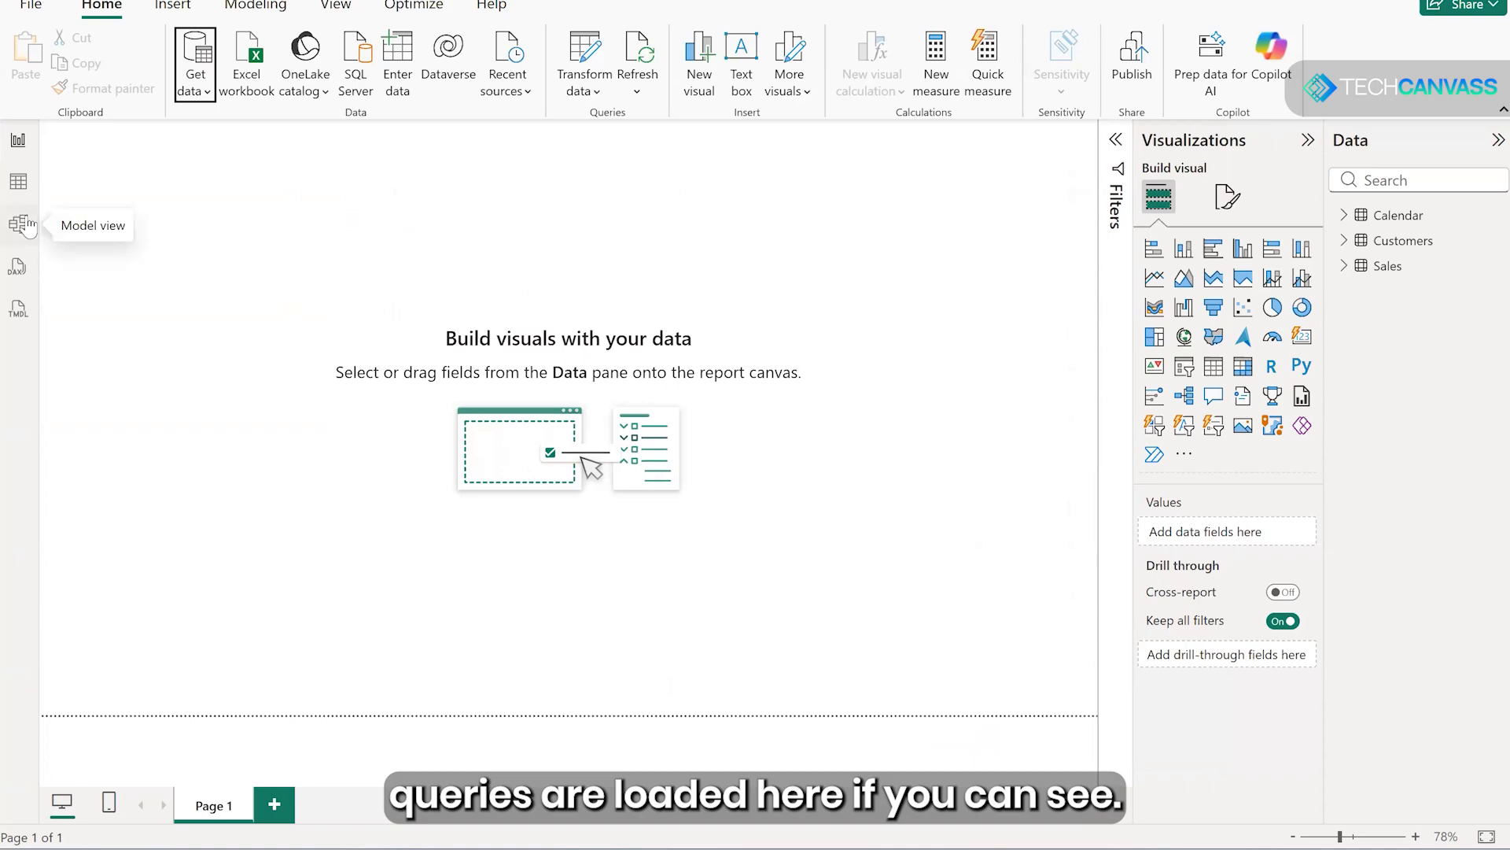
- Rearrange the model diagram, moving the Customers table next to Calendar so its link to Sales is fully exposed
click(24, 224)
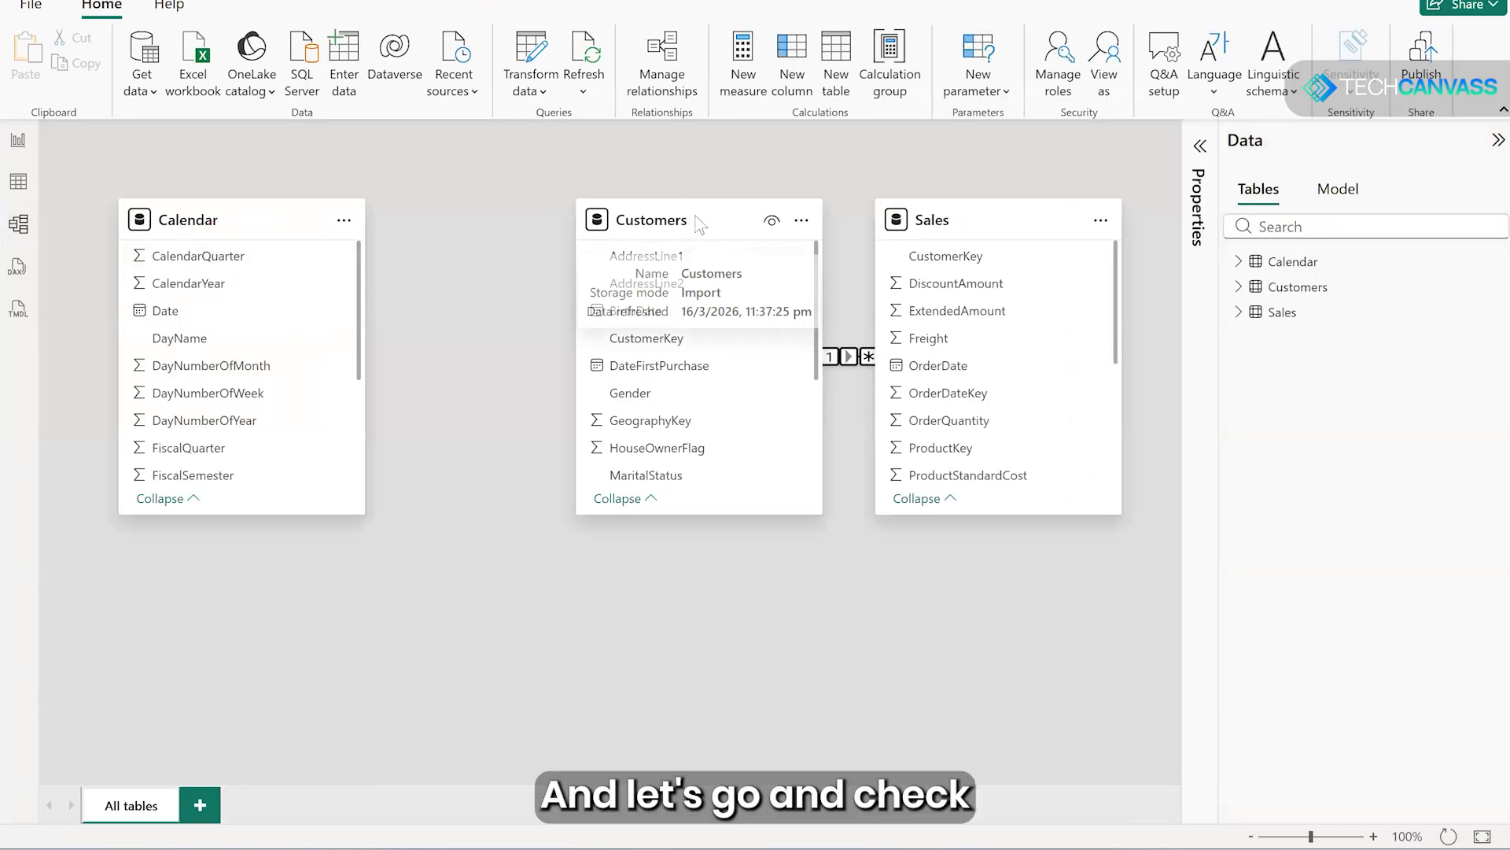
drag(602, 203, 439, 203)
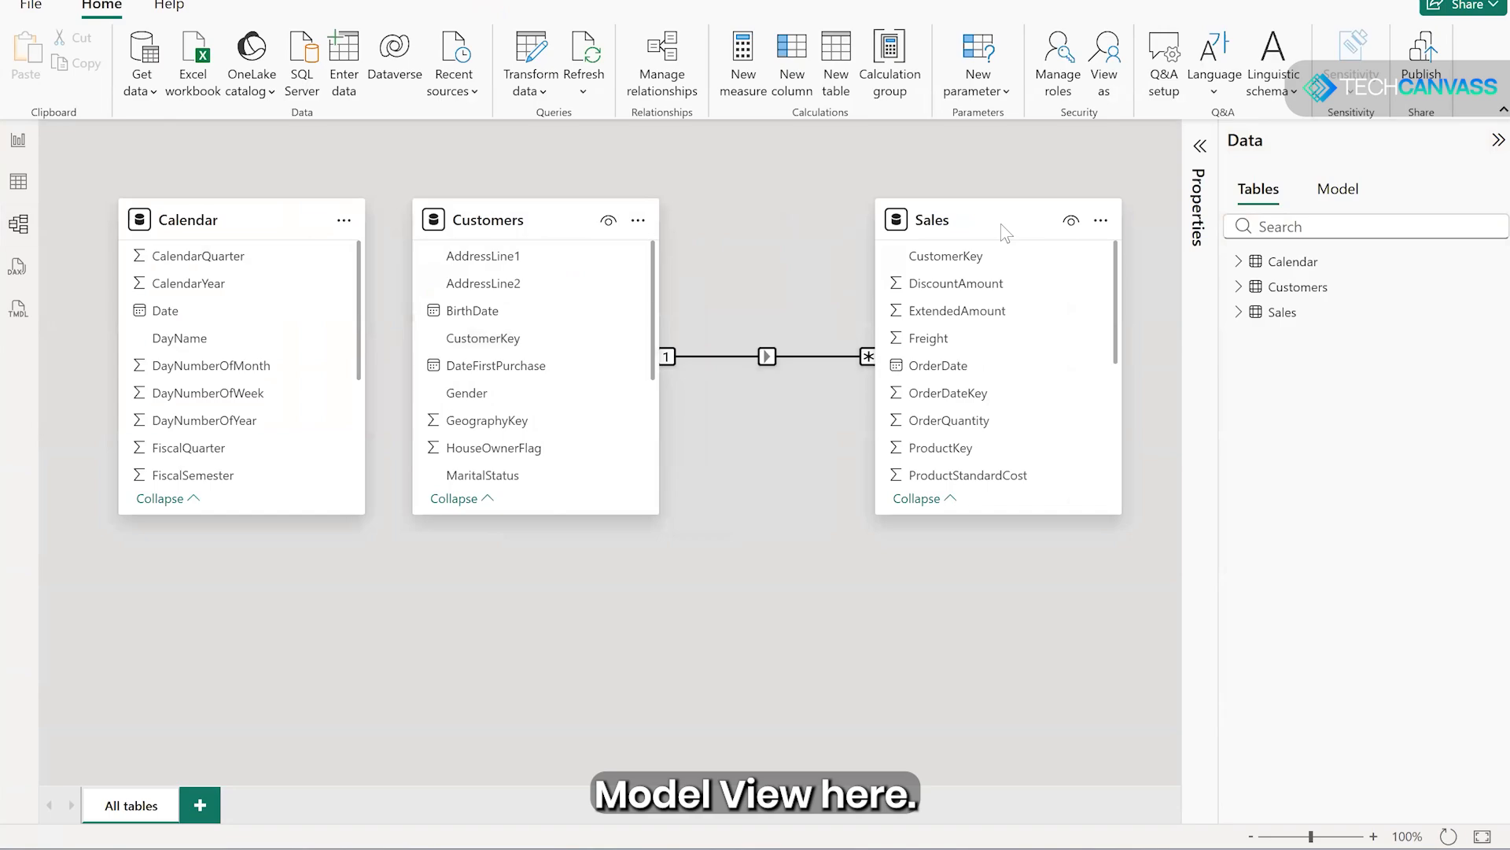
drag(1001, 229, 997, 195)
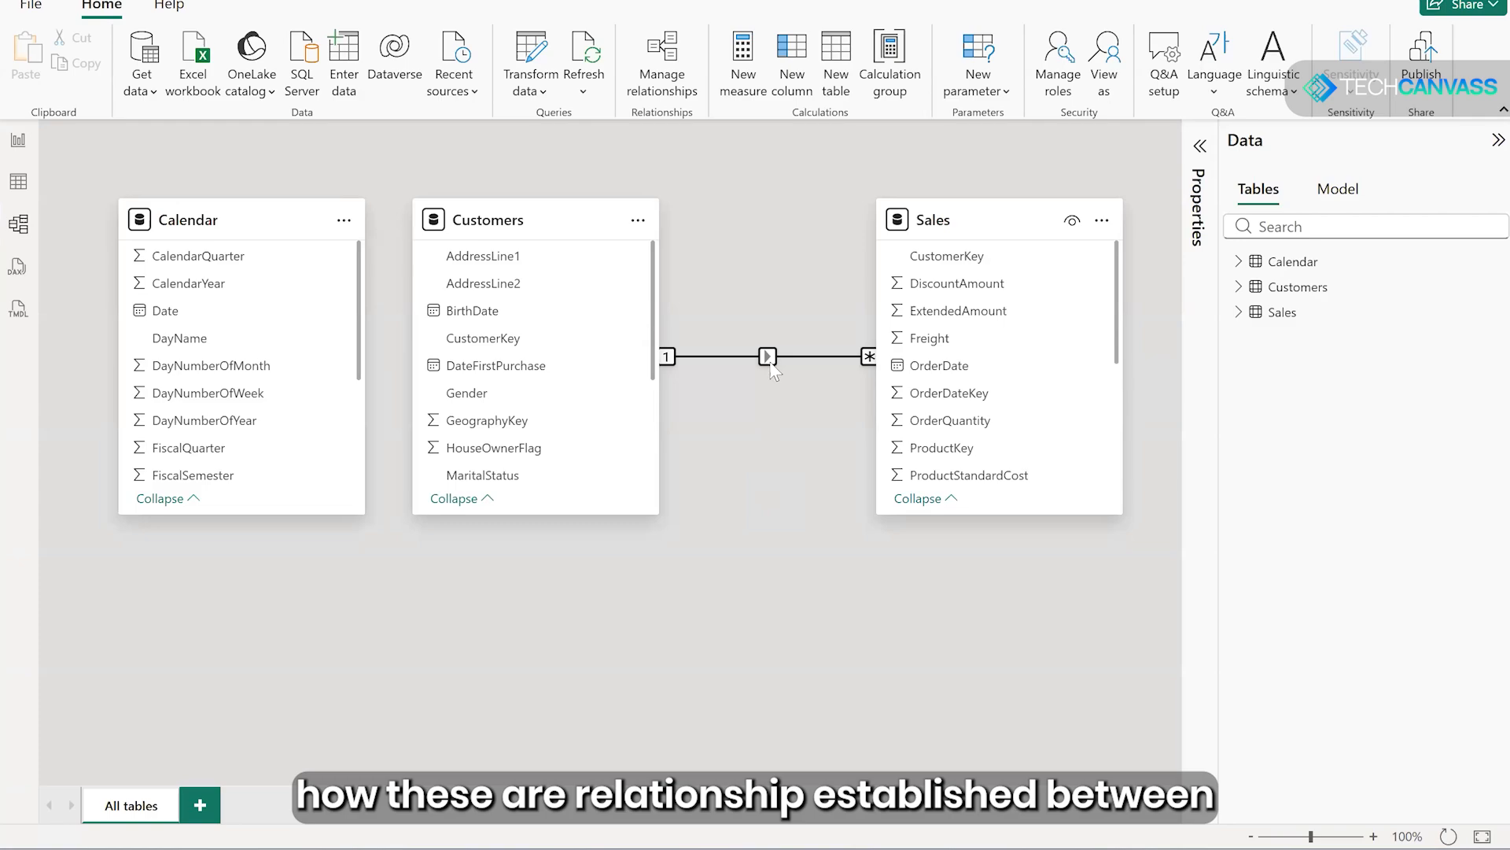
- Open the properties of the Customers–Sales relationship, review its key columns and cardinality options, and save it without changes
mouse_move(770, 360)
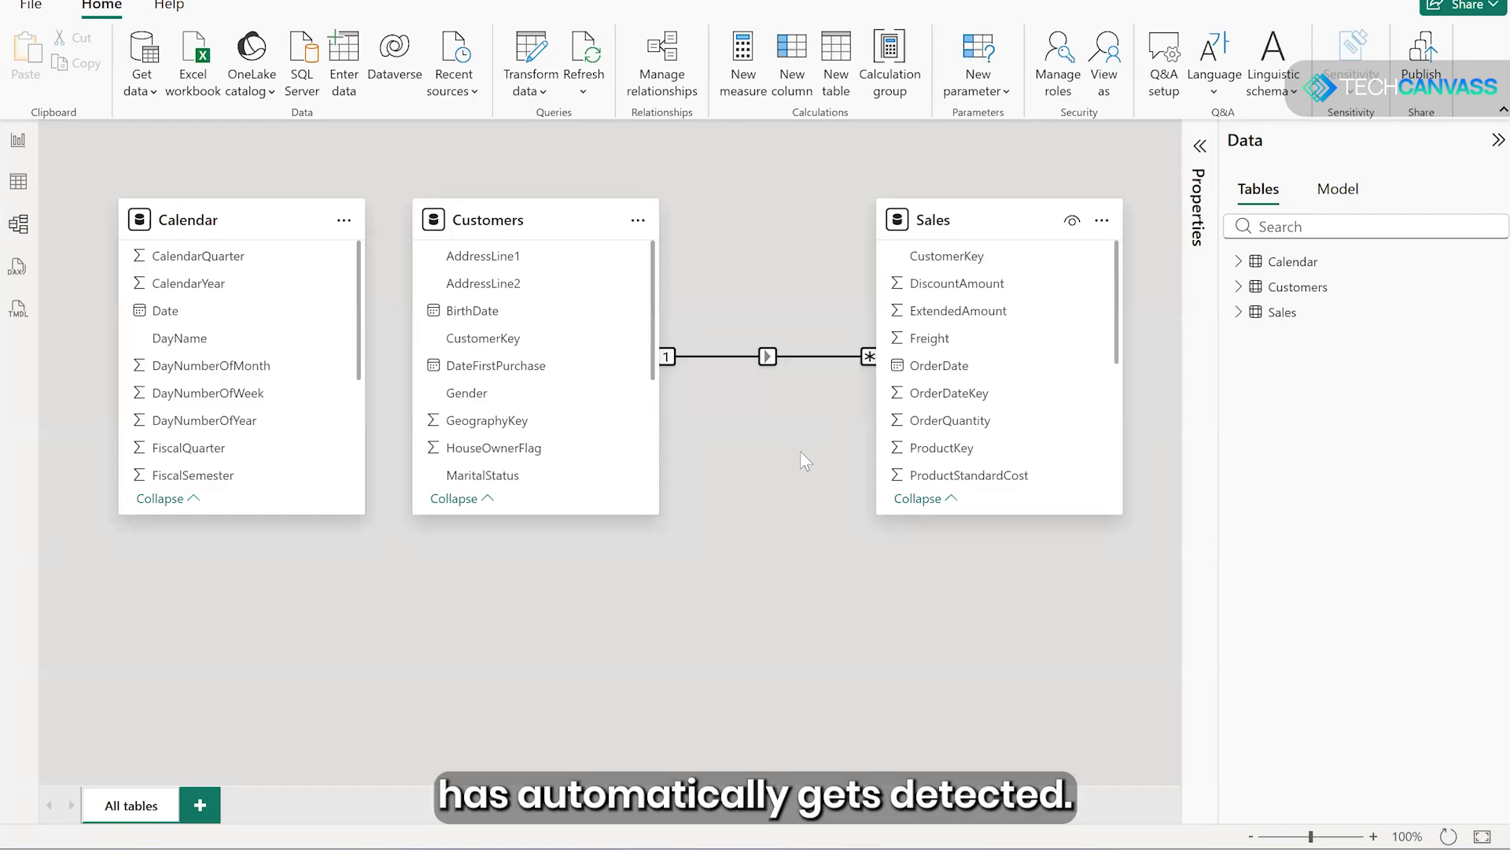
right_click(767, 365)
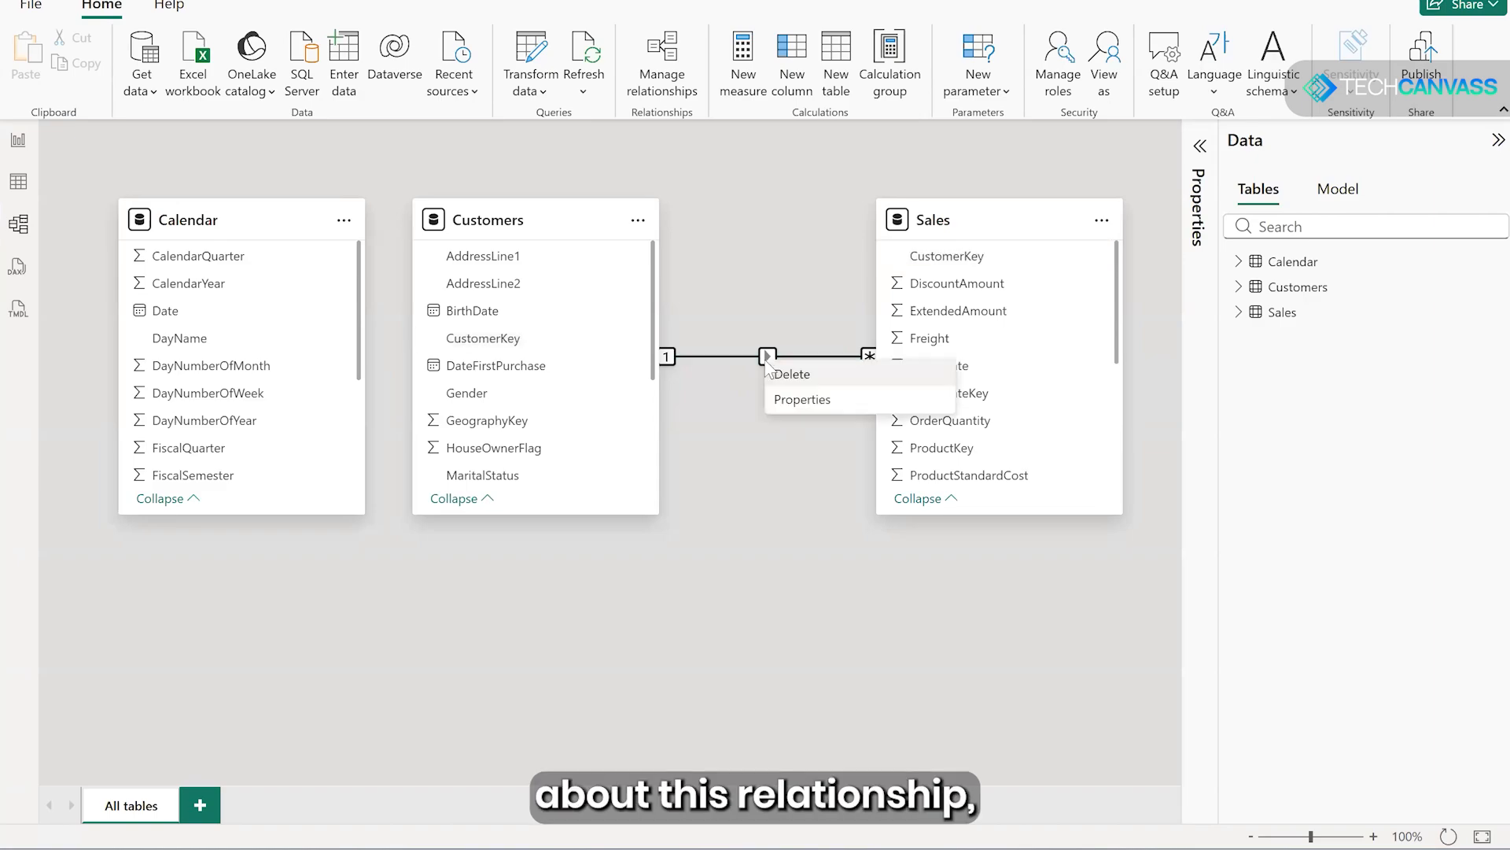
click(793, 401)
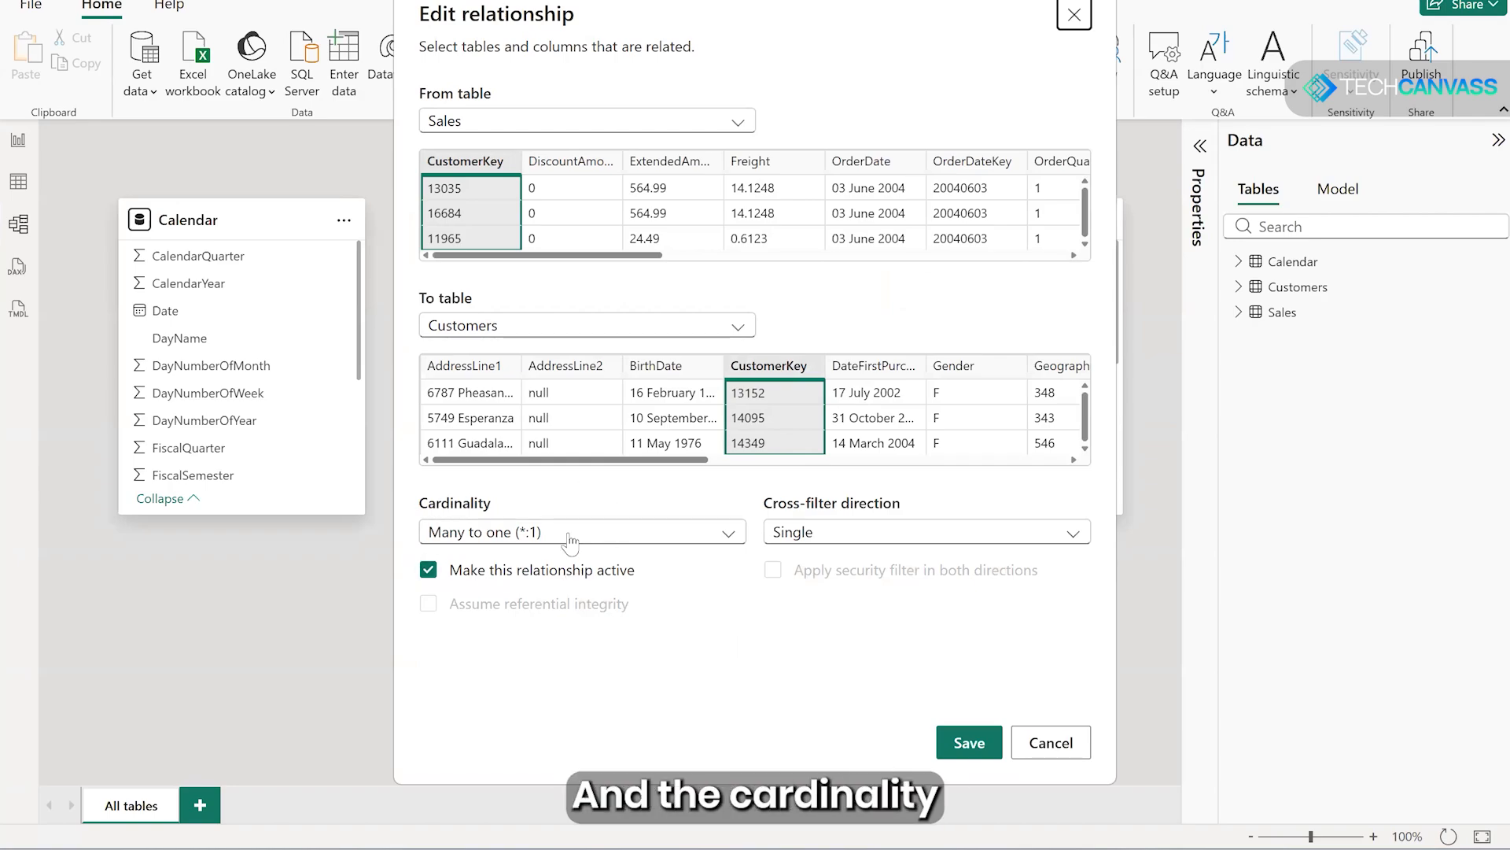
click(724, 543)
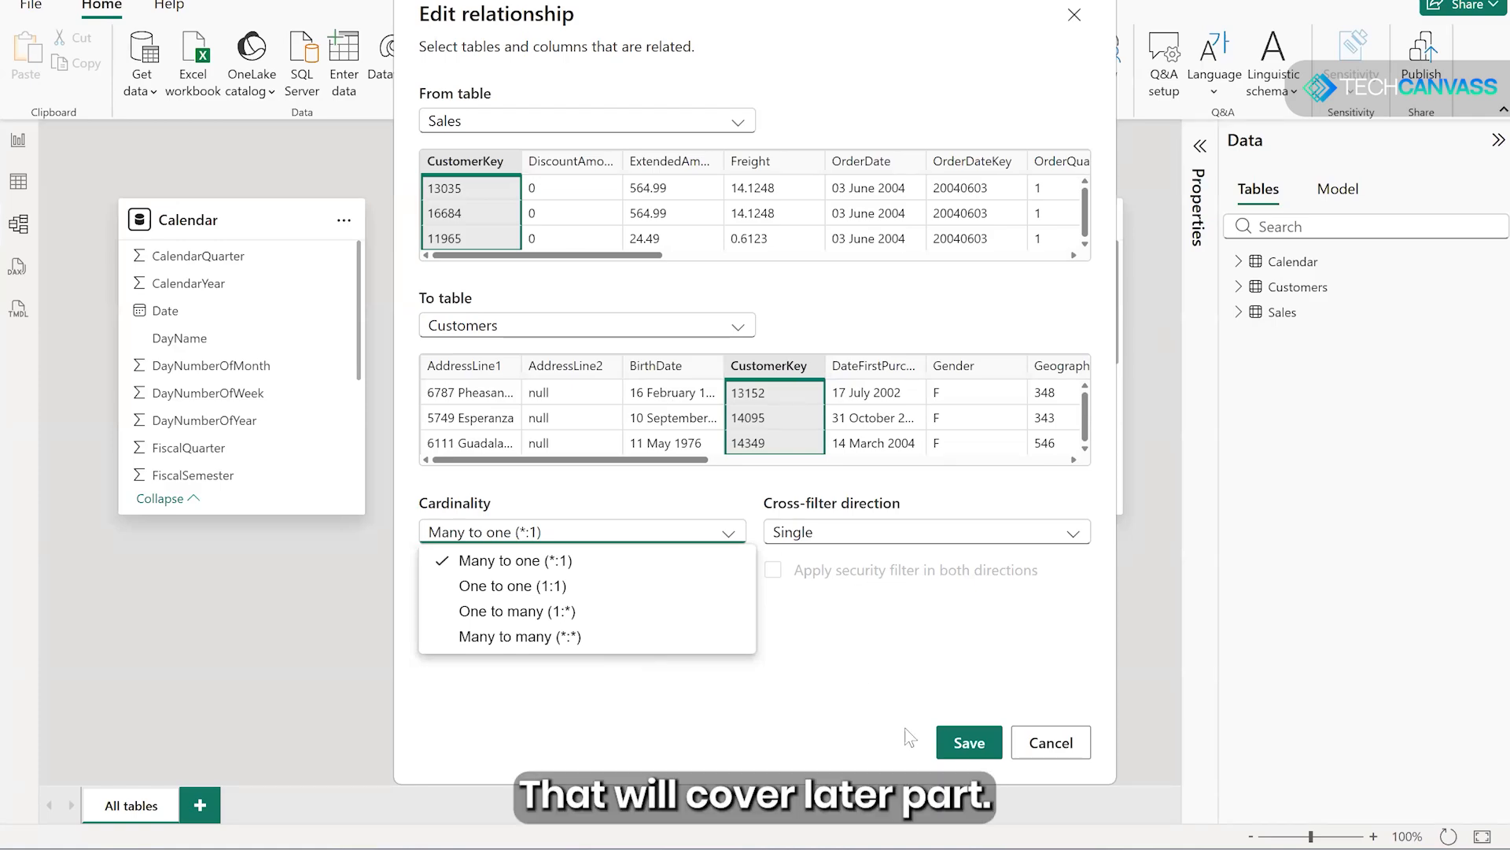
click(964, 749)
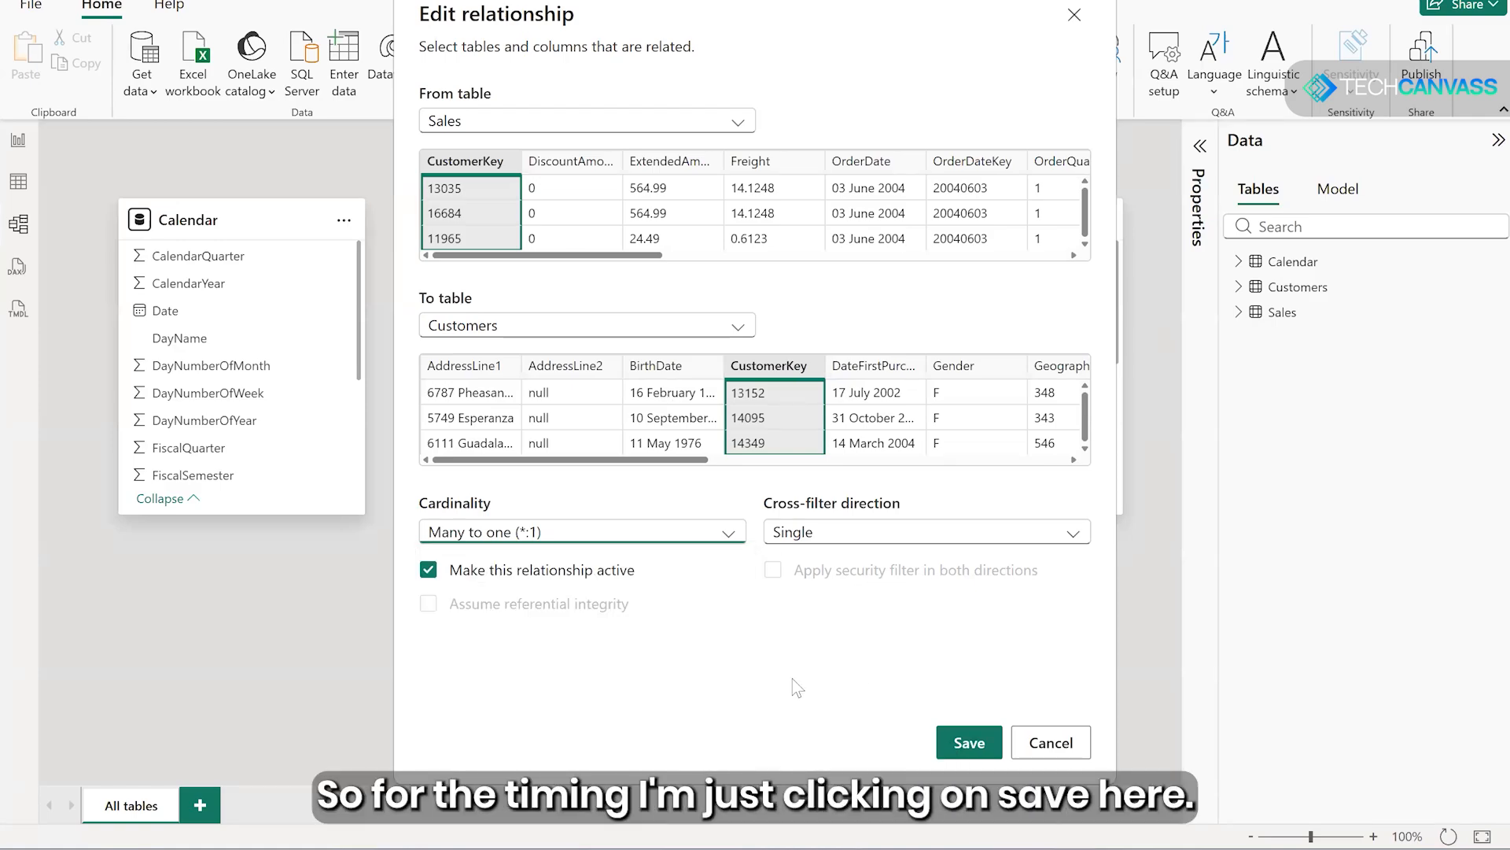
click(927, 757)
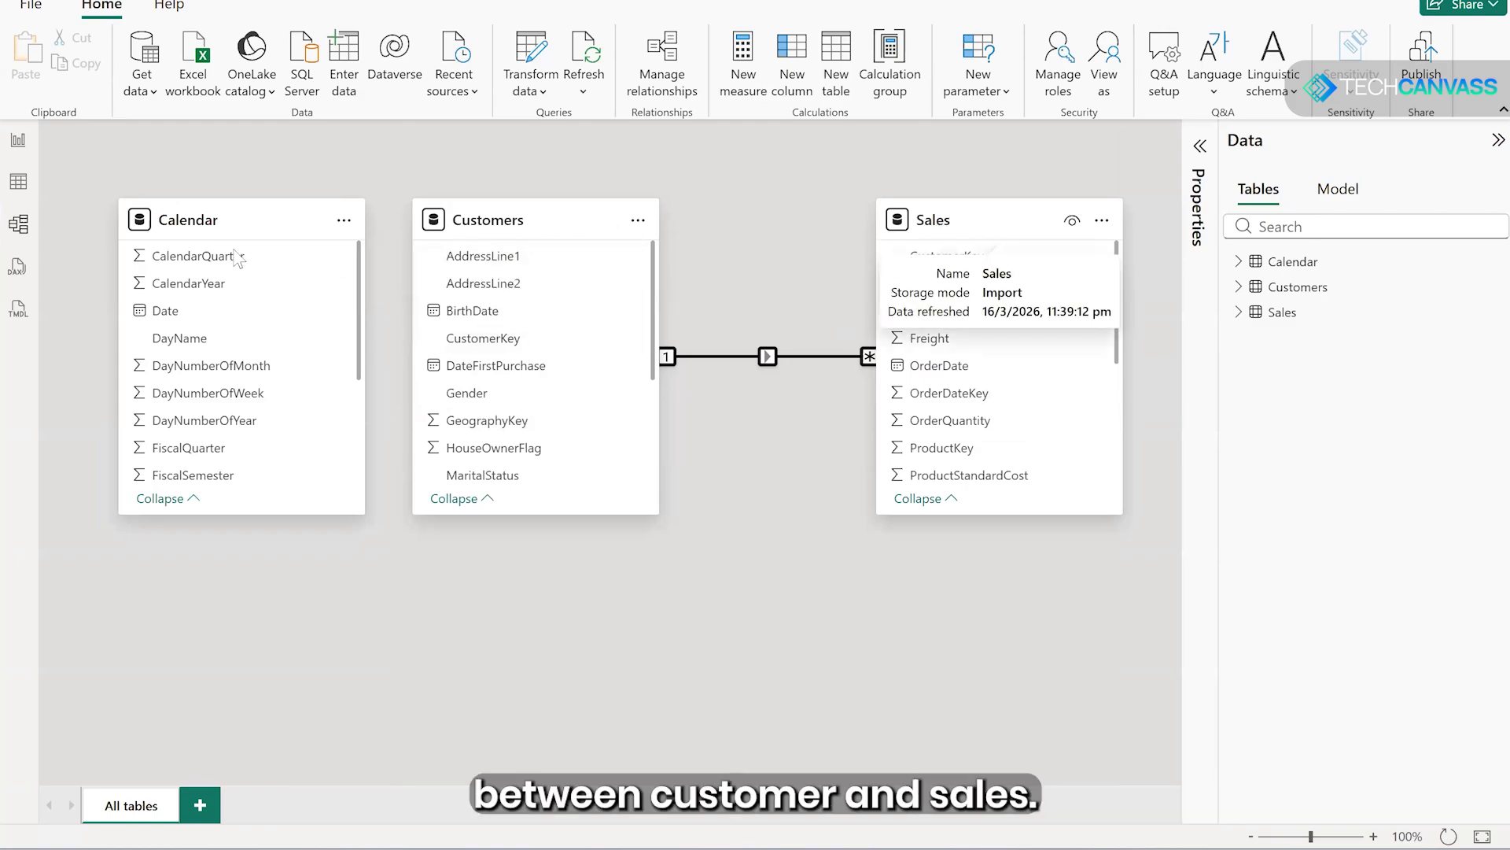
- Review the Sales fields for a date column matching the Calendar table, and move Calendar directly beneath Customers in the model diagram
drag(189, 275, 185, 428)
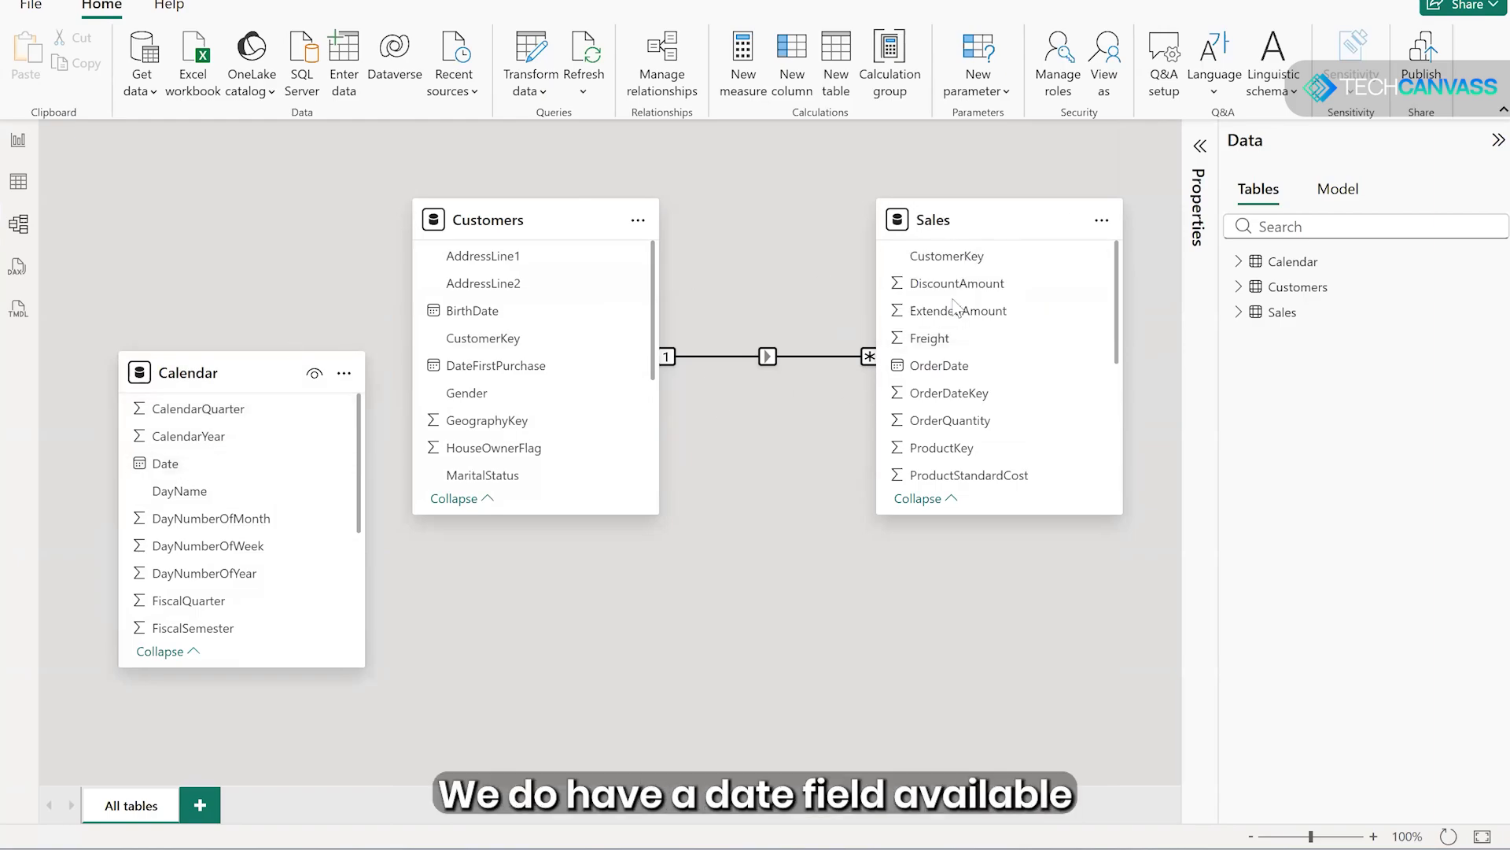
scroll(993, 322, down, 3)
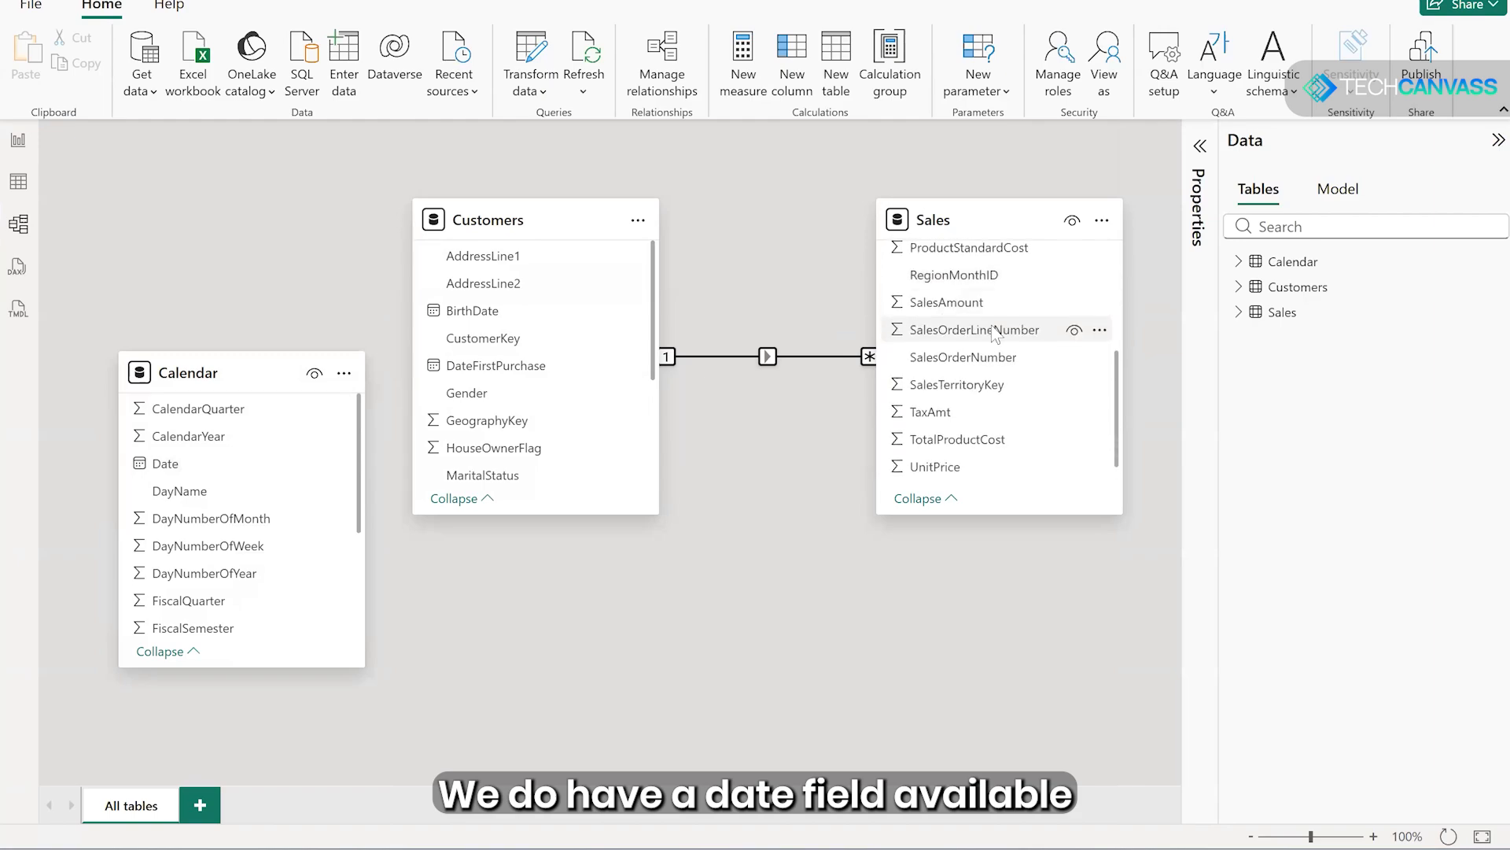
scroll(996, 330, up, 1)
scroll(995, 334, up, 2)
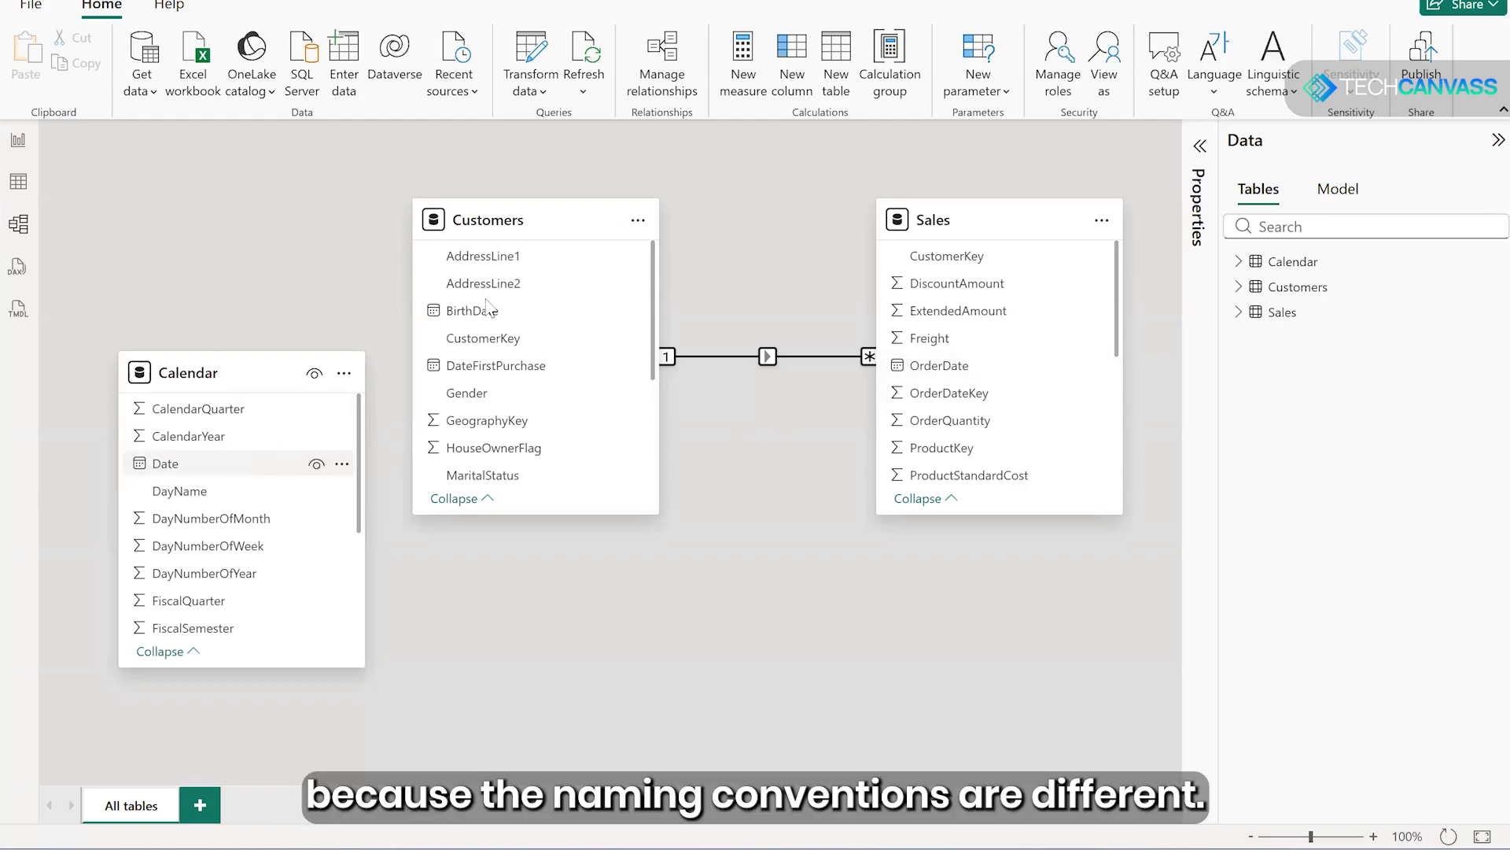
drag(253, 383, 572, 551)
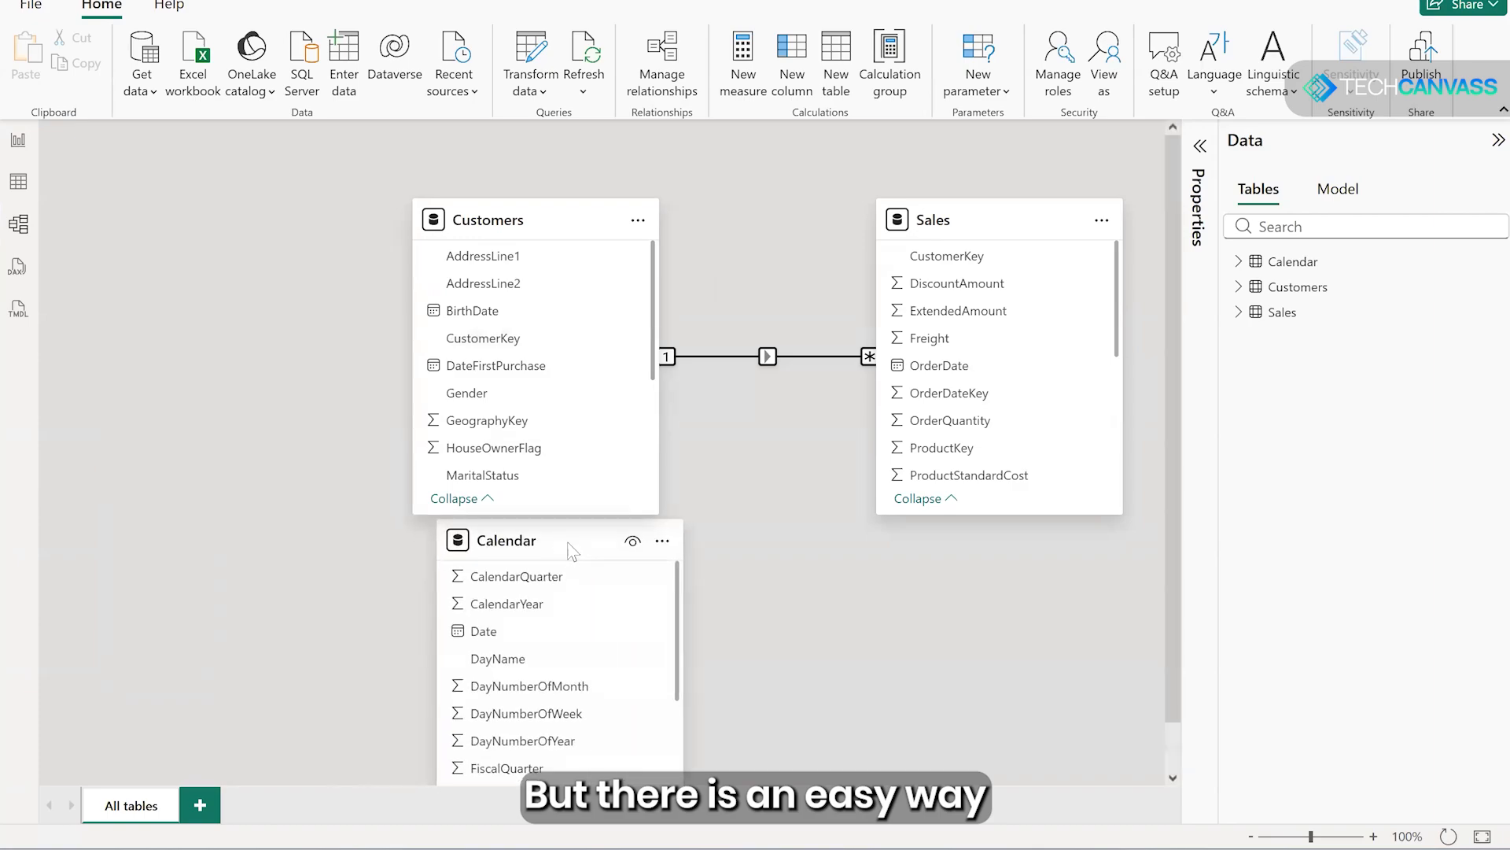
- Create an active one-to-many relationship with single cross-filter direction from Calendar's Date column to OrderDate in Sales
click(497, 638)
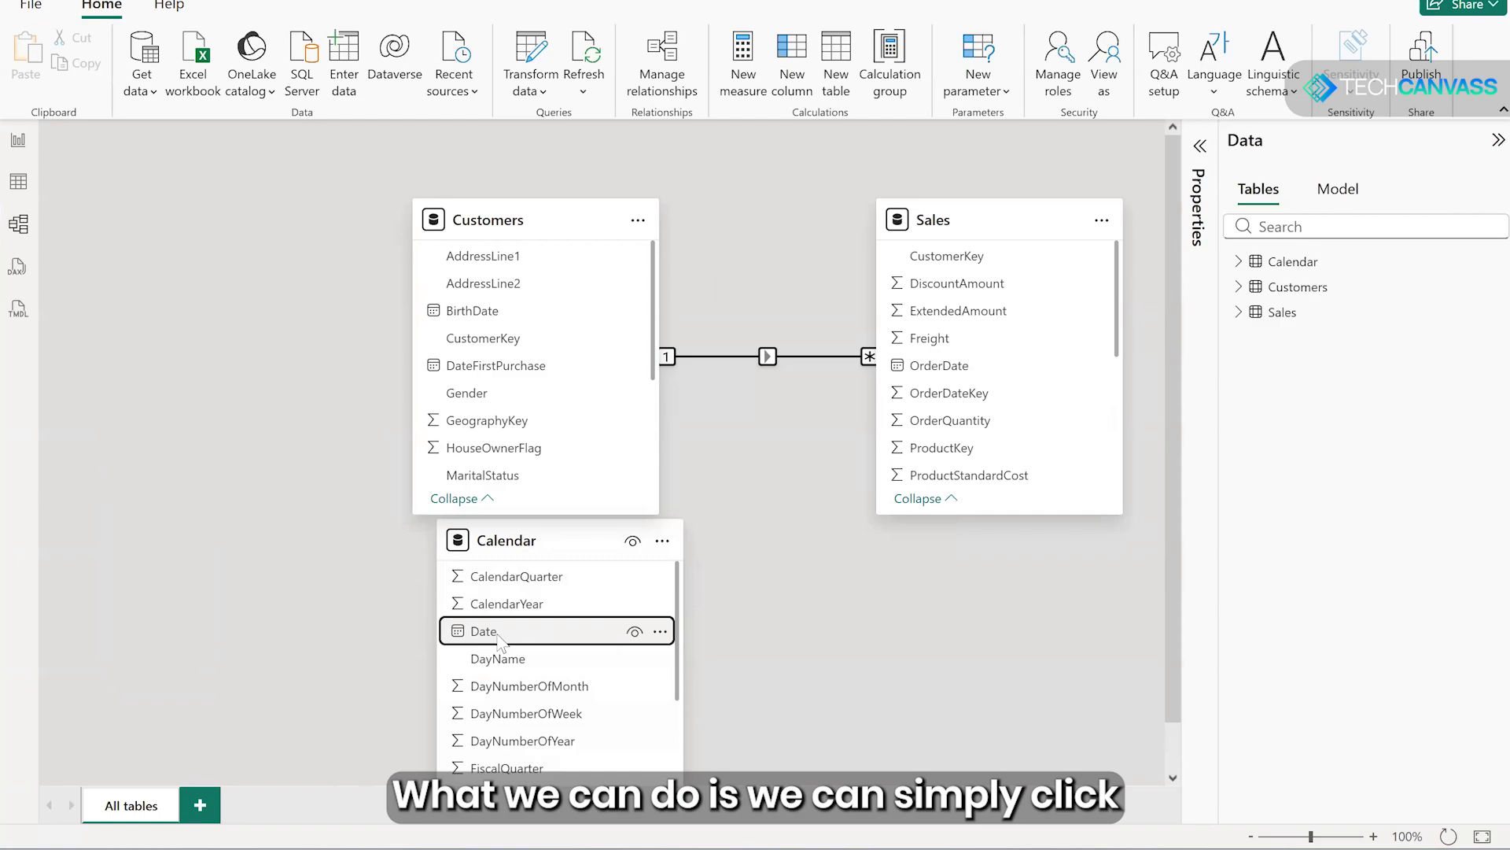
drag(497, 638, 923, 371)
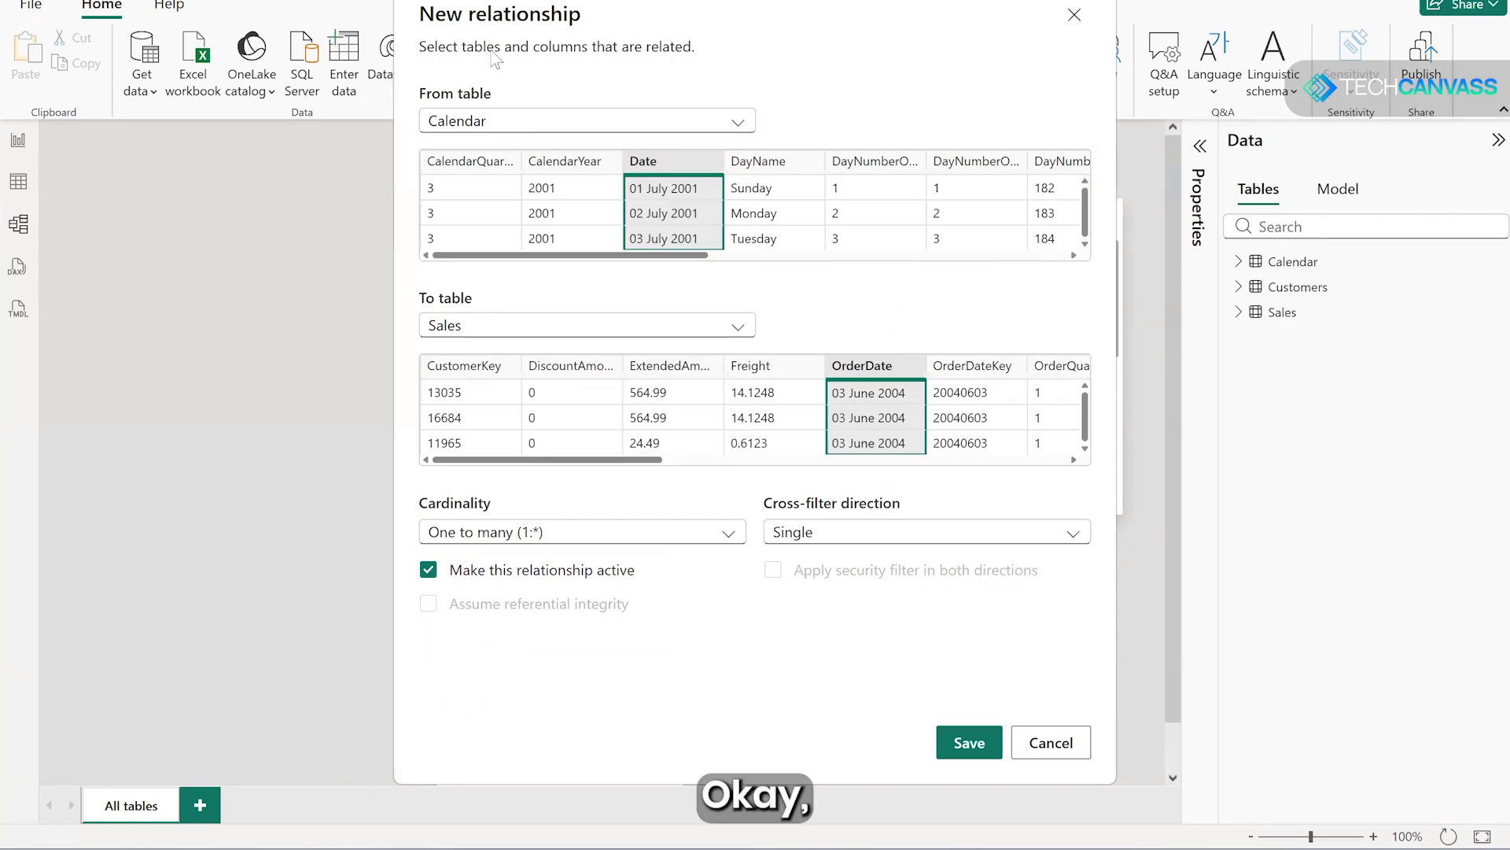
drag(495, 60, 337, 128)
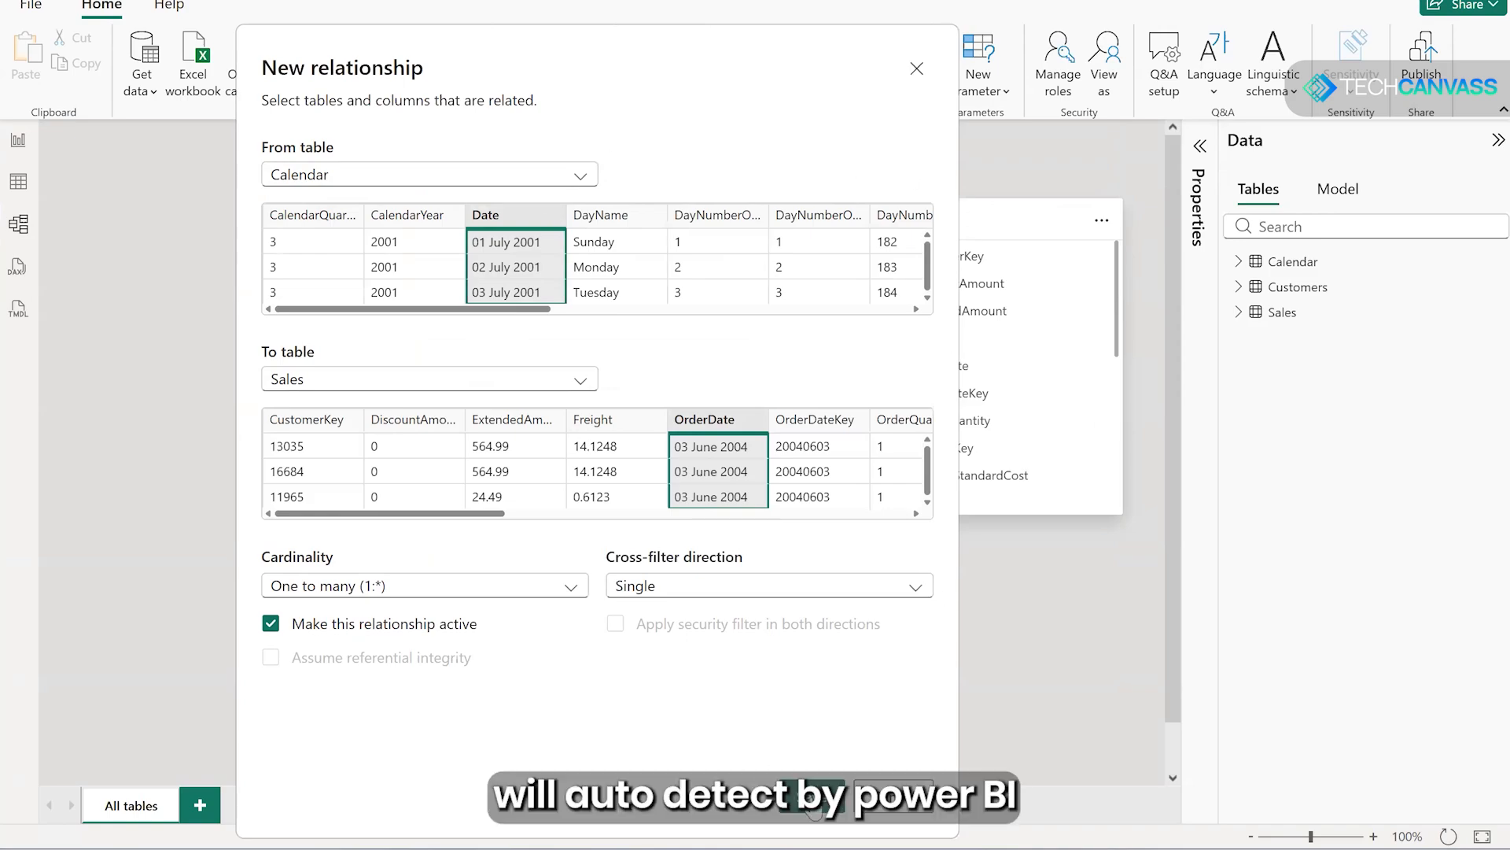
click(810, 797)
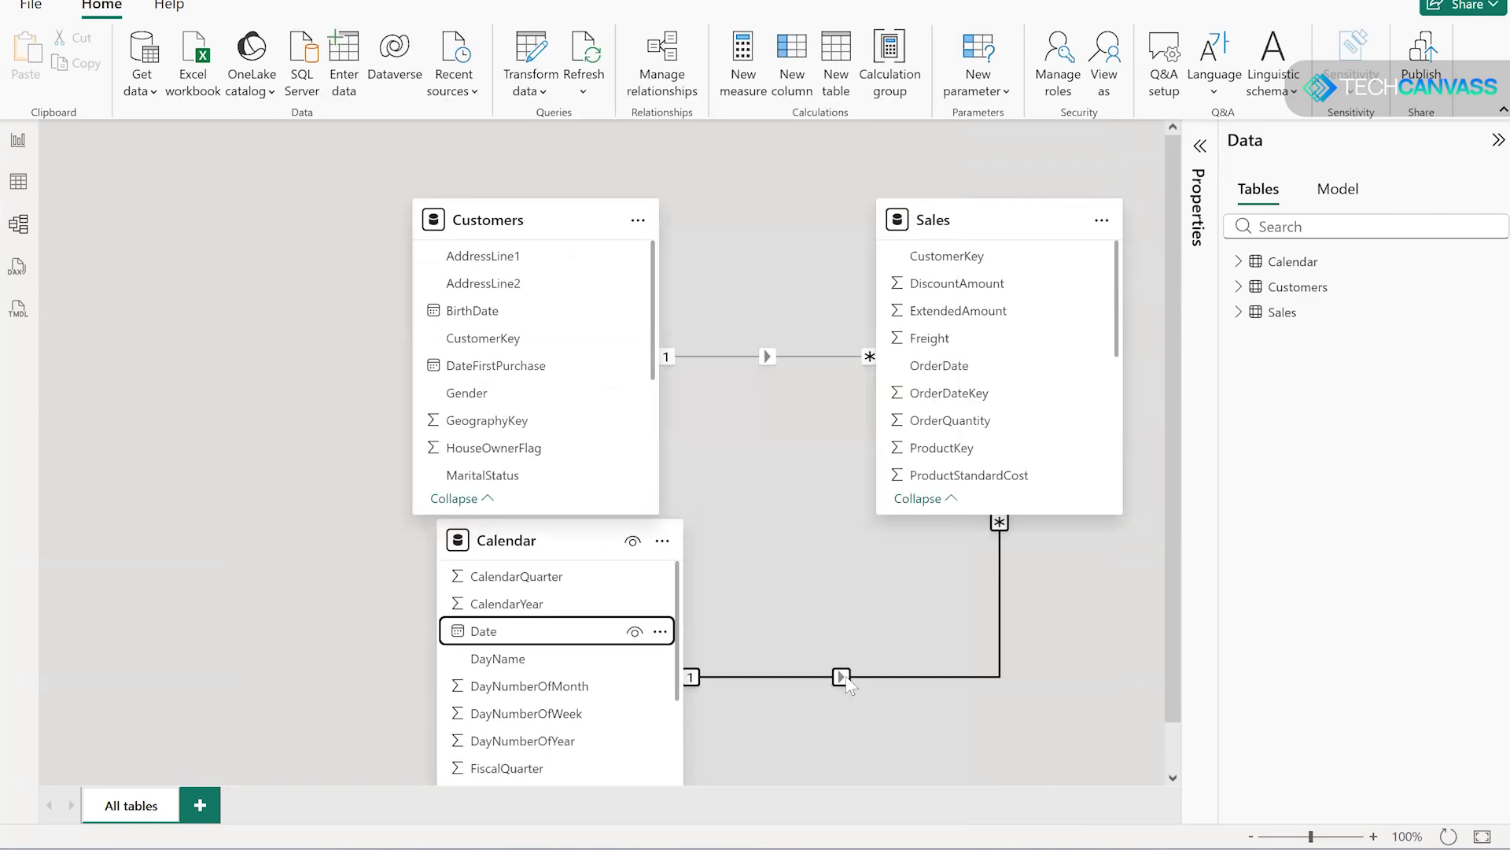
- Rearrange the diagram so Customers sits above Calendar on one side and Sales sits beside them at mid-height
drag(566, 541, 294, 633)
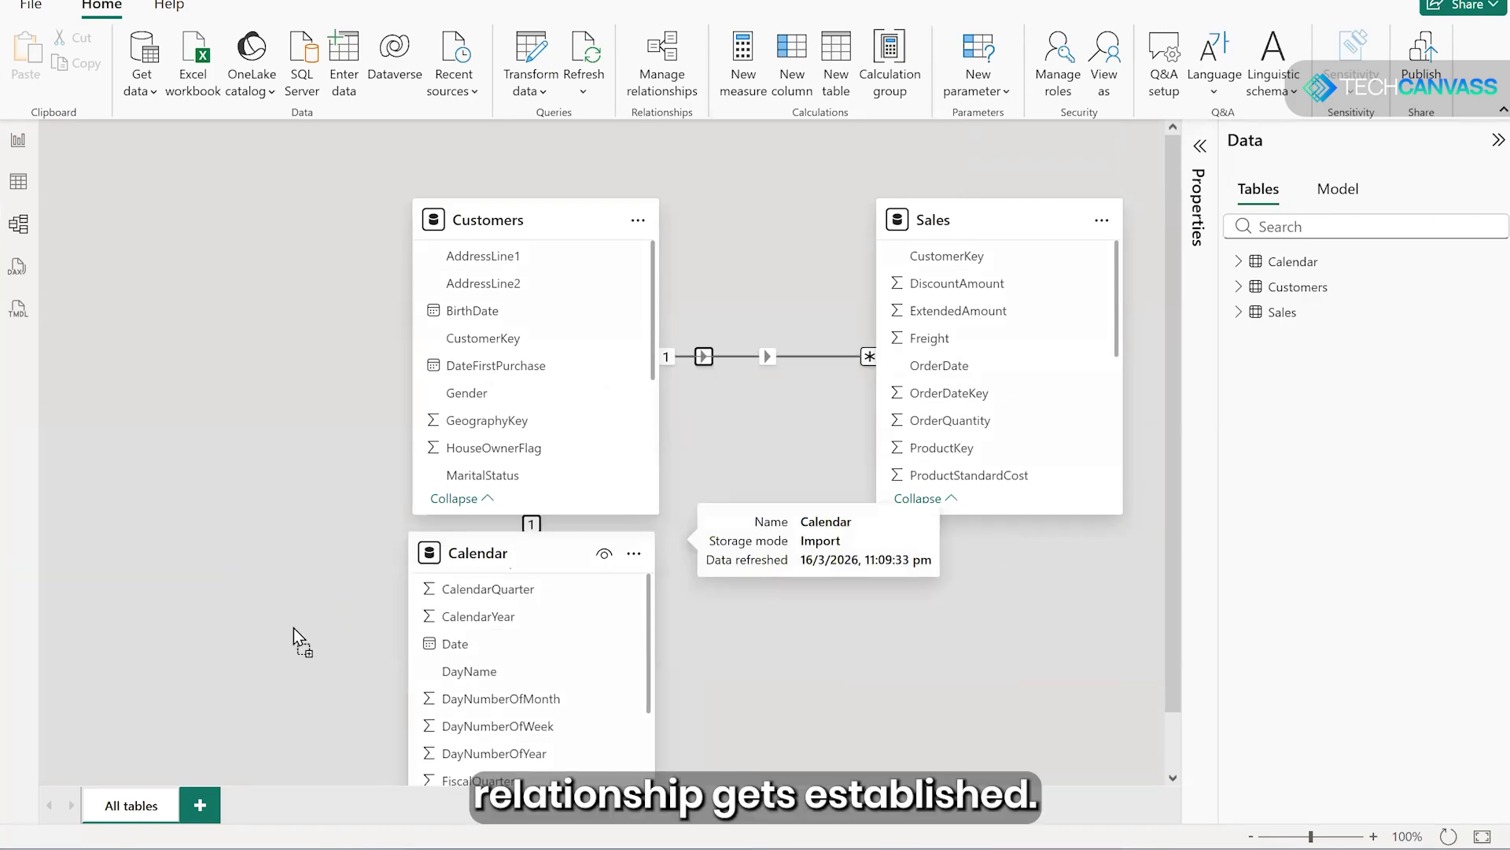
drag(524, 220, 327, 185)
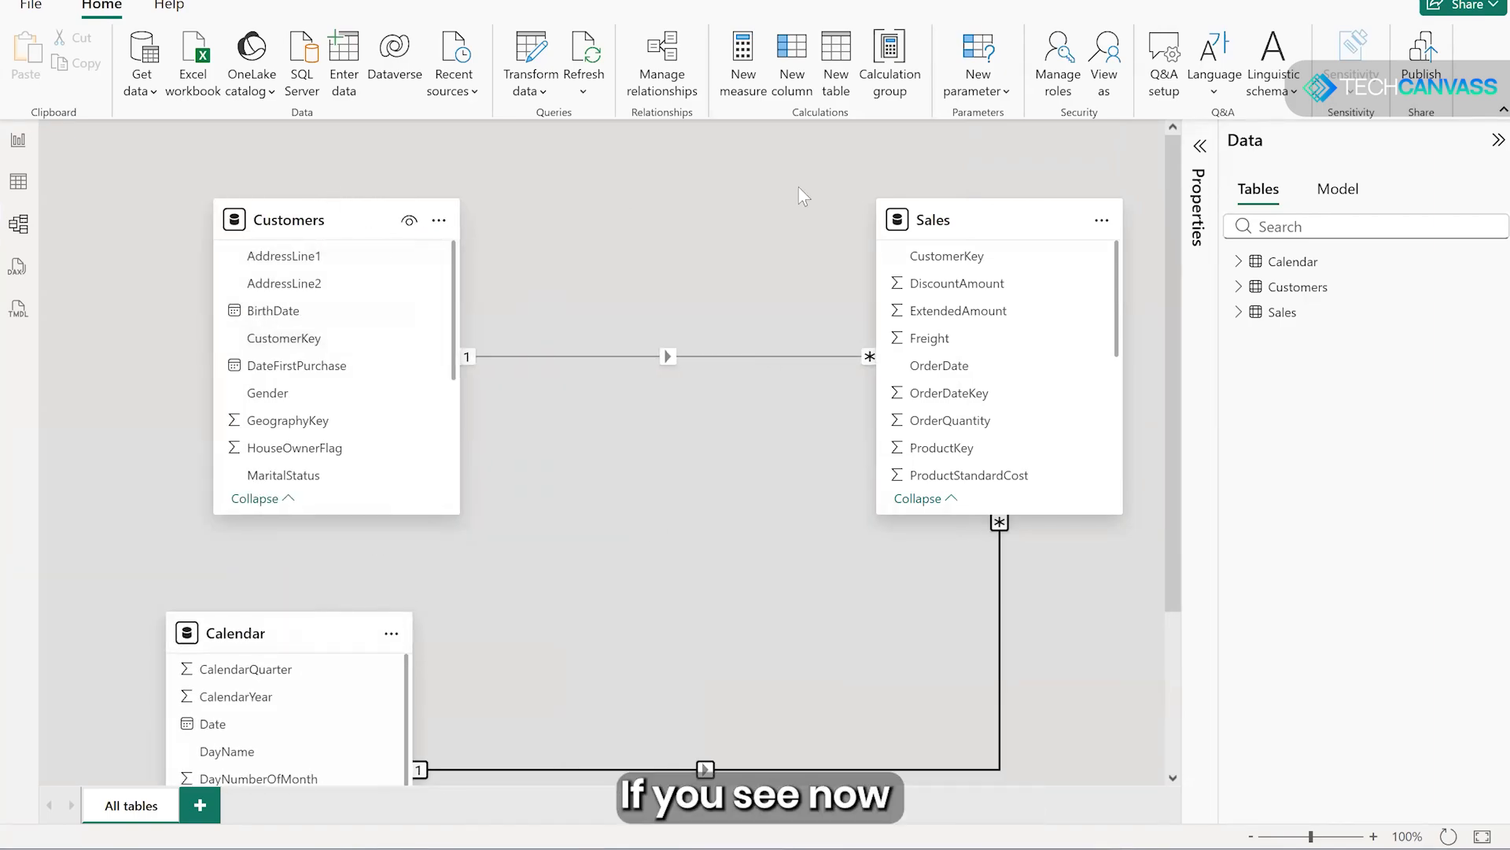
drag(974, 230, 641, 329)
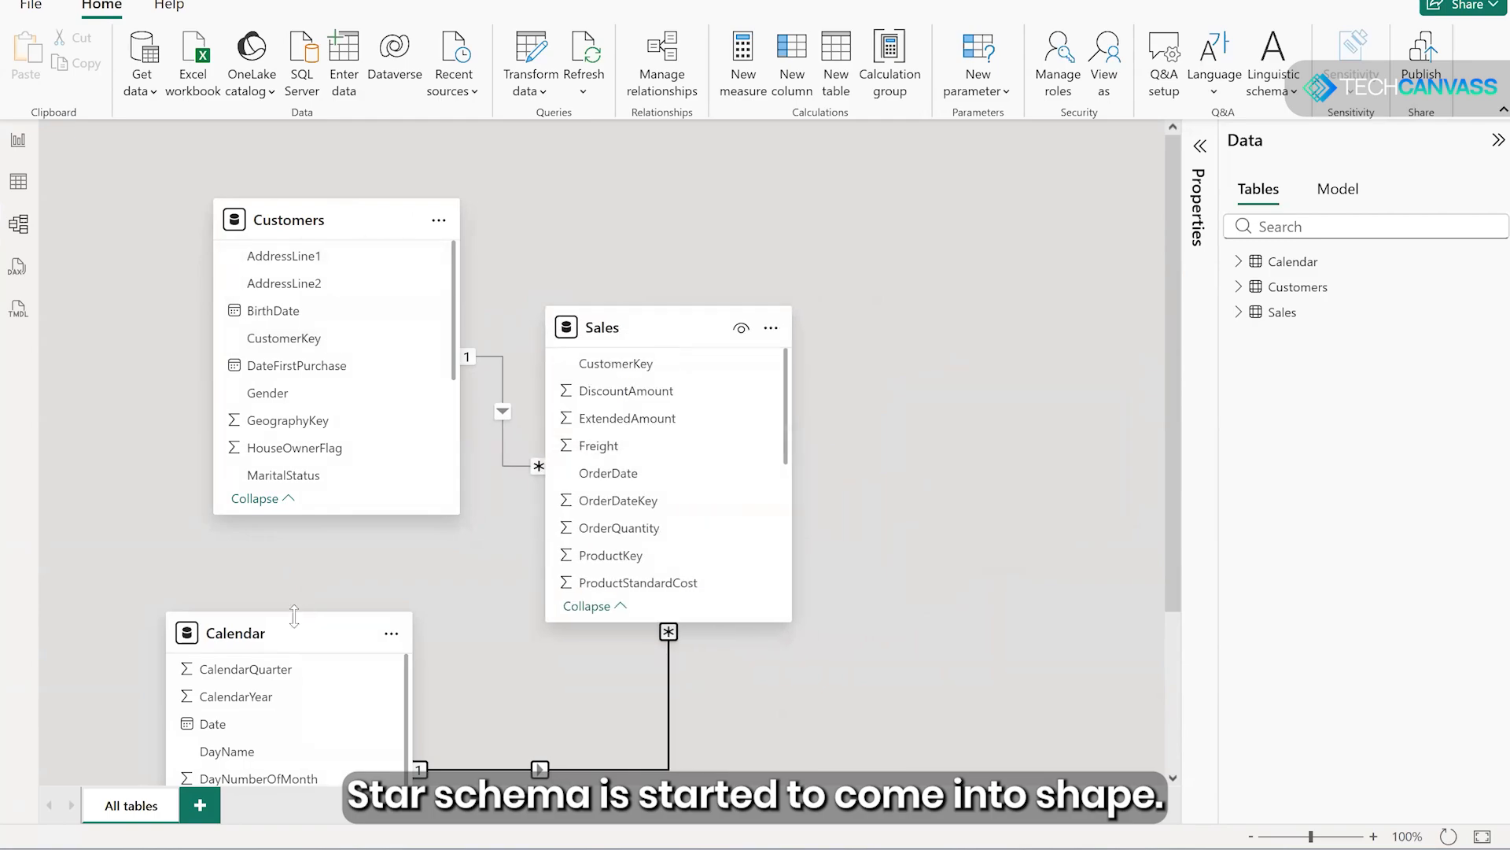
- Connect to the Sample Sales Data Excel workbook in the SampleData folder to bring in another table
click(154, 92)
click(176, 162)
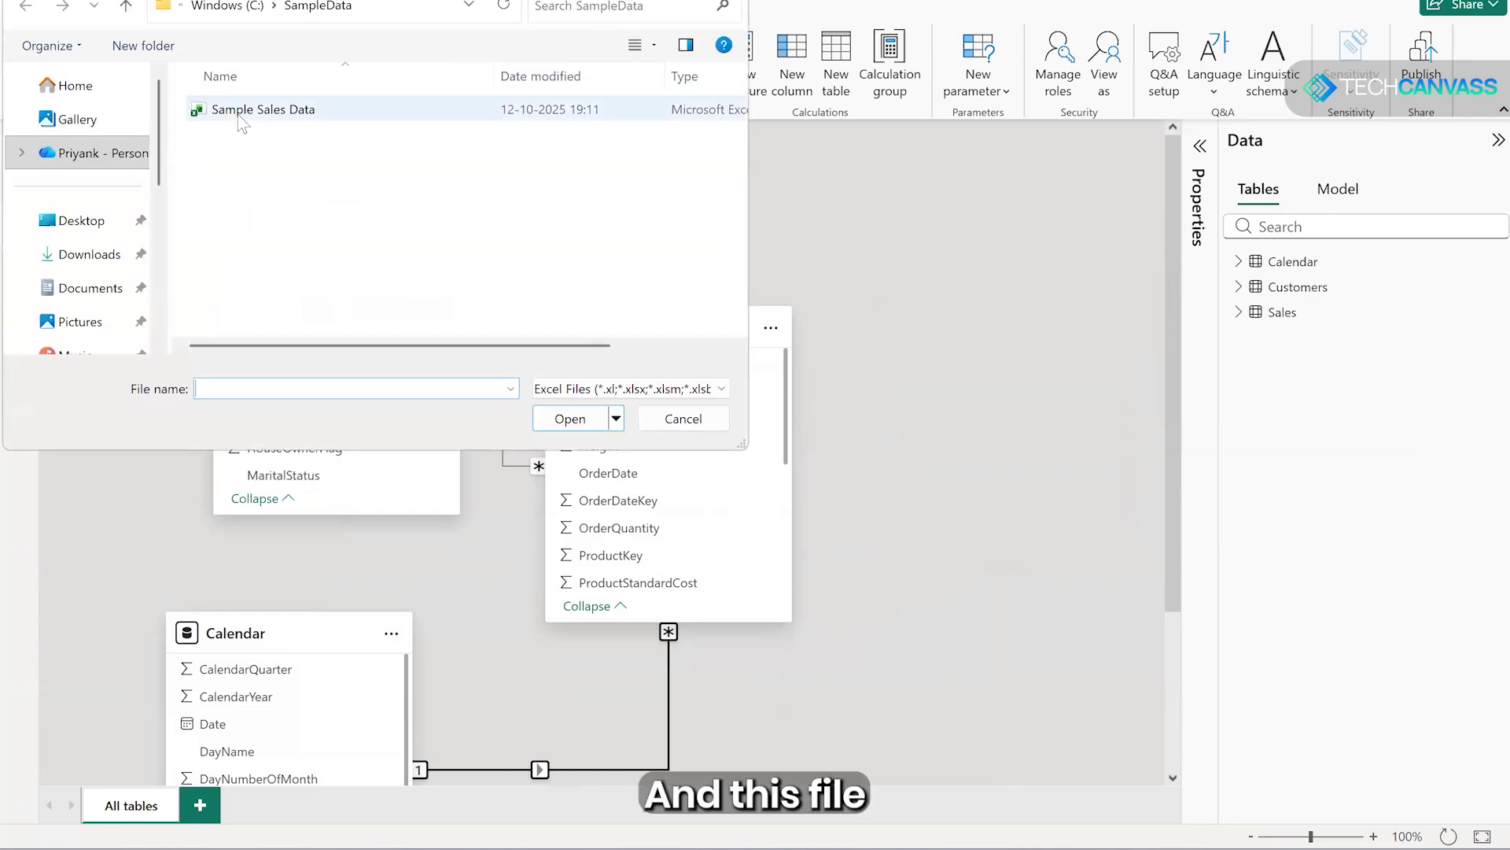
click(240, 114)
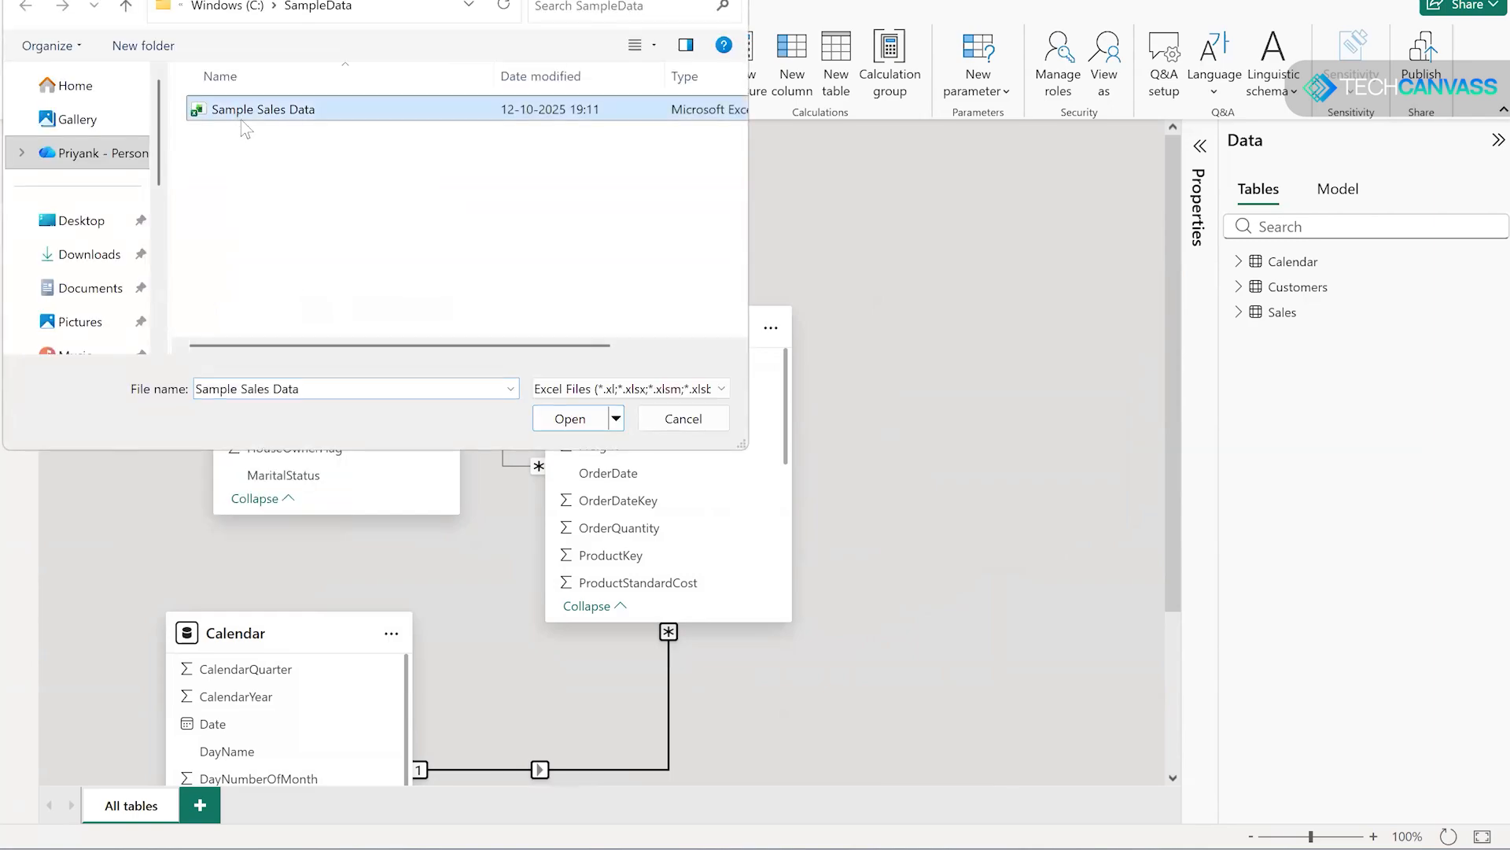
click(555, 417)
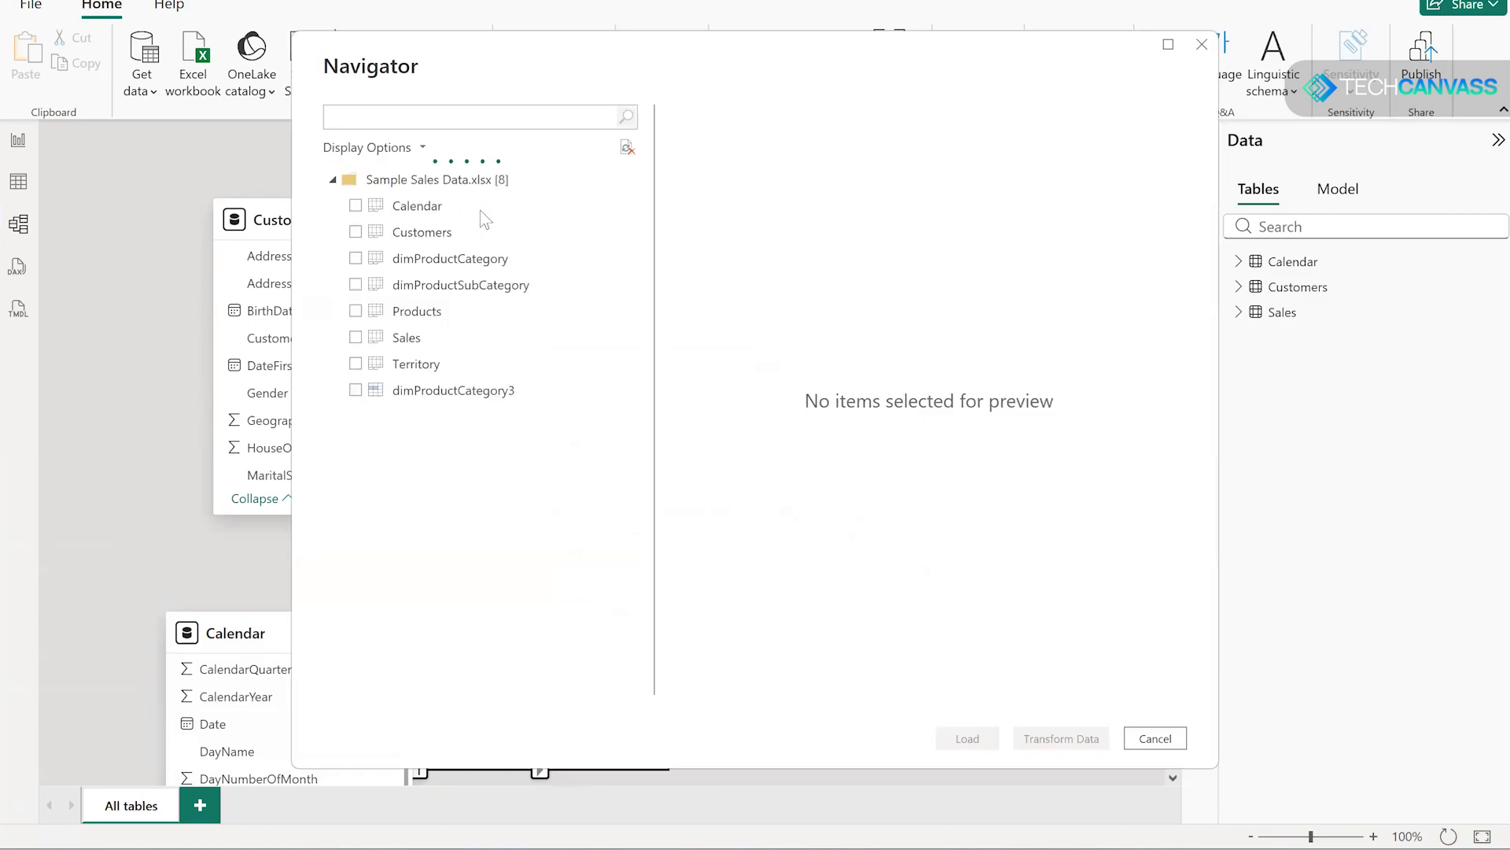
- Preview the columns of the Products sheet and load it as the only selected table
click(356, 311)
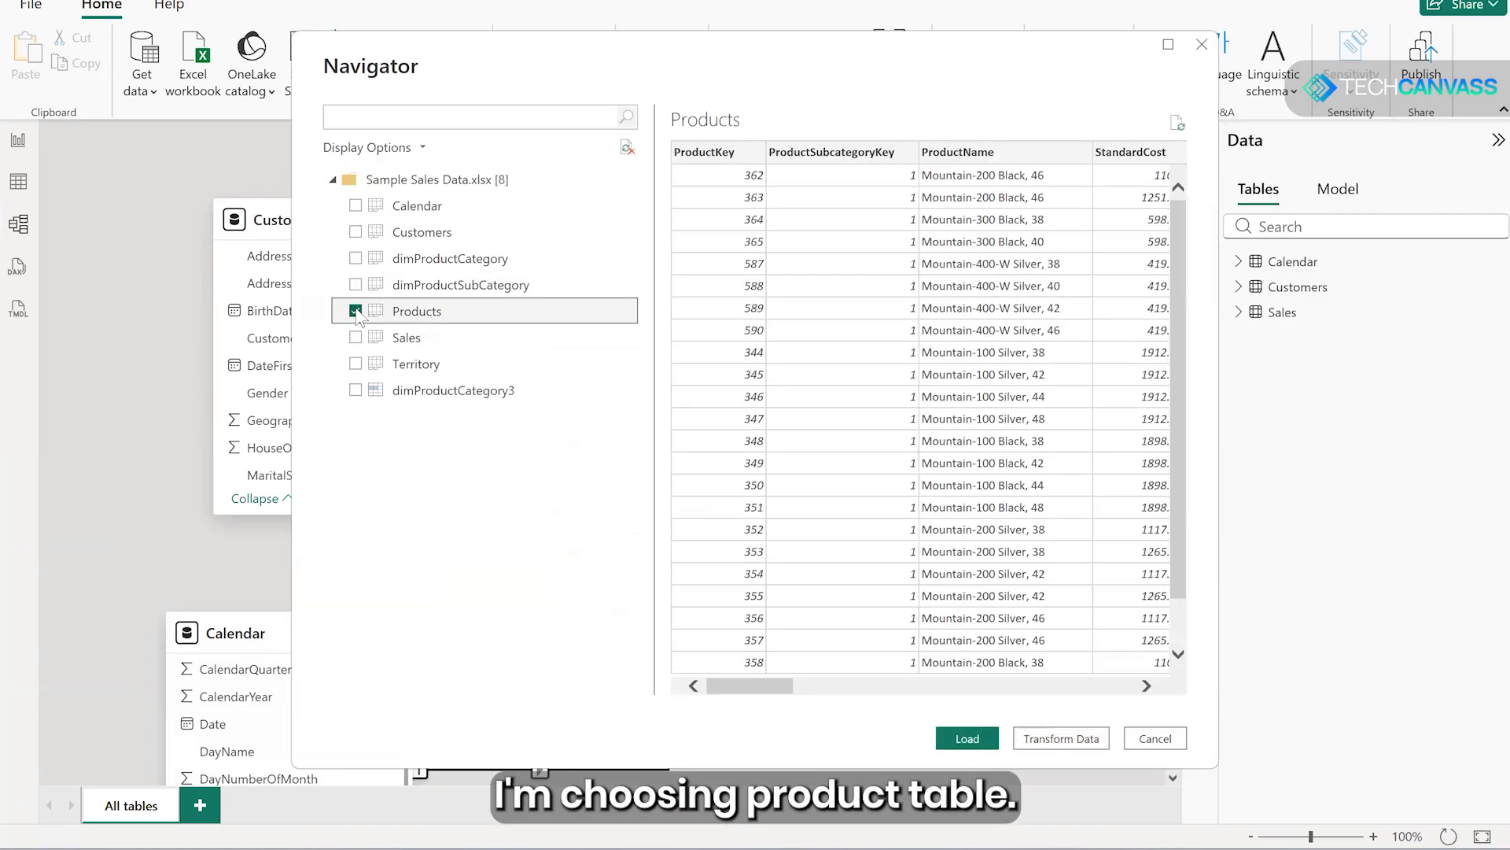
drag(787, 686, 1100, 696)
drag(709, 700, 681, 700)
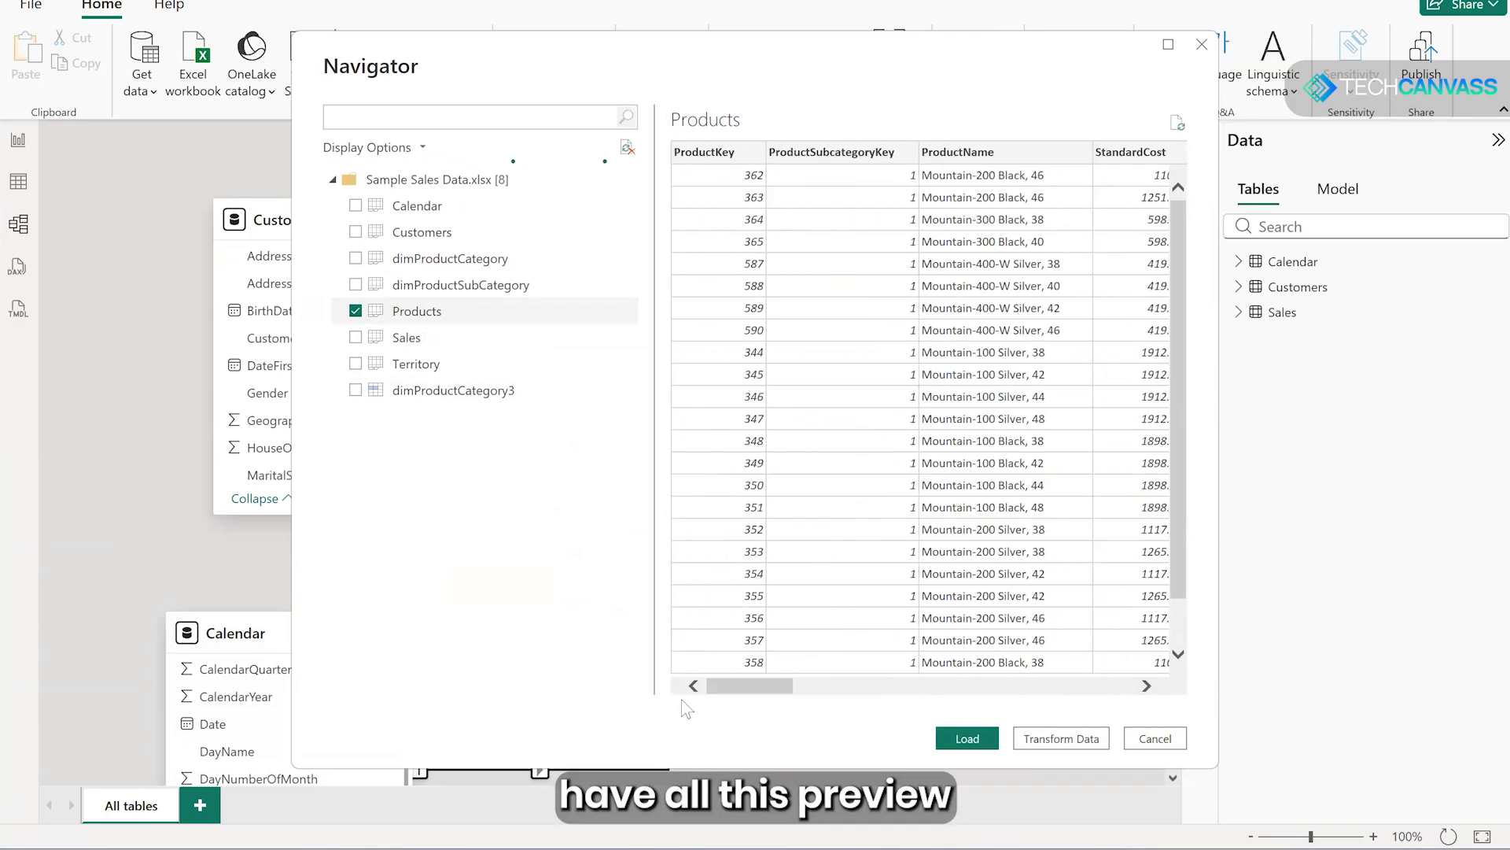
click(966, 743)
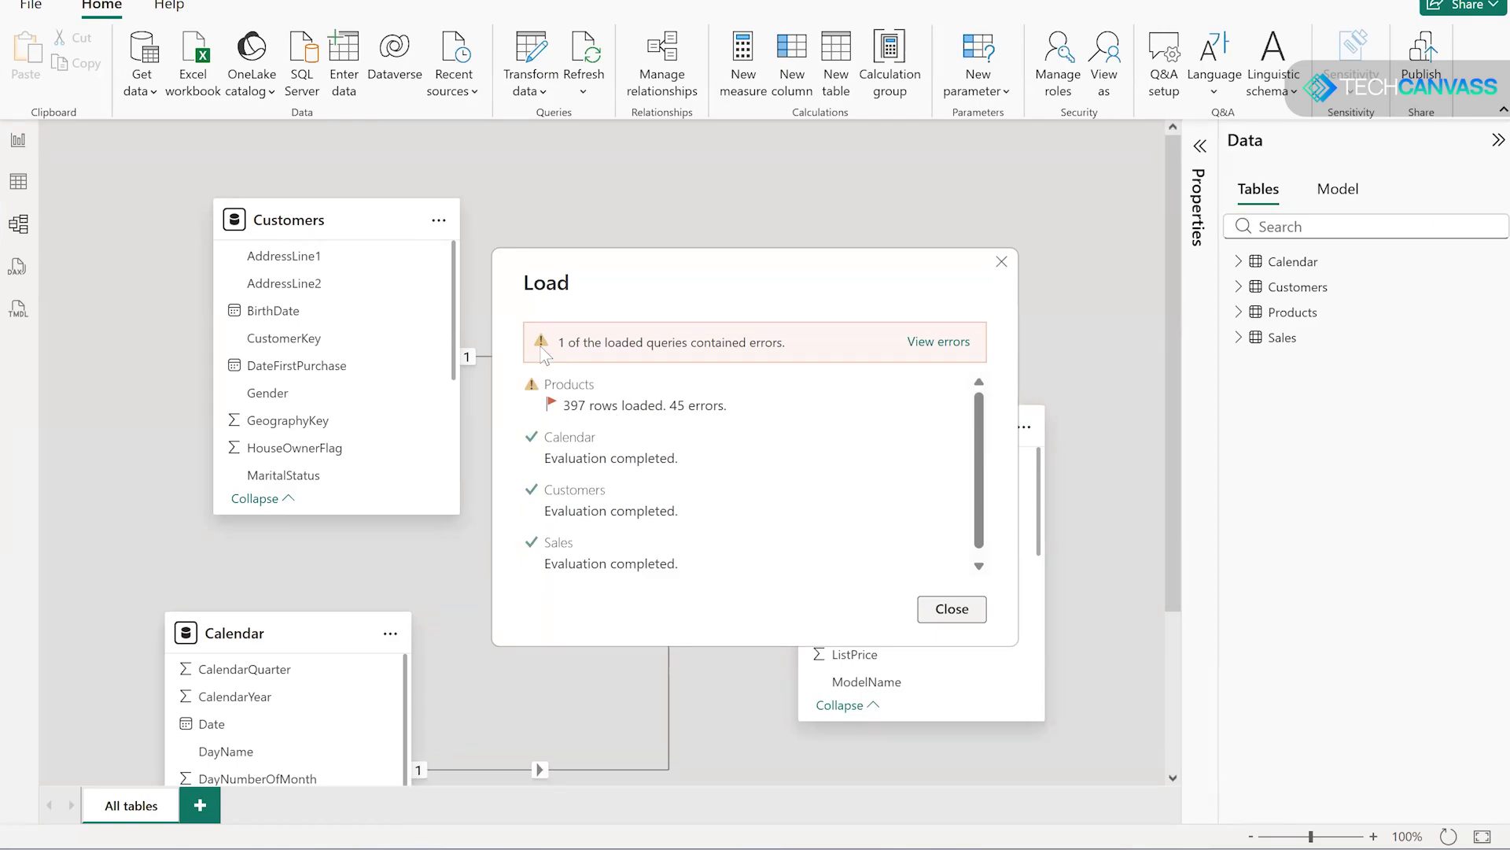
- View the Products load errors, examine the Size column and its first cell's error details, and remove the resulting drill-down step
click(940, 345)
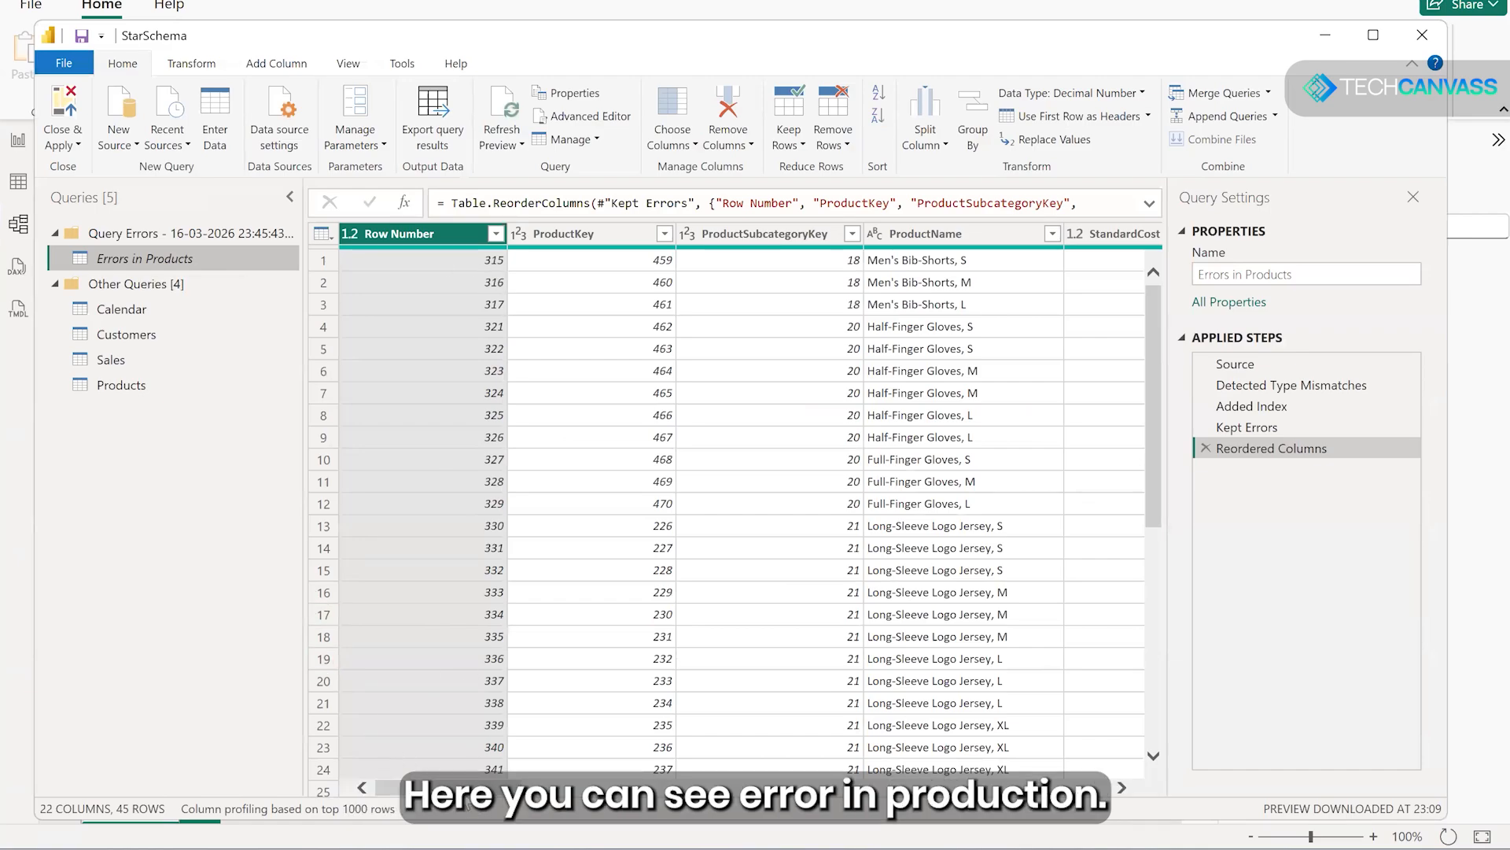
drag(469, 789, 475, 790)
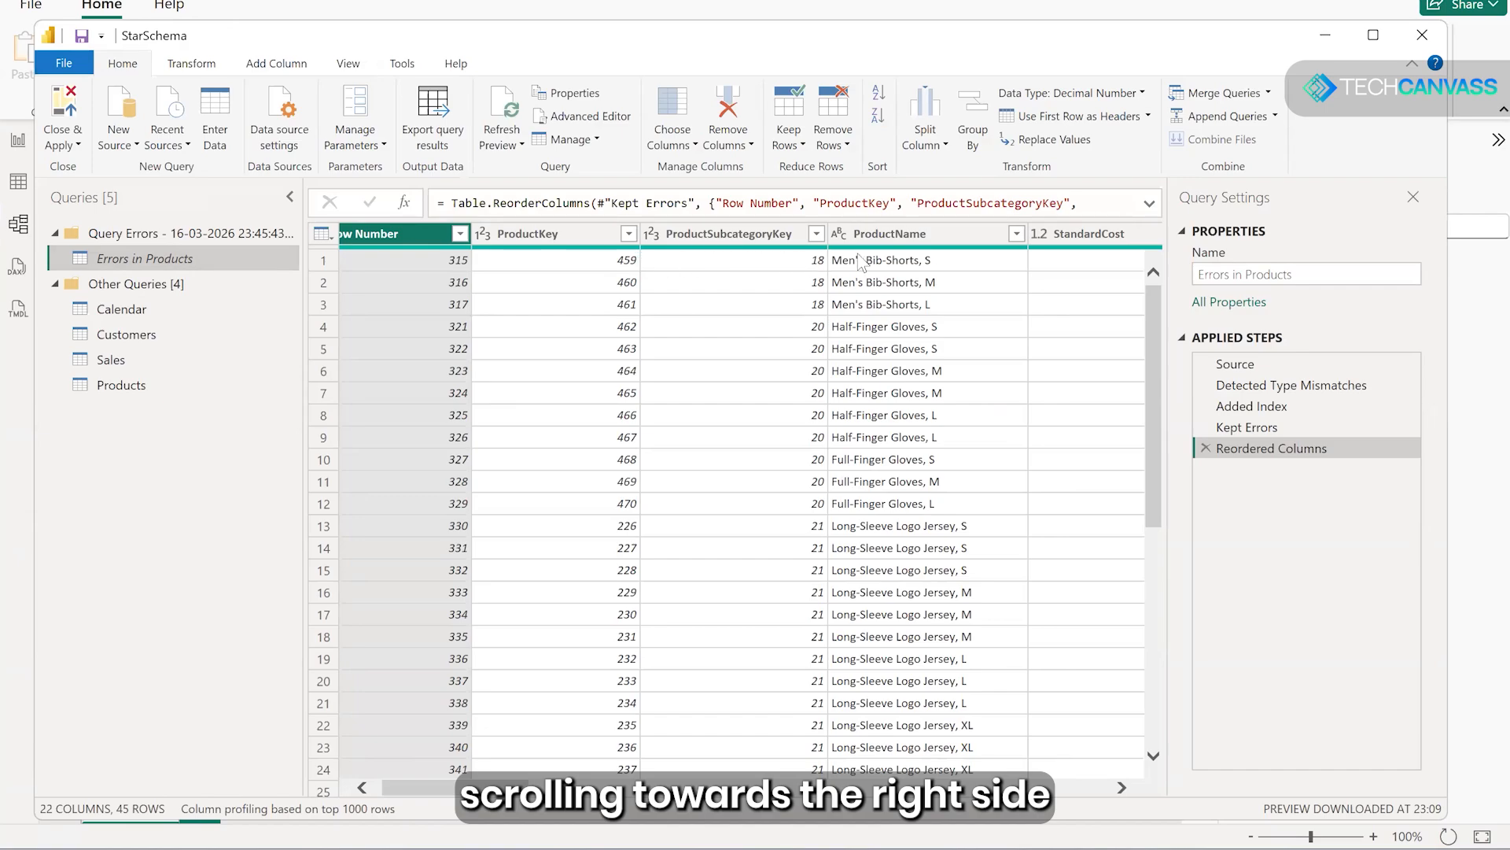
drag(472, 788, 651, 788)
click(822, 234)
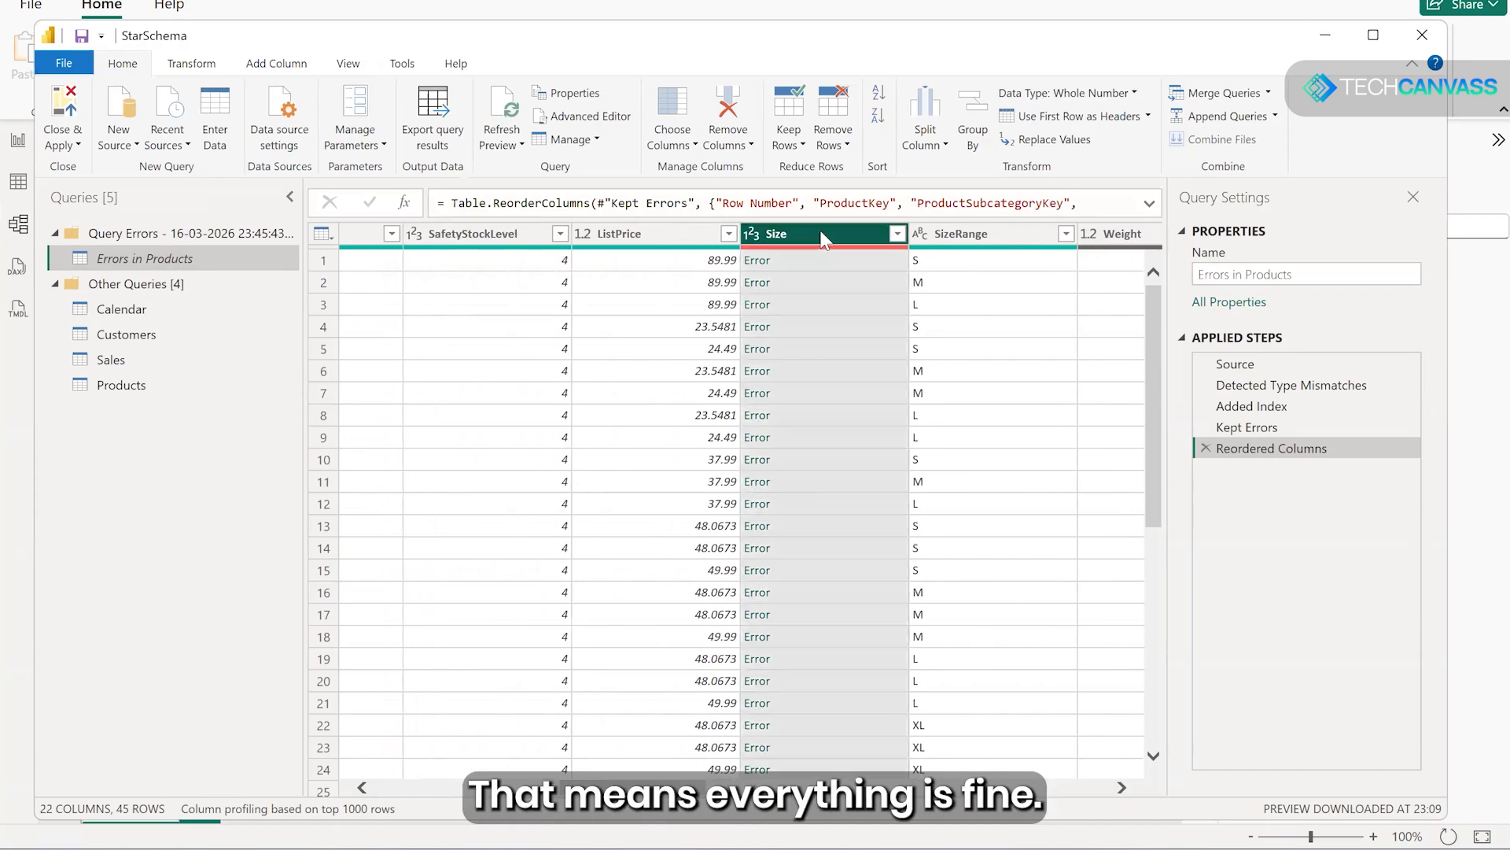
scroll(795, 441, down, 7)
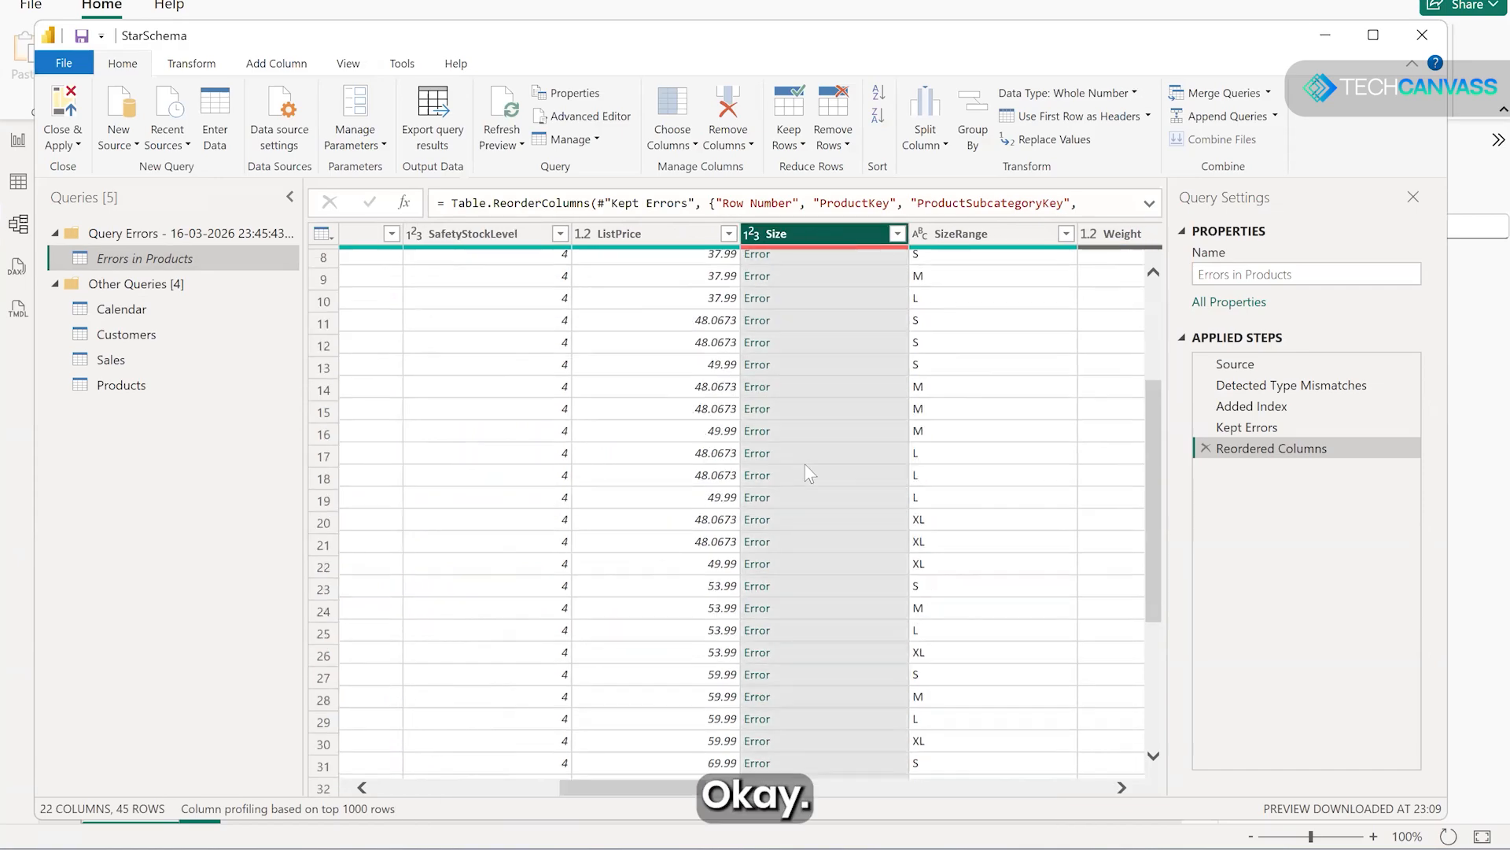
scroll(821, 484, up, 7)
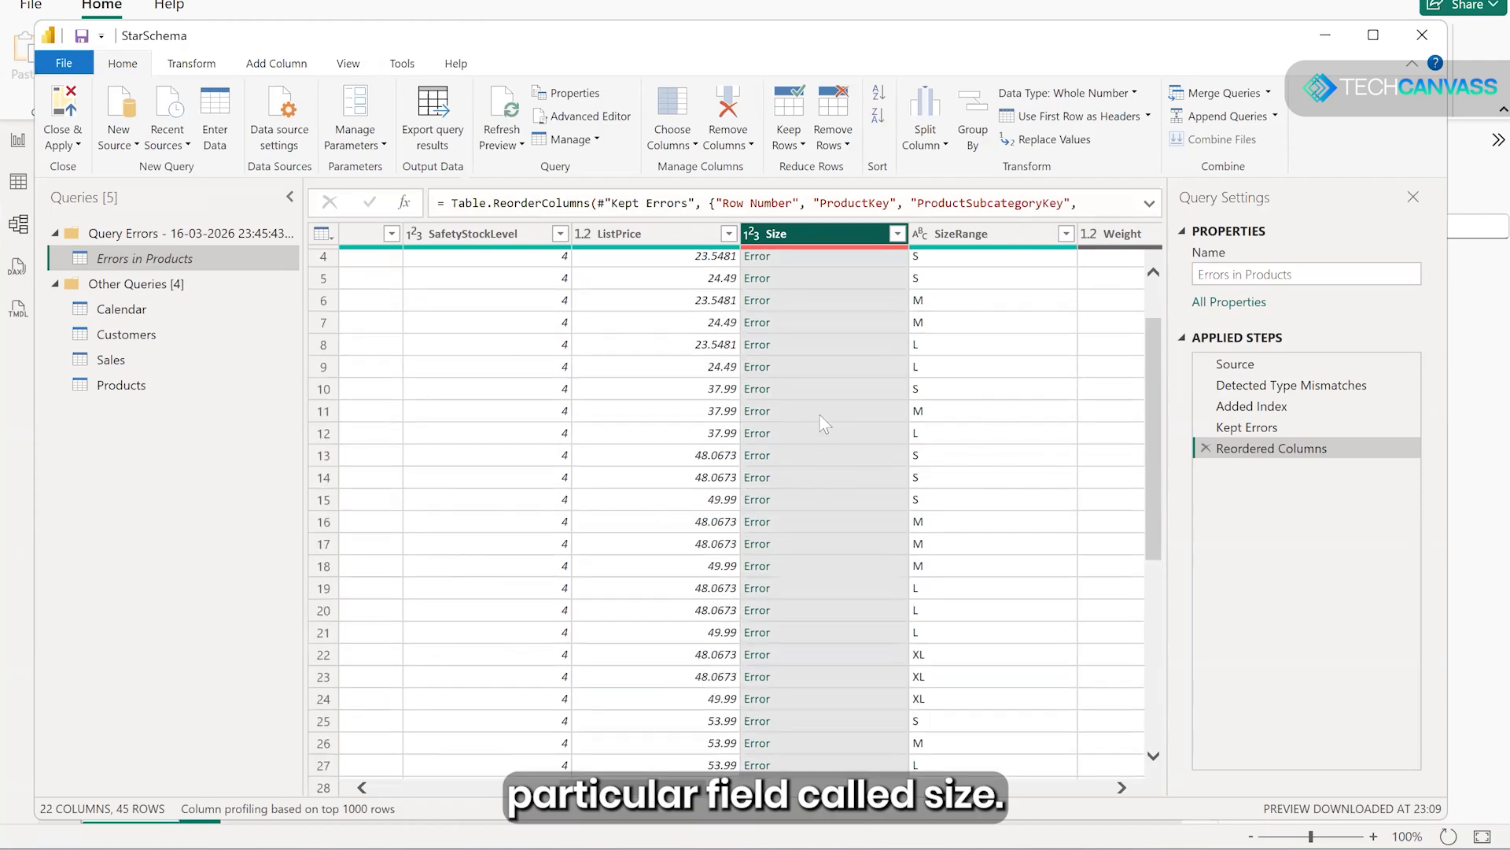
click(767, 262)
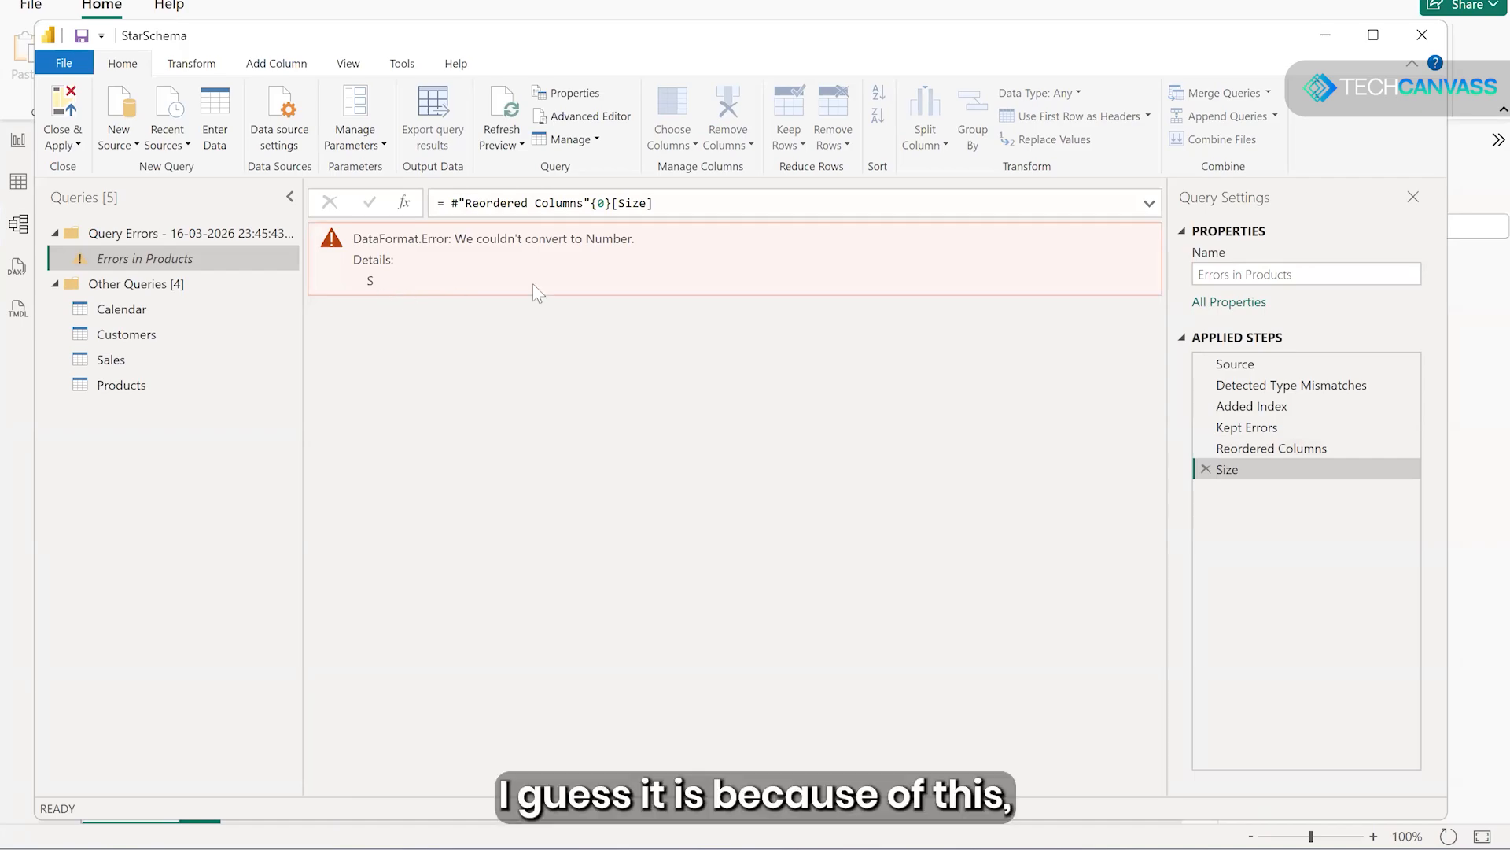
click(1203, 469)
- Change the data type of the Size column in the Errors in Products query to Text
drag(517, 786, 621, 787)
click(525, 240)
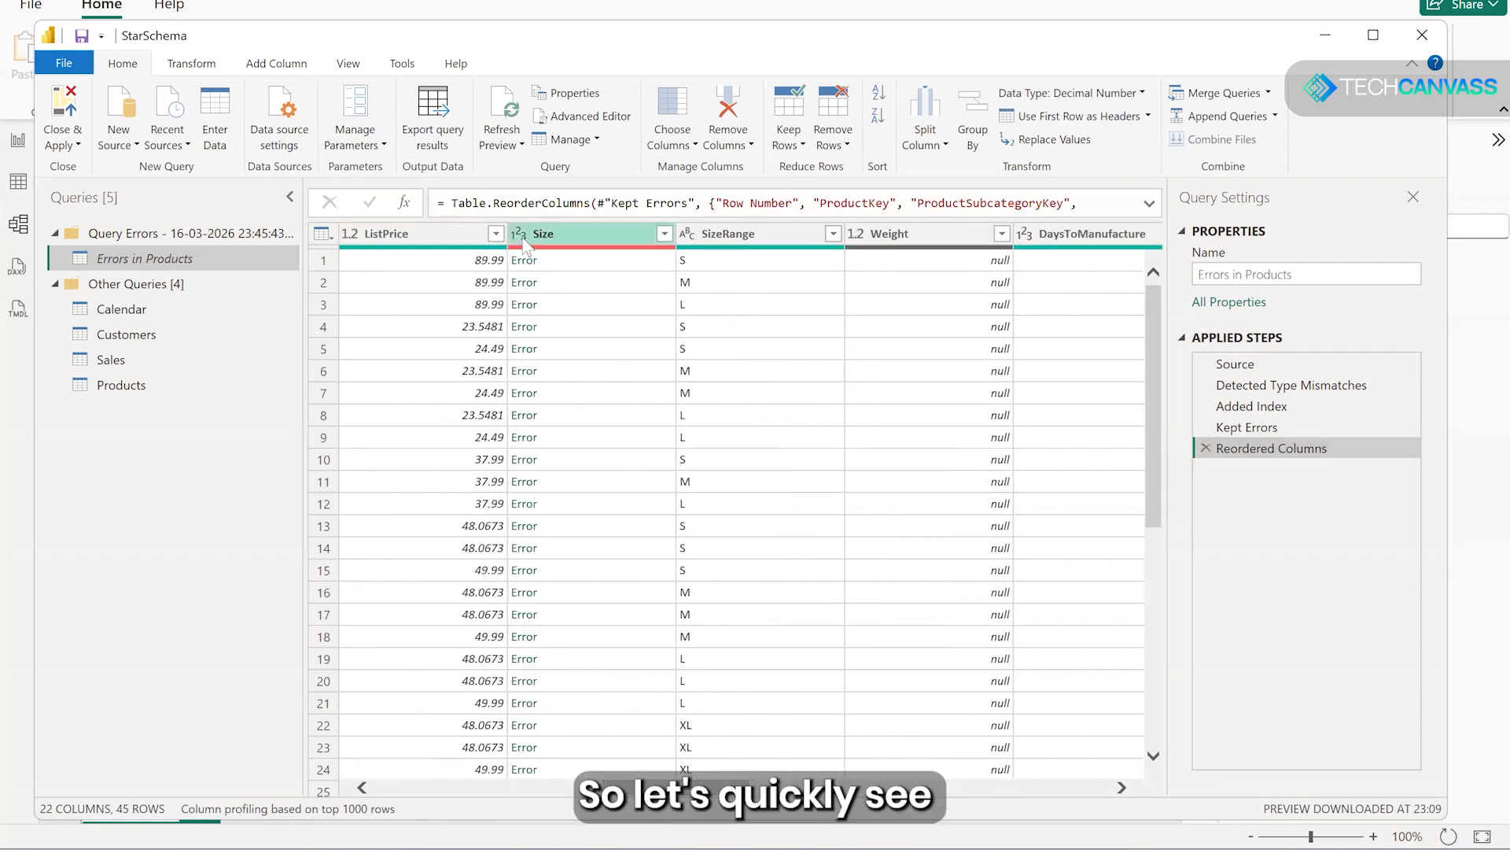
click(525, 240)
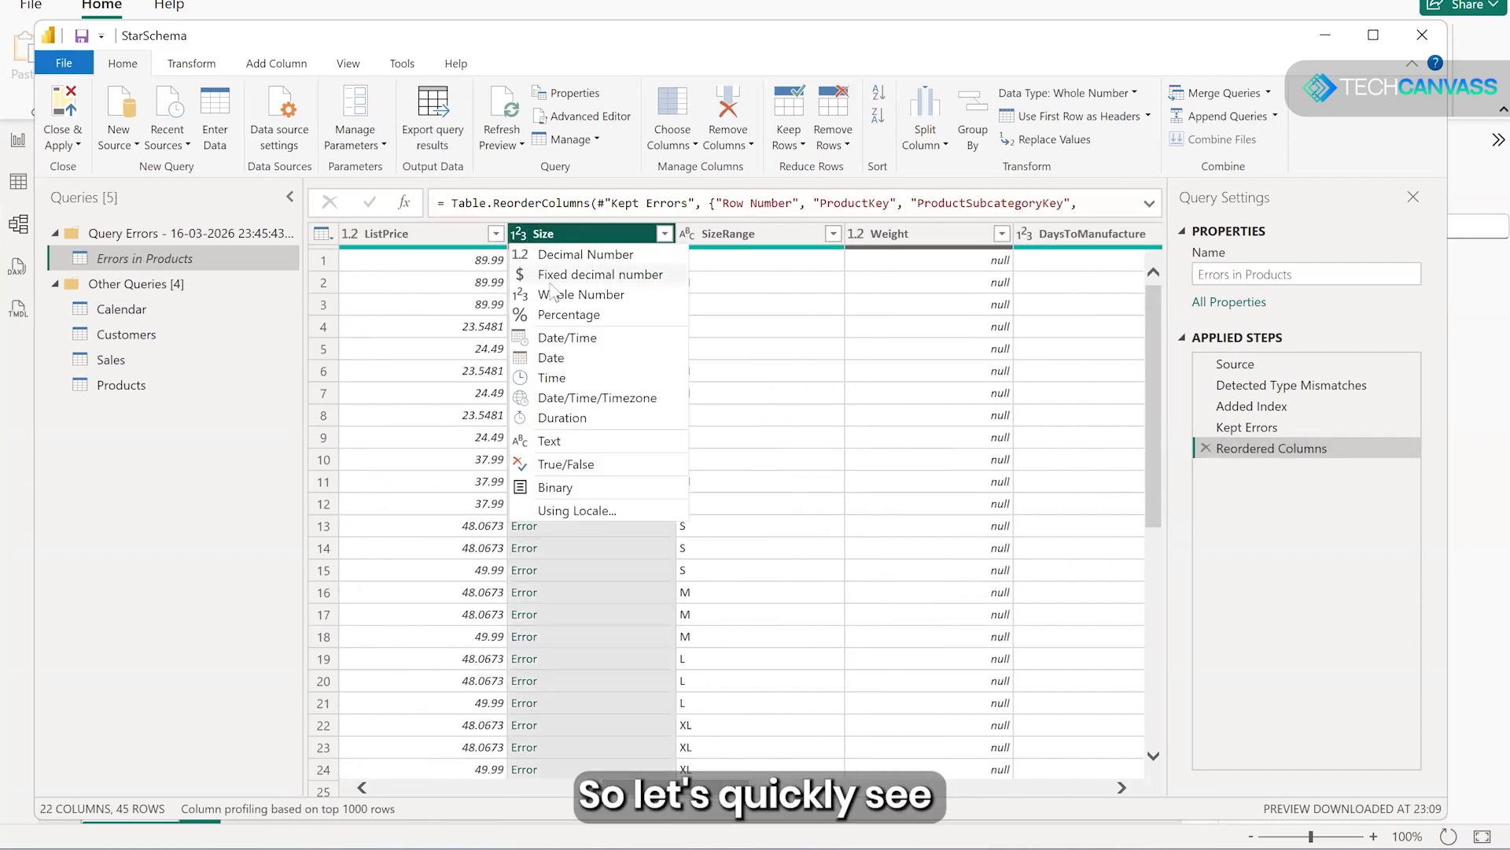
click(559, 440)
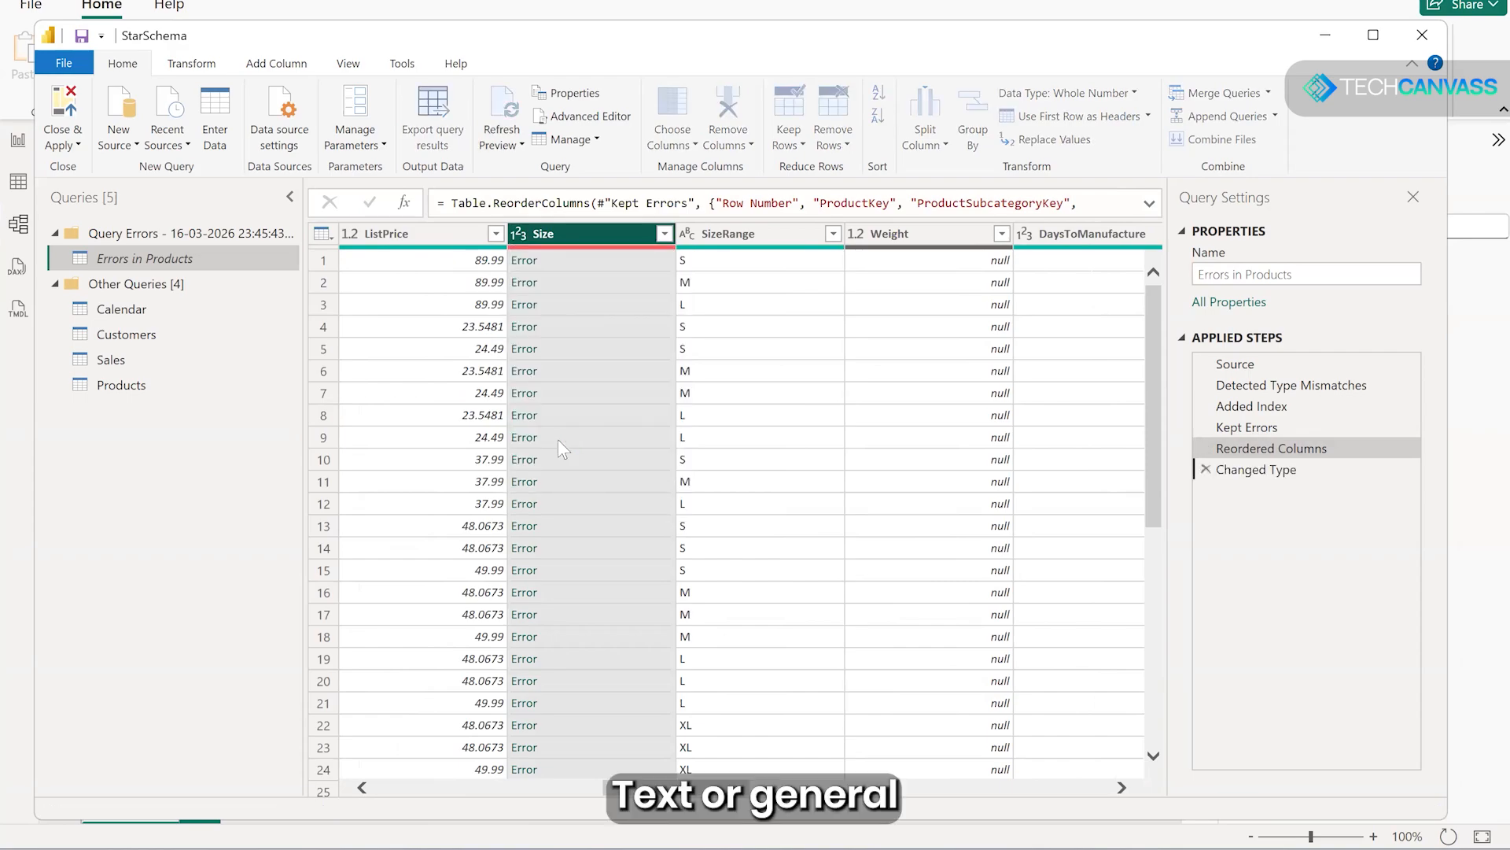
click(519, 235)
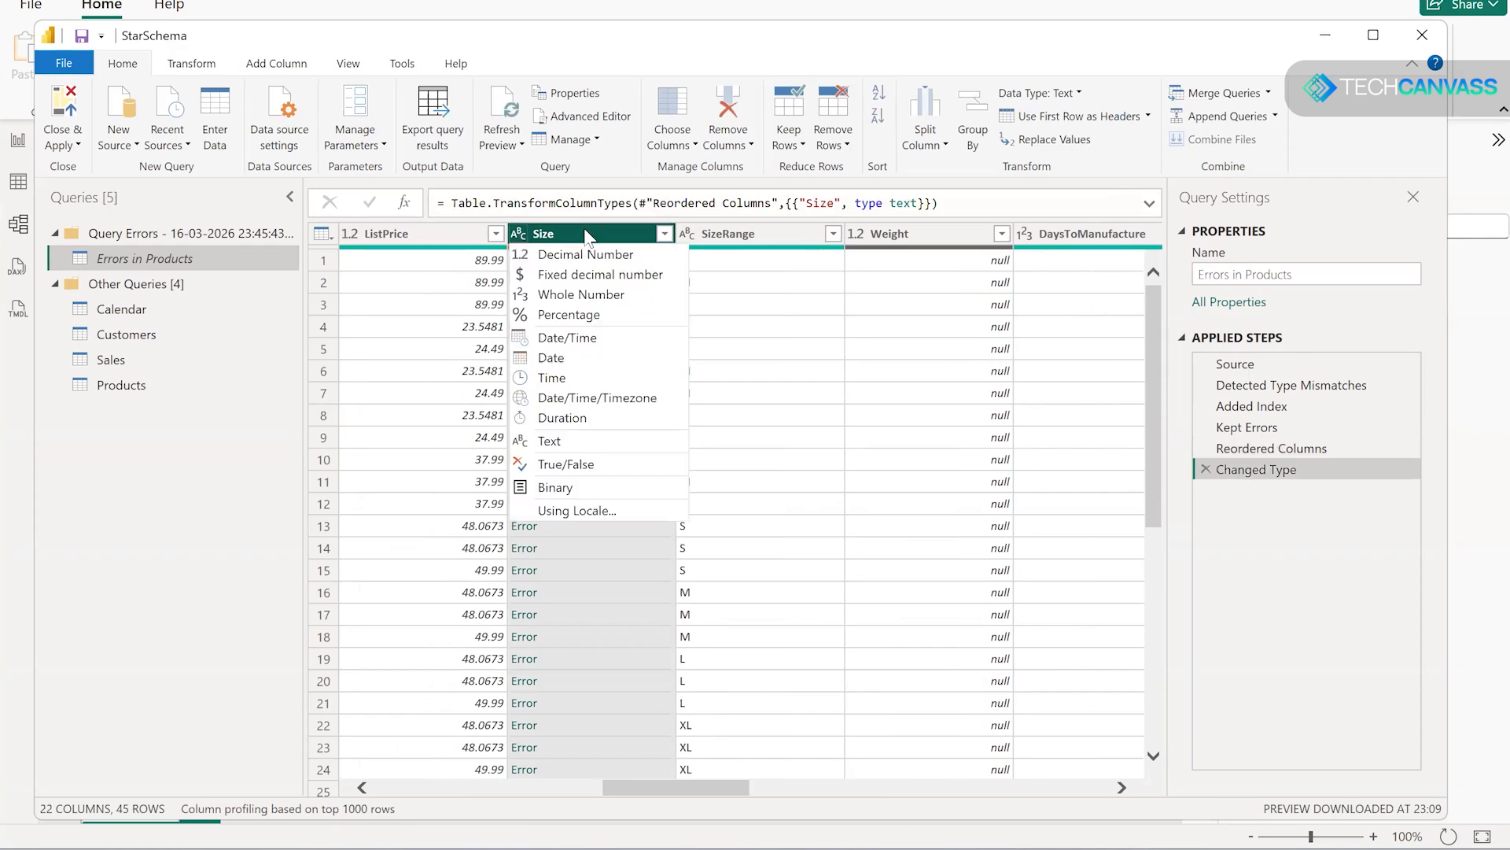
click(263, 48)
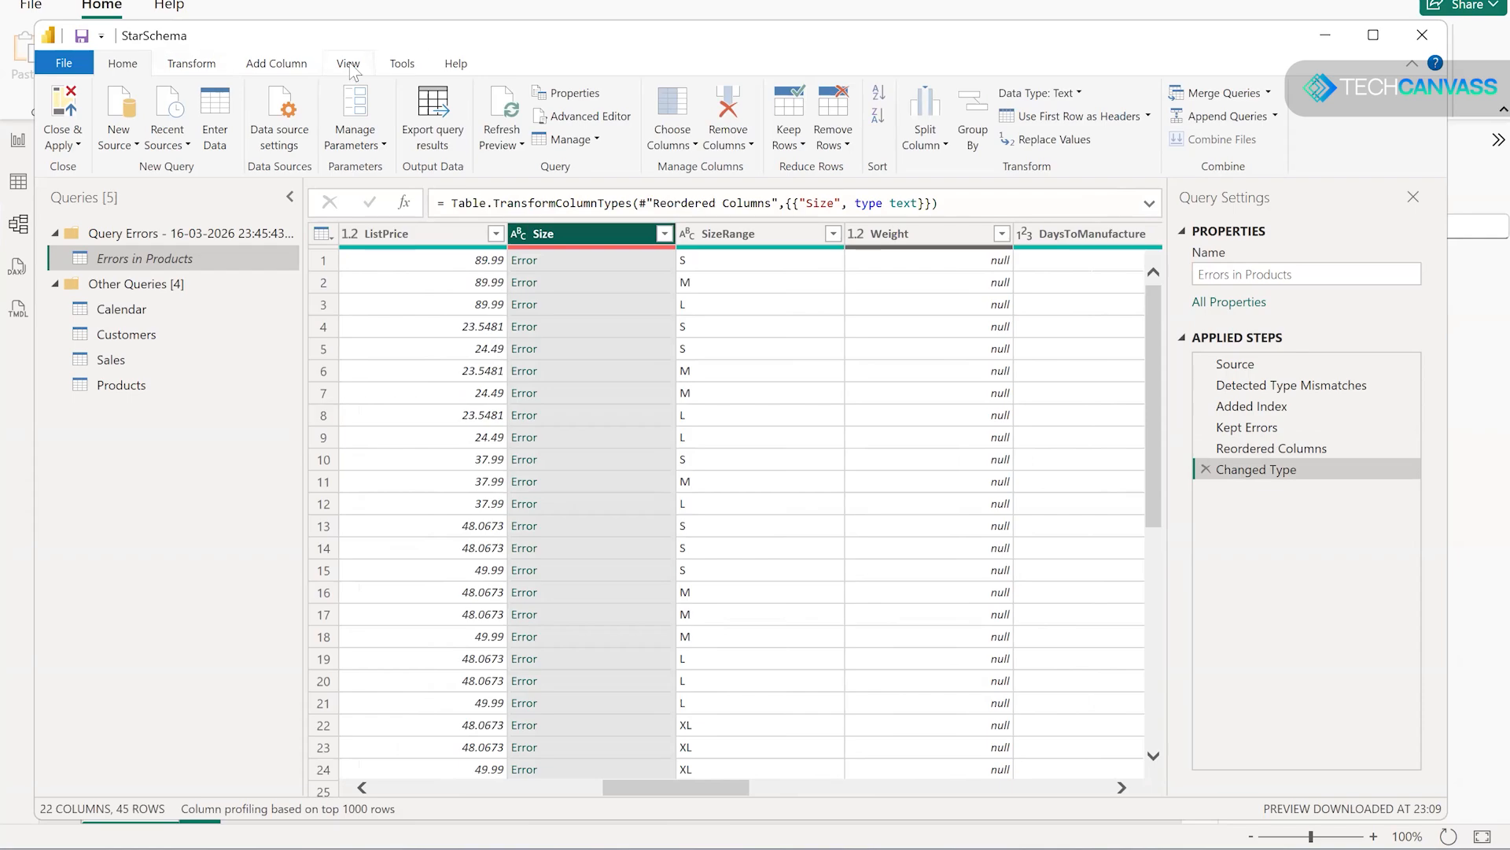
click(350, 66)
click(200, 64)
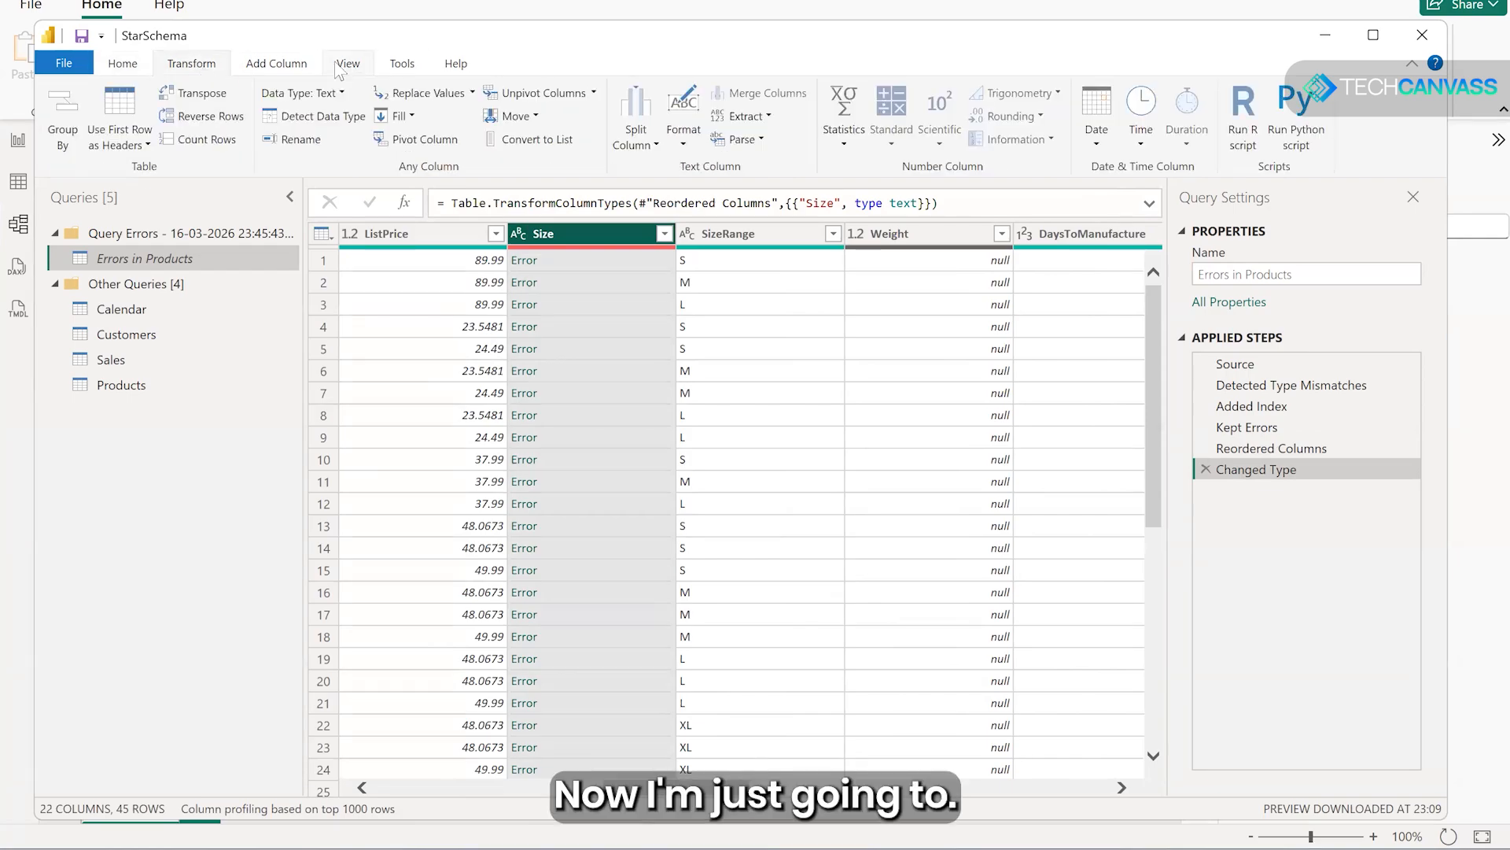
click(402, 64)
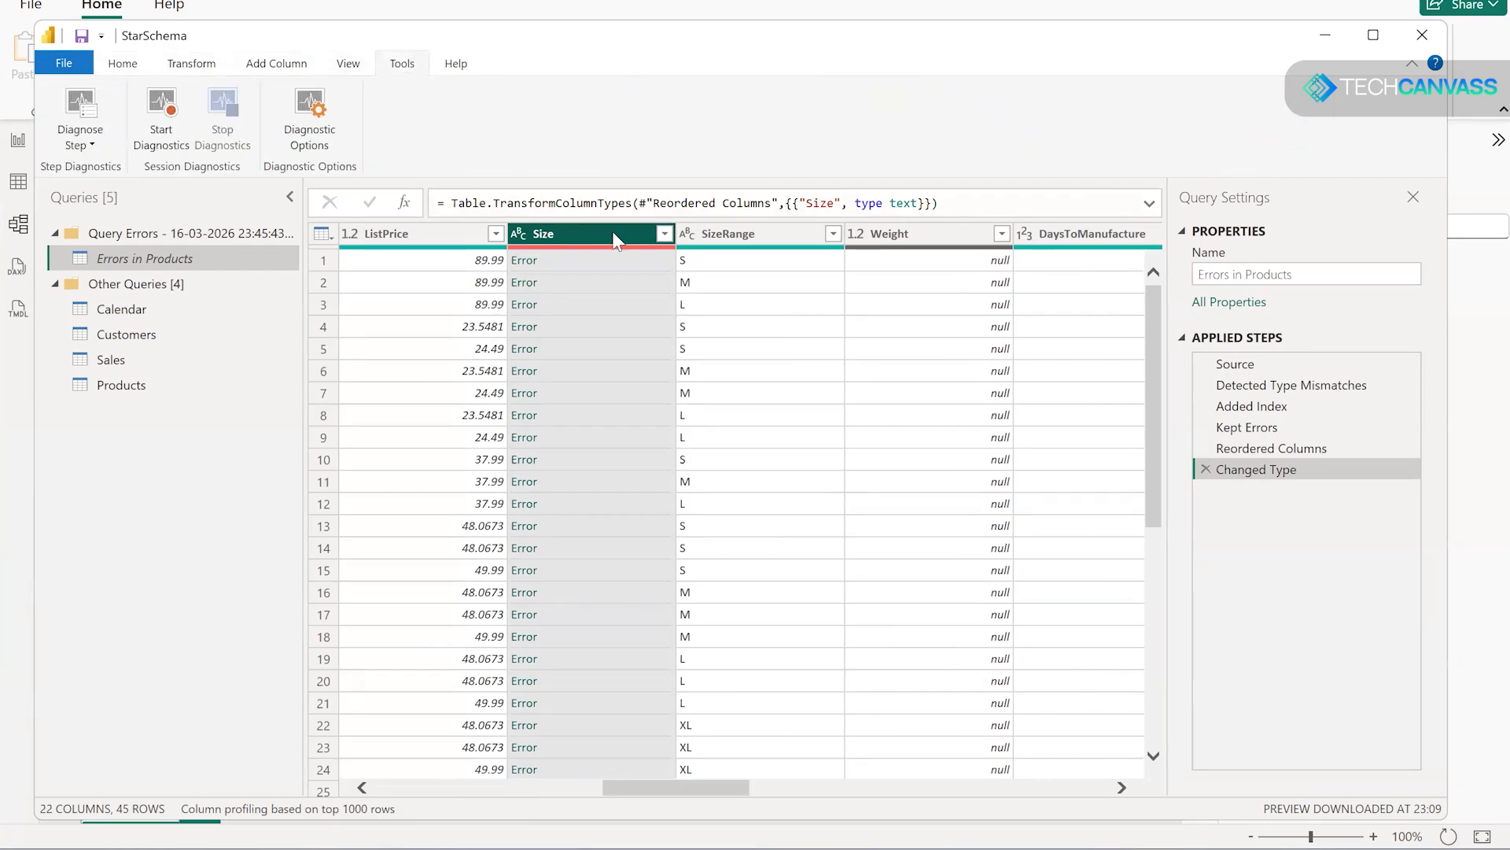
- Set the Size column's data type to Whole Number, replacing the current type conversion
click(519, 233)
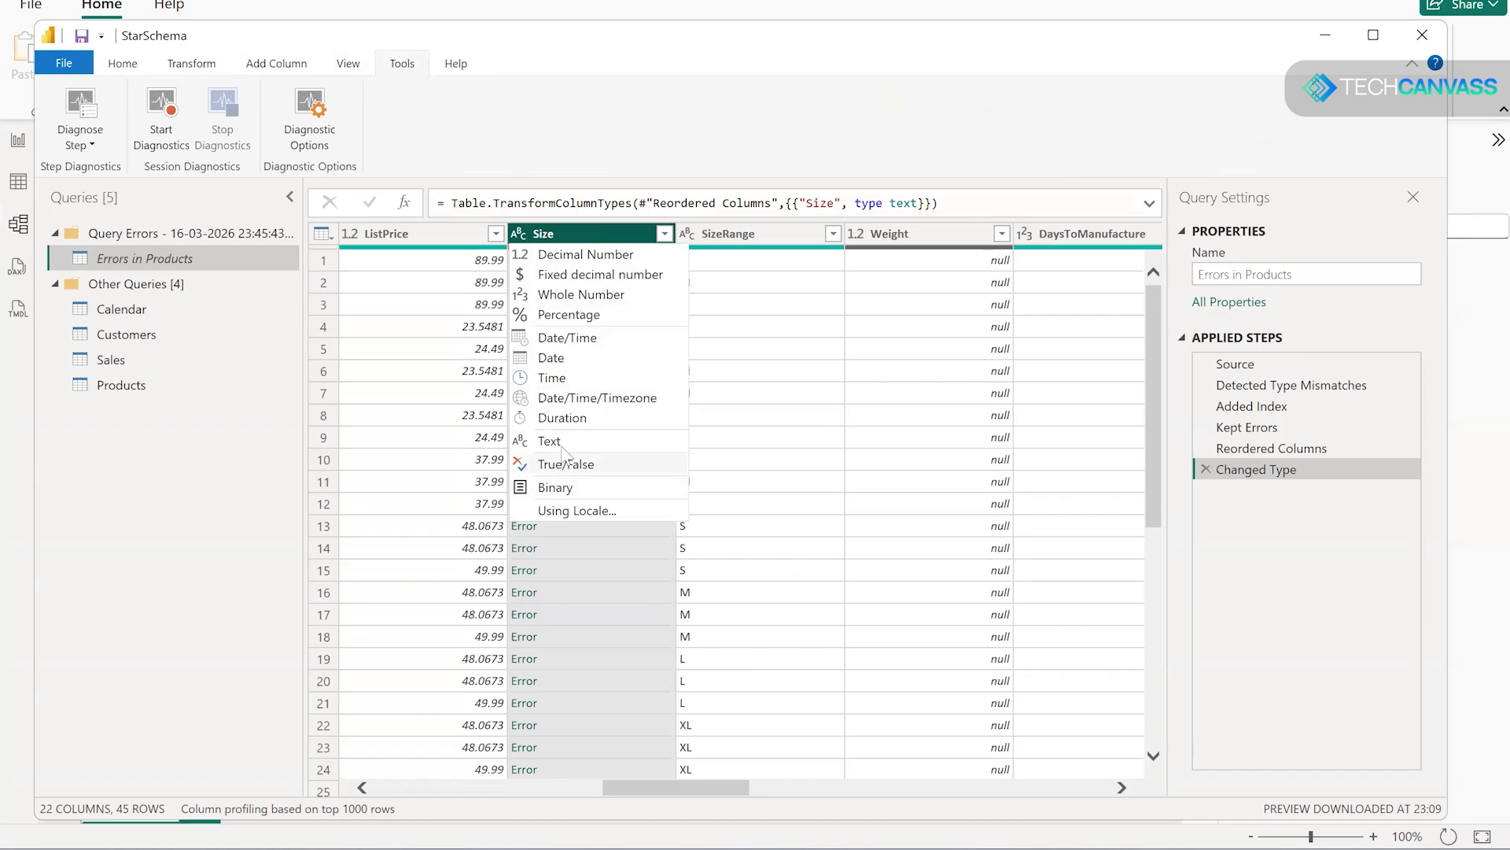
click(571, 298)
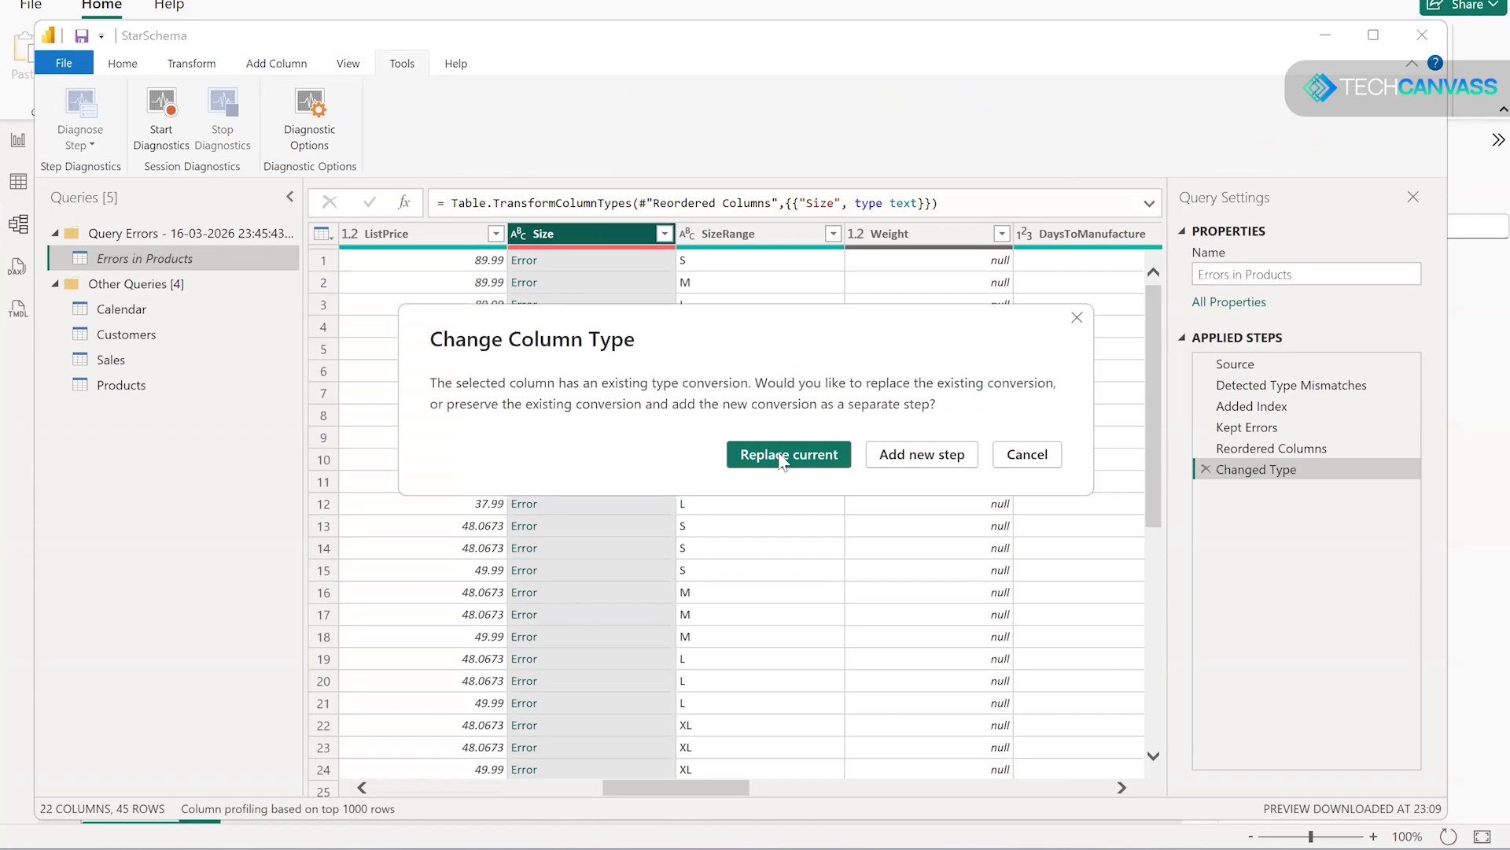
click(782, 457)
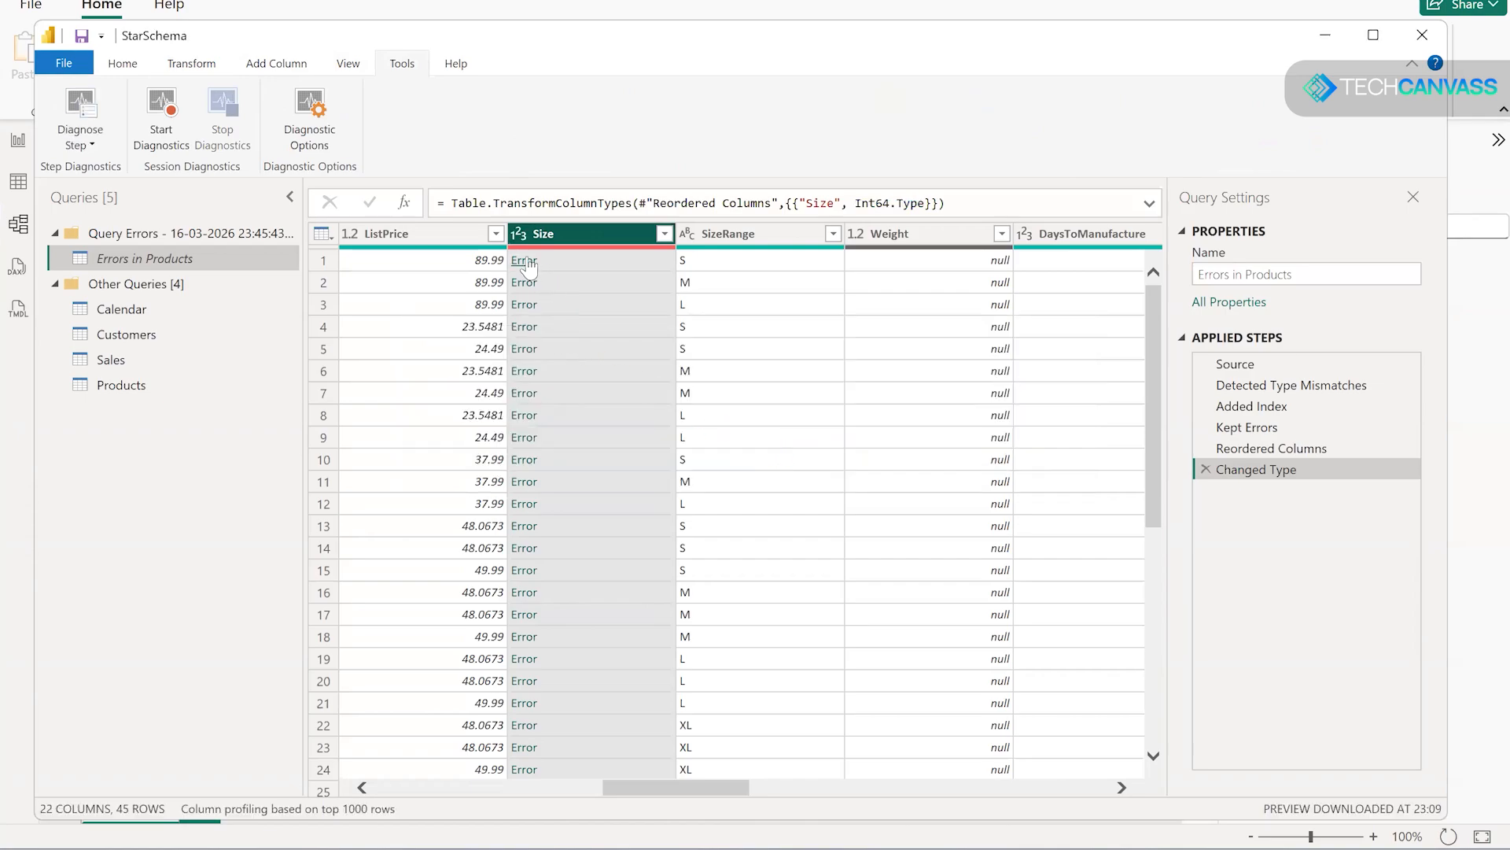
- Set the Size column's data type to Text in Errors in Products, replacing the current type conversion, and close and apply the queries
click(521, 236)
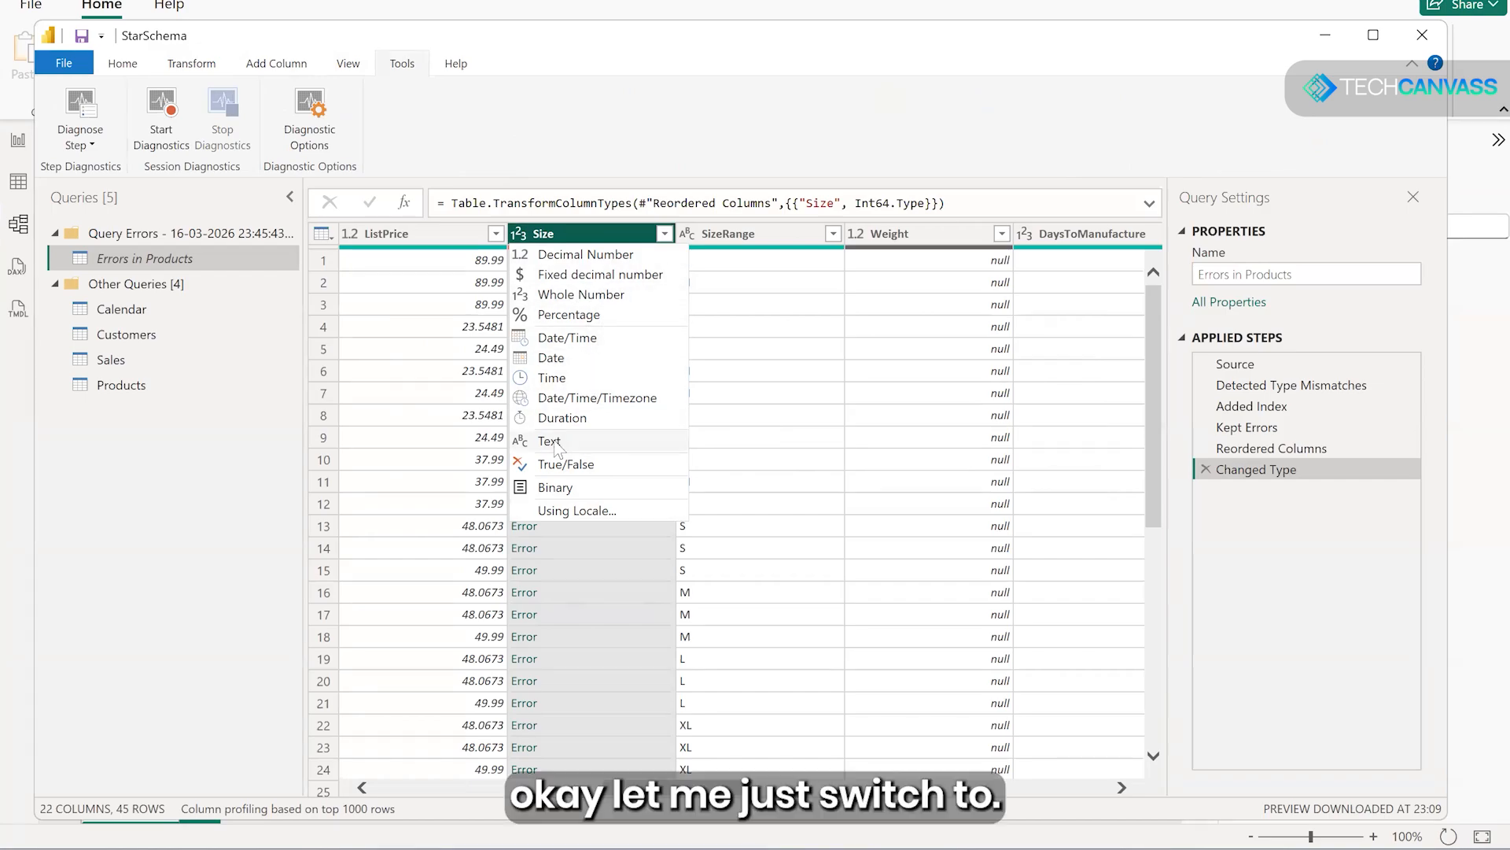
click(550, 441)
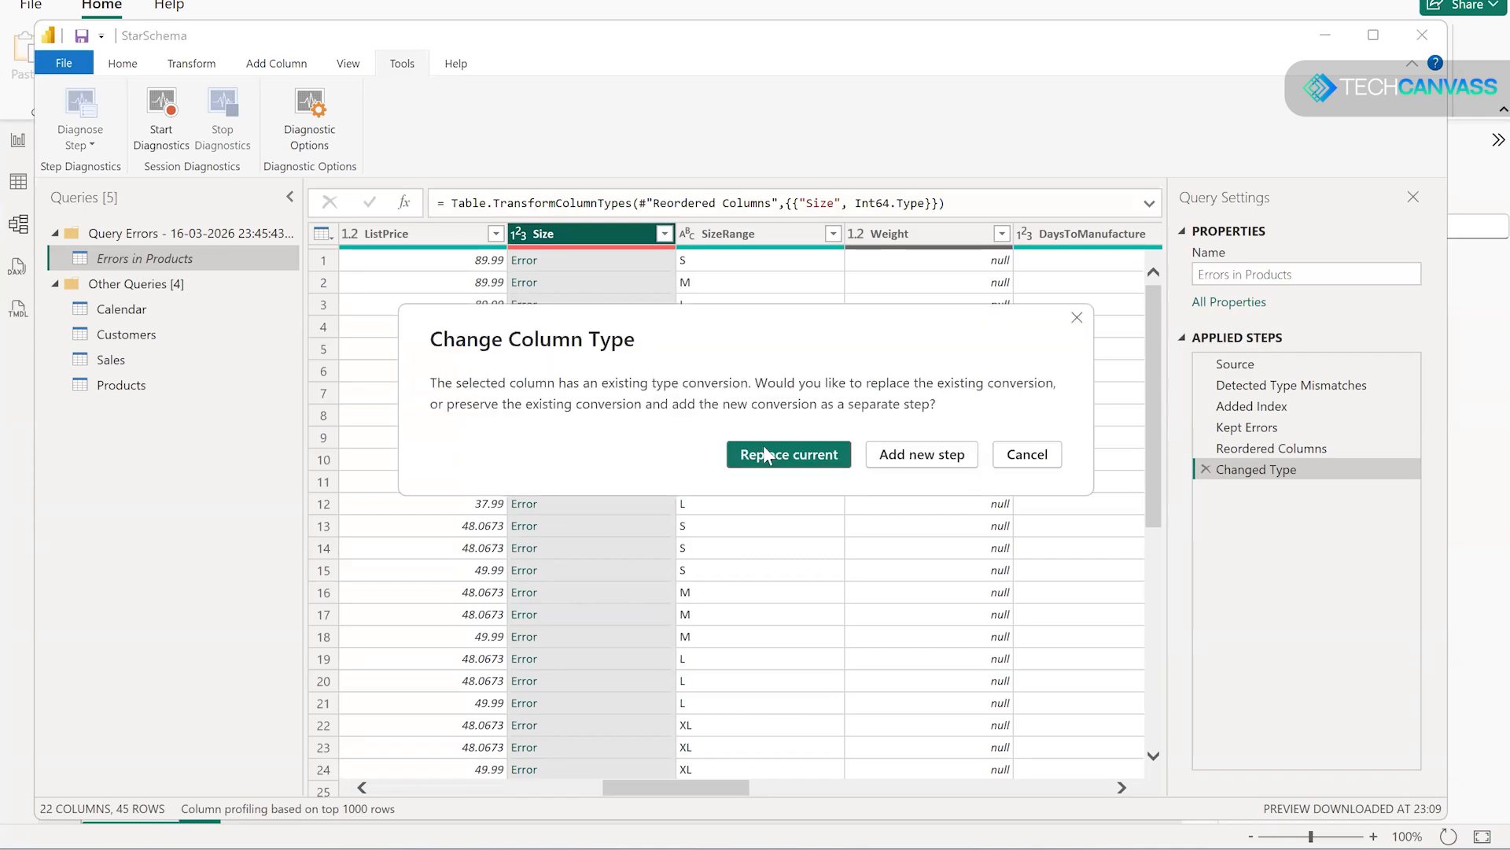
click(767, 455)
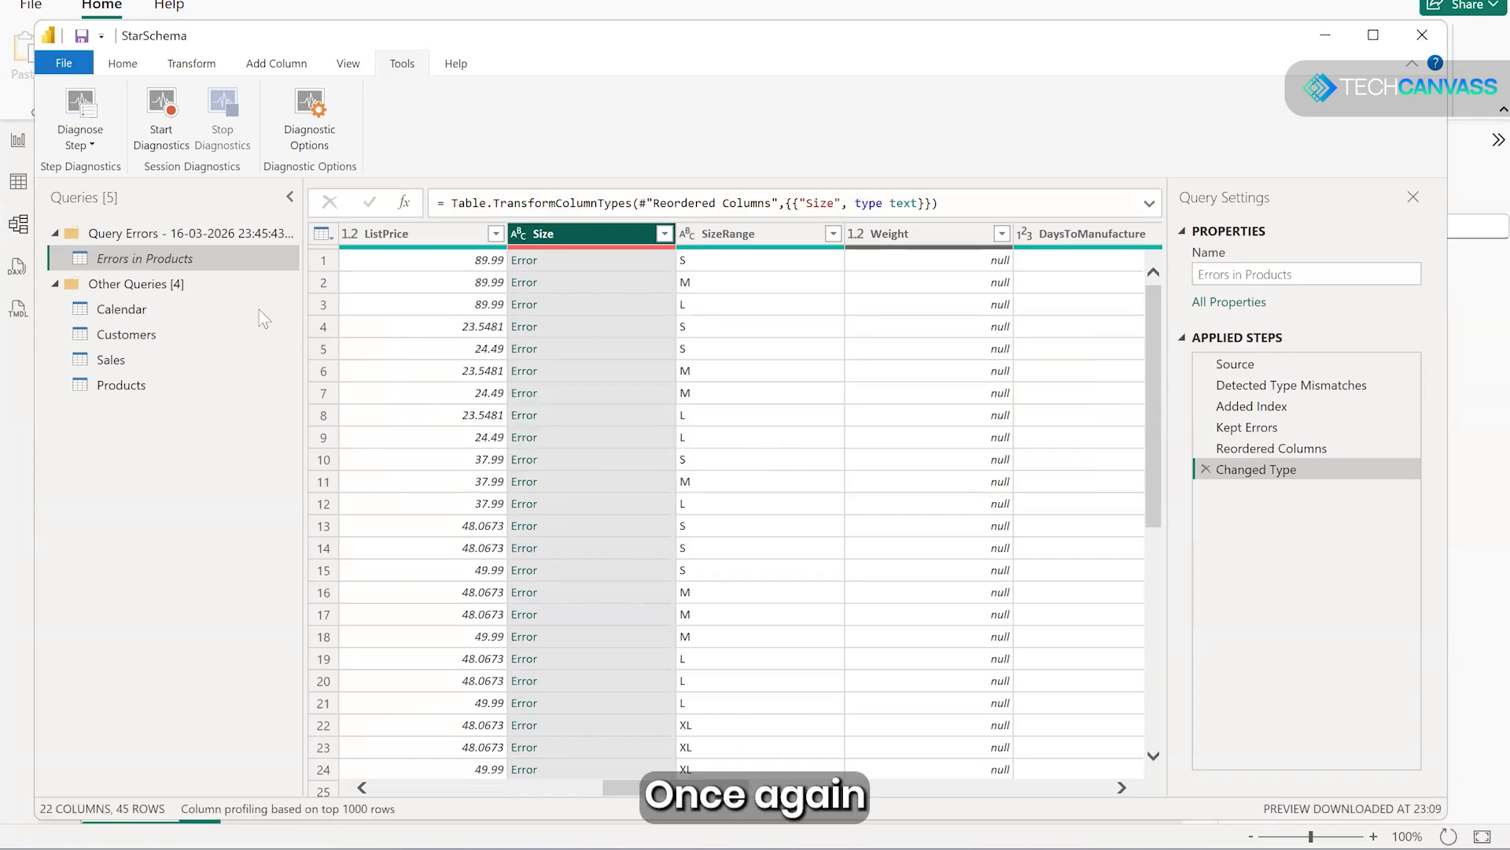
click(119, 64)
click(79, 145)
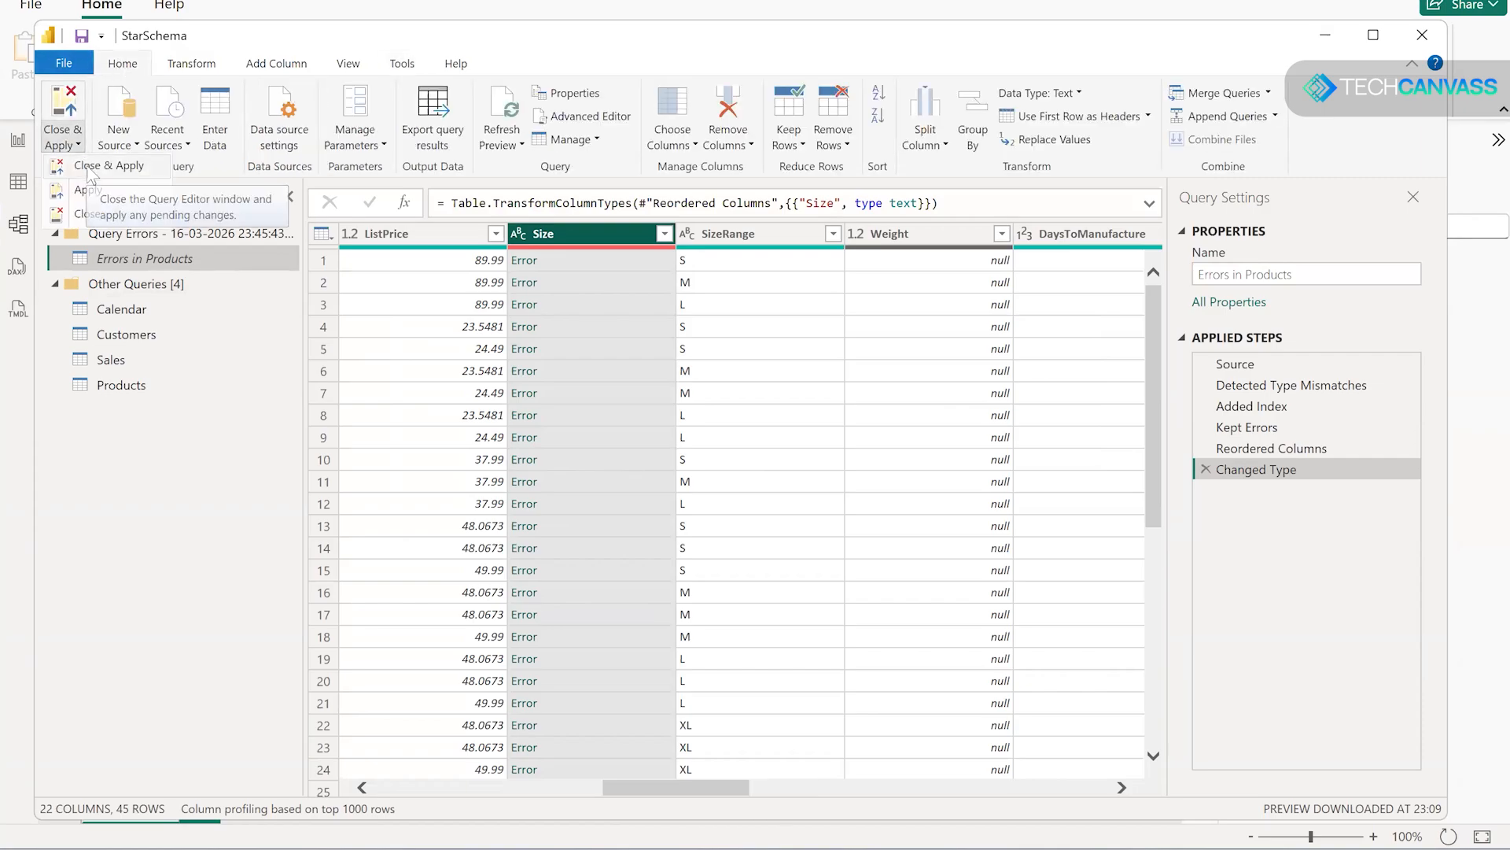
click(88, 167)
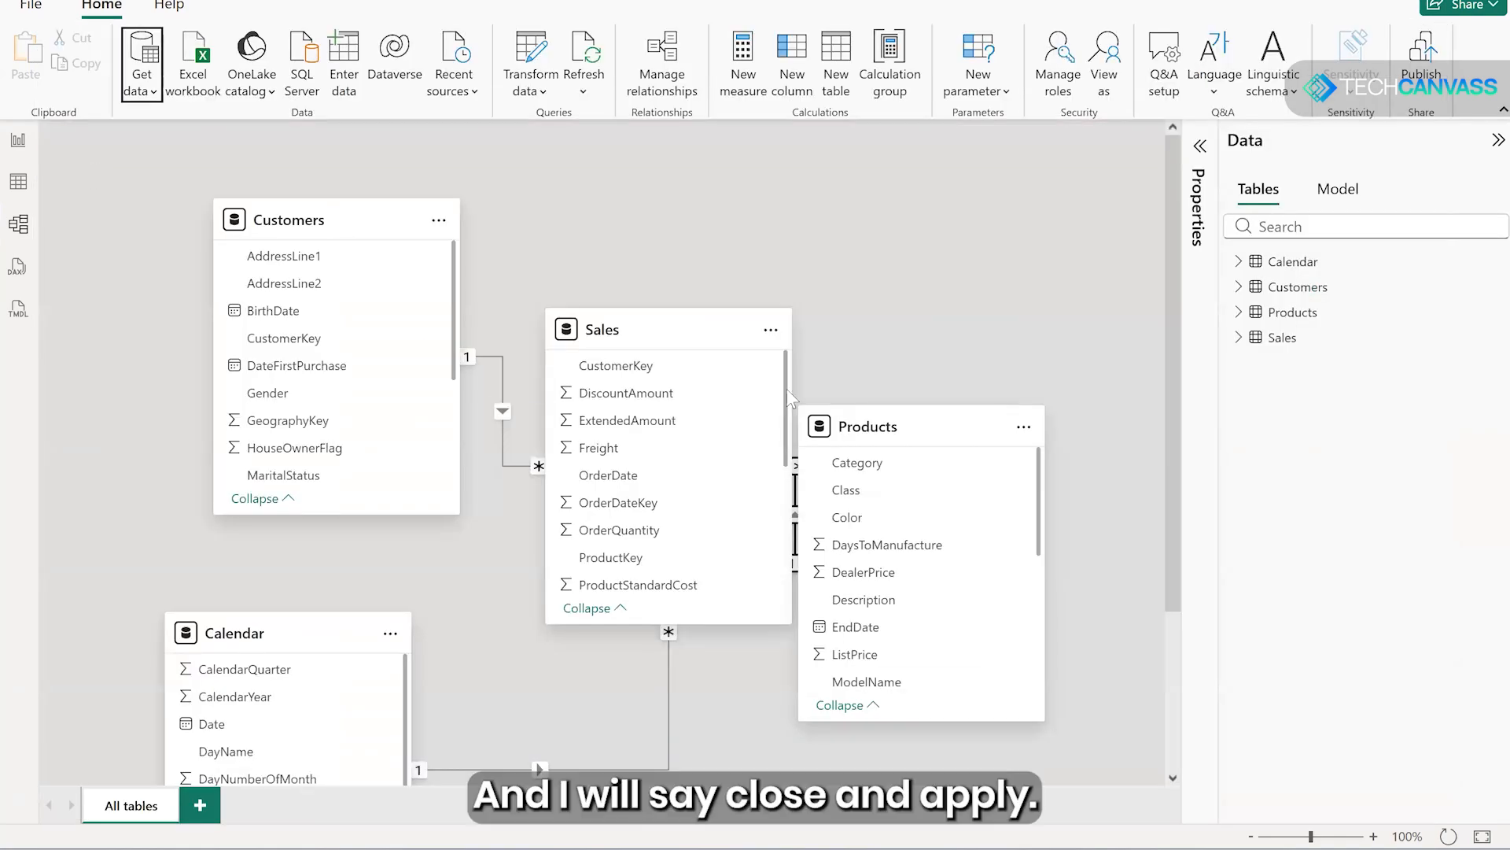
- Move the Products table clear of Sales in the model diagram and check the ProductKey relationship between the two tables
drag(889, 433, 989, 504)
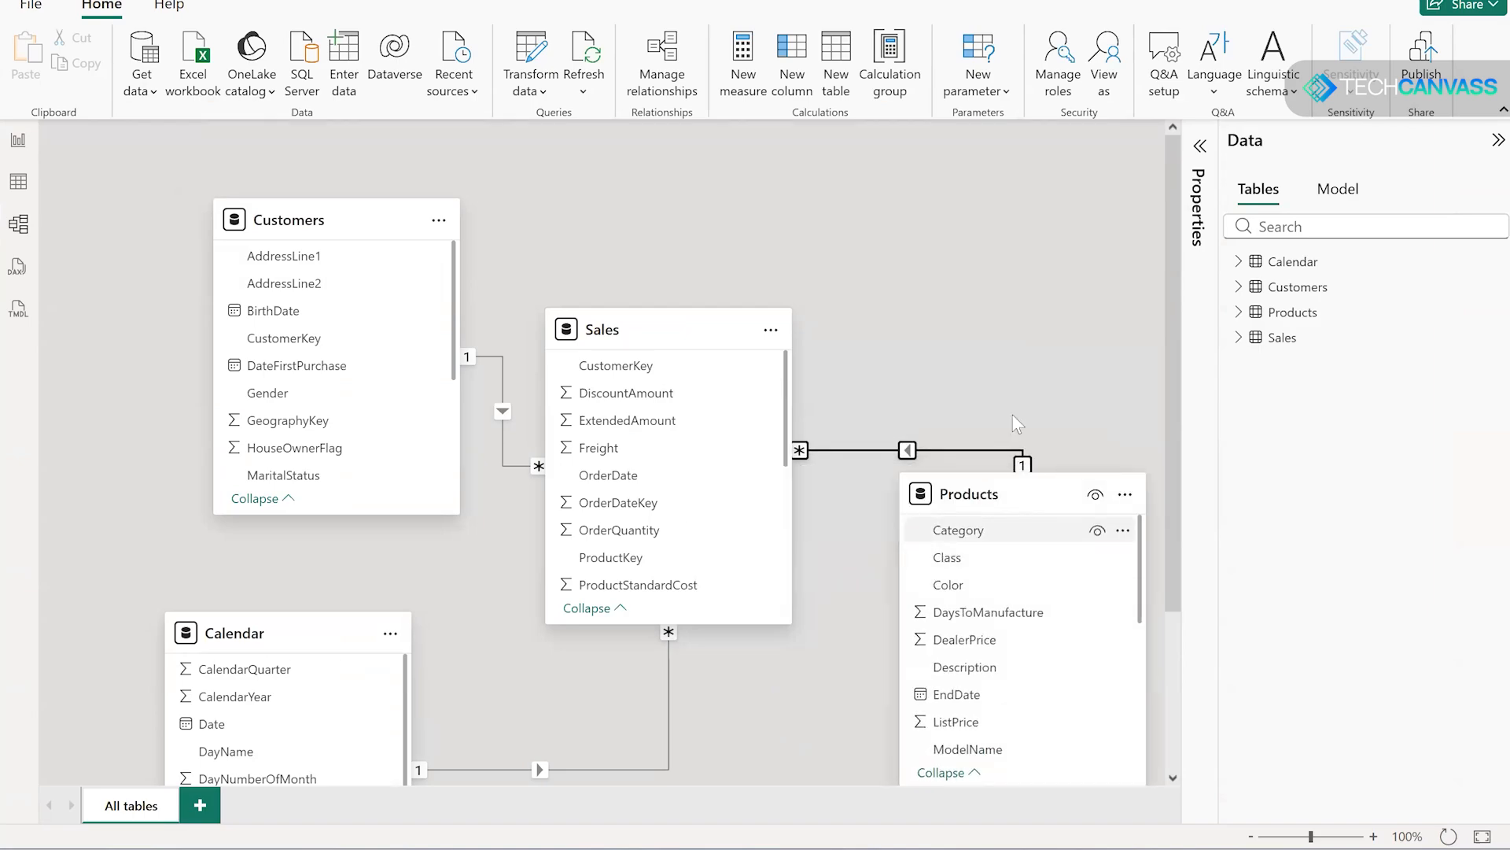
scroll(1017, 429, down, 1)
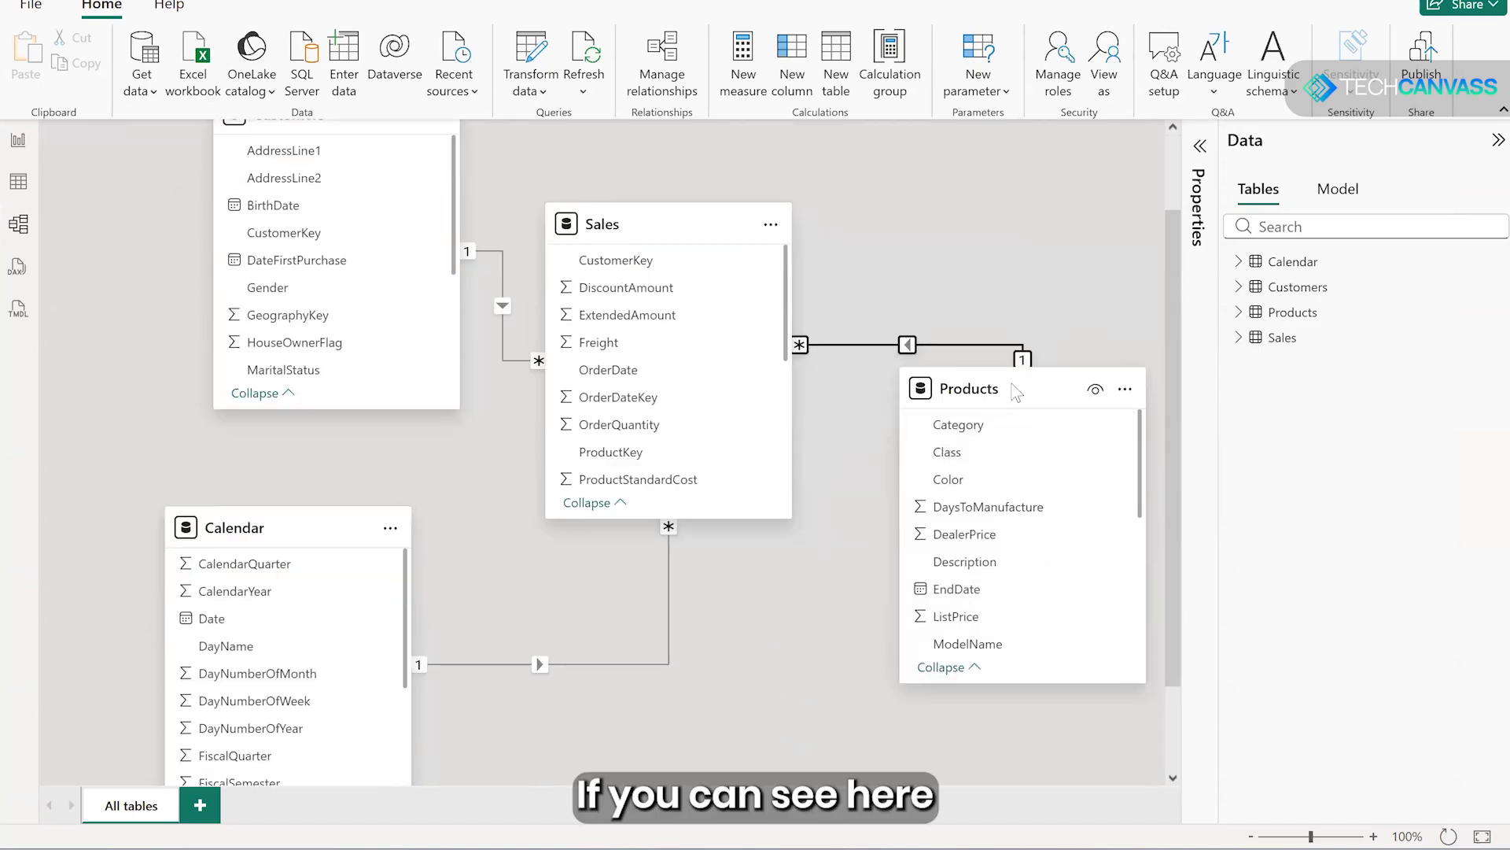
drag(1007, 390, 989, 437)
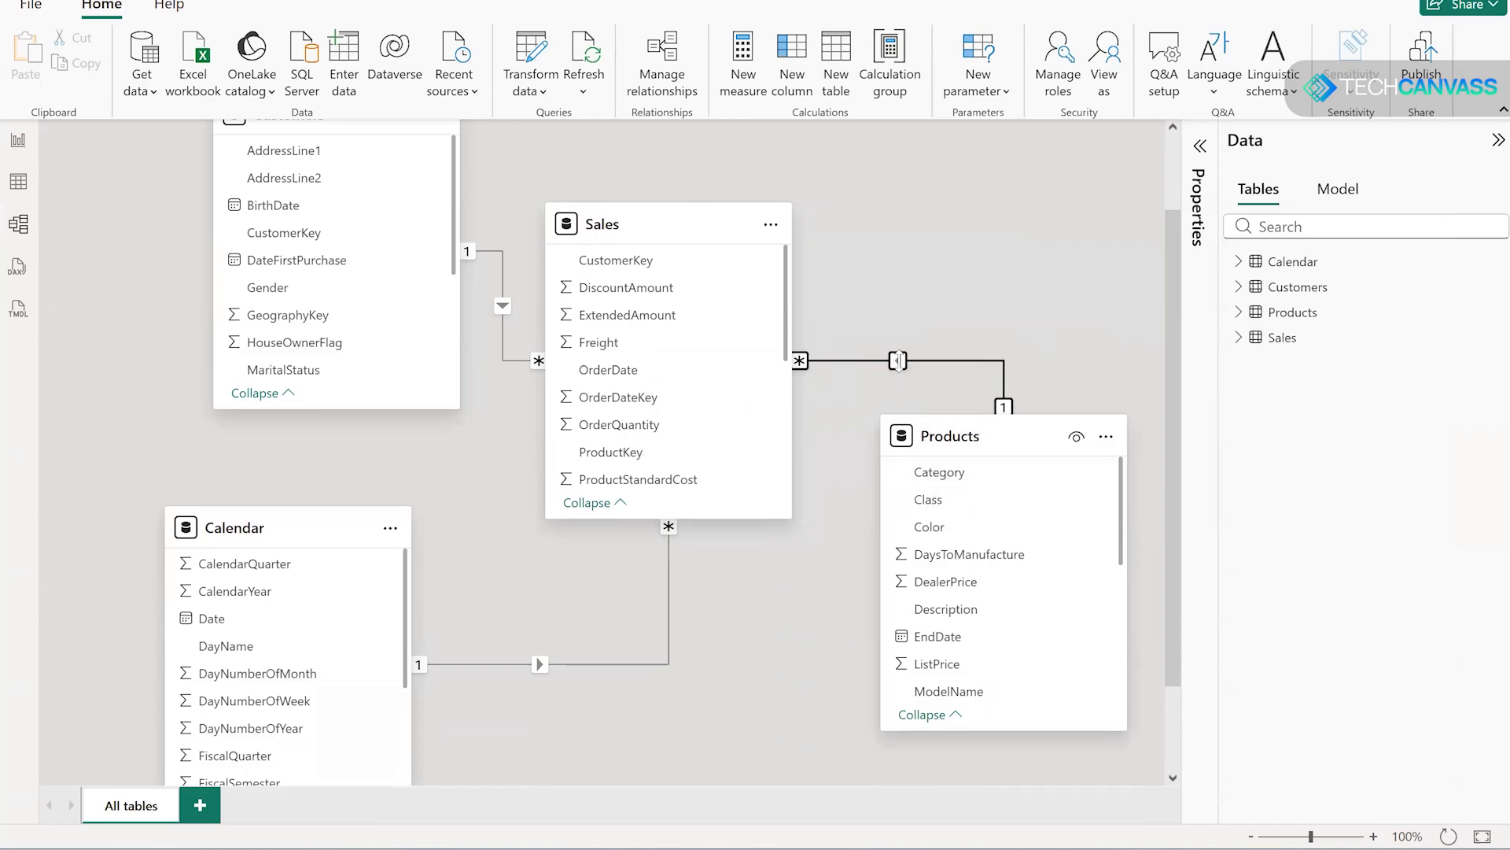
scroll(991, 554, down, 2)
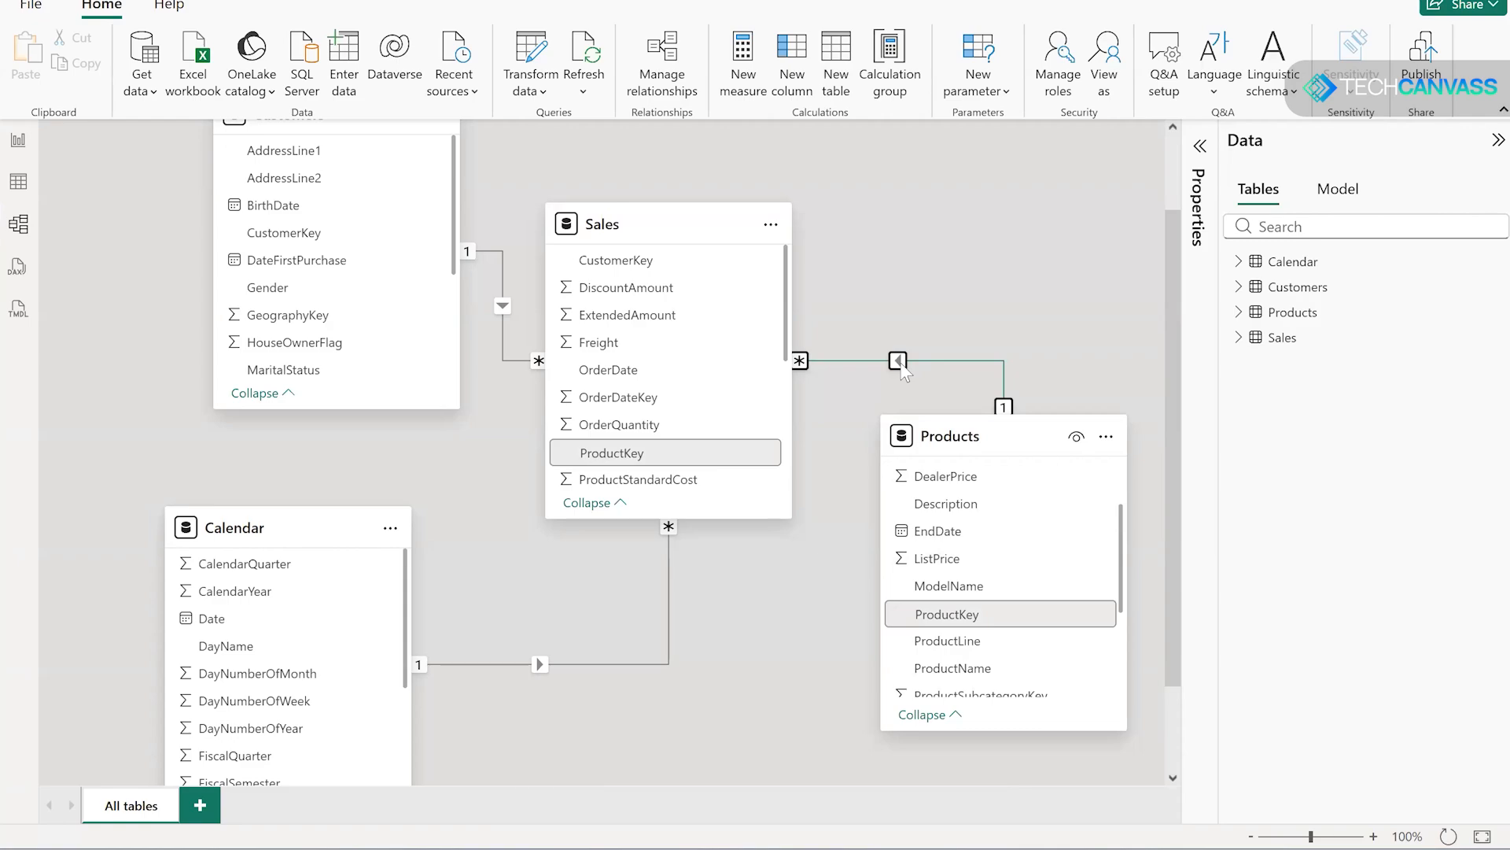
drag(969, 439, 947, 483)
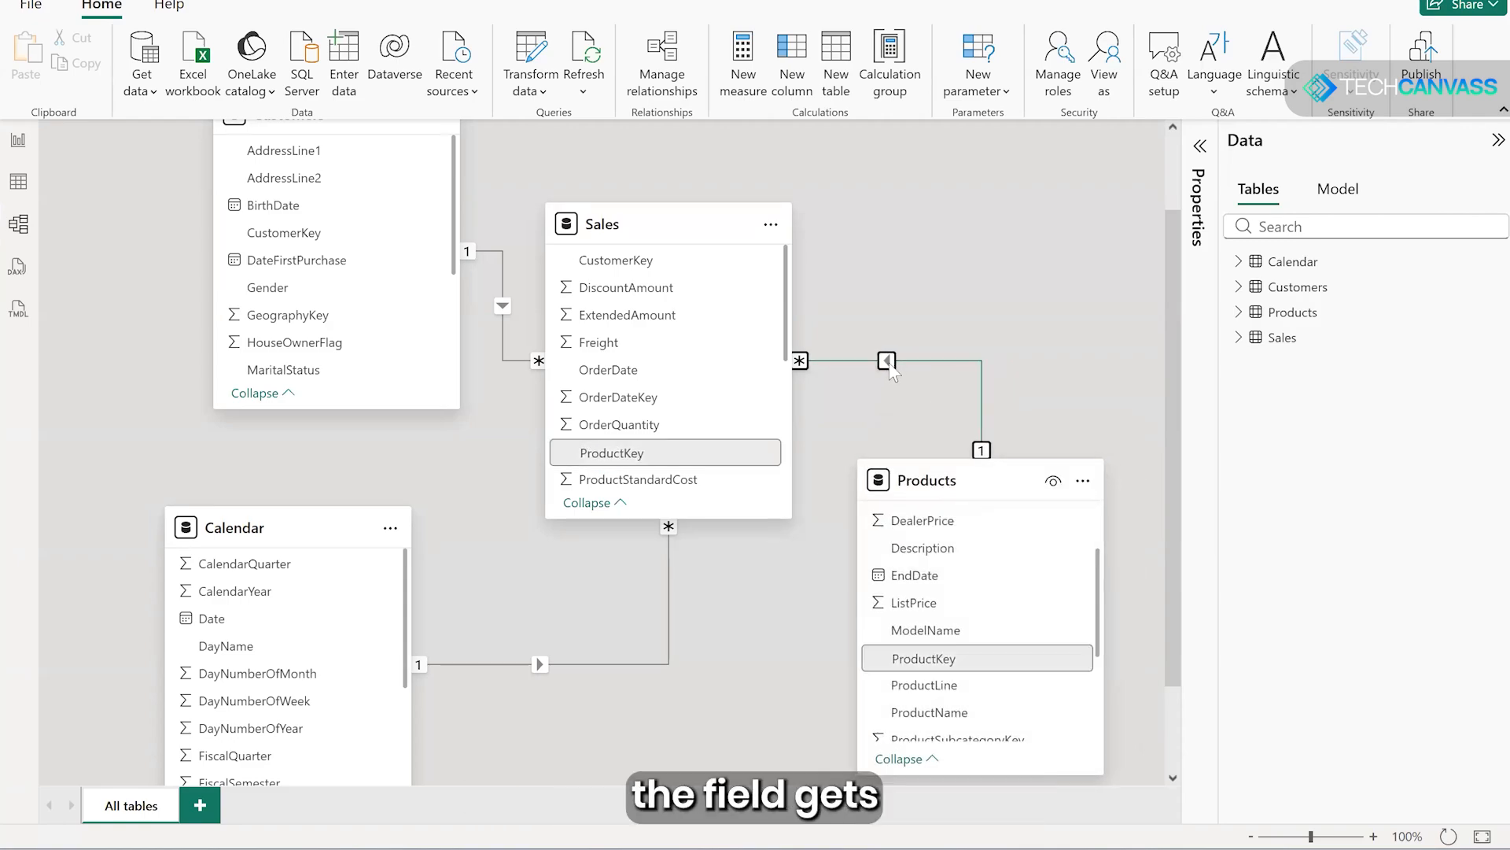
- Load the Territory sheet from the Sample Sales Data Excel workbook into the model
click(148, 93)
click(177, 161)
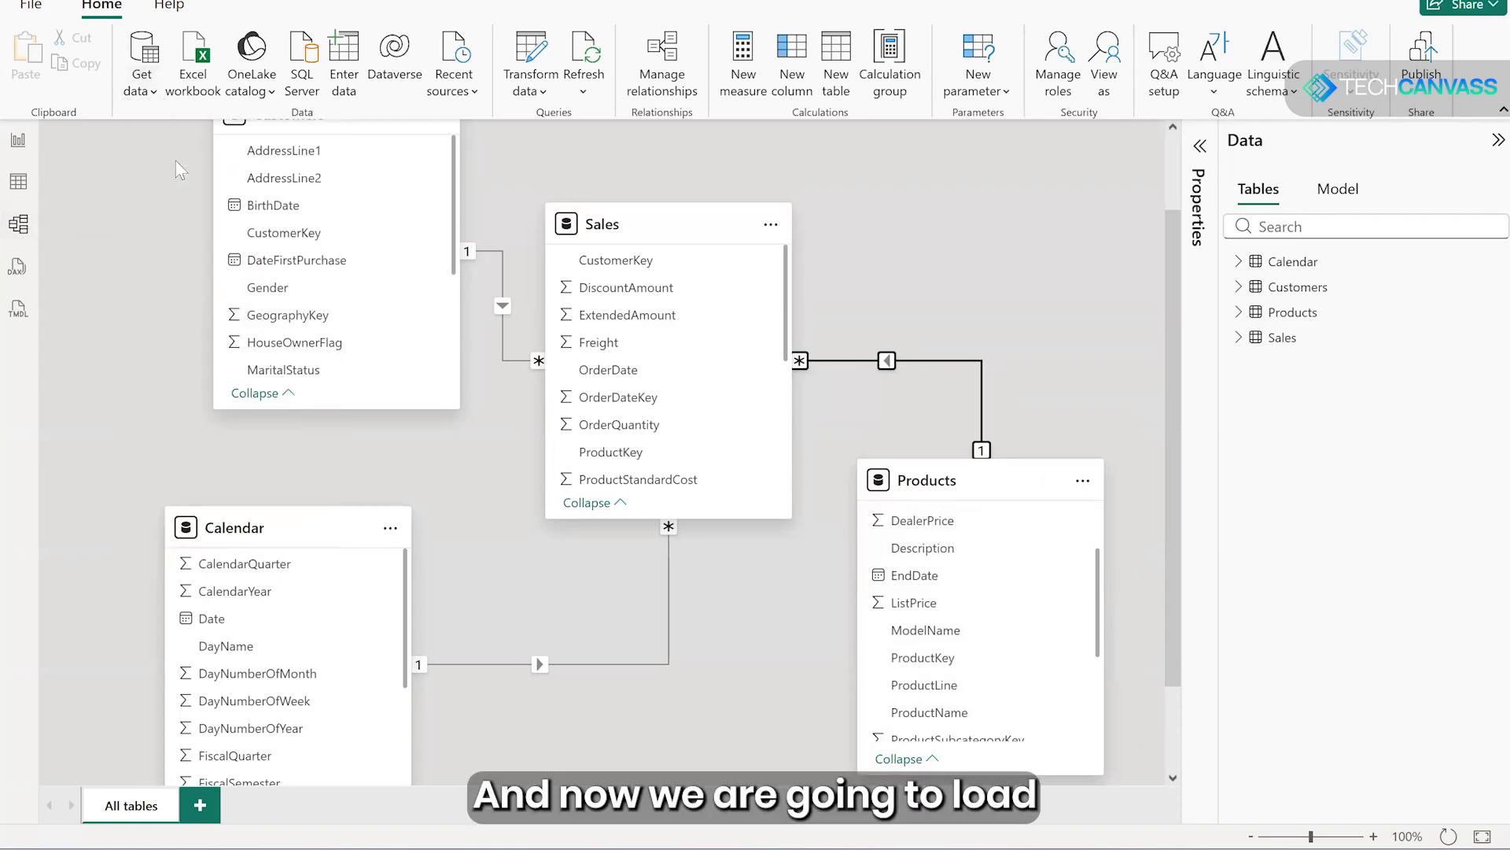
click(227, 110)
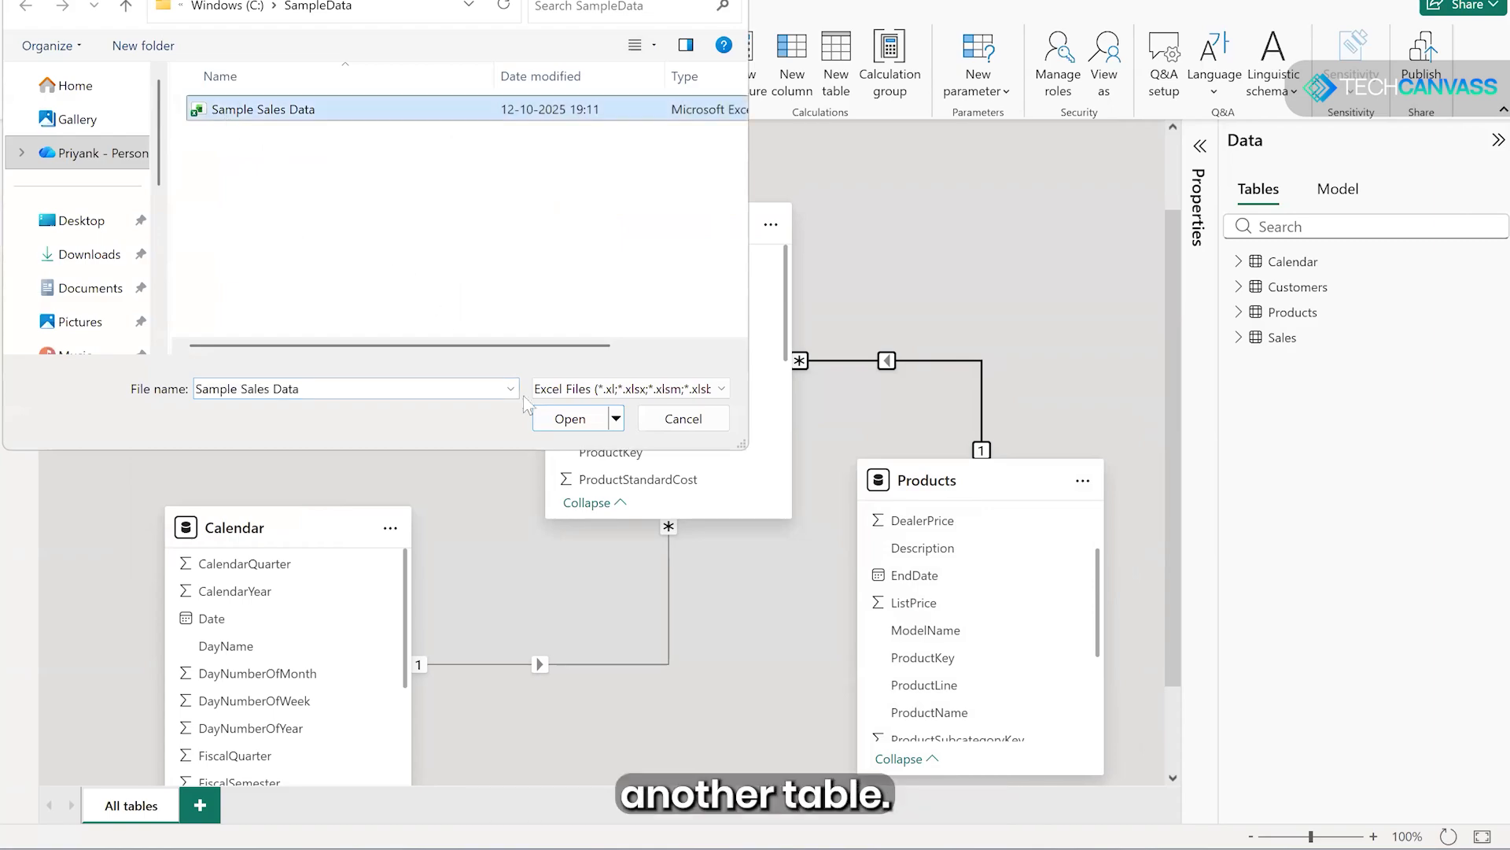
click(565, 418)
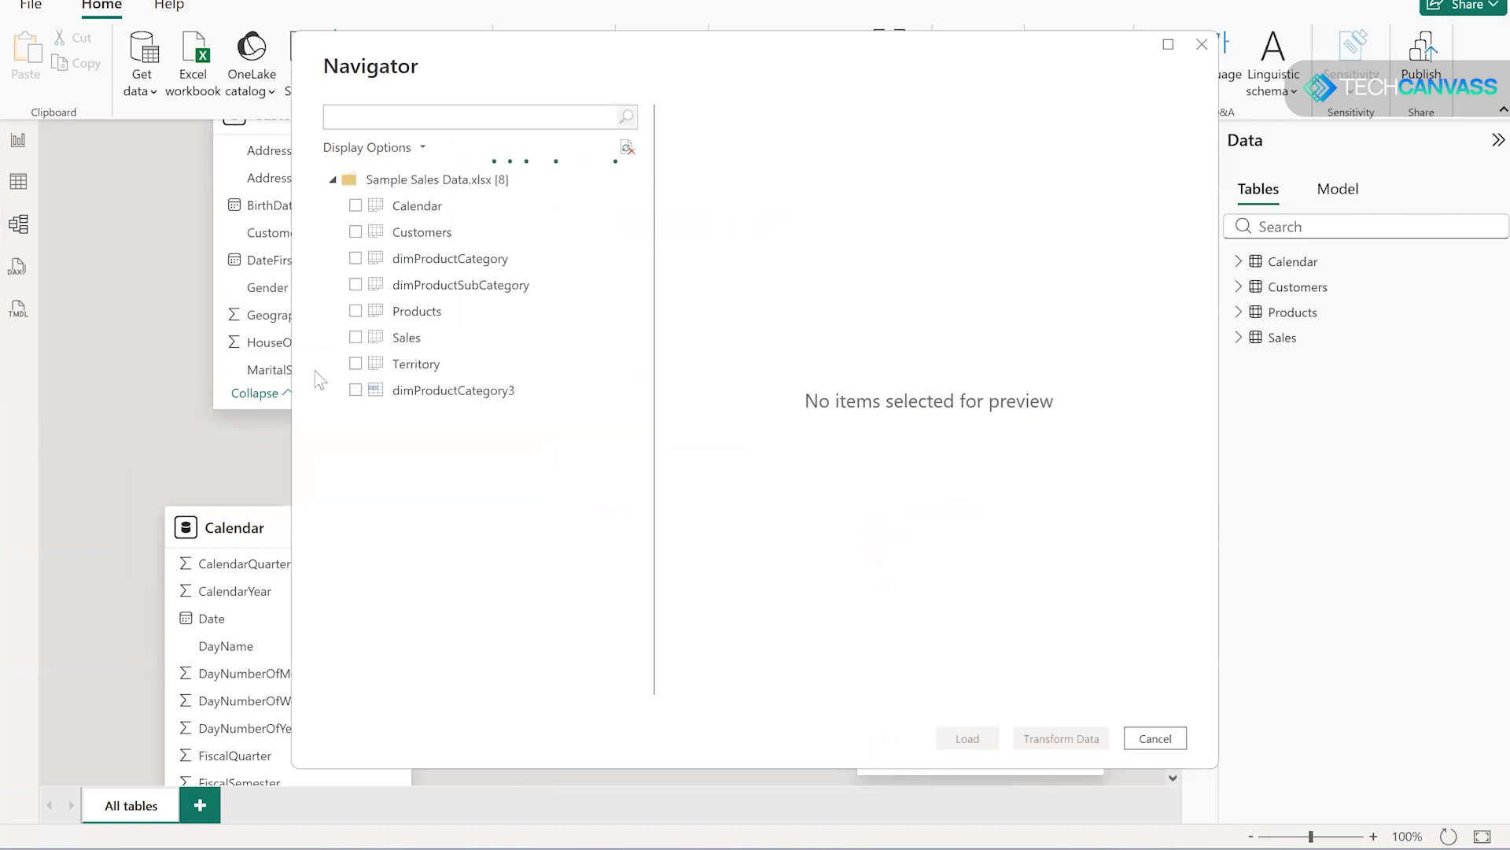
click(356, 365)
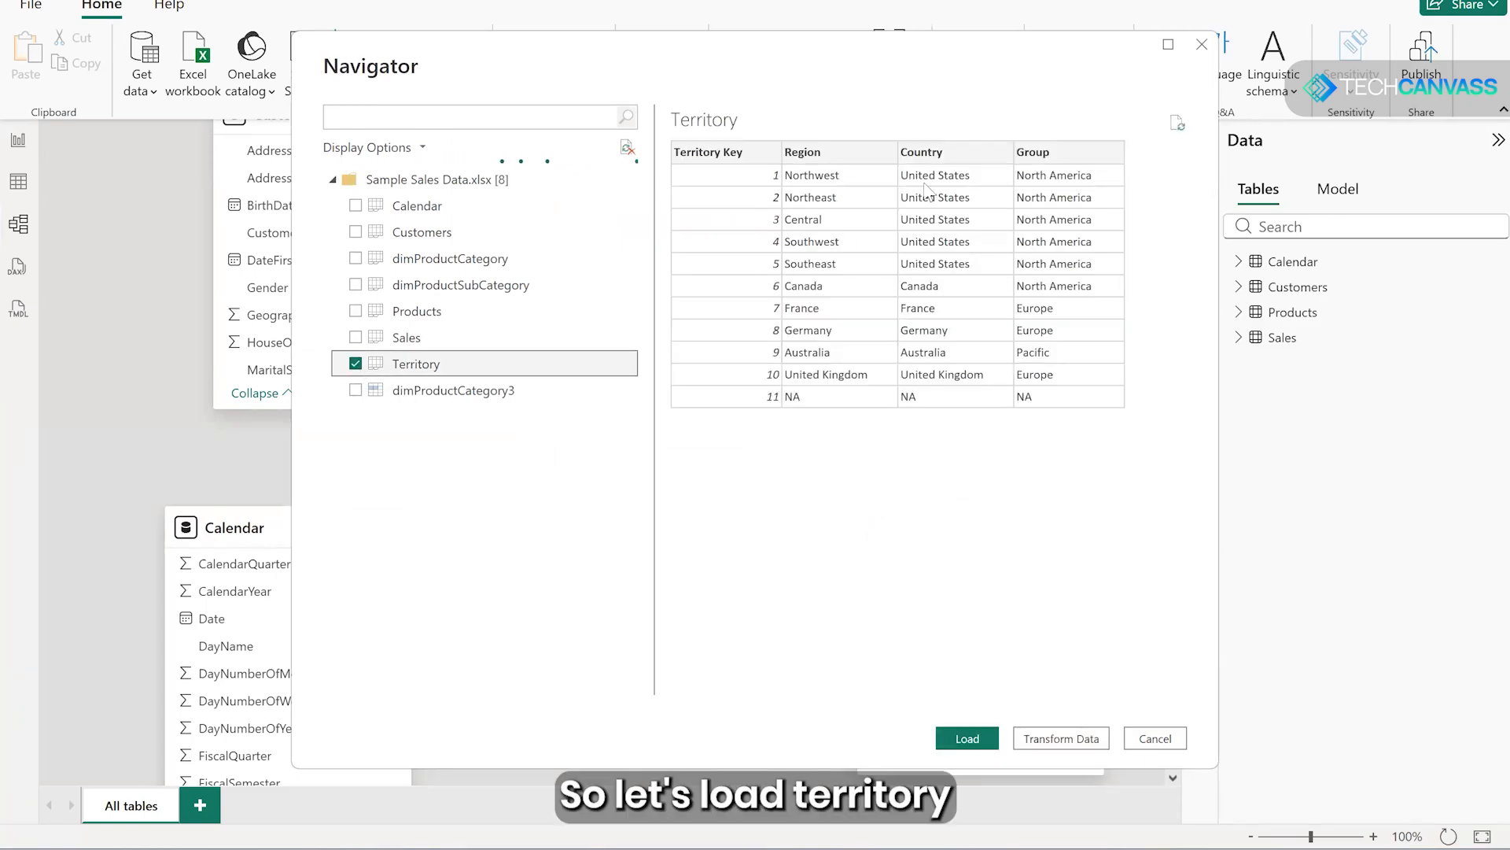
click(972, 740)
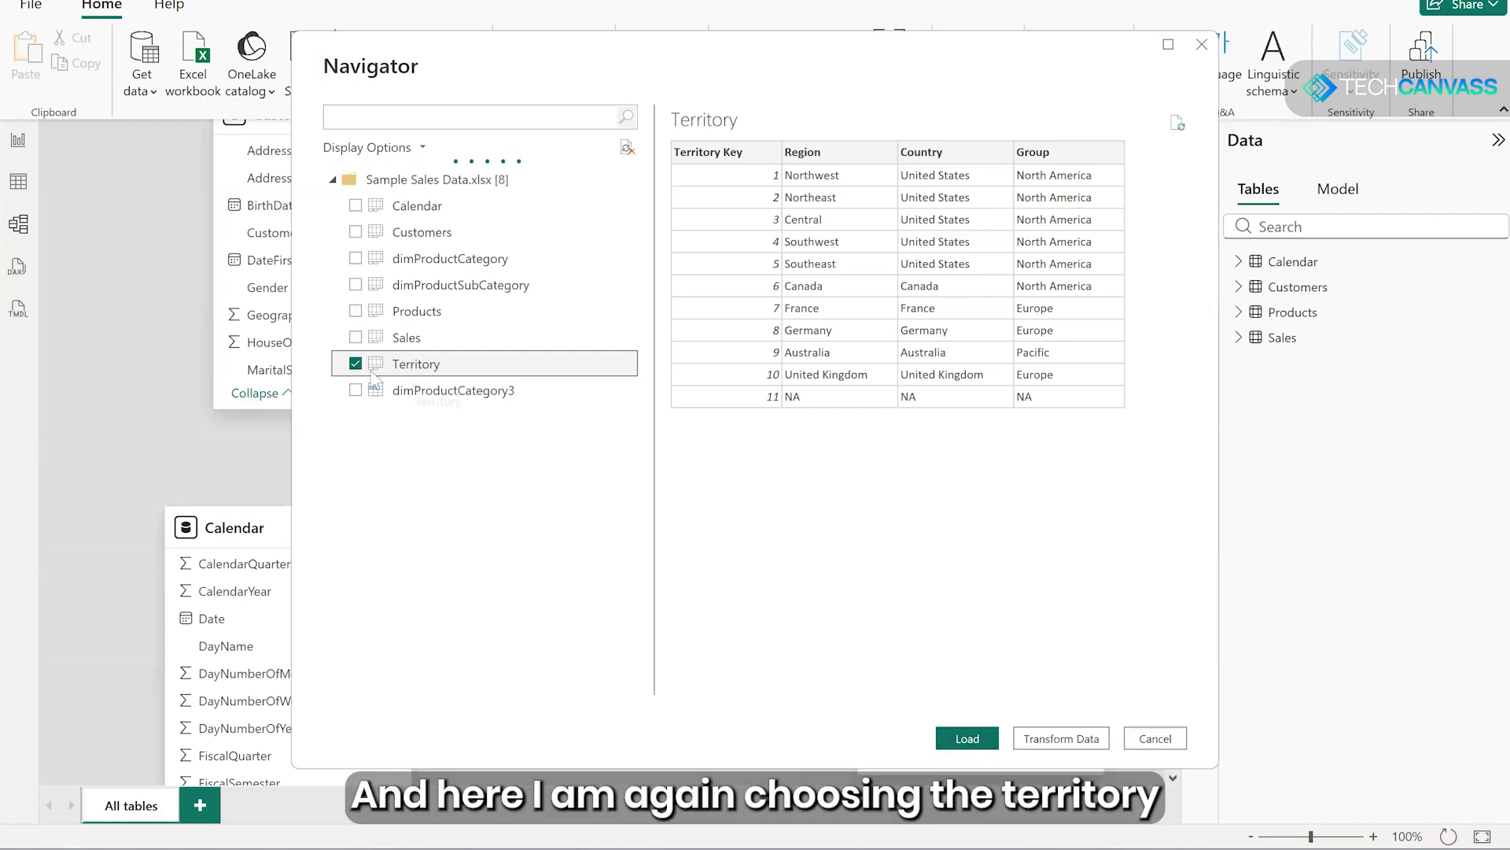
click(972, 739)
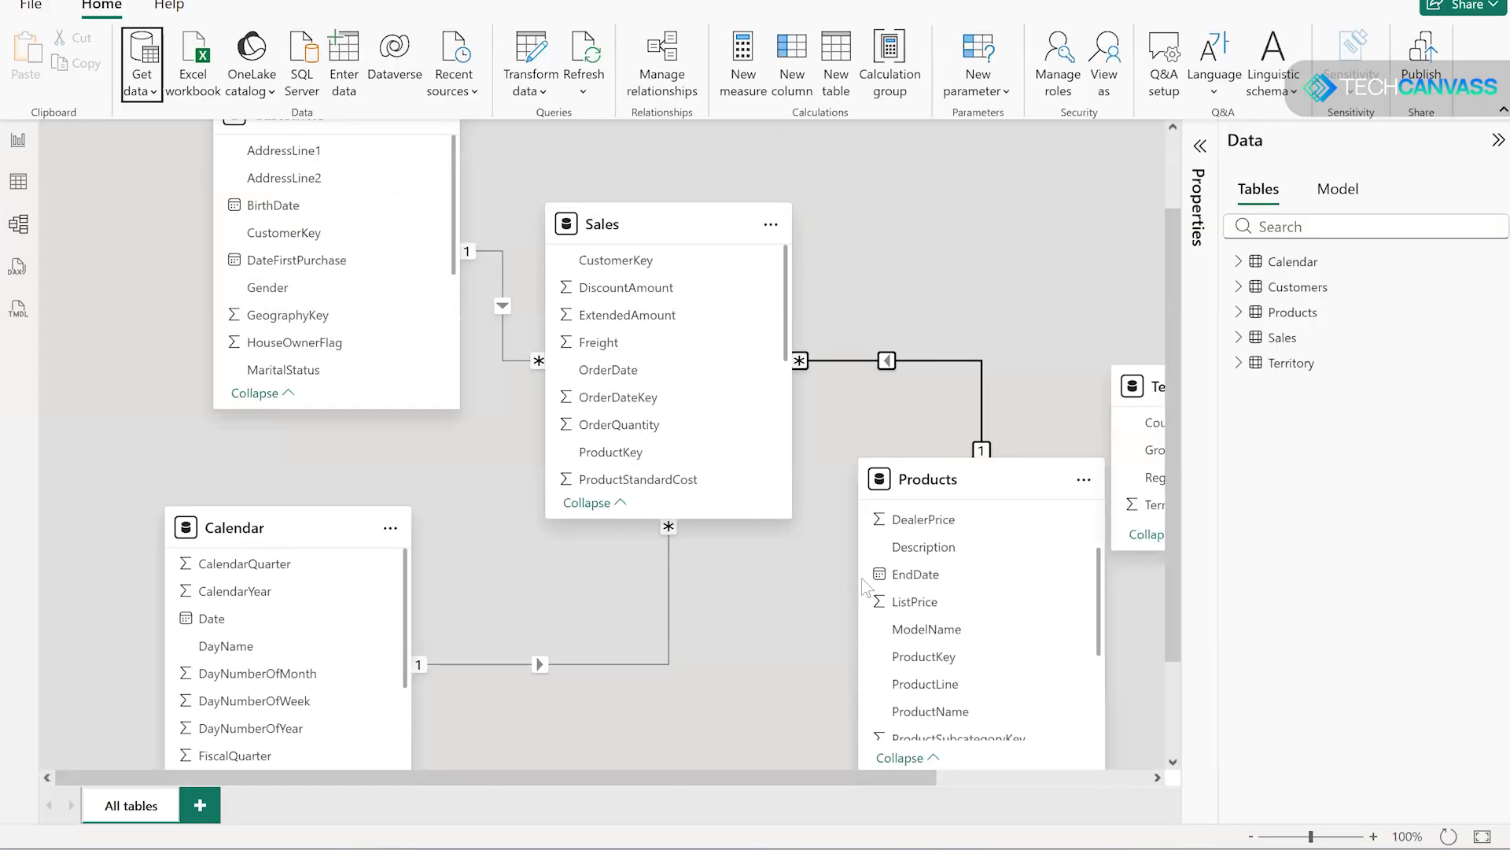
- Move the Territory table above Products in the model diagram and review its rows in the table view
drag(806, 779, 940, 778)
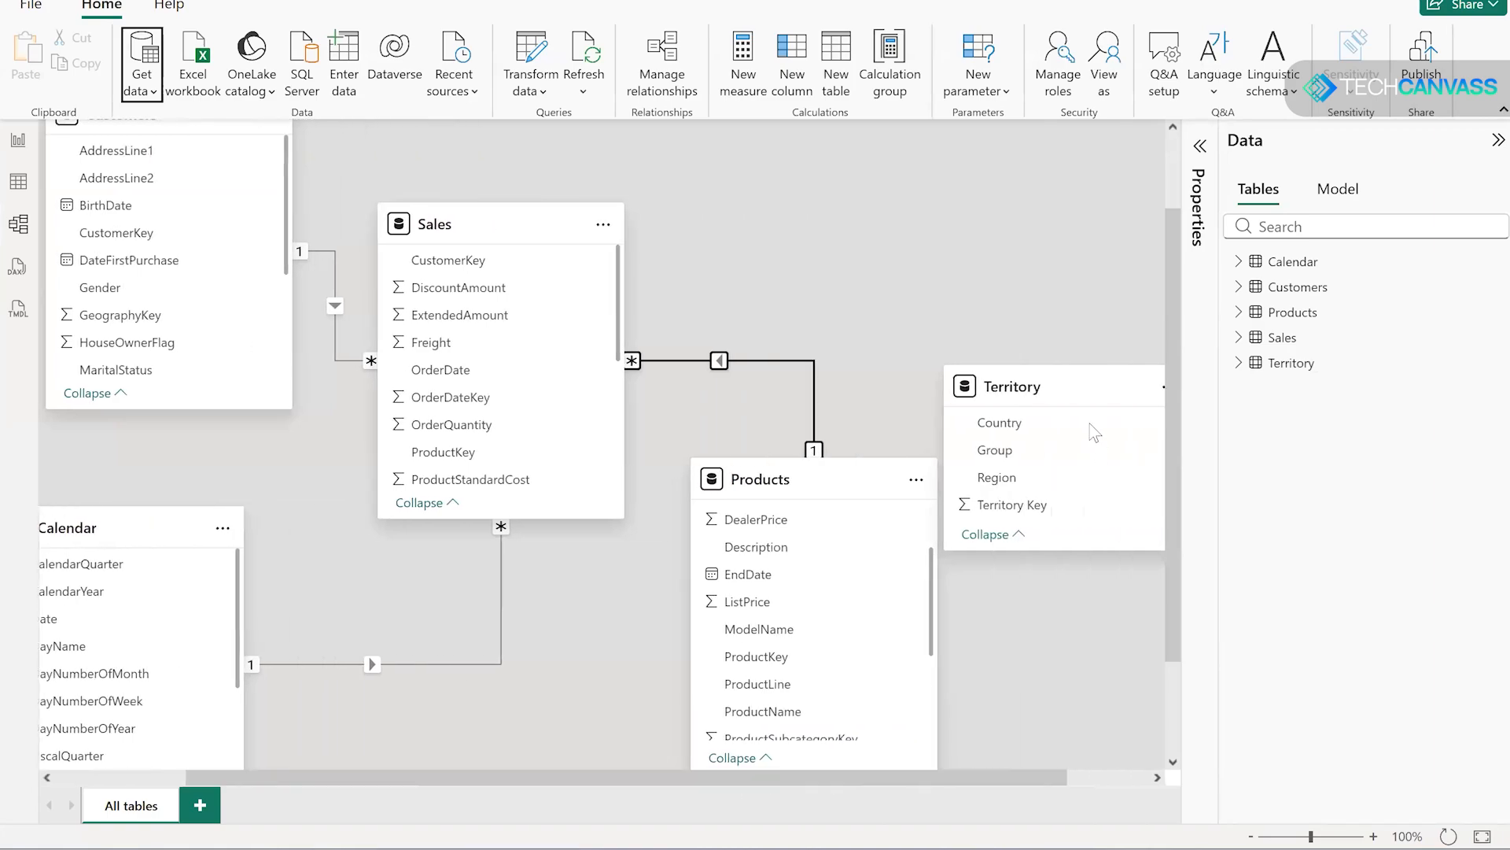
drag(1066, 370, 985, 179)
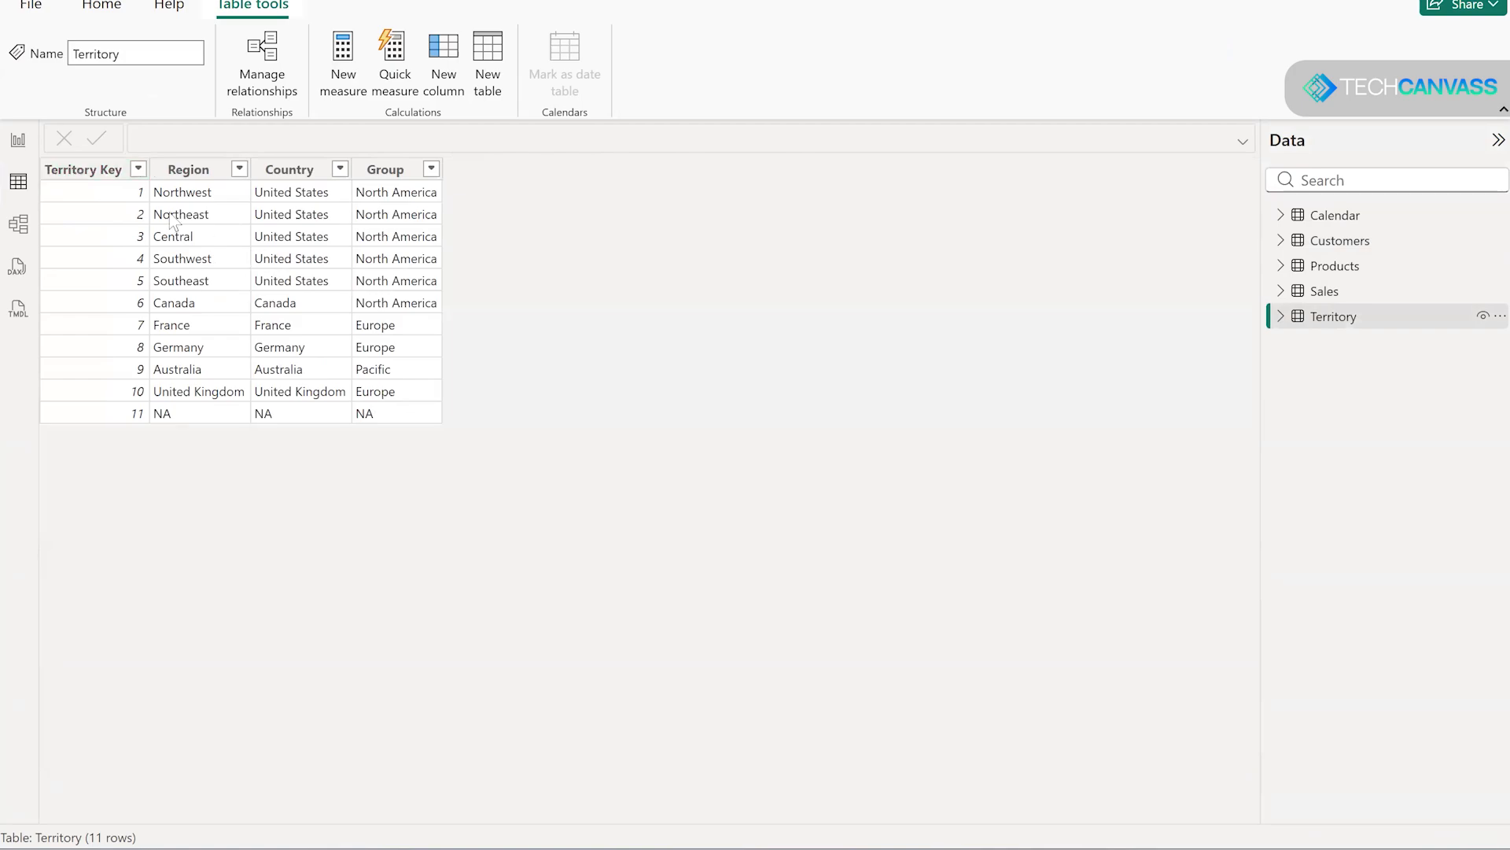
click(18, 225)
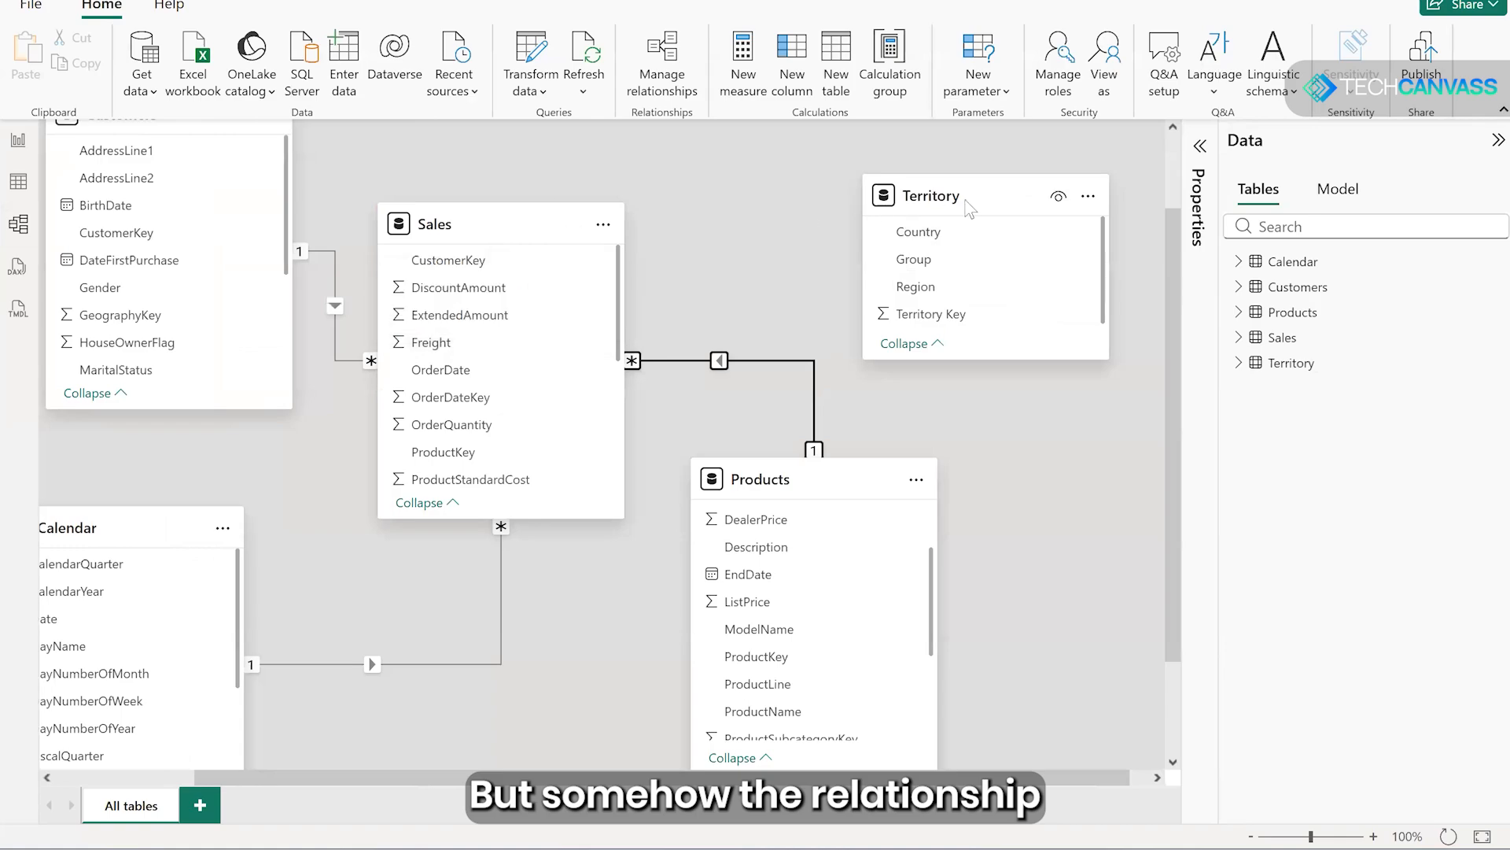
- Reposition the Territory table up and to the right of Sales and make its card slightly taller
drag(970, 199, 973, 186)
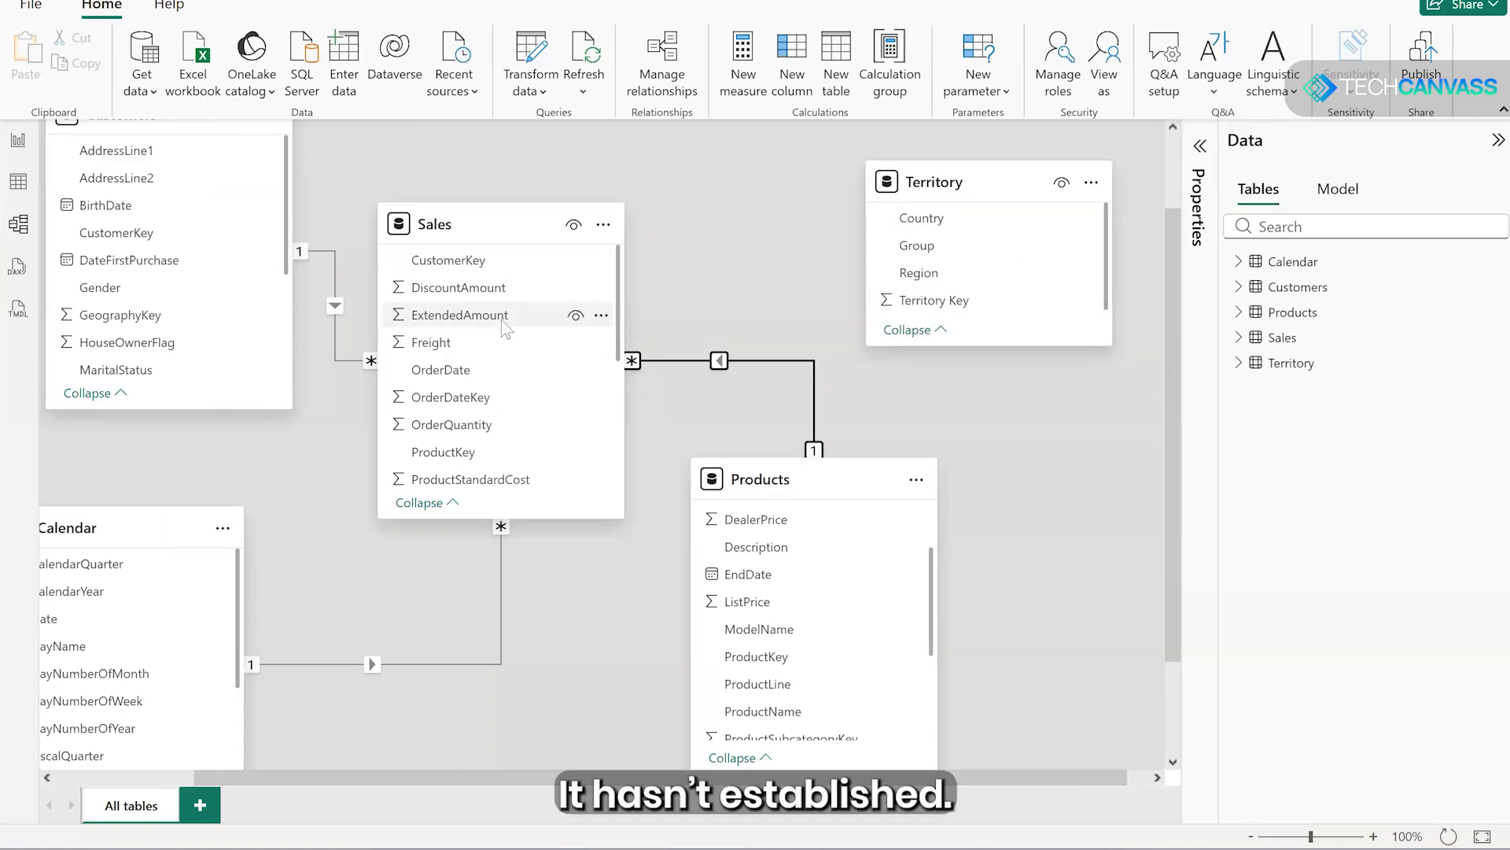
scroll(504, 328, up, 2)
mouse_move(1001, 450)
mouse_down()
mouse_move(1008, 496)
mouse_move(1015, 440)
mouse_up()
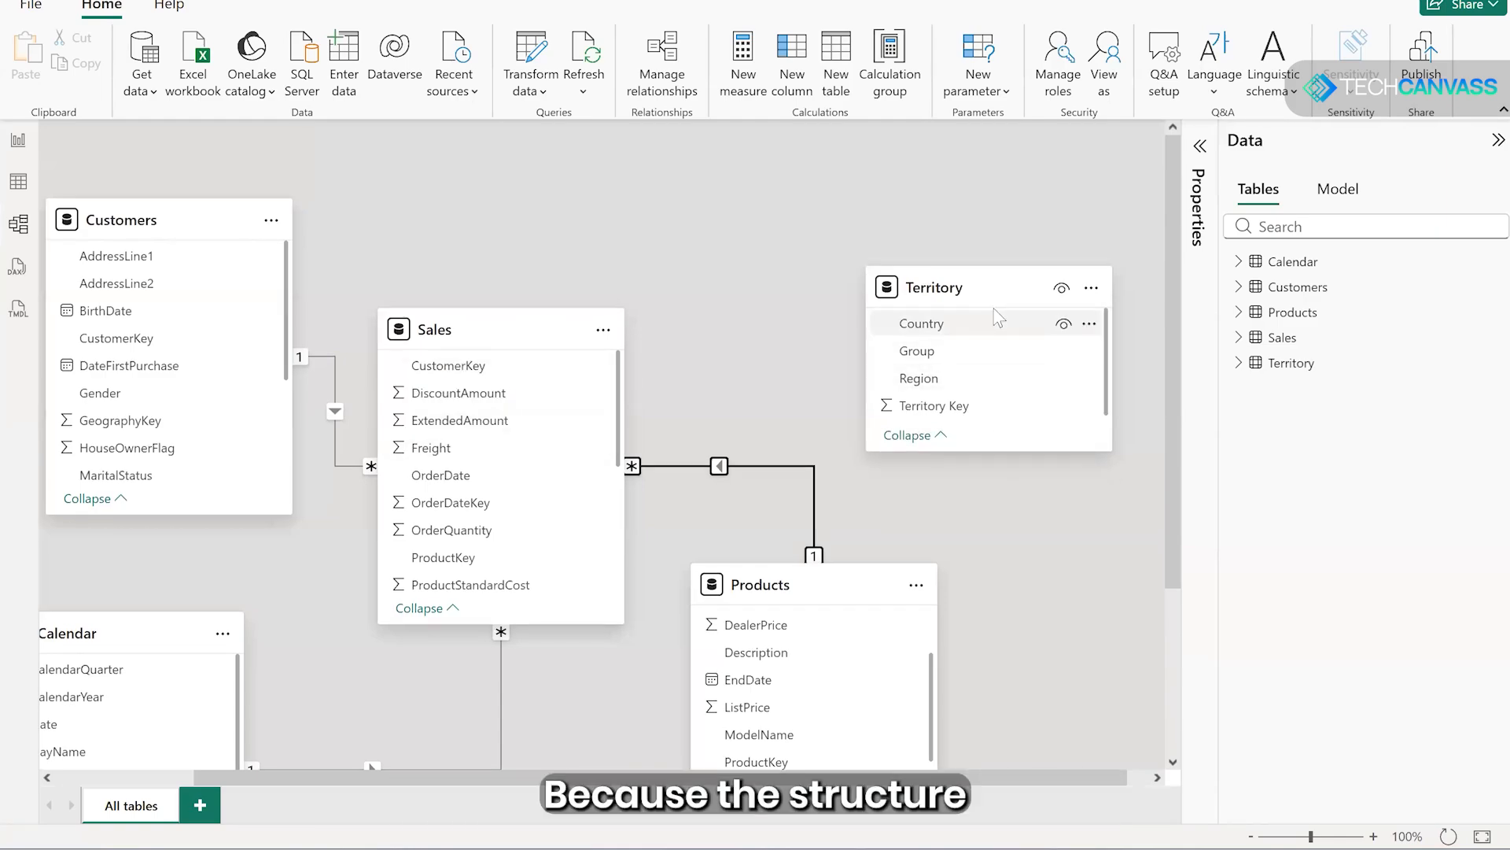
drag(976, 285, 949, 226)
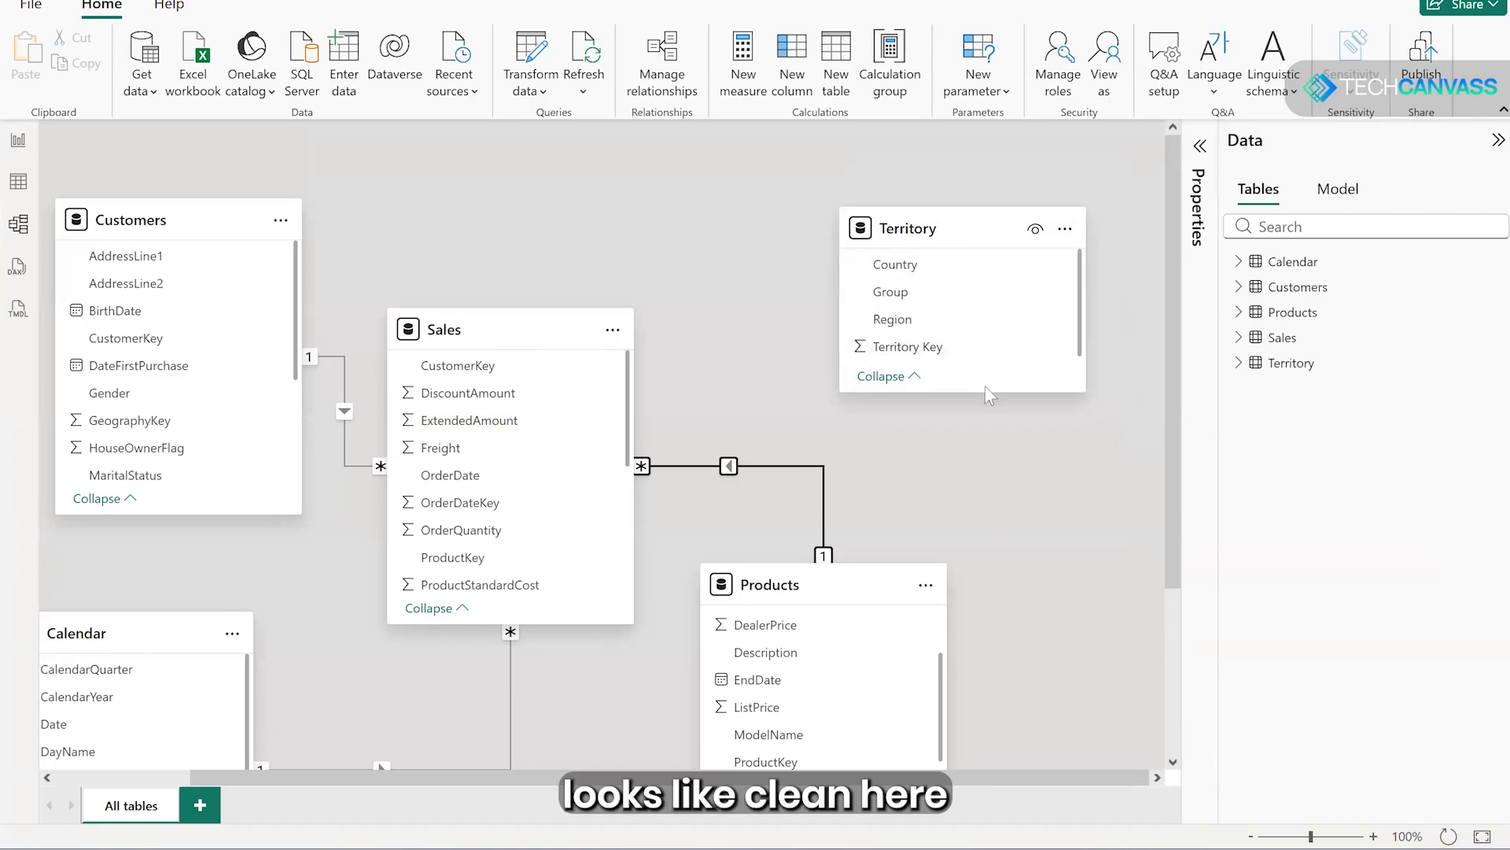
drag(987, 393, 996, 415)
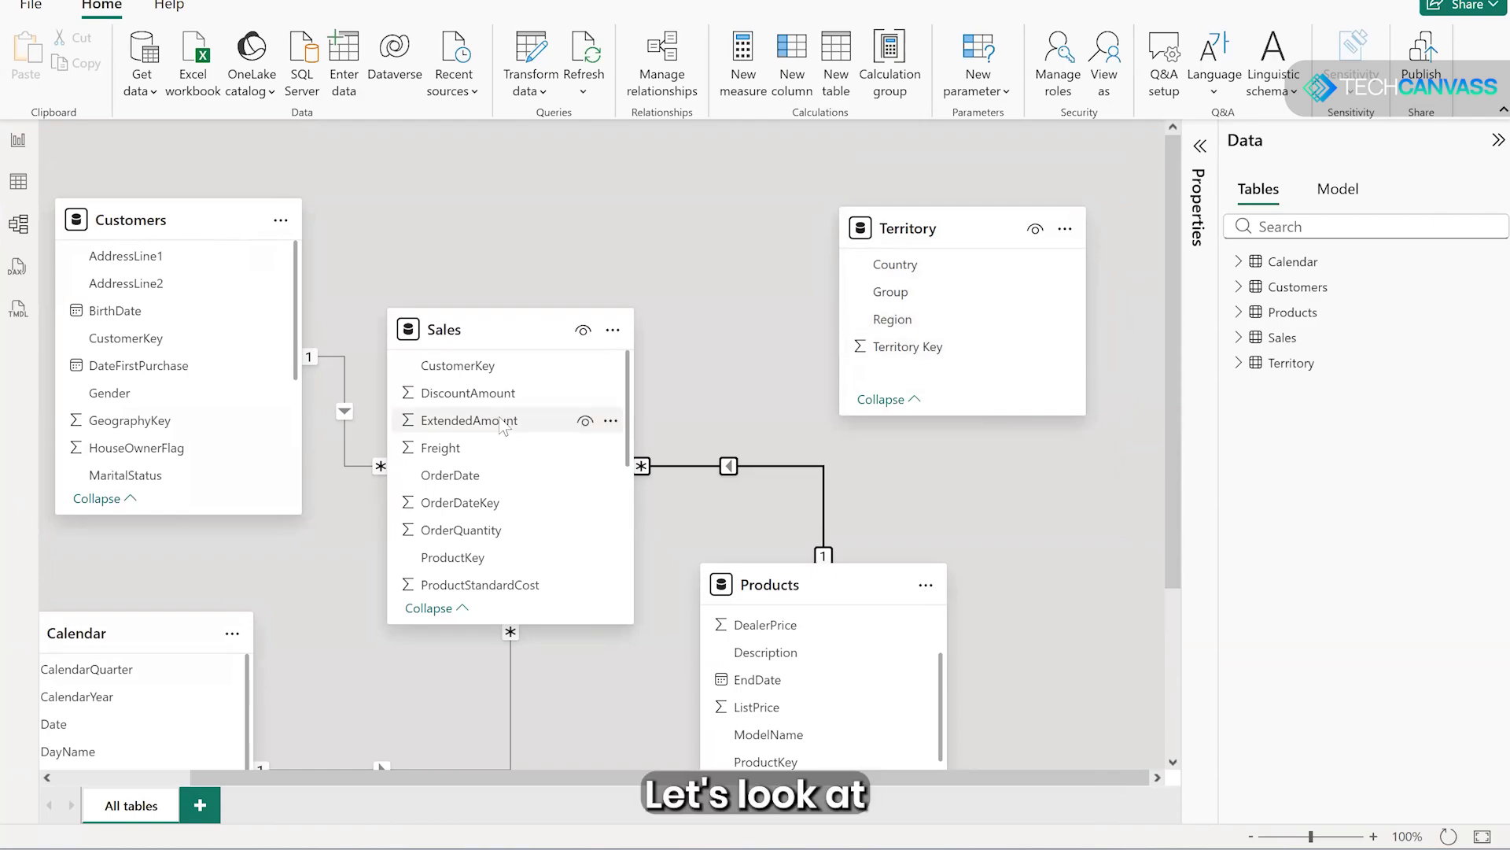
- Look through the Sales fields for a territory key and start a new relationship from the Territory table's Territory Key column
scroll(504, 426, down, 3)
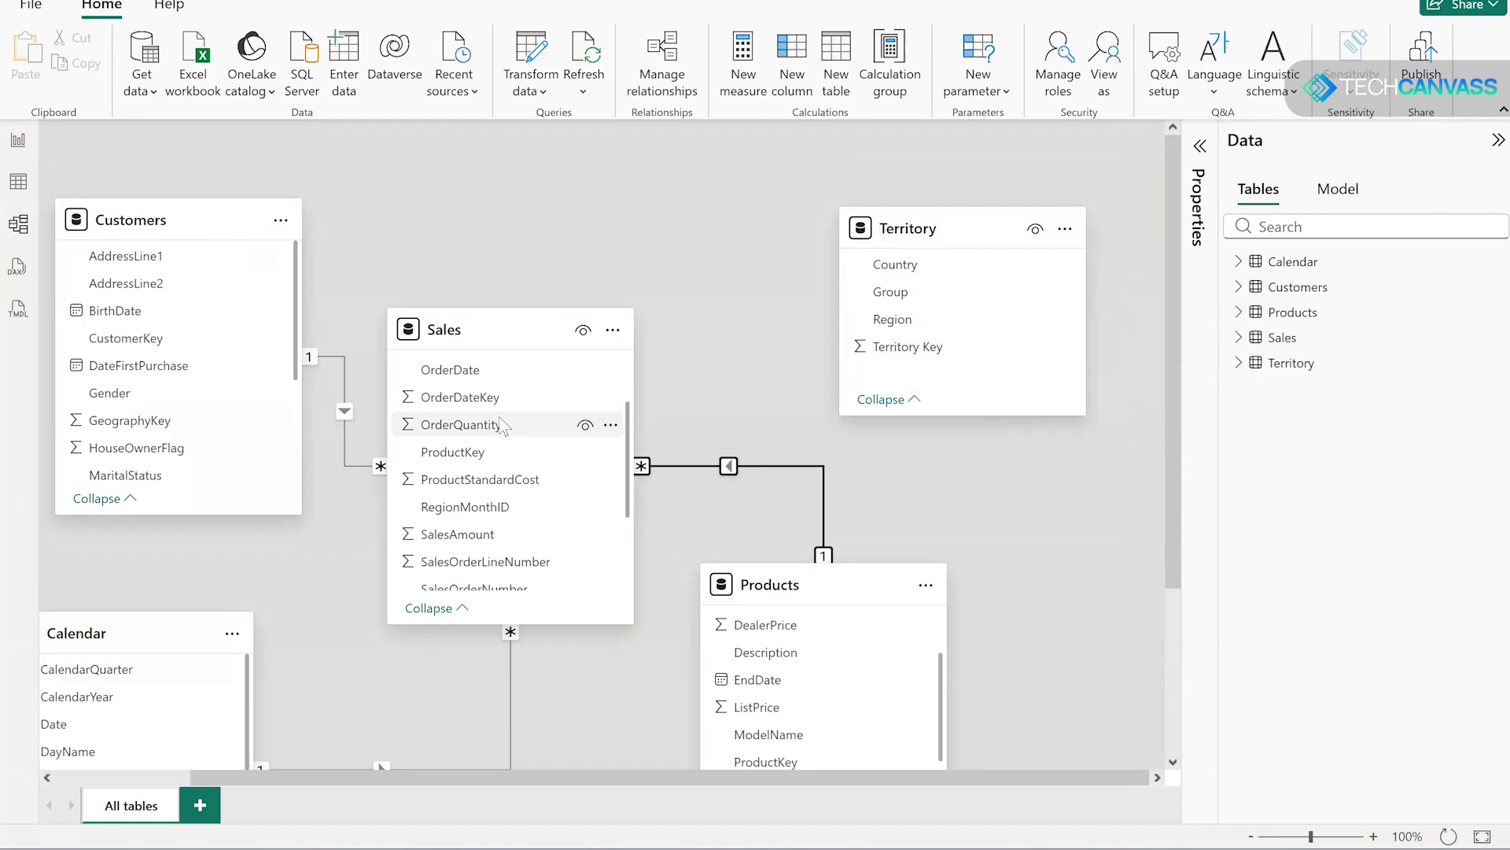
scroll(500, 424, down, 3)
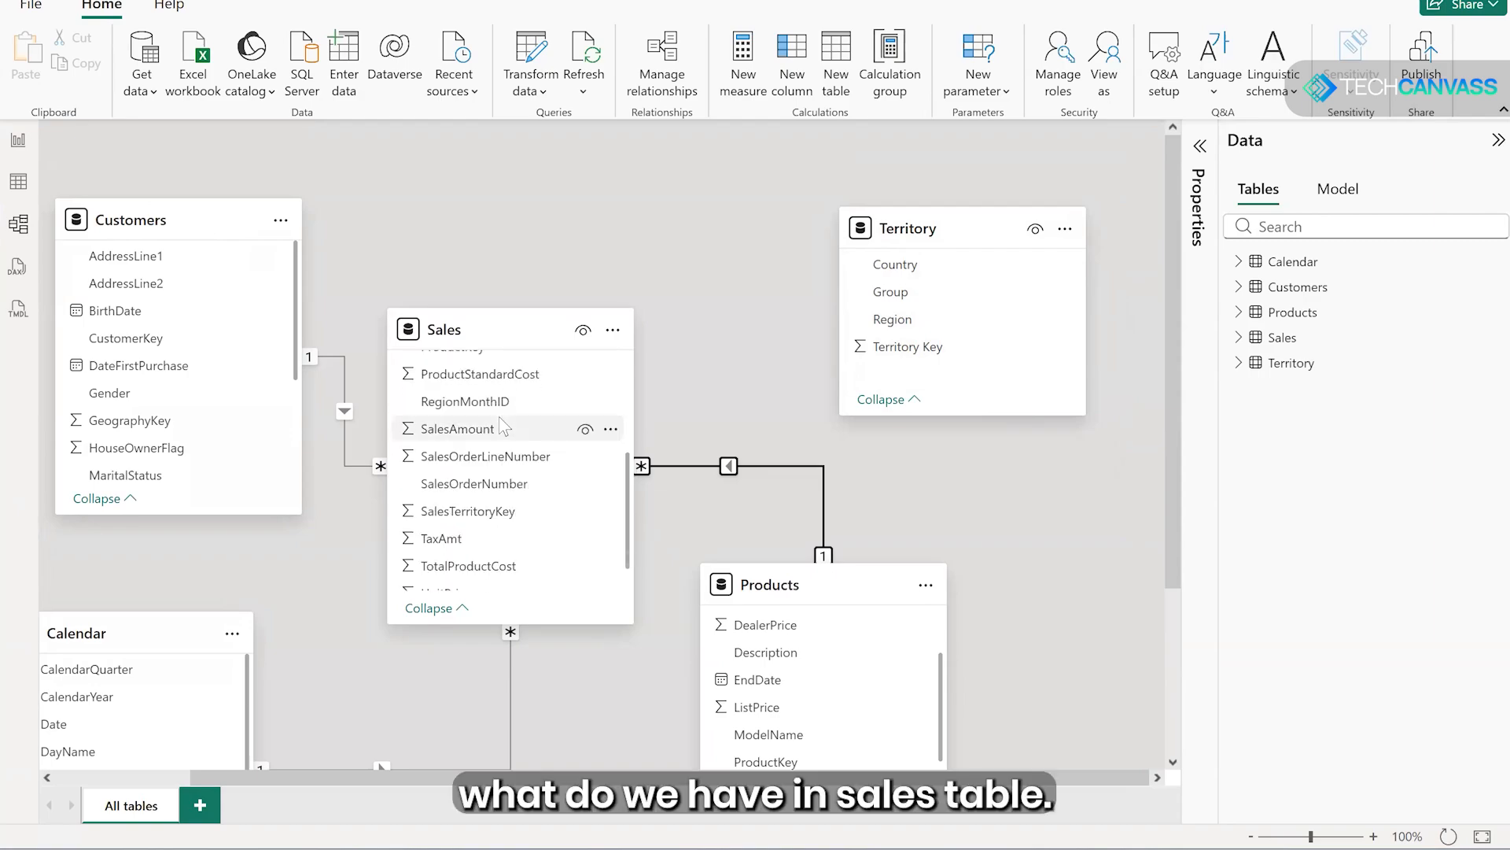
scroll(501, 424, down, 1)
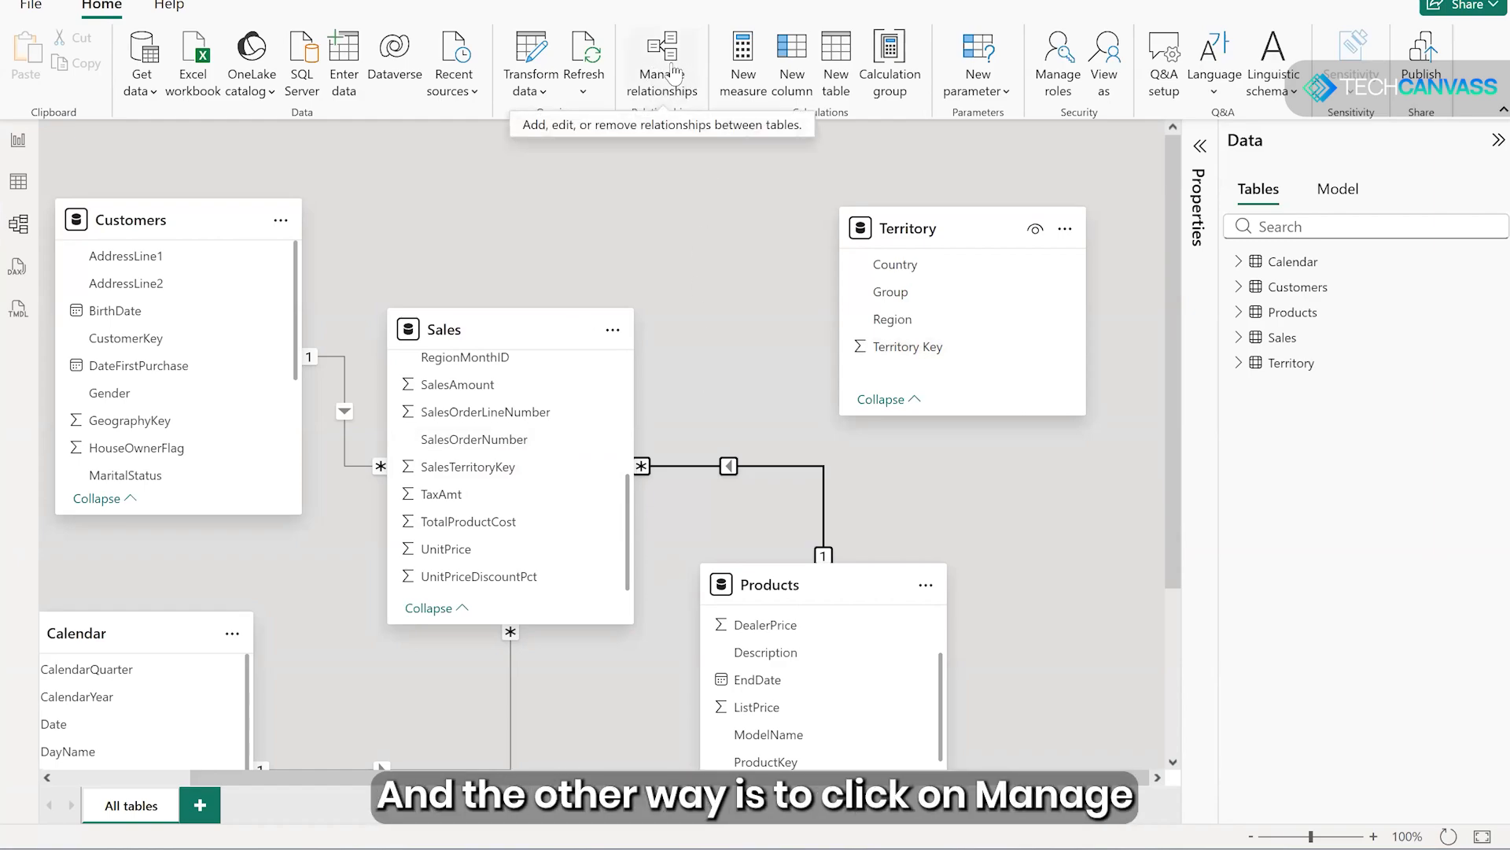
click(665, 81)
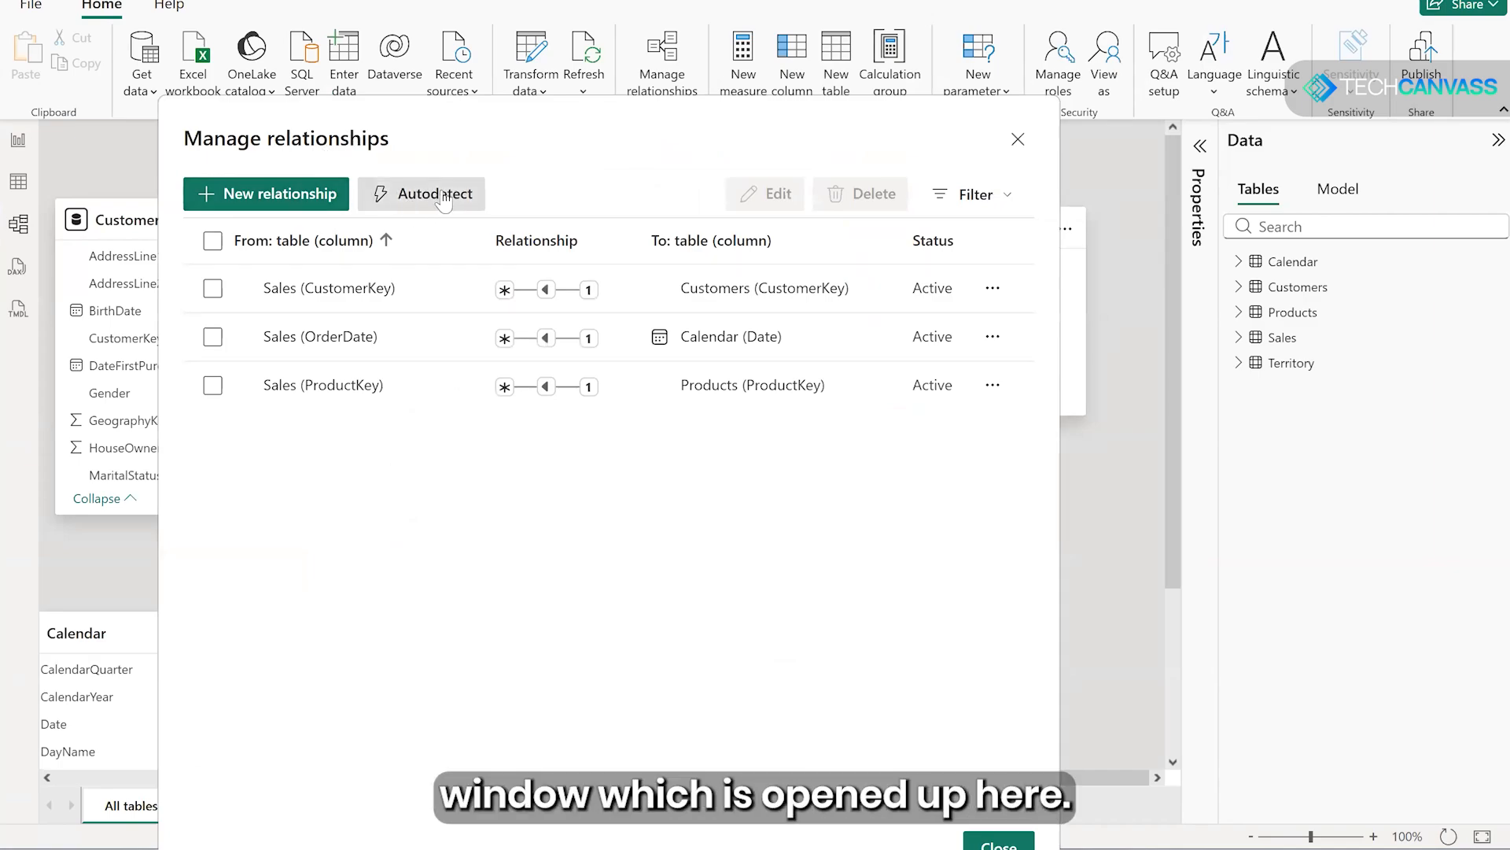
click(245, 197)
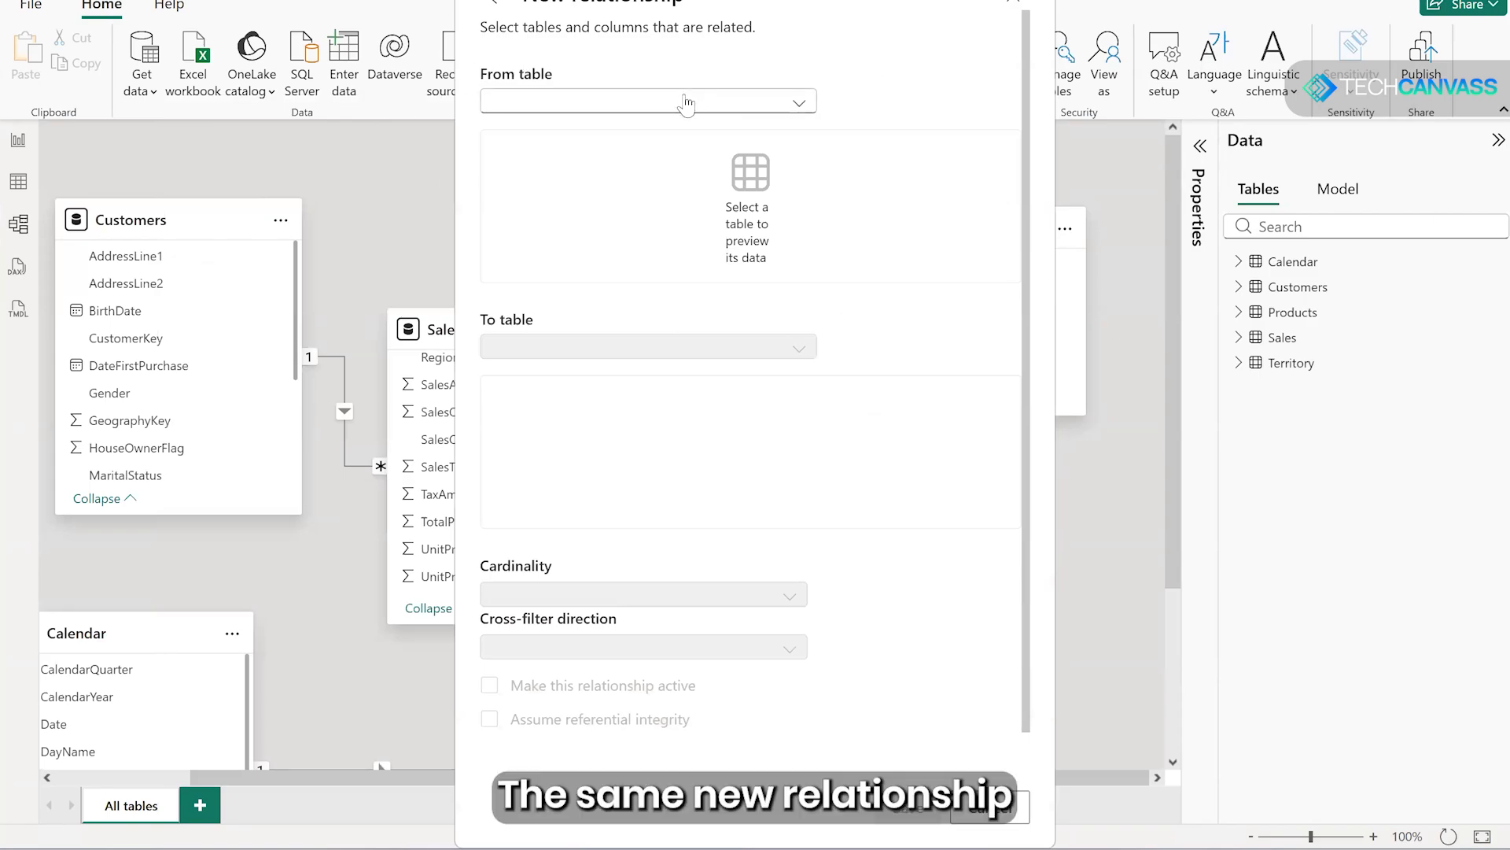
click(641, 101)
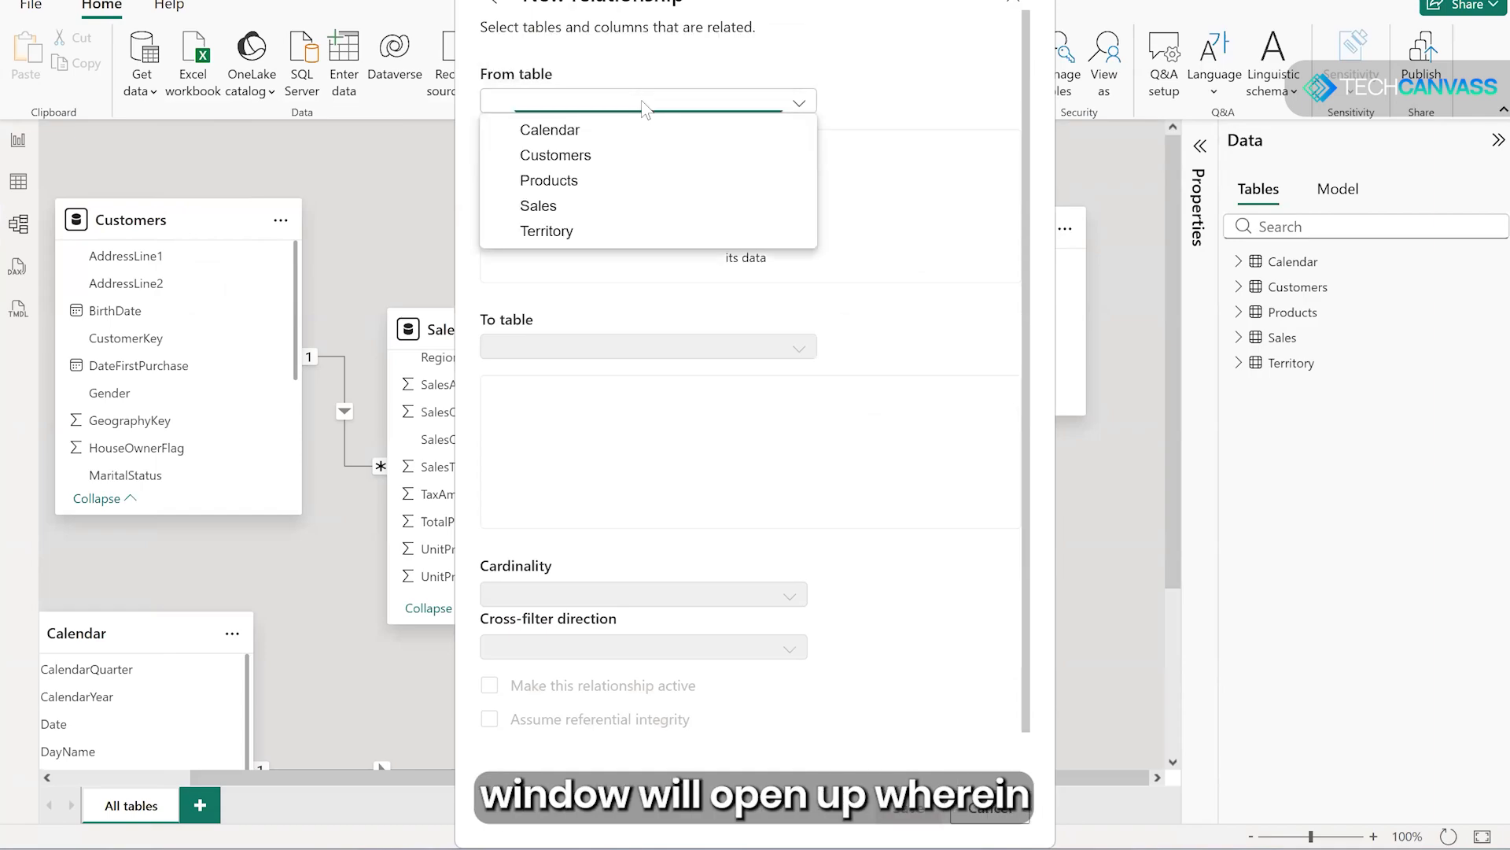
click(569, 233)
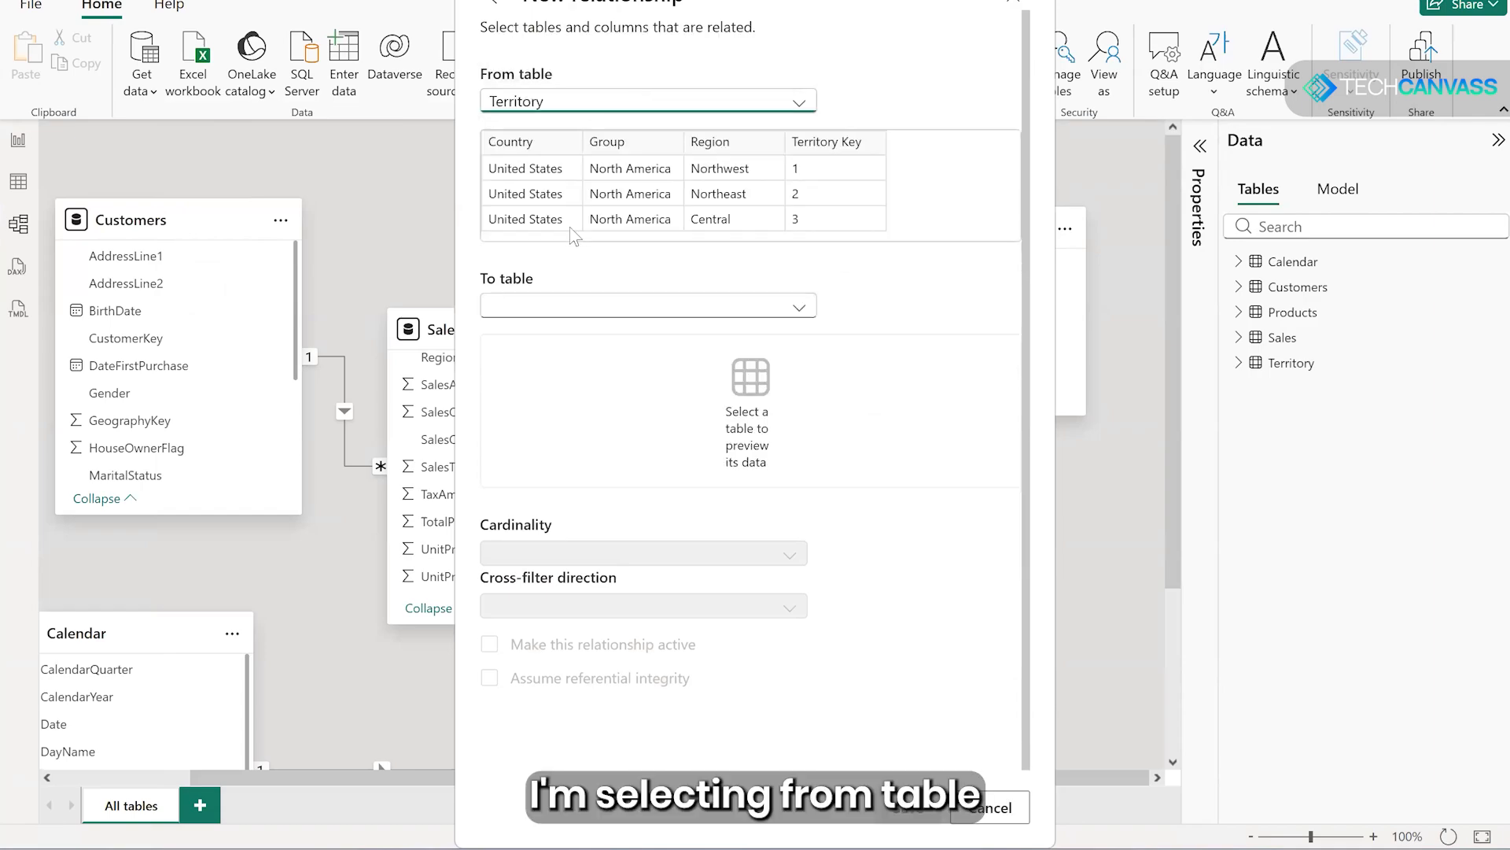
click(832, 145)
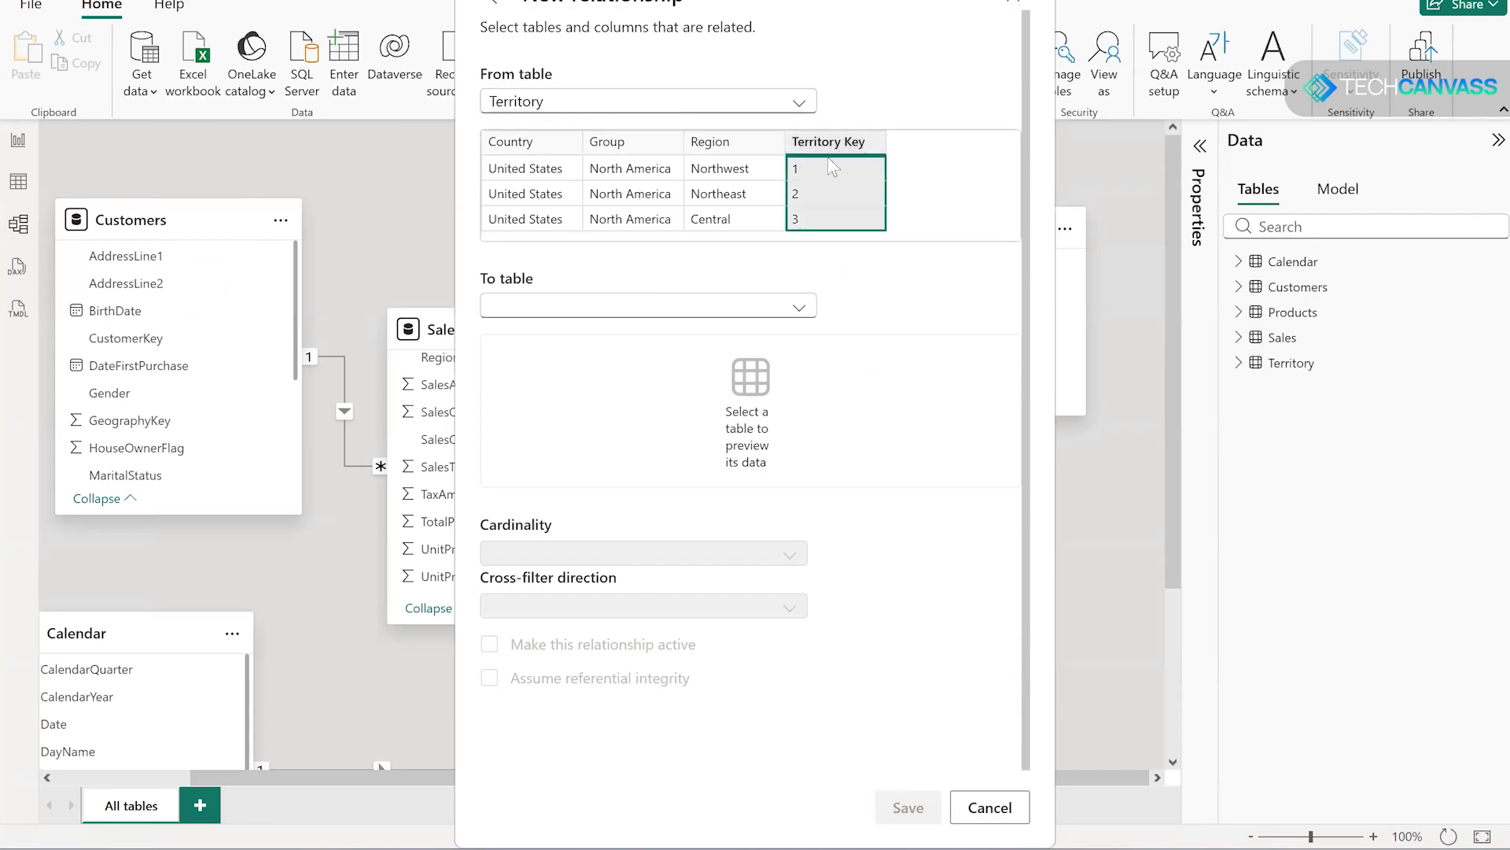
- Choose Sales as the related table of the new relationship and SalesTerritoryKey as its matching column
click(641, 306)
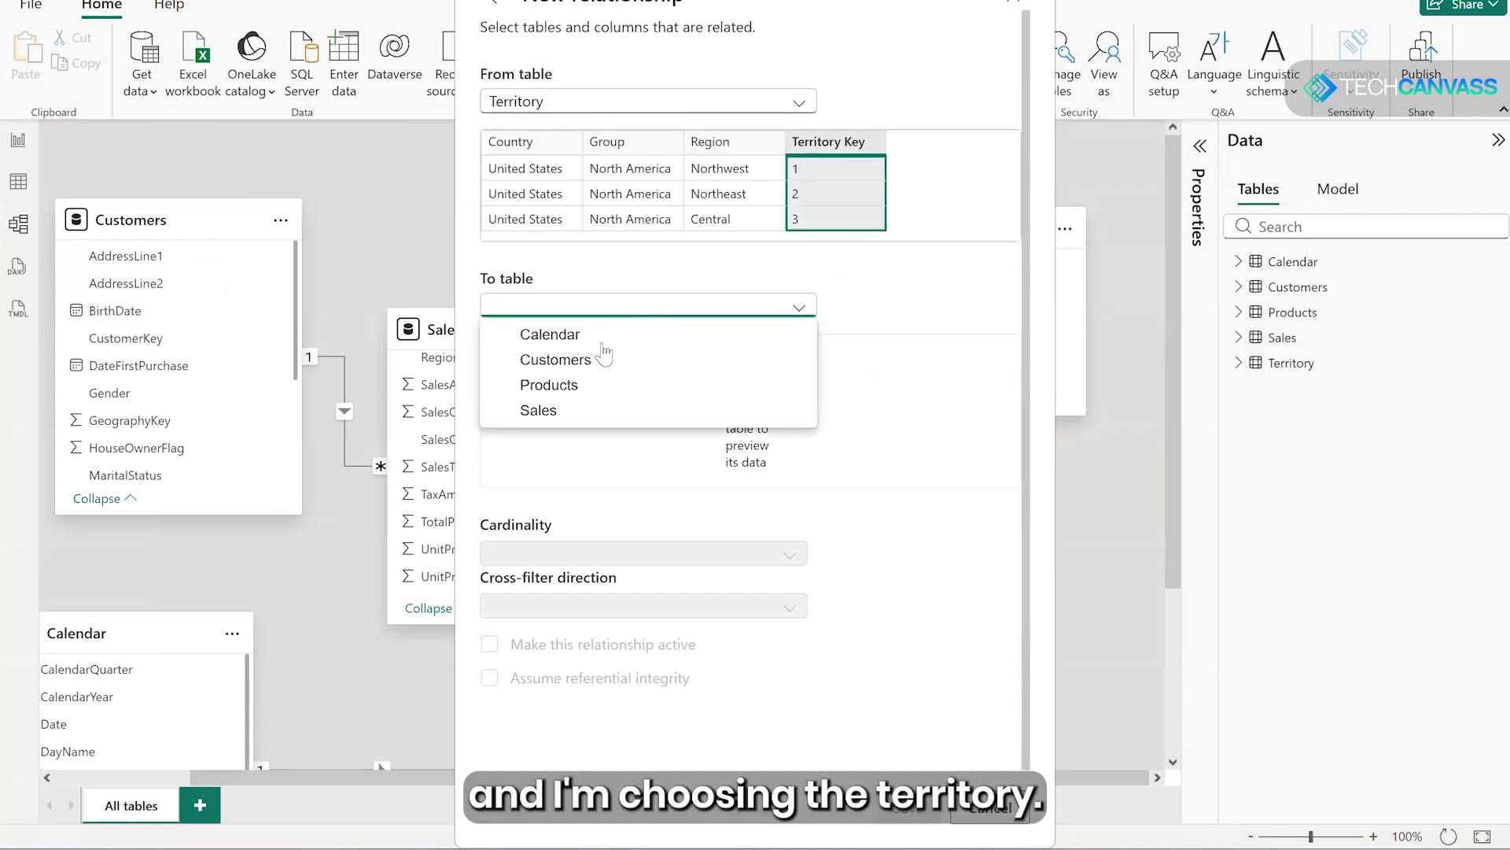
click(538, 410)
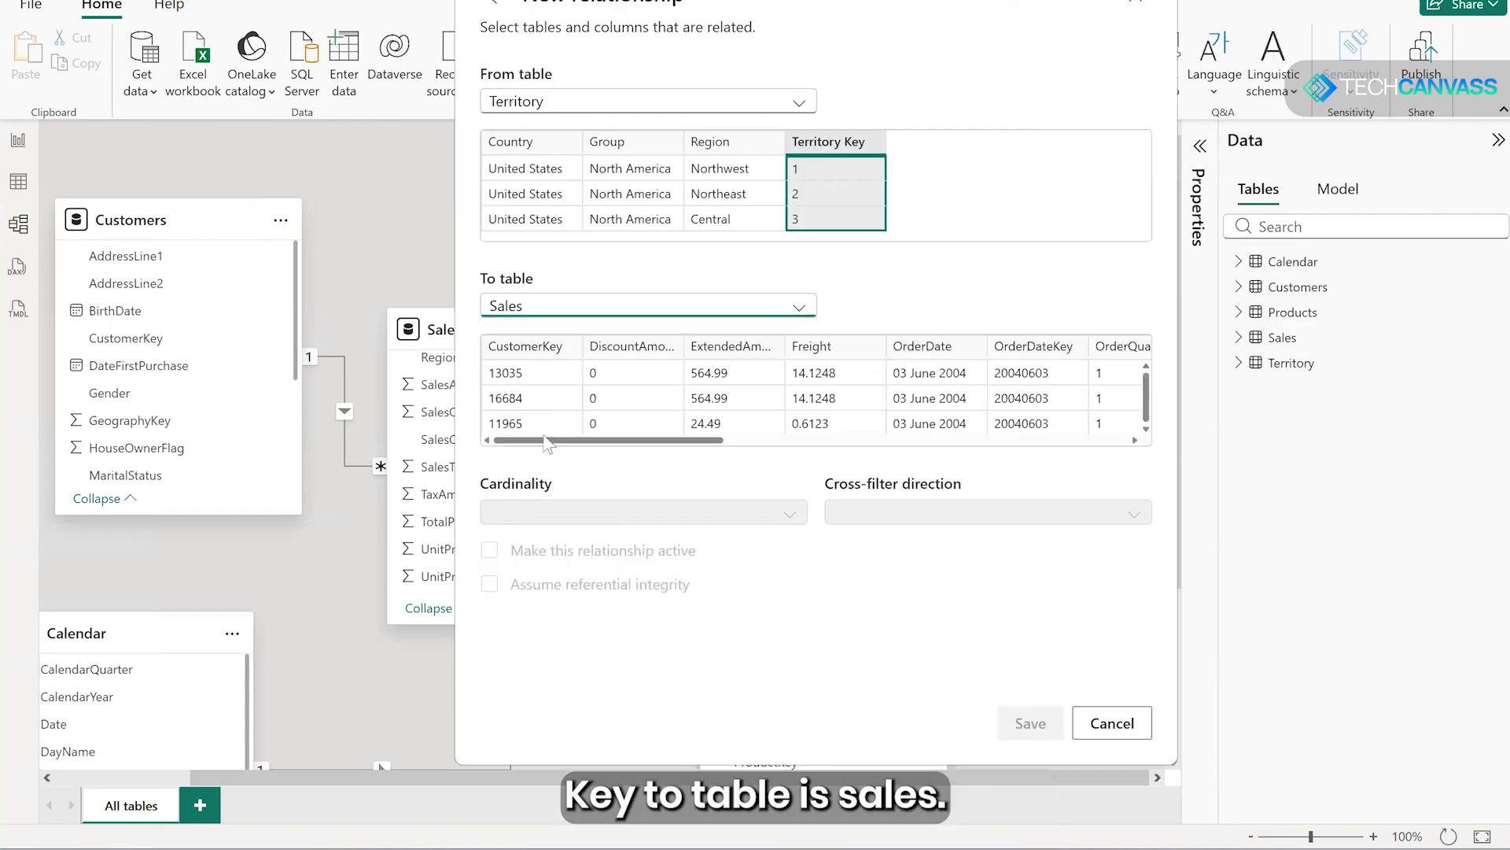
drag(554, 441, 840, 429)
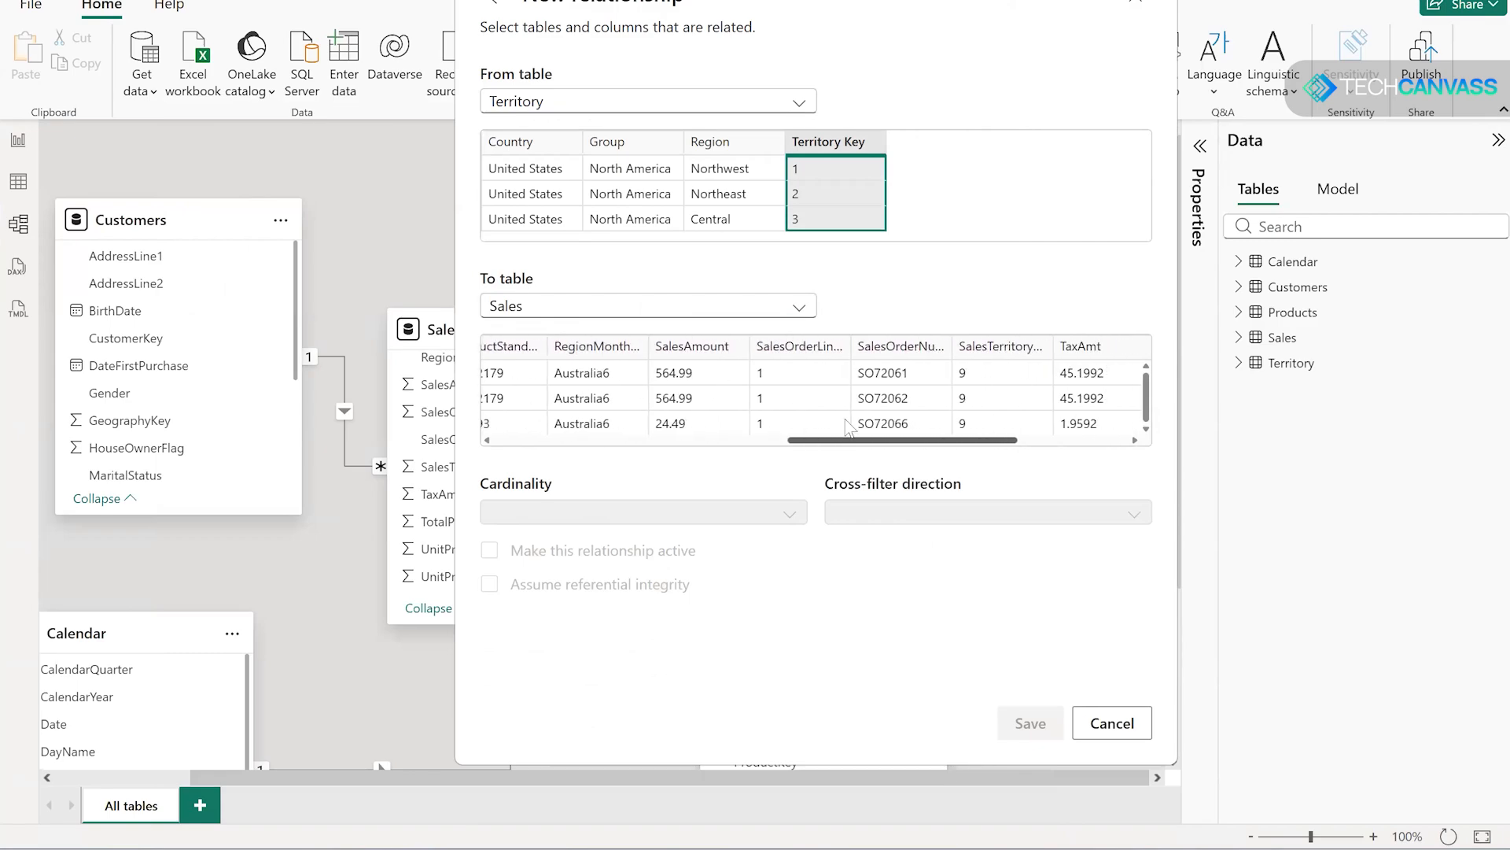
click(995, 352)
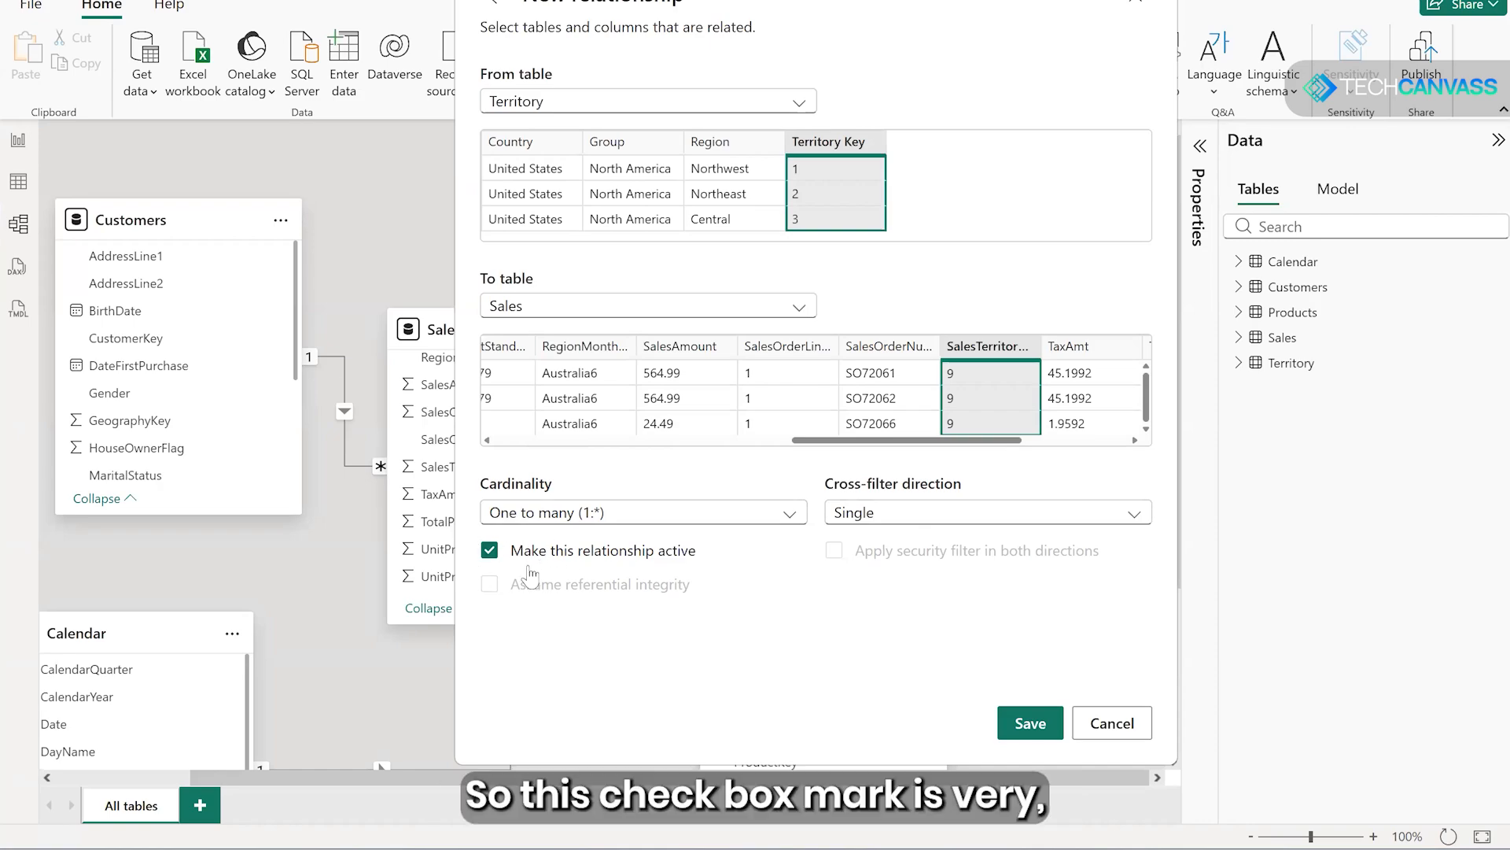
- Save the active one-to-many relationship from Territory Key to SalesTerritoryKey and close the relationship manager
click(1029, 725)
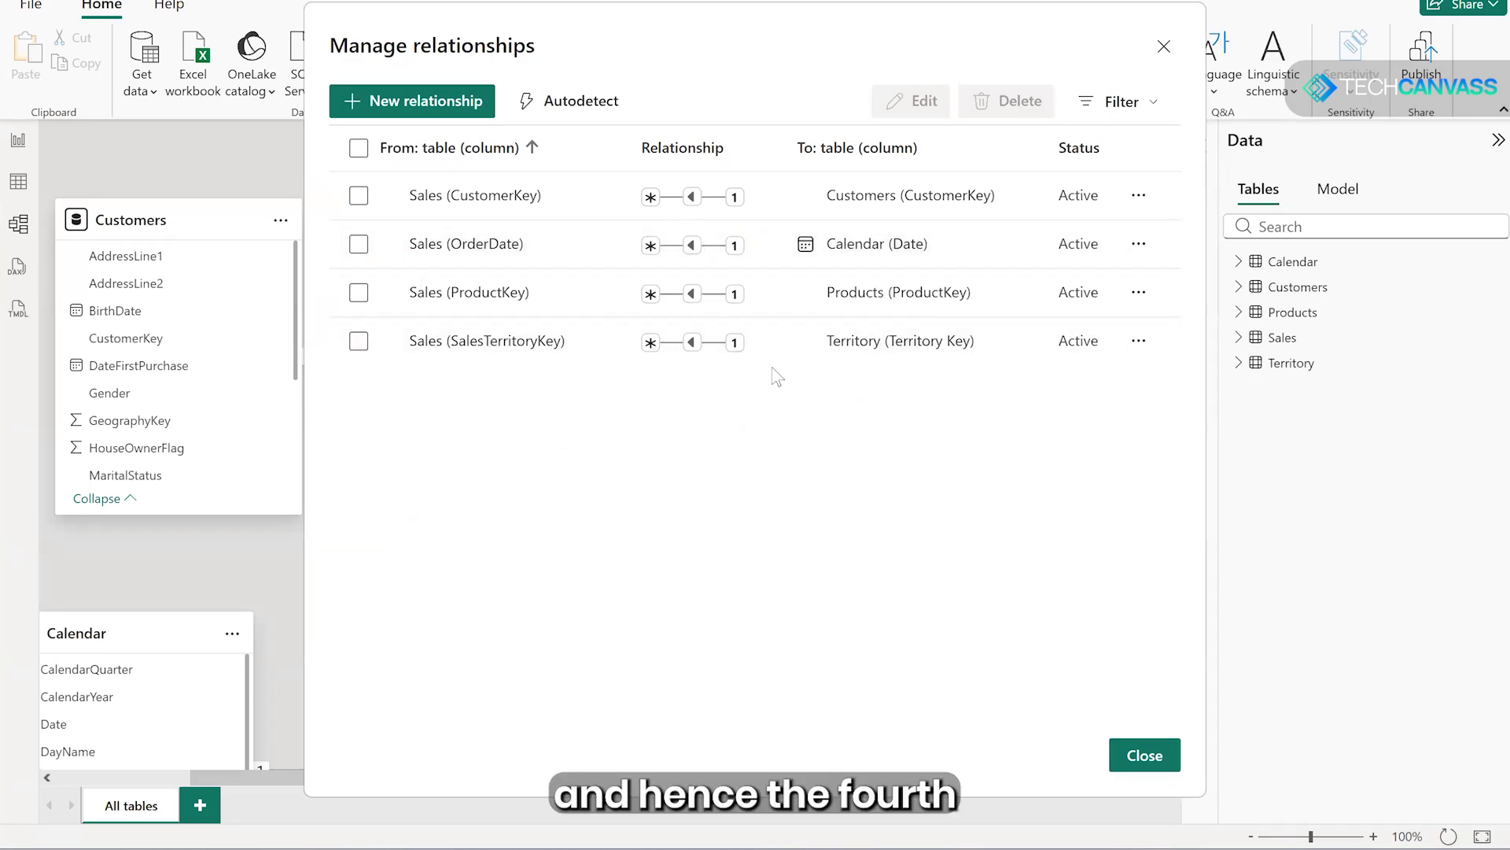
click(1143, 760)
- Spread the Territory, Products, Calendar and Customers tables outward around the Sales table in the model diagram
drag(901, 194, 1050, 195)
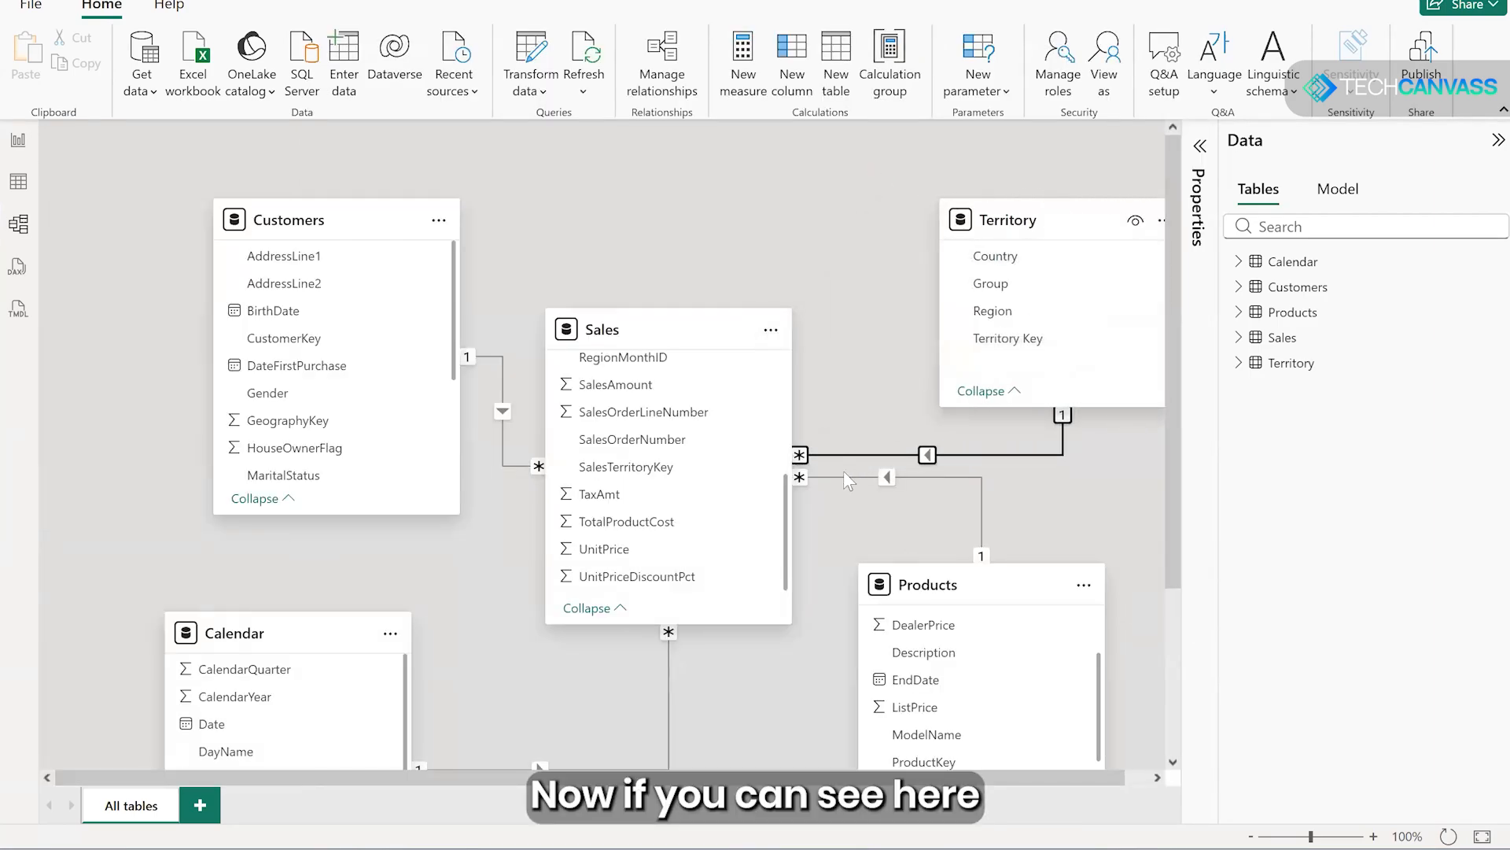
scroll(840, 478, down, 2)
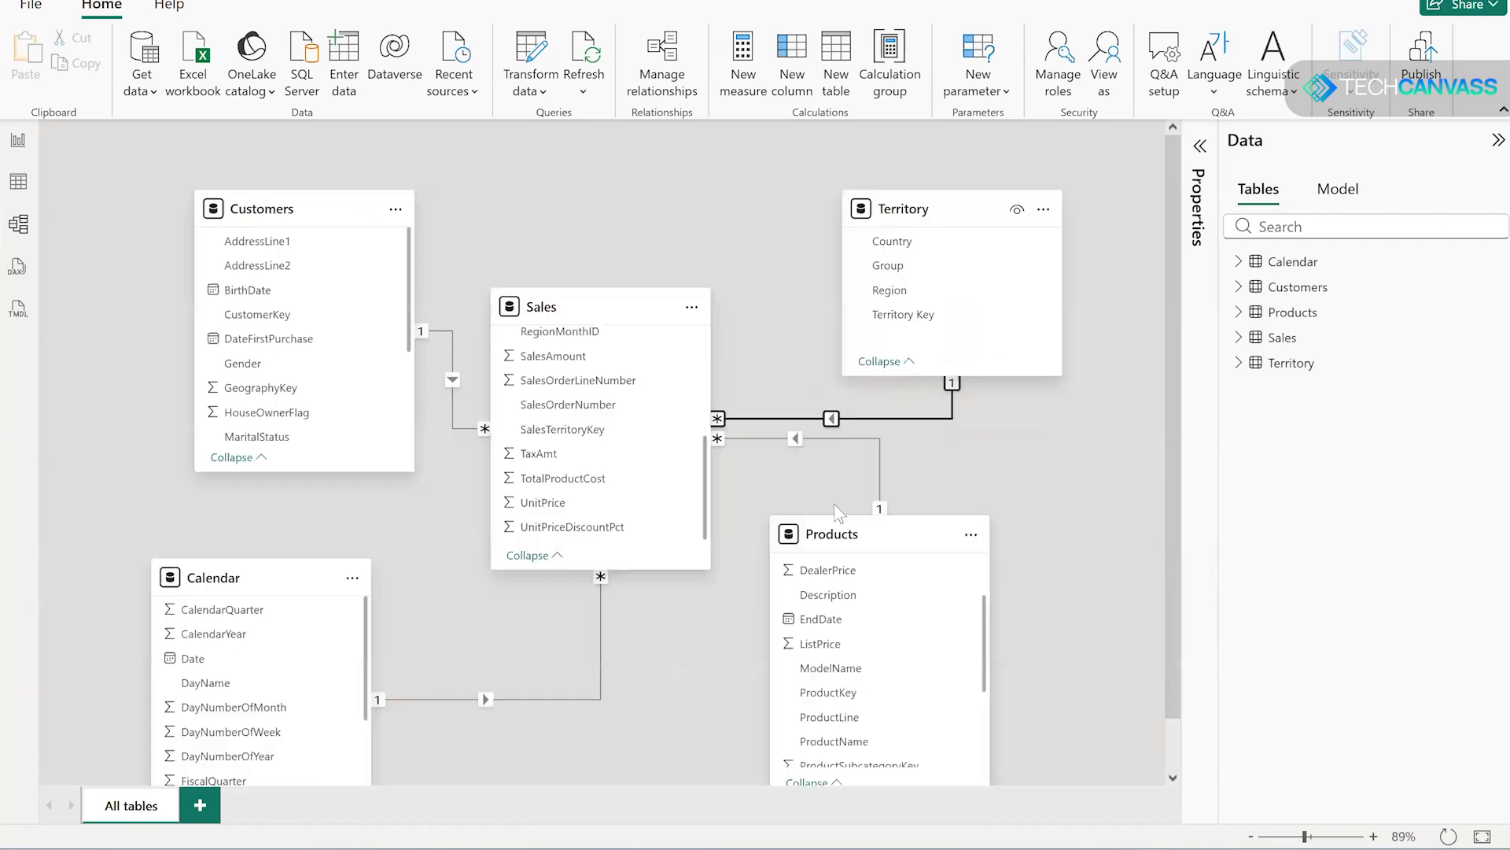
drag(879, 528, 929, 570)
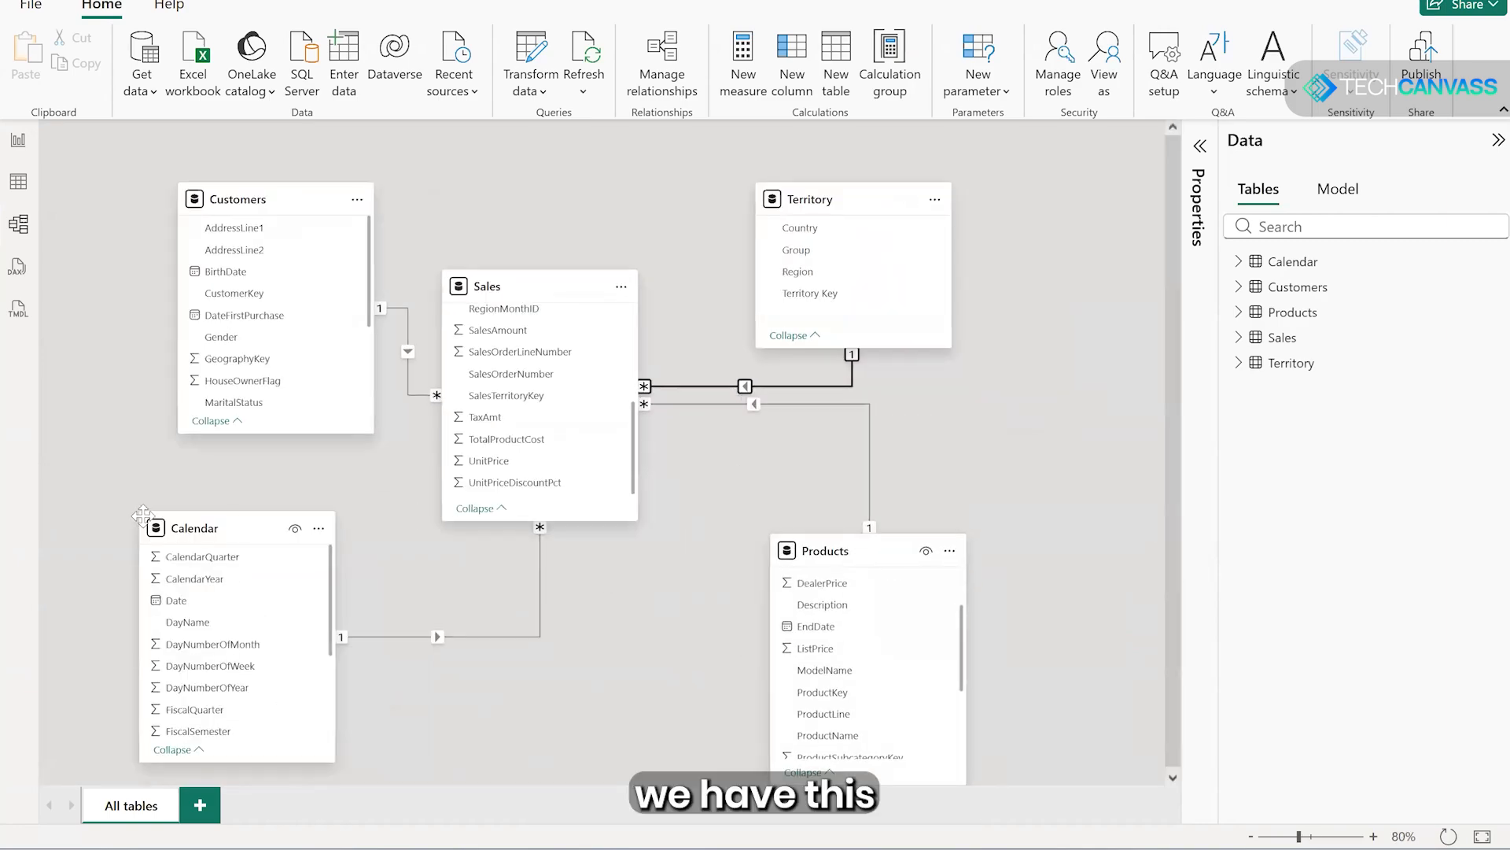
drag(228, 537, 114, 504)
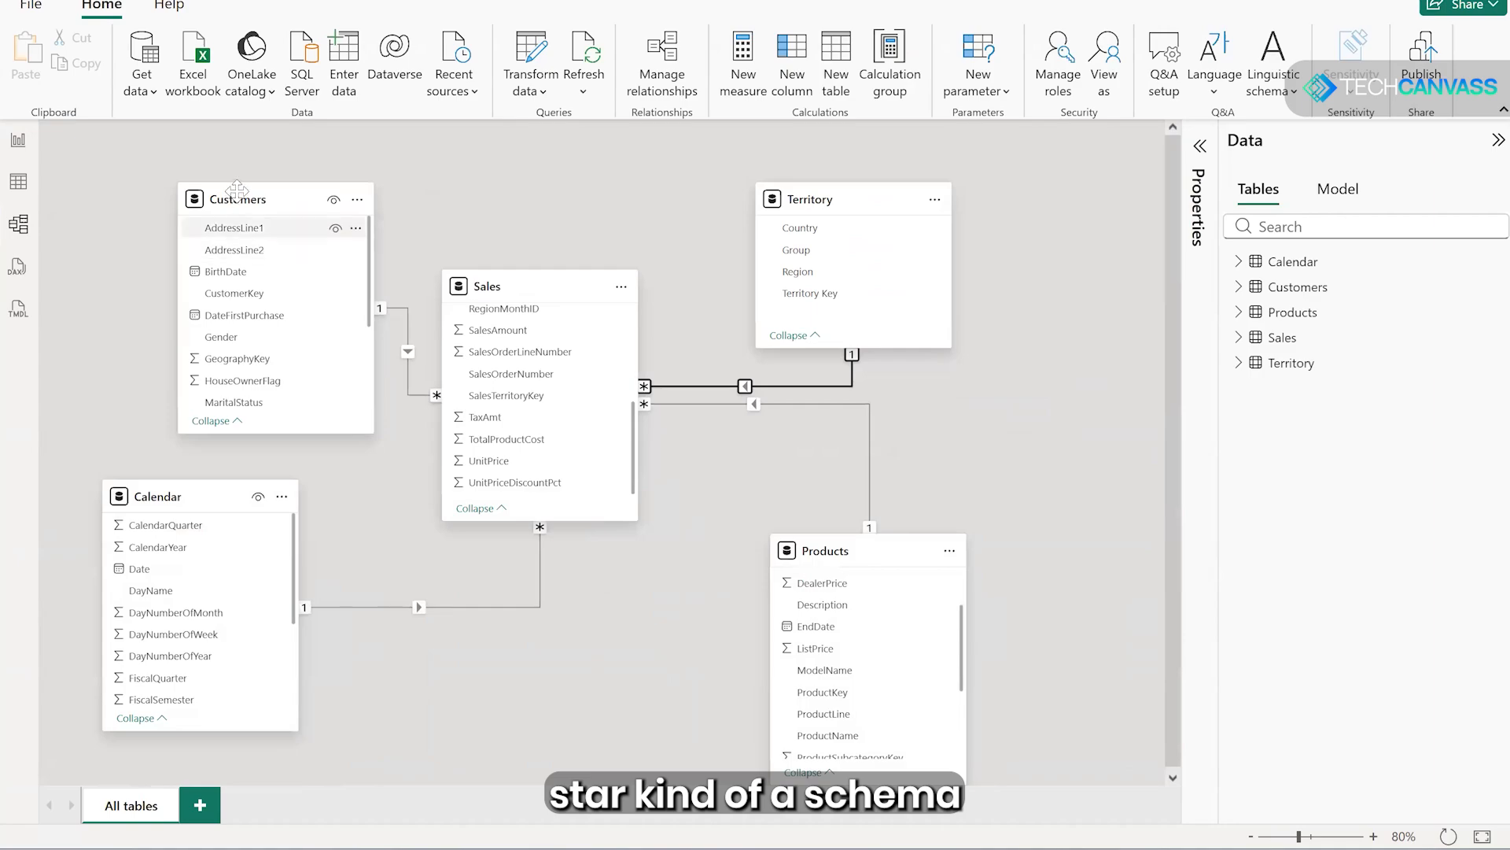
drag(236, 199, 161, 199)
- Shorten the Sales card and shift it toward the diagram's centre, moving Territory and Products farther right and Calendar lower
drag(526, 266, 526, 319)
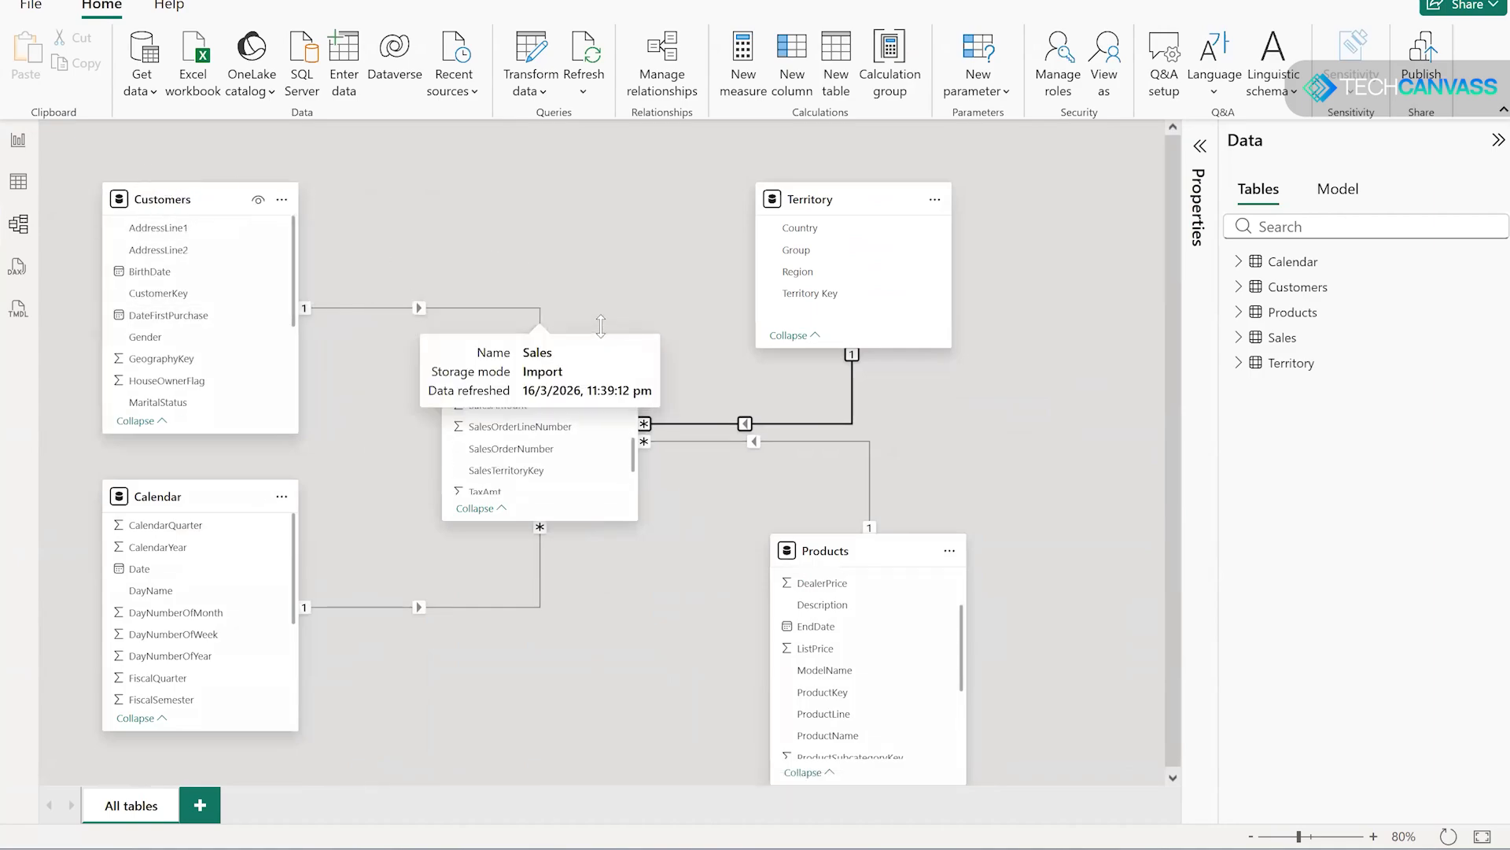
drag(594, 361, 657, 382)
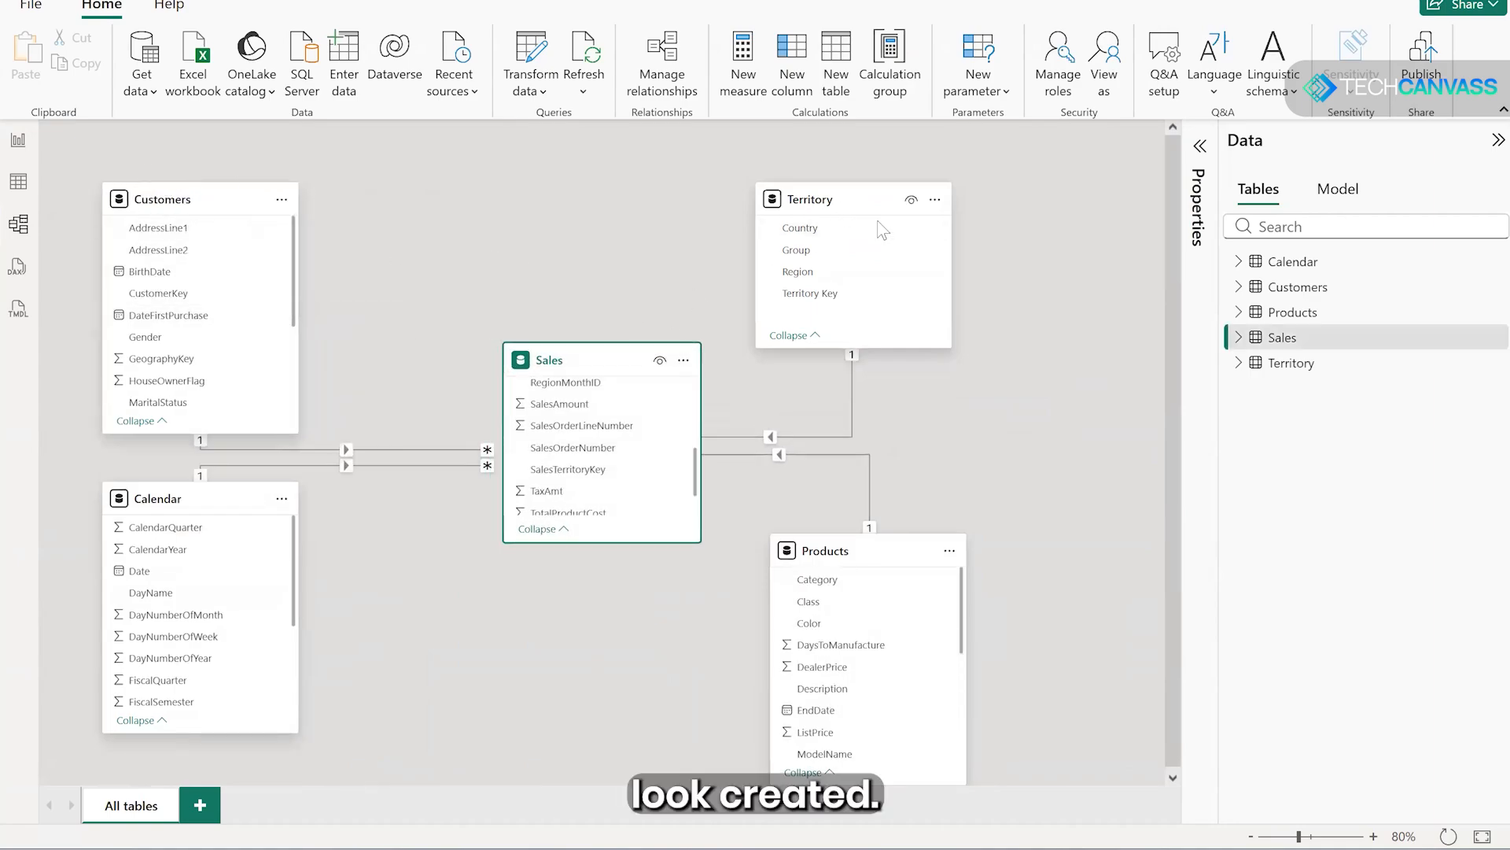
drag(882, 212, 939, 226)
drag(883, 578, 954, 604)
drag(217, 508, 231, 588)
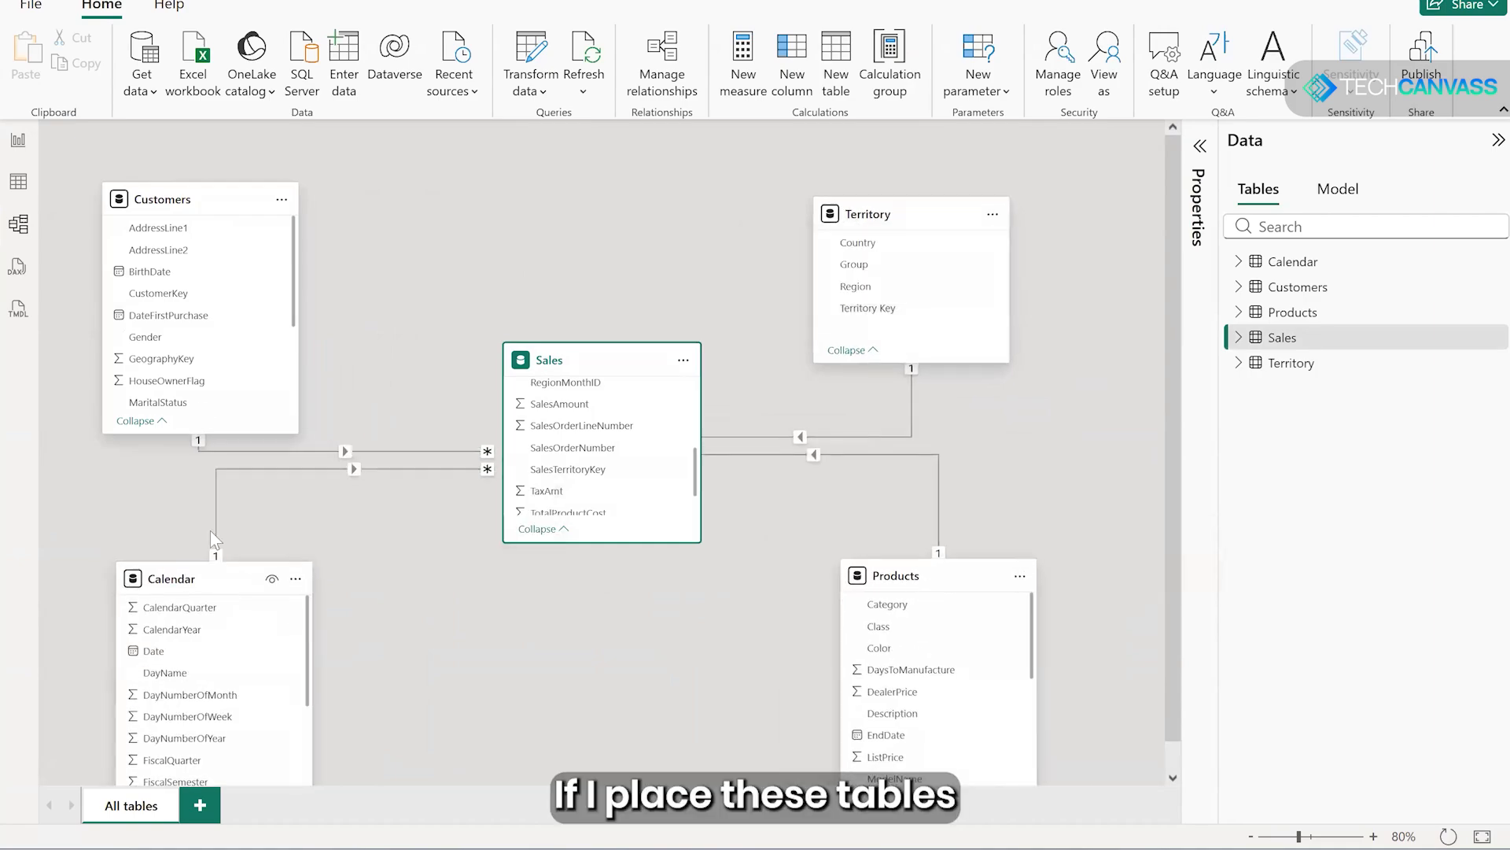
drag(189, 187, 192, 188)
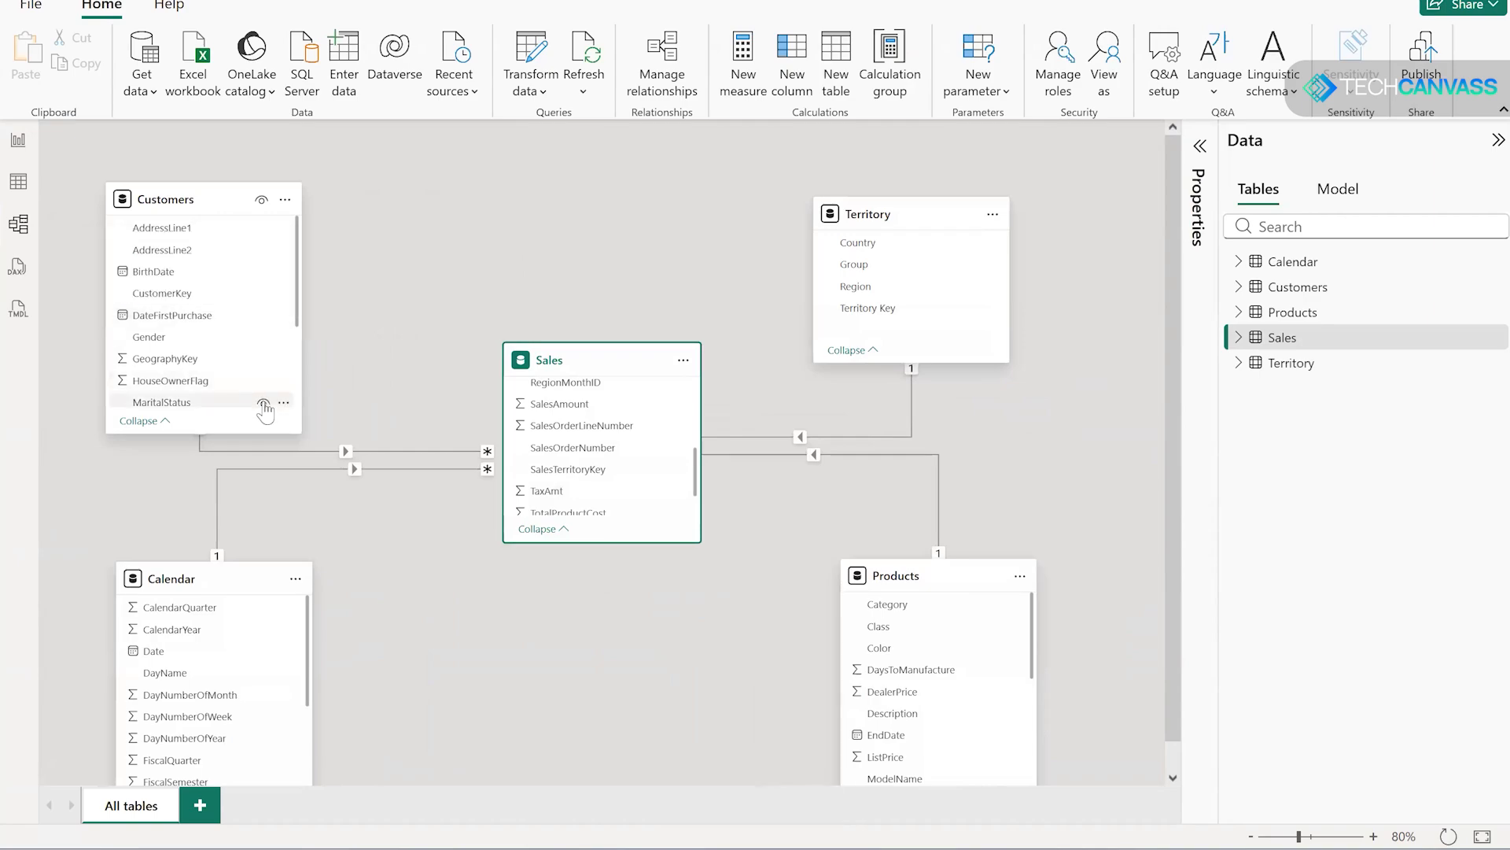
- Finish the star layout by lowering Calendar and Products and placing Sales midway between the four dimension tables
scroll(351, 404, down, 2)
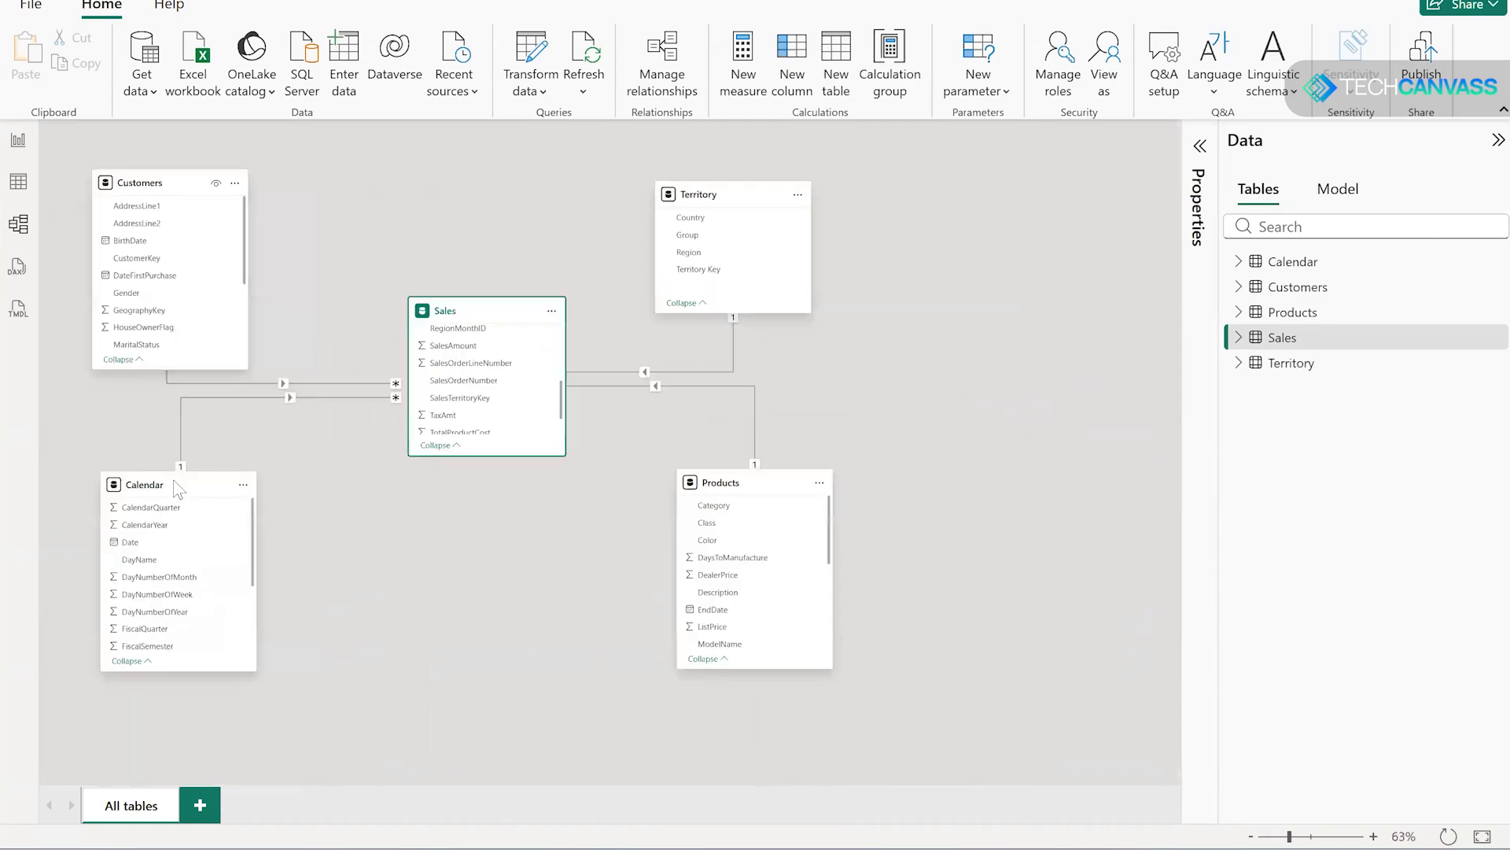
drag(175, 523, 169, 603)
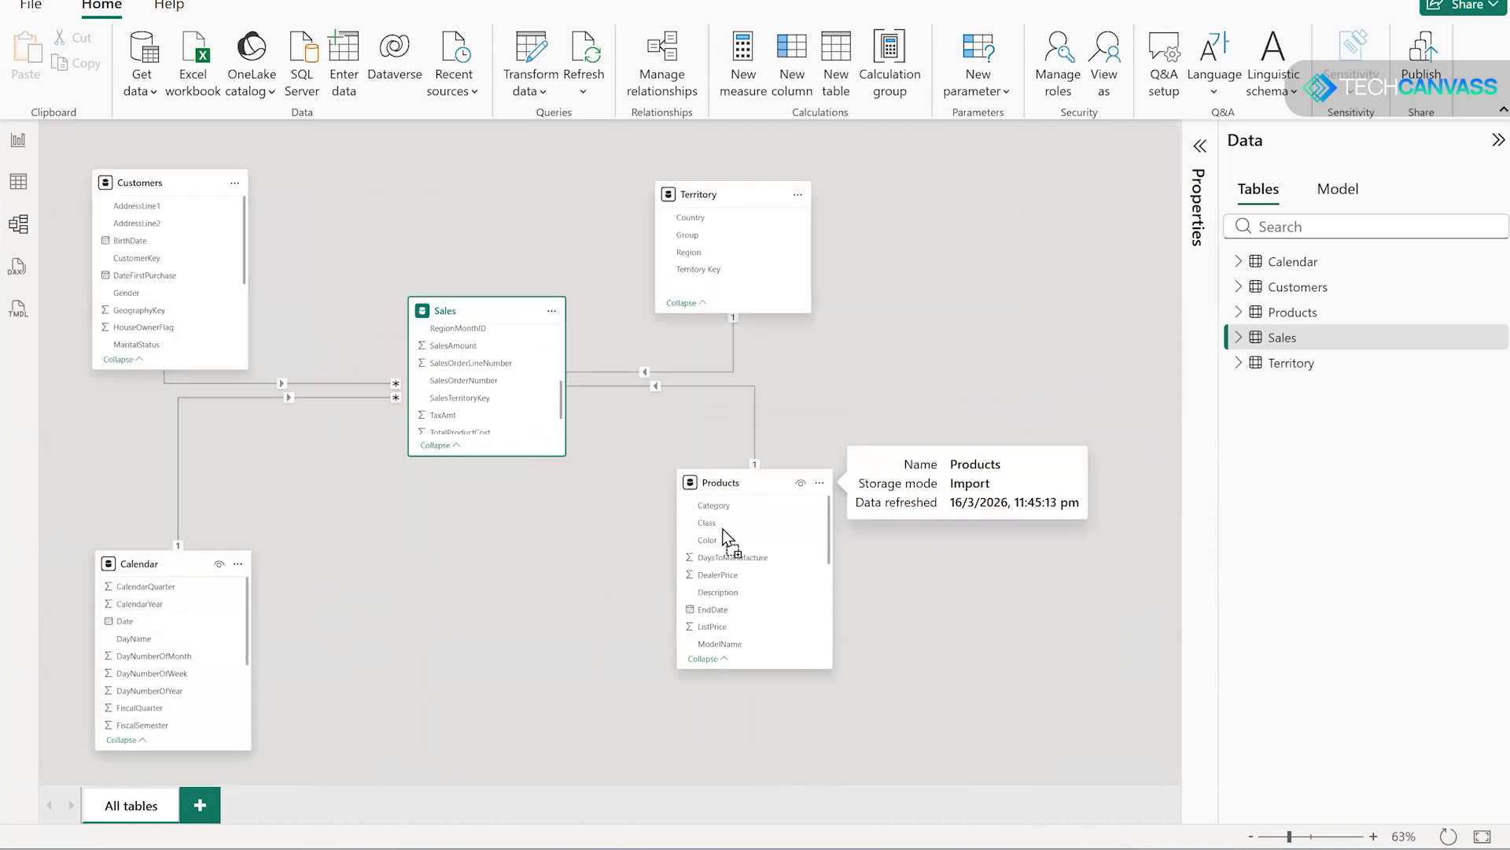
drag(725, 529, 704, 578)
click(513, 168)
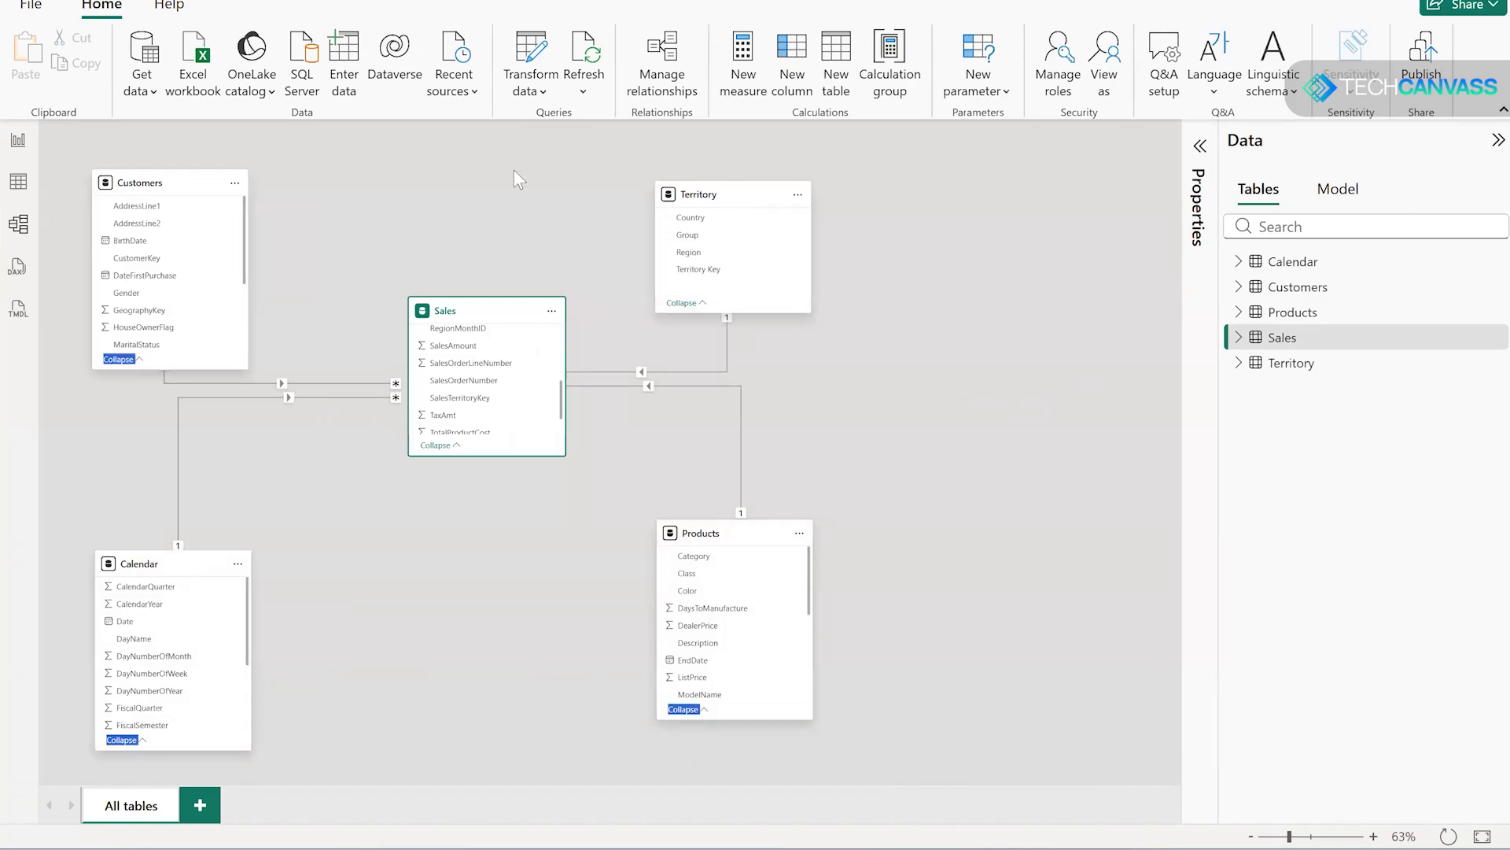
click(403, 215)
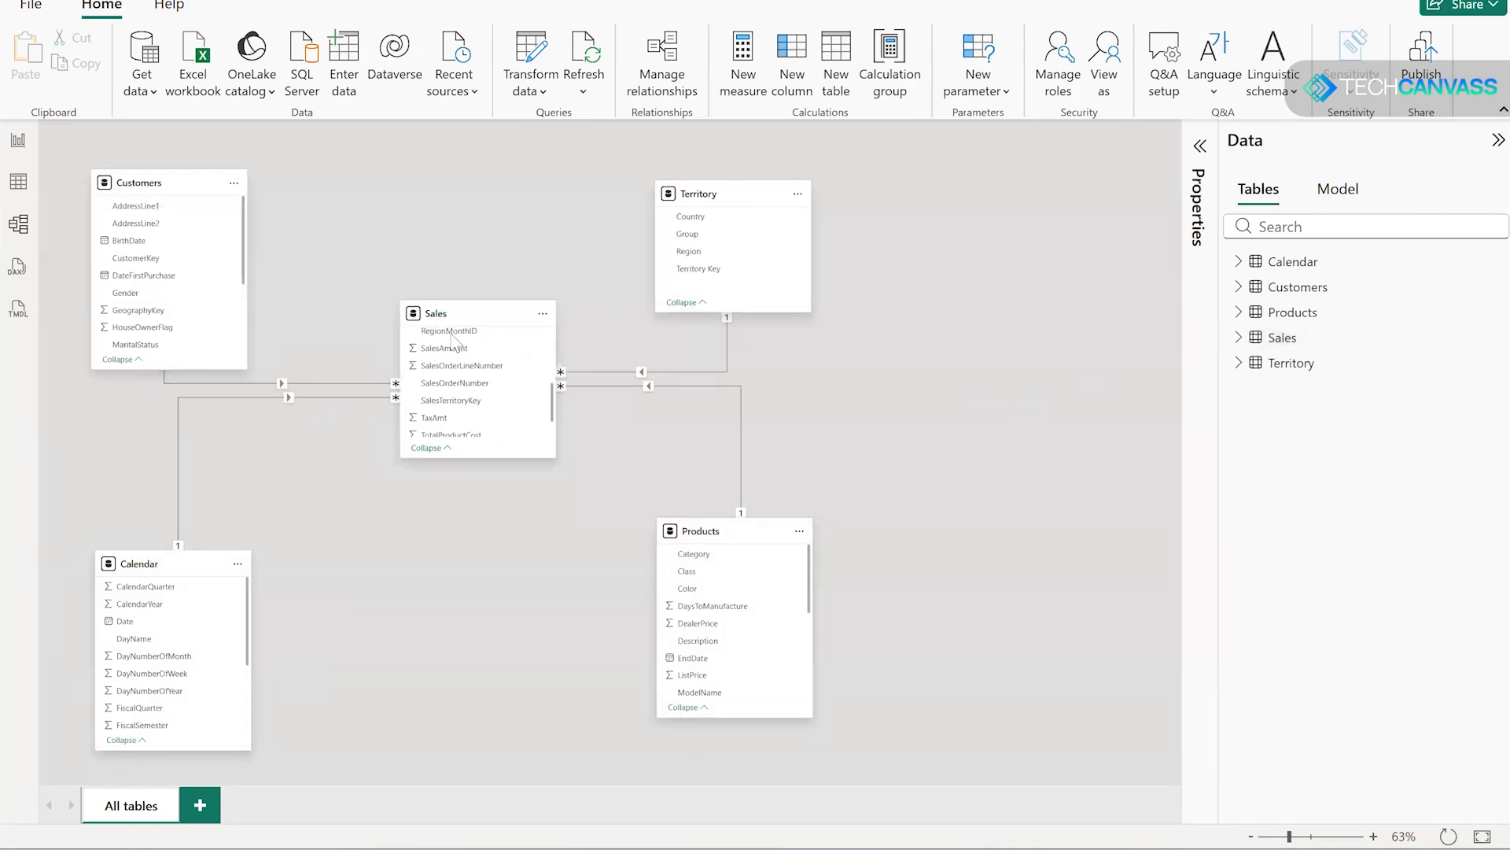
drag(470, 319, 458, 373)
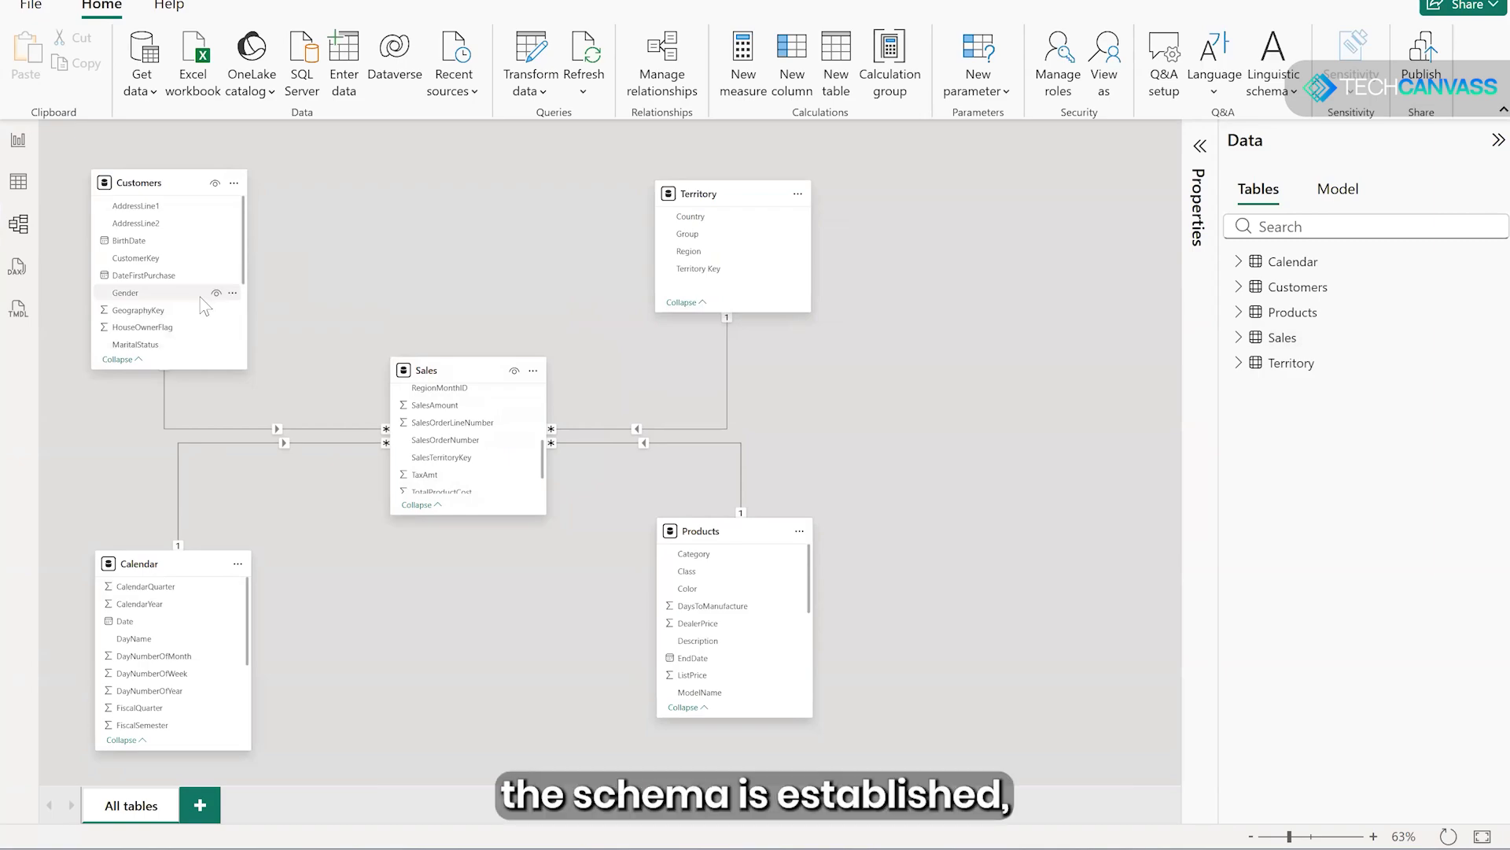
- Add a clustered column chart to the report page, move it away from the page corner and enlarge it
click(19, 141)
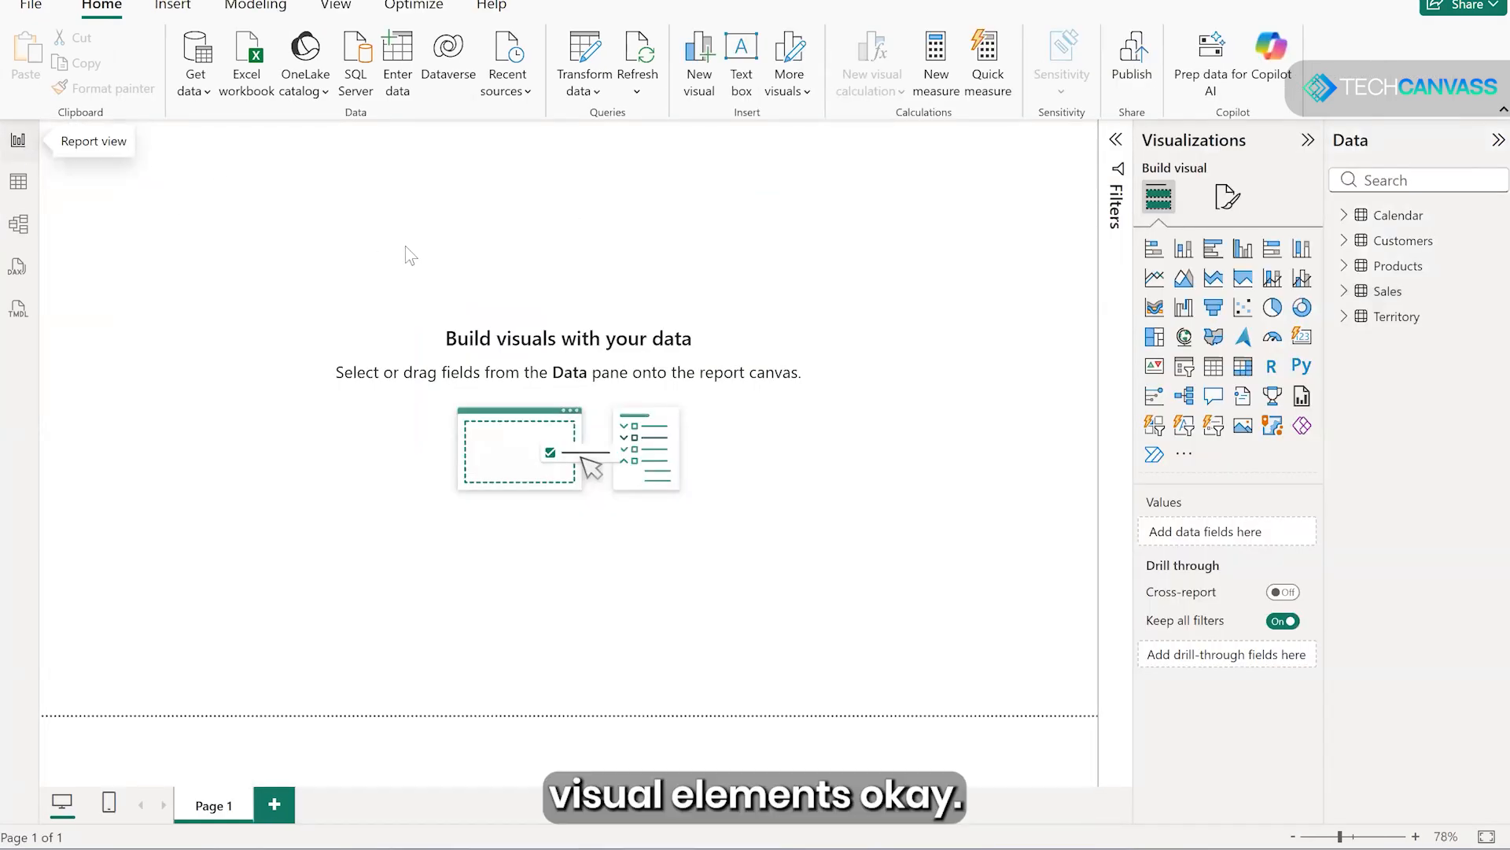
click(1245, 250)
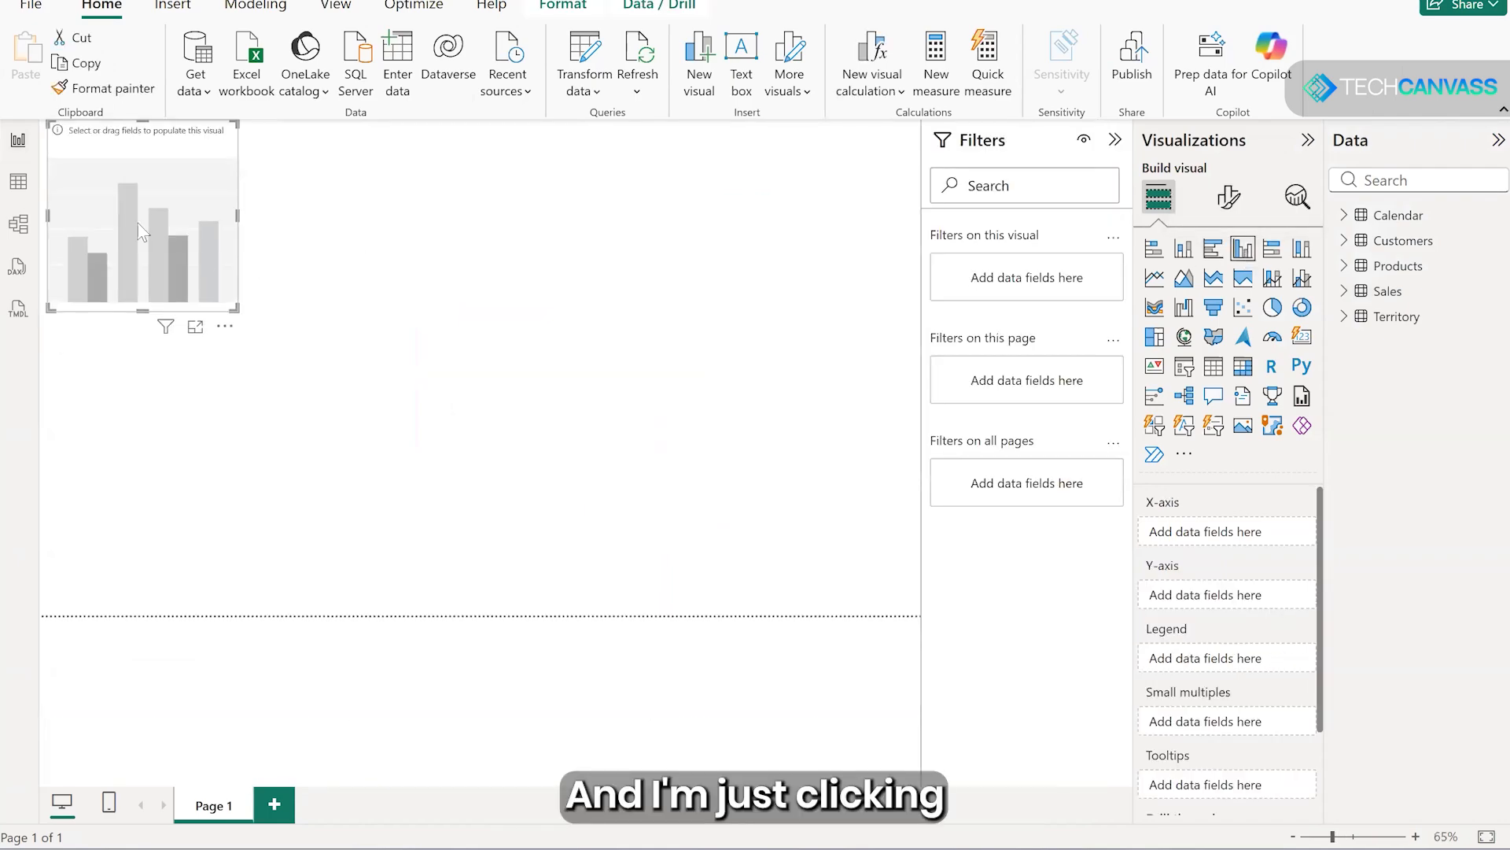
drag(144, 236, 247, 331)
drag(337, 404, 744, 513)
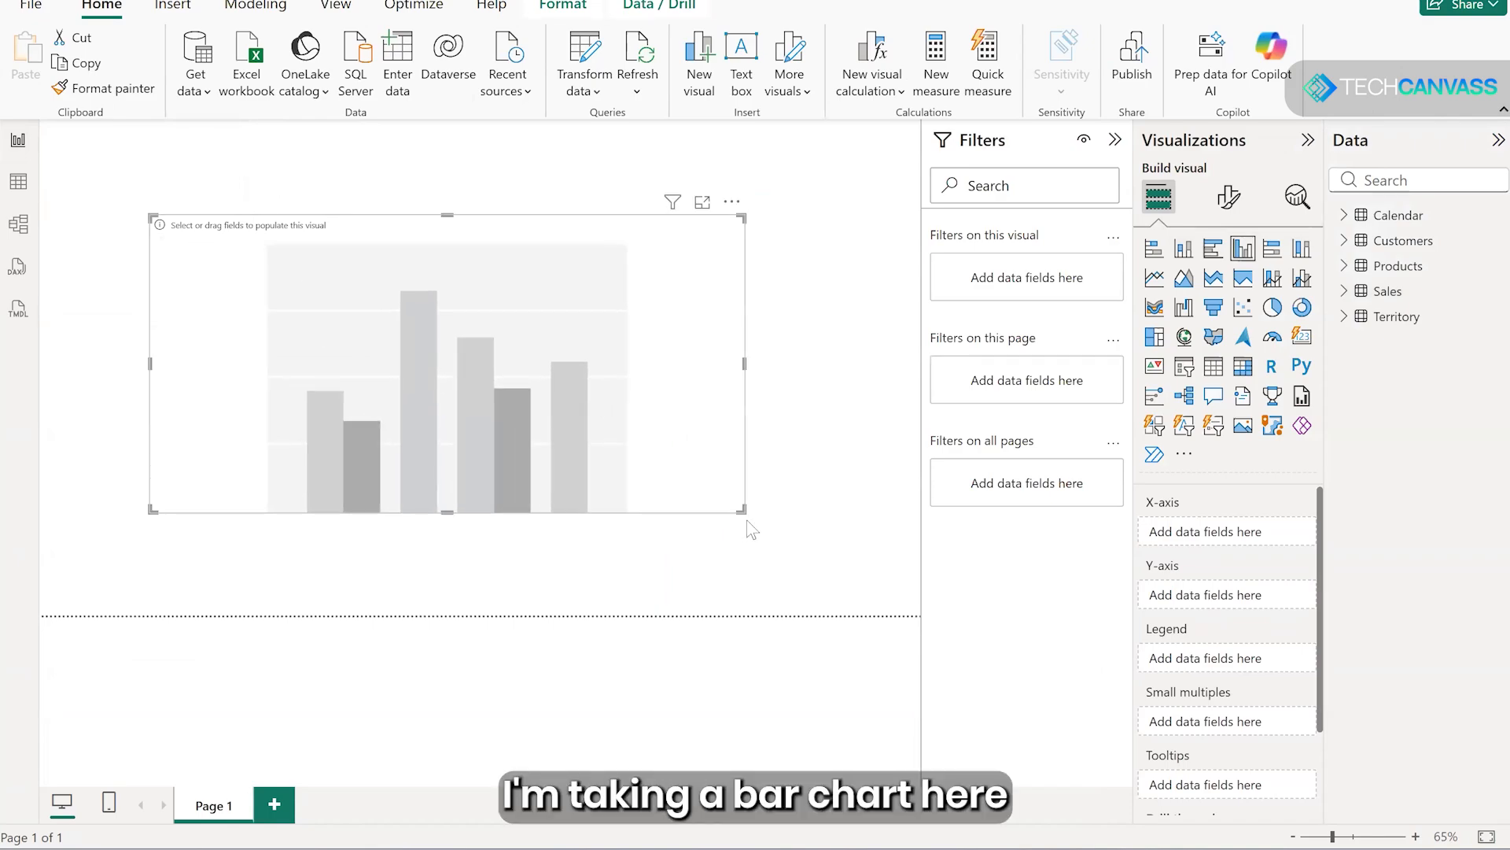
- Plot SalesAmount from the Sales table by Category from the Products table in the column chart
click(1347, 292)
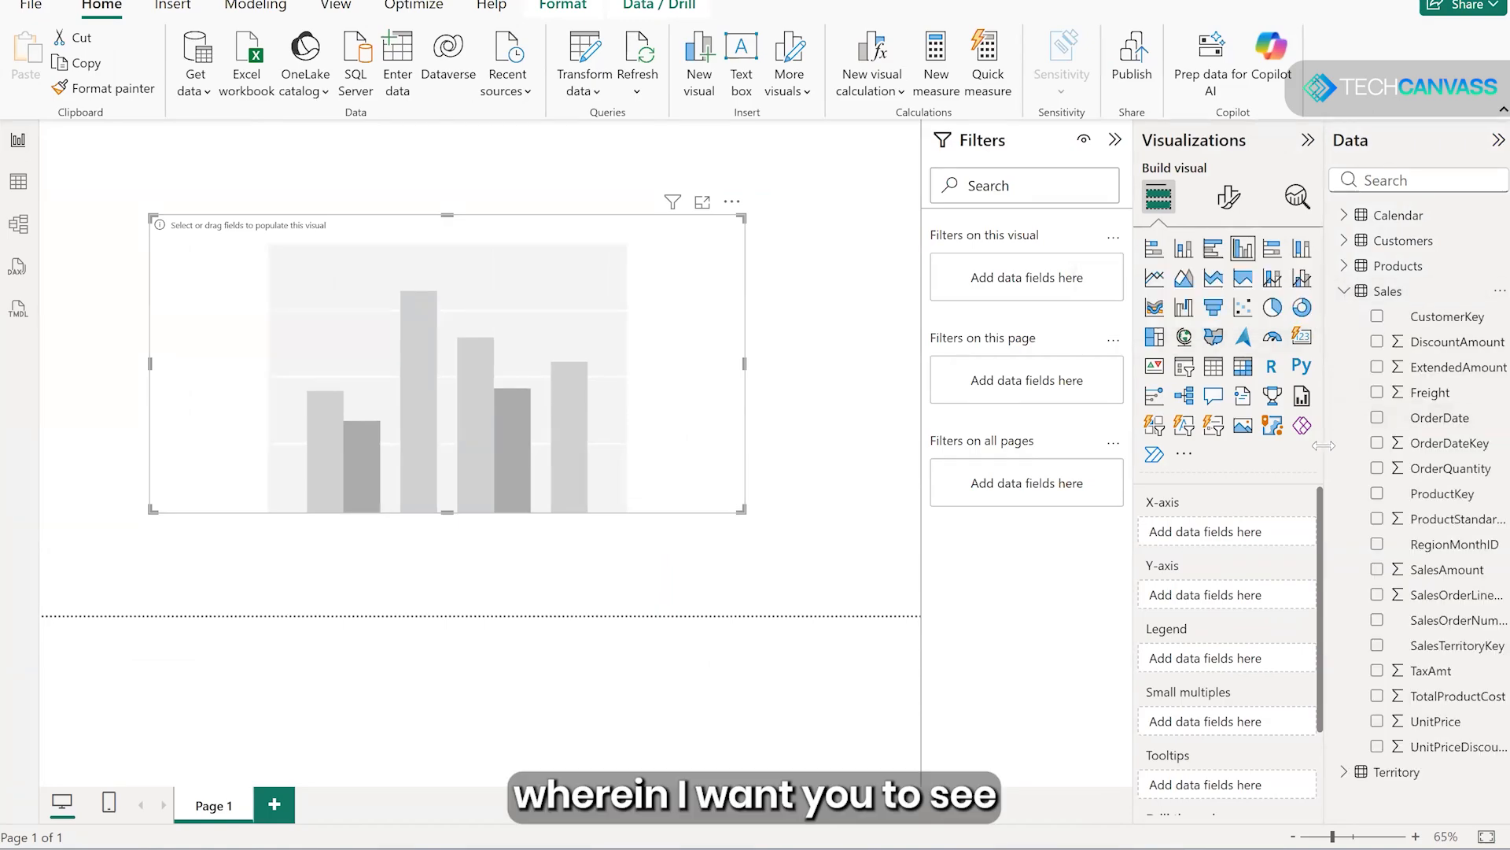
drag(1326, 440, 1204, 439)
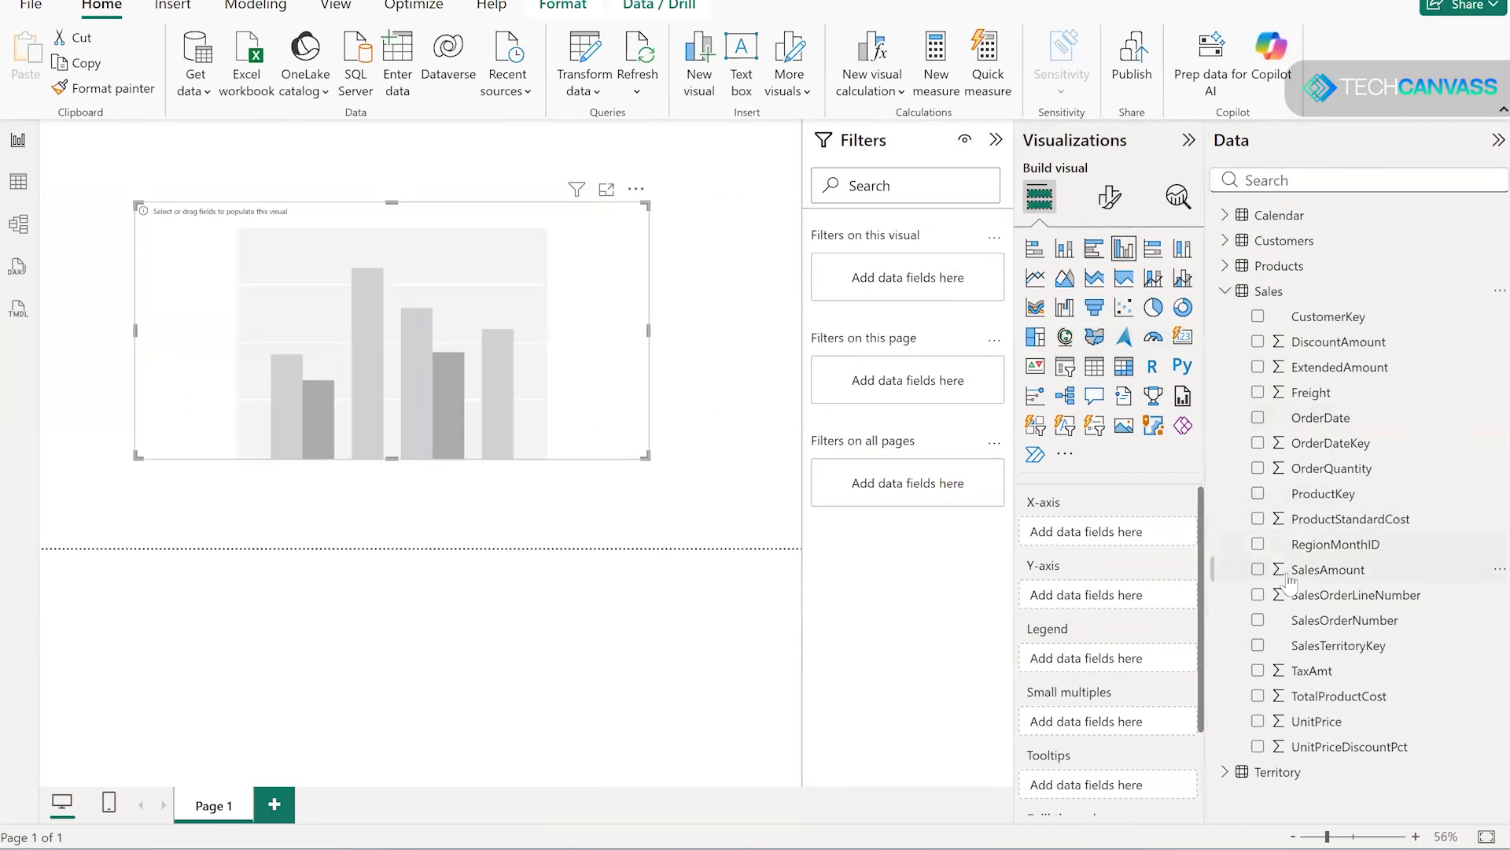
click(1259, 570)
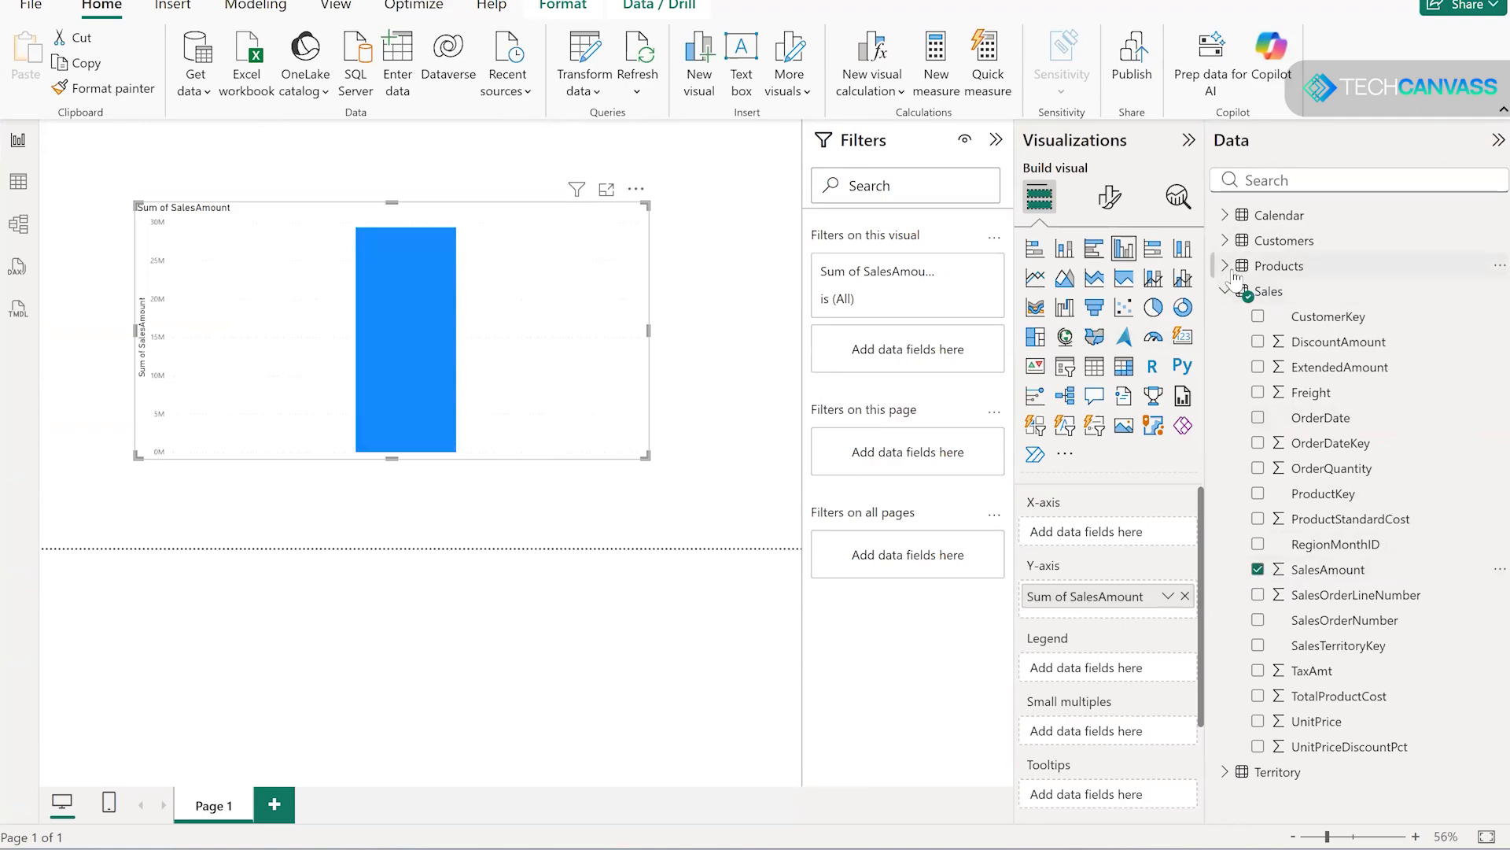
click(1226, 268)
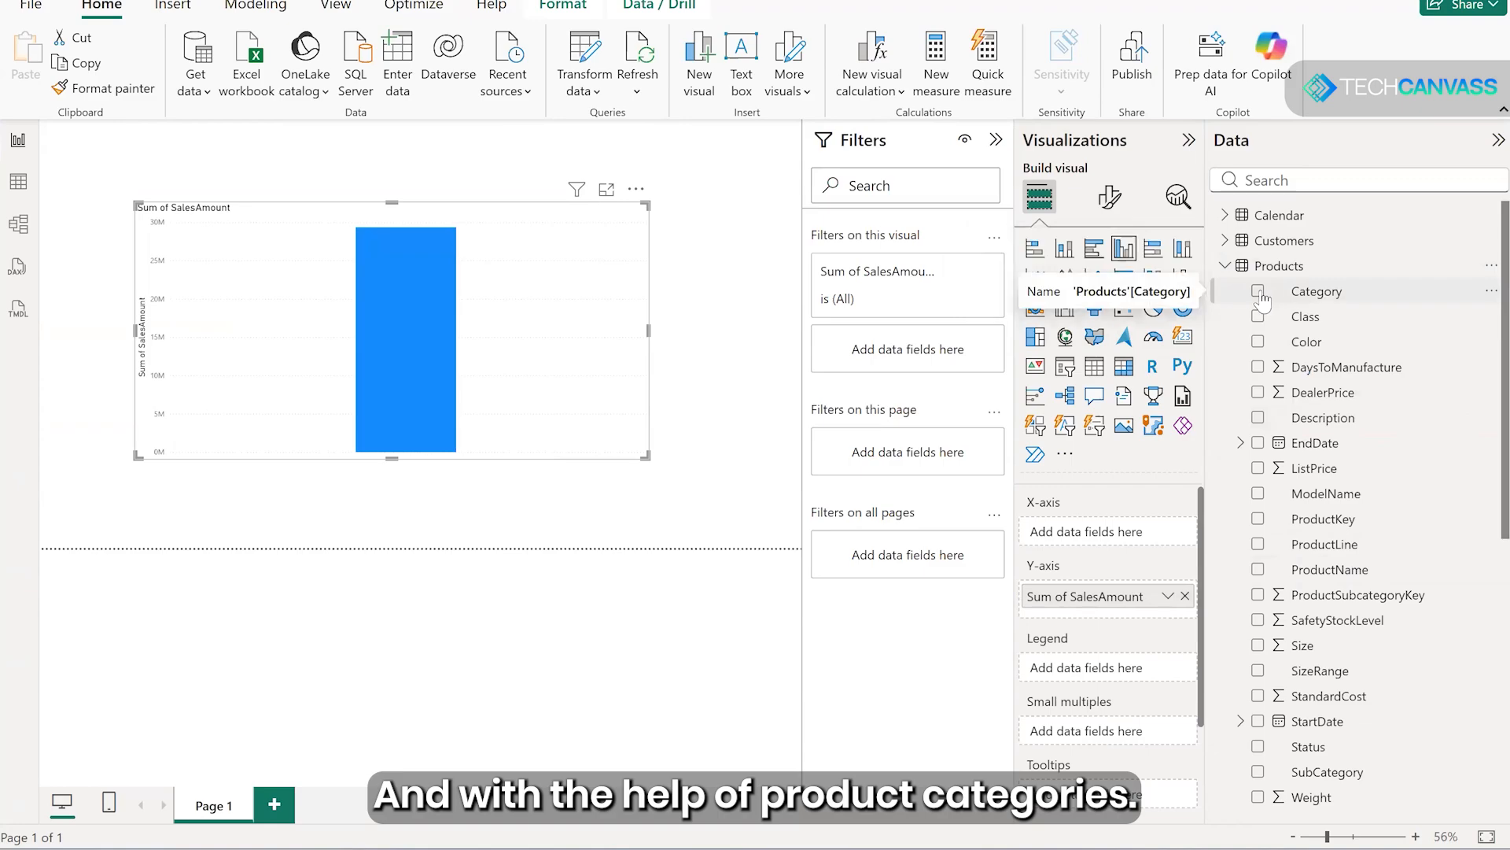
click(1260, 292)
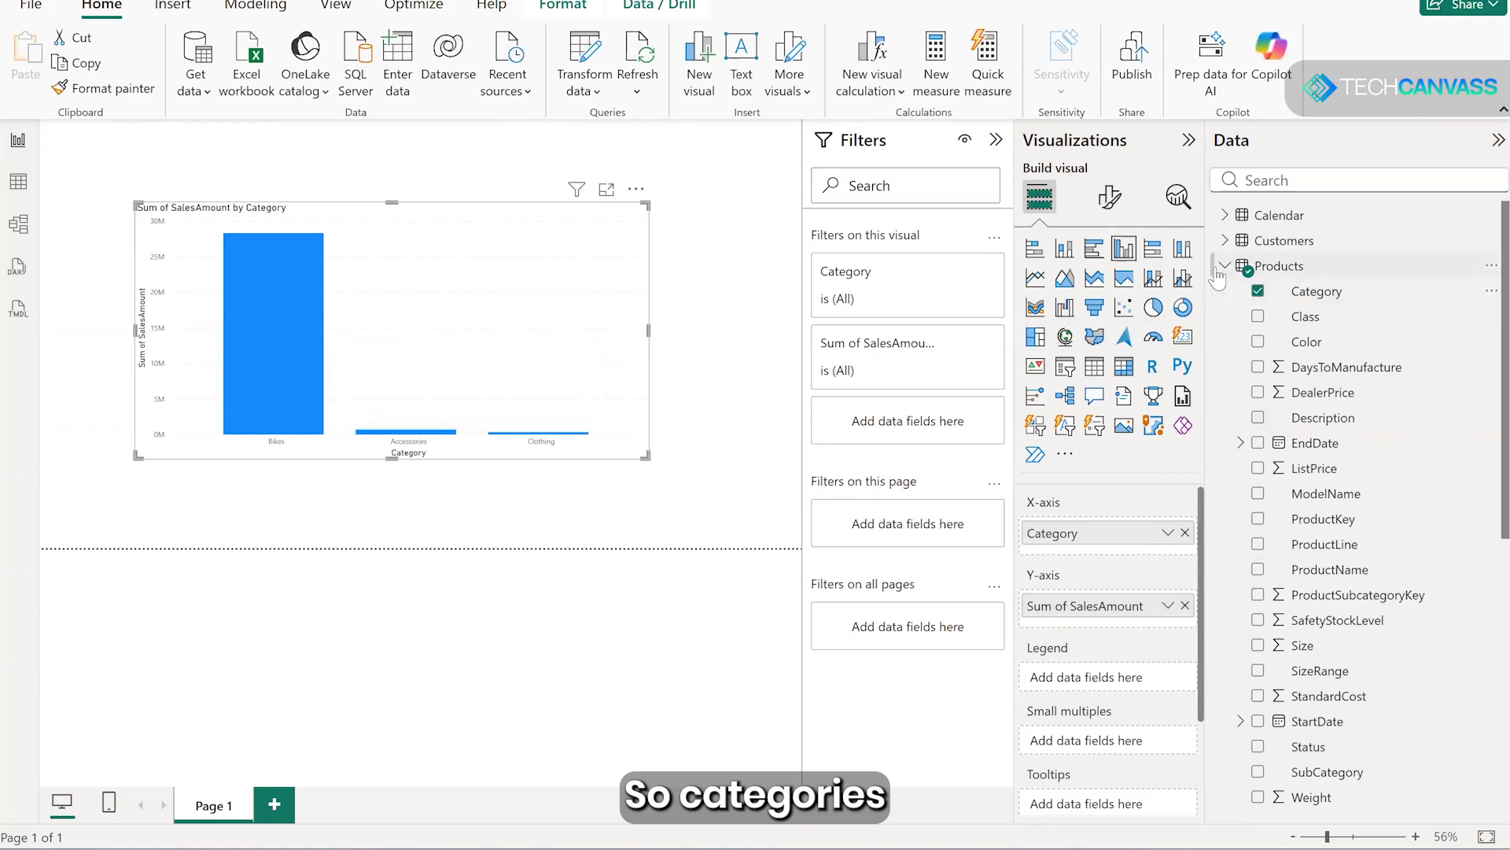
click(1225, 268)
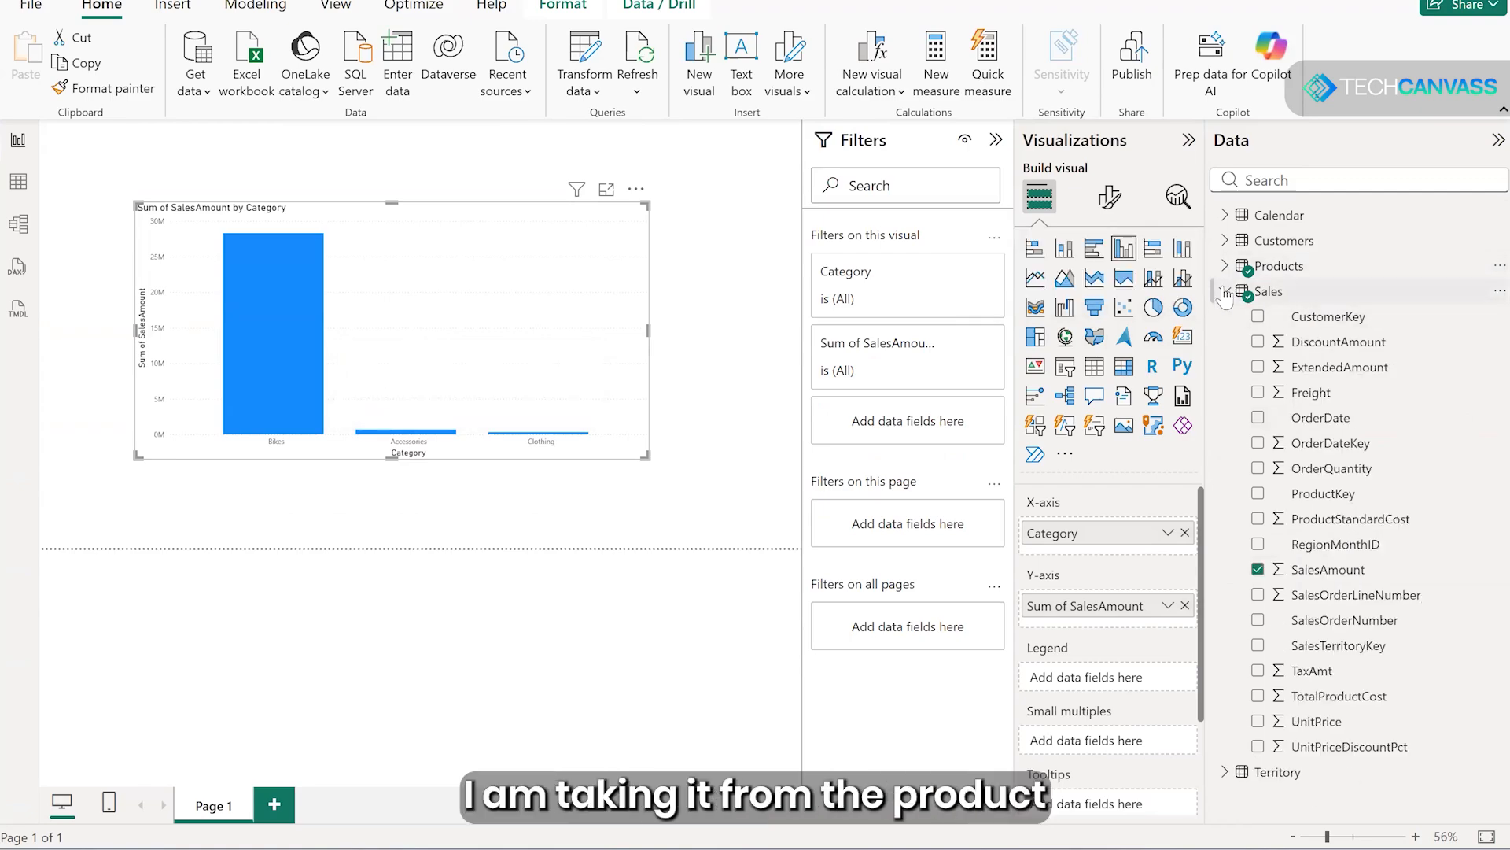
click(1283, 292)
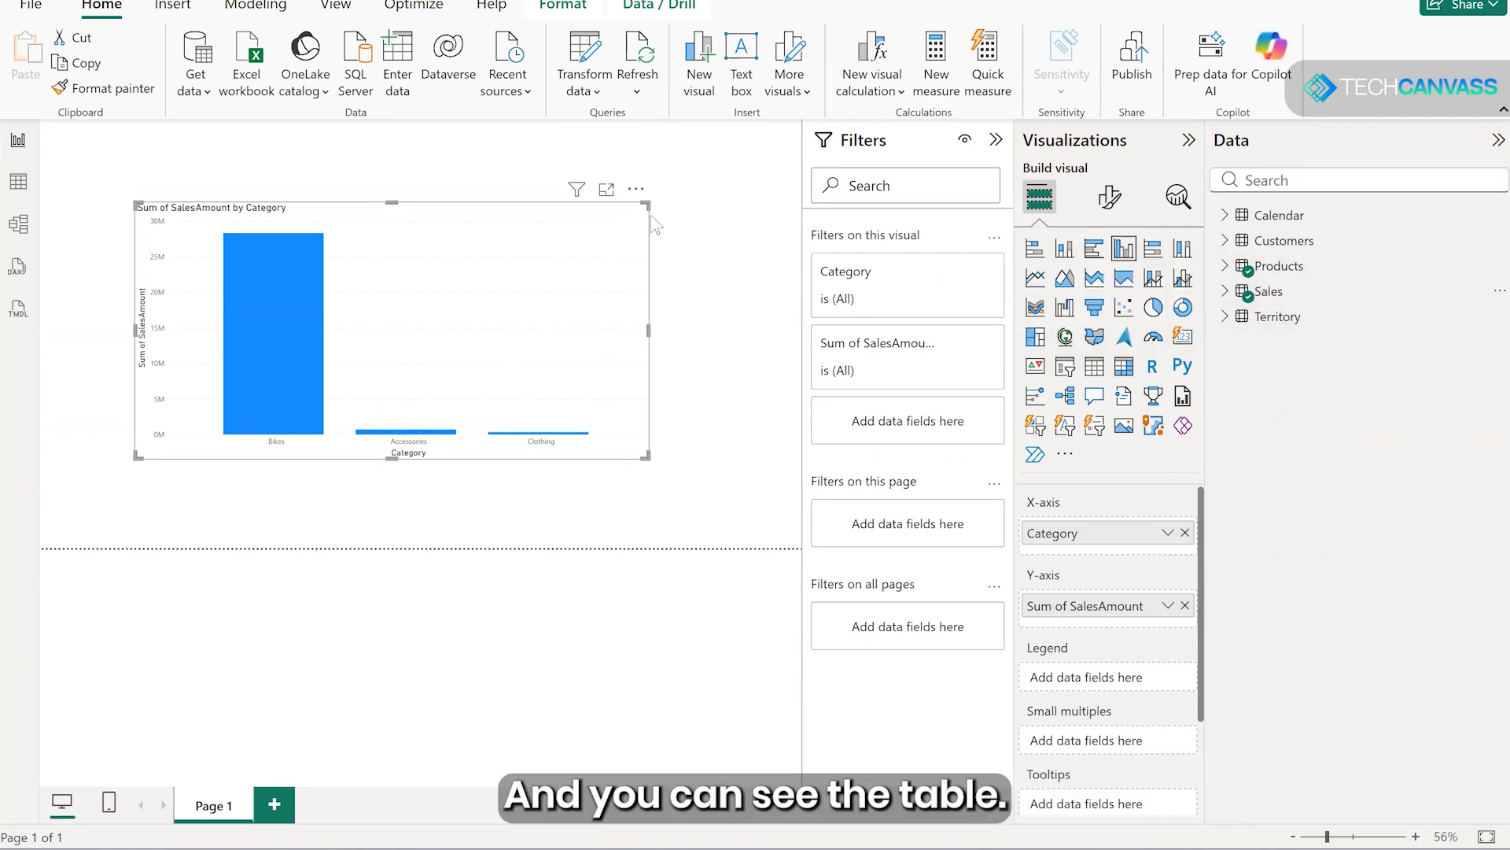
- Enlarge the column chart slightly and turn on its data labels
drag(657, 465, 701, 518)
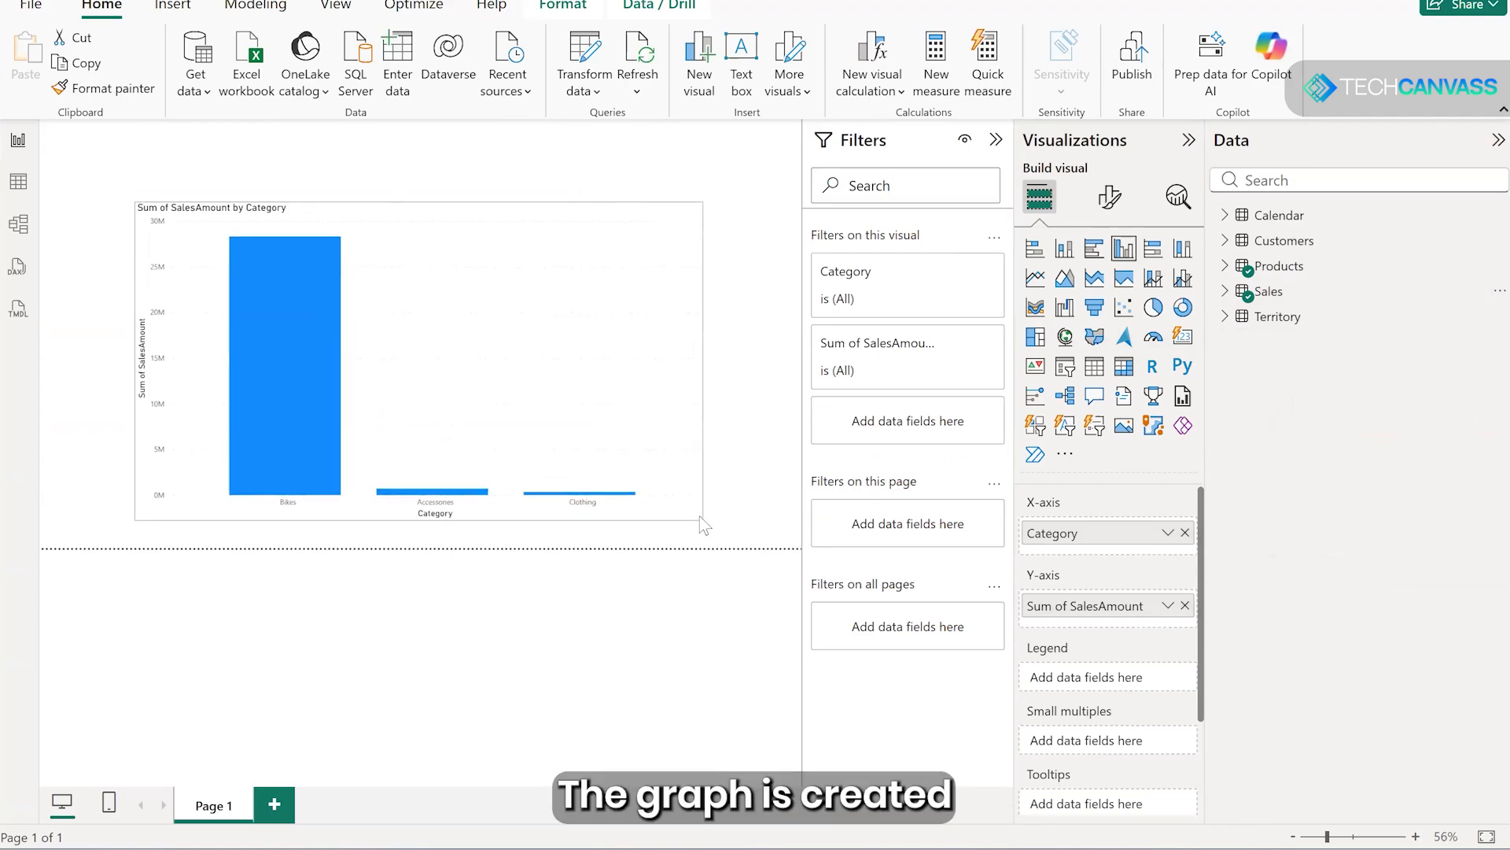
click(1110, 197)
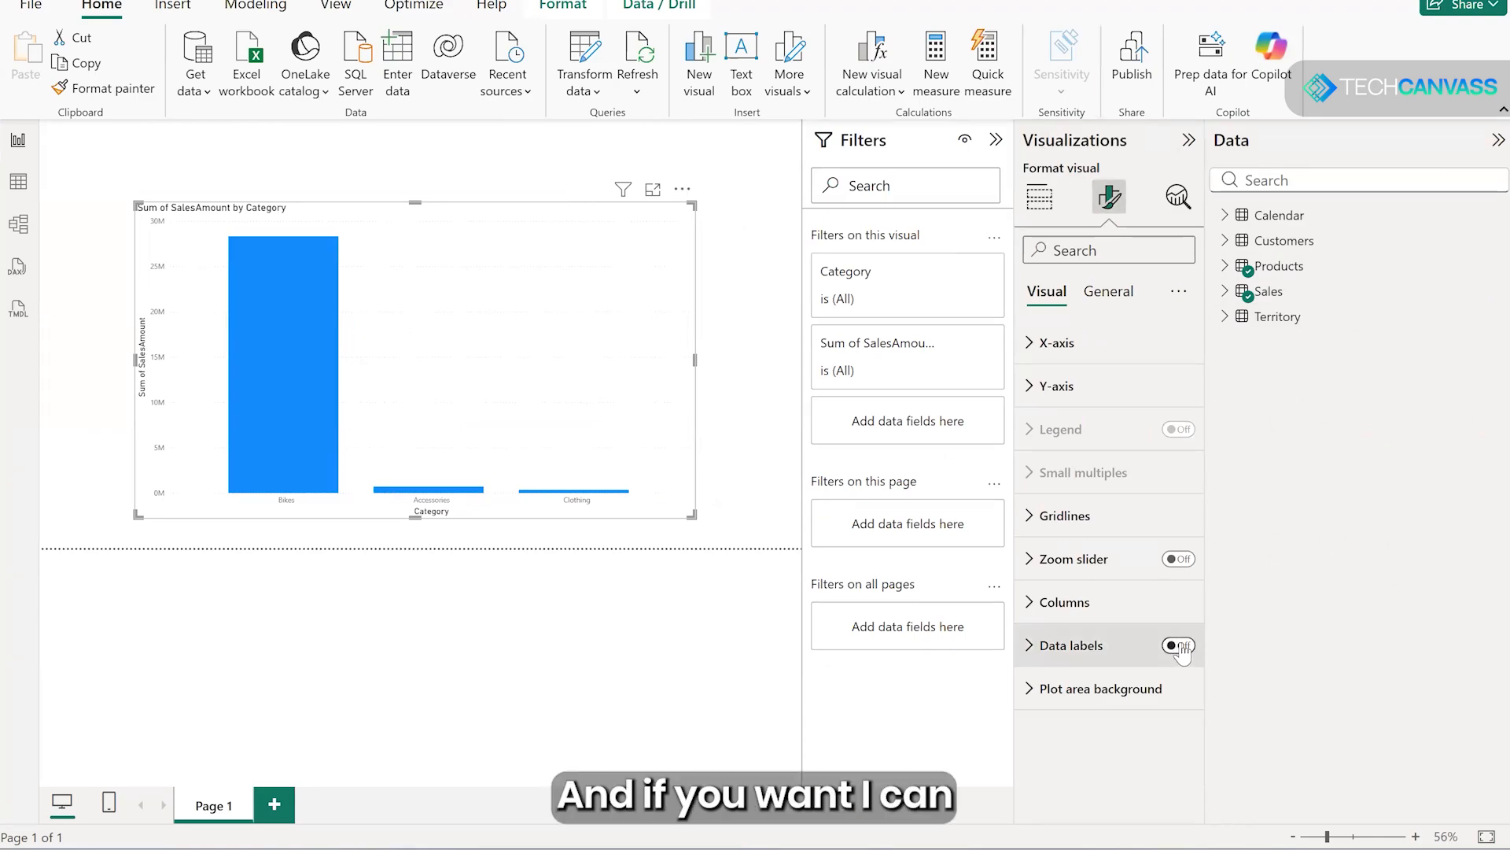
click(1180, 647)
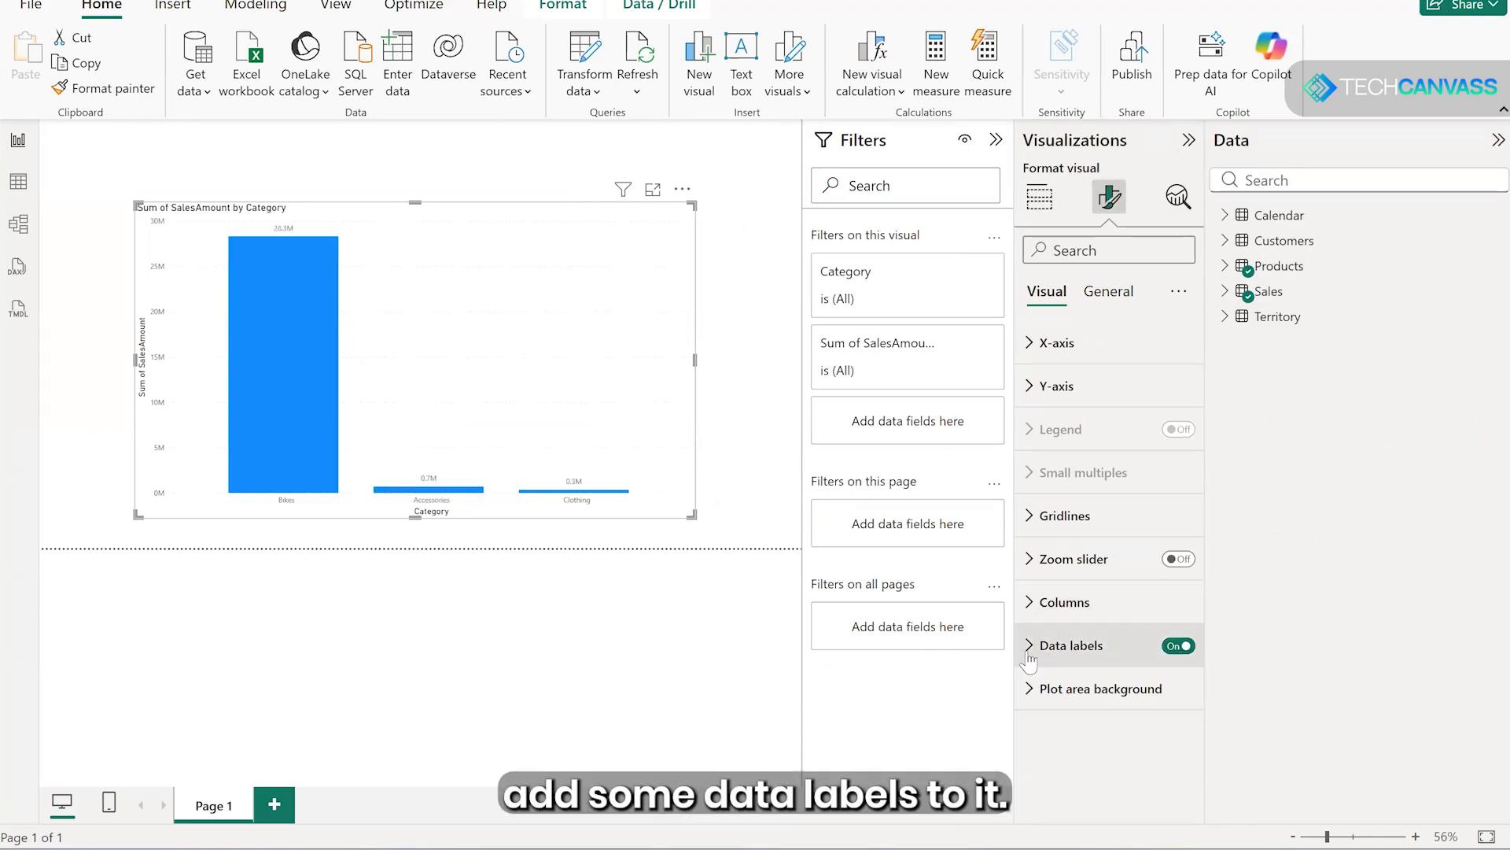
- Format the chart's X-axis values in black Tahoma at font size 14
click(1056, 343)
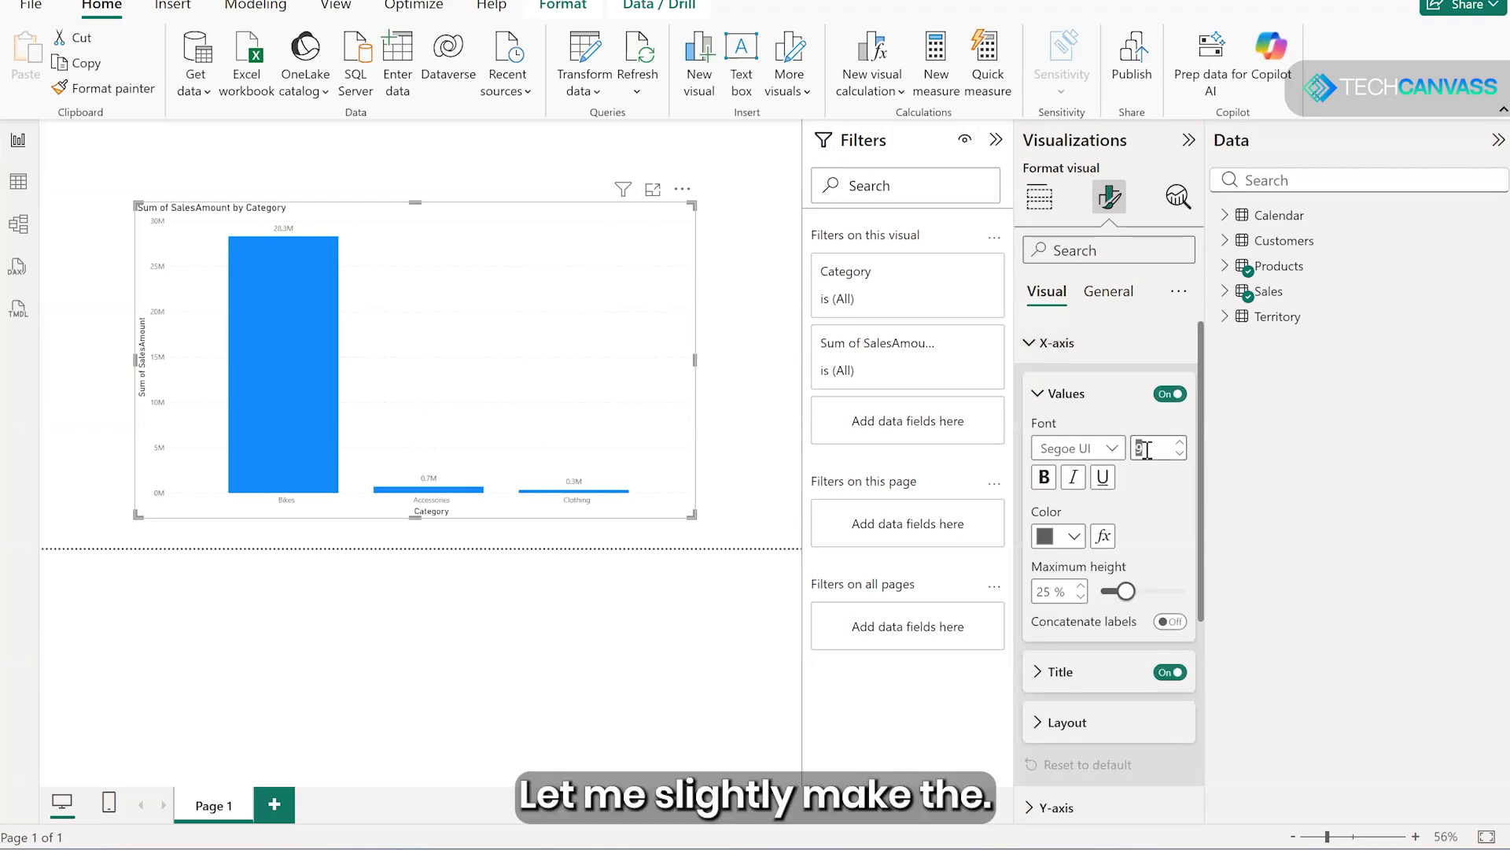
click(1074, 537)
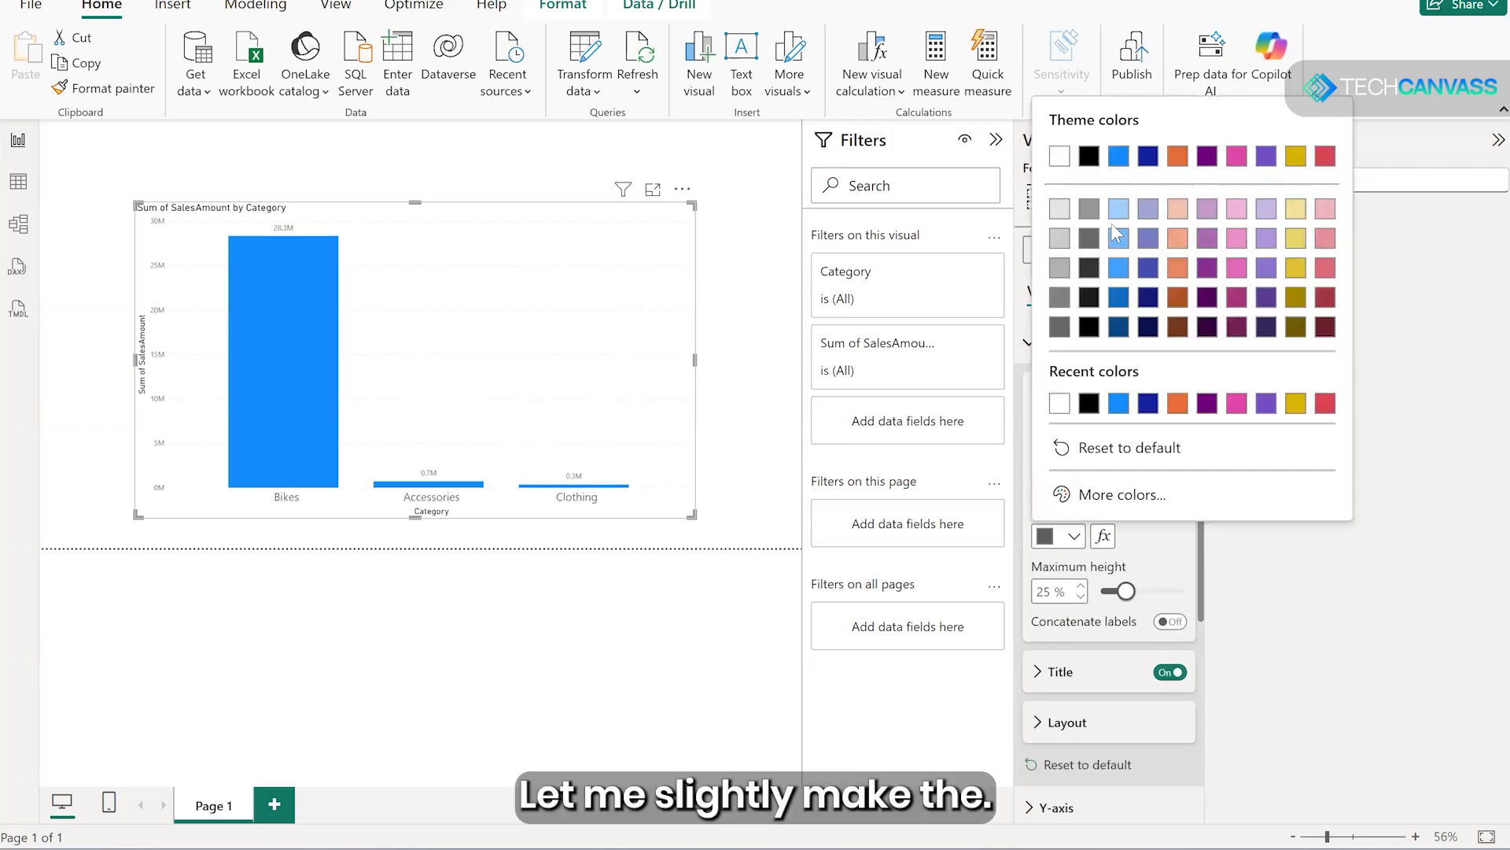
click(1090, 160)
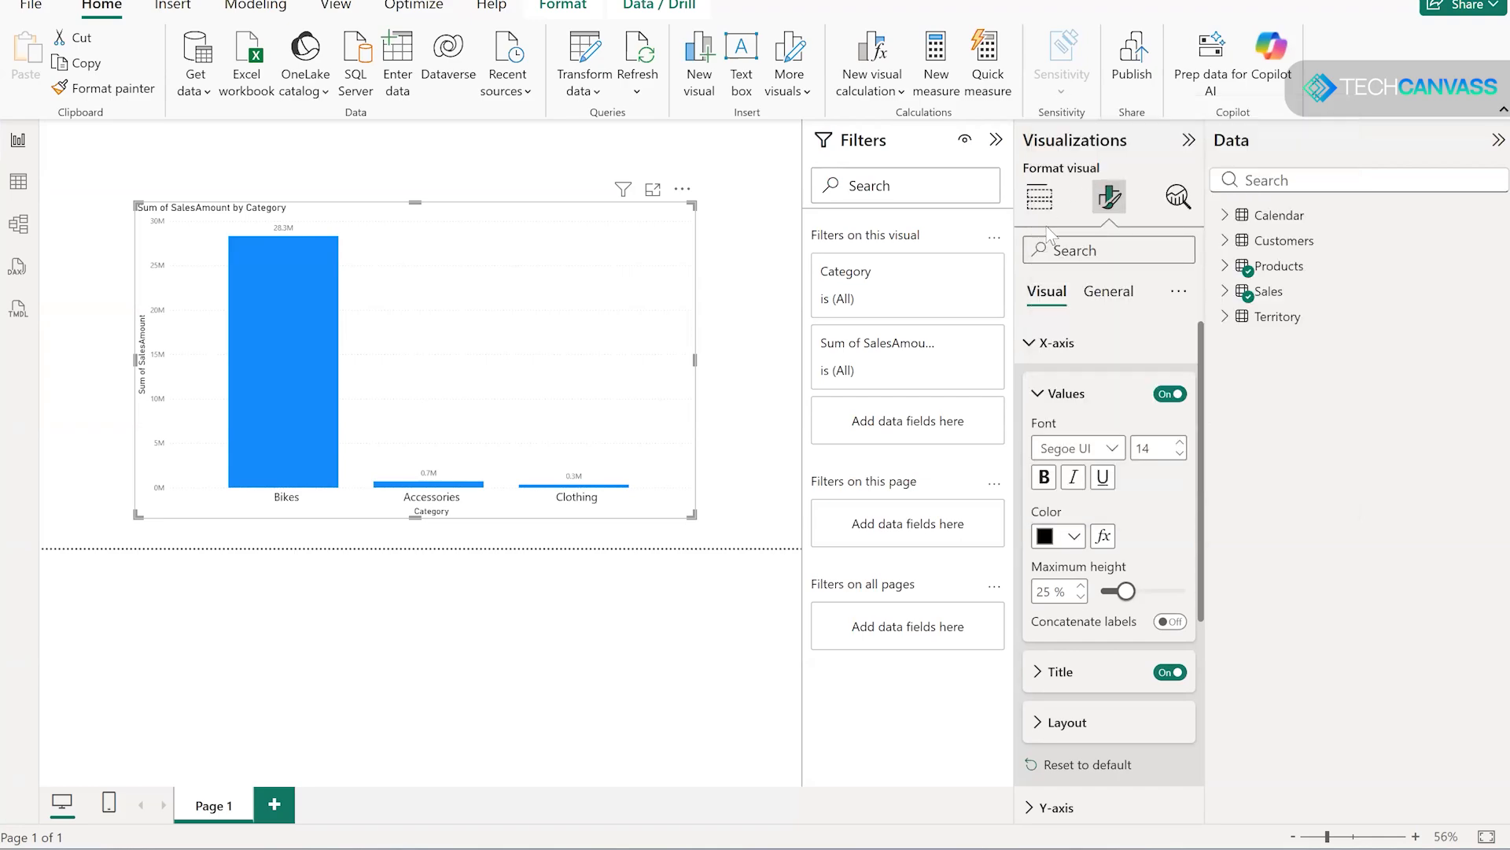
click(1109, 448)
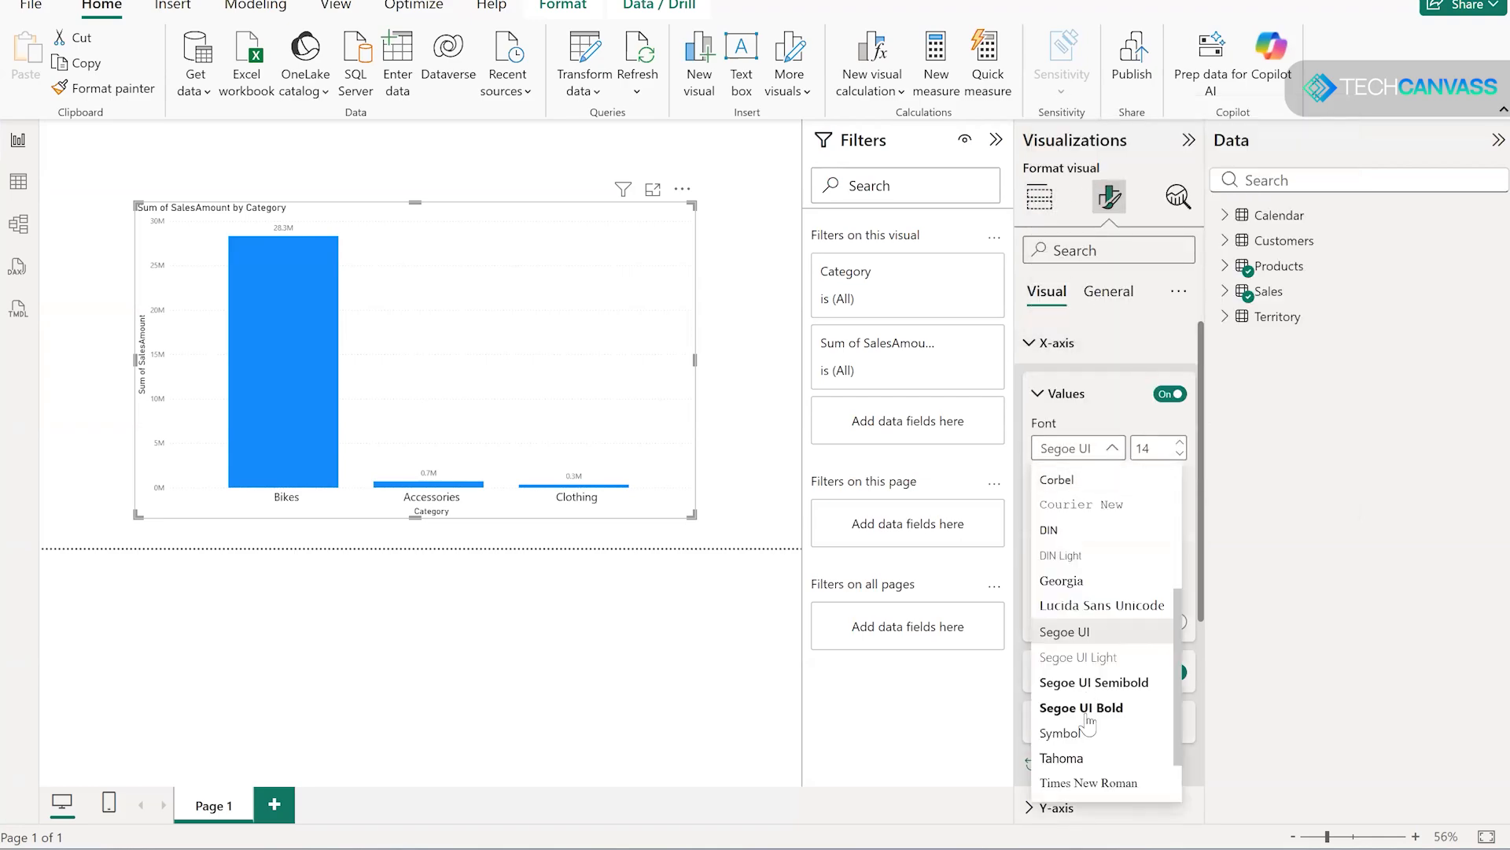
click(1074, 752)
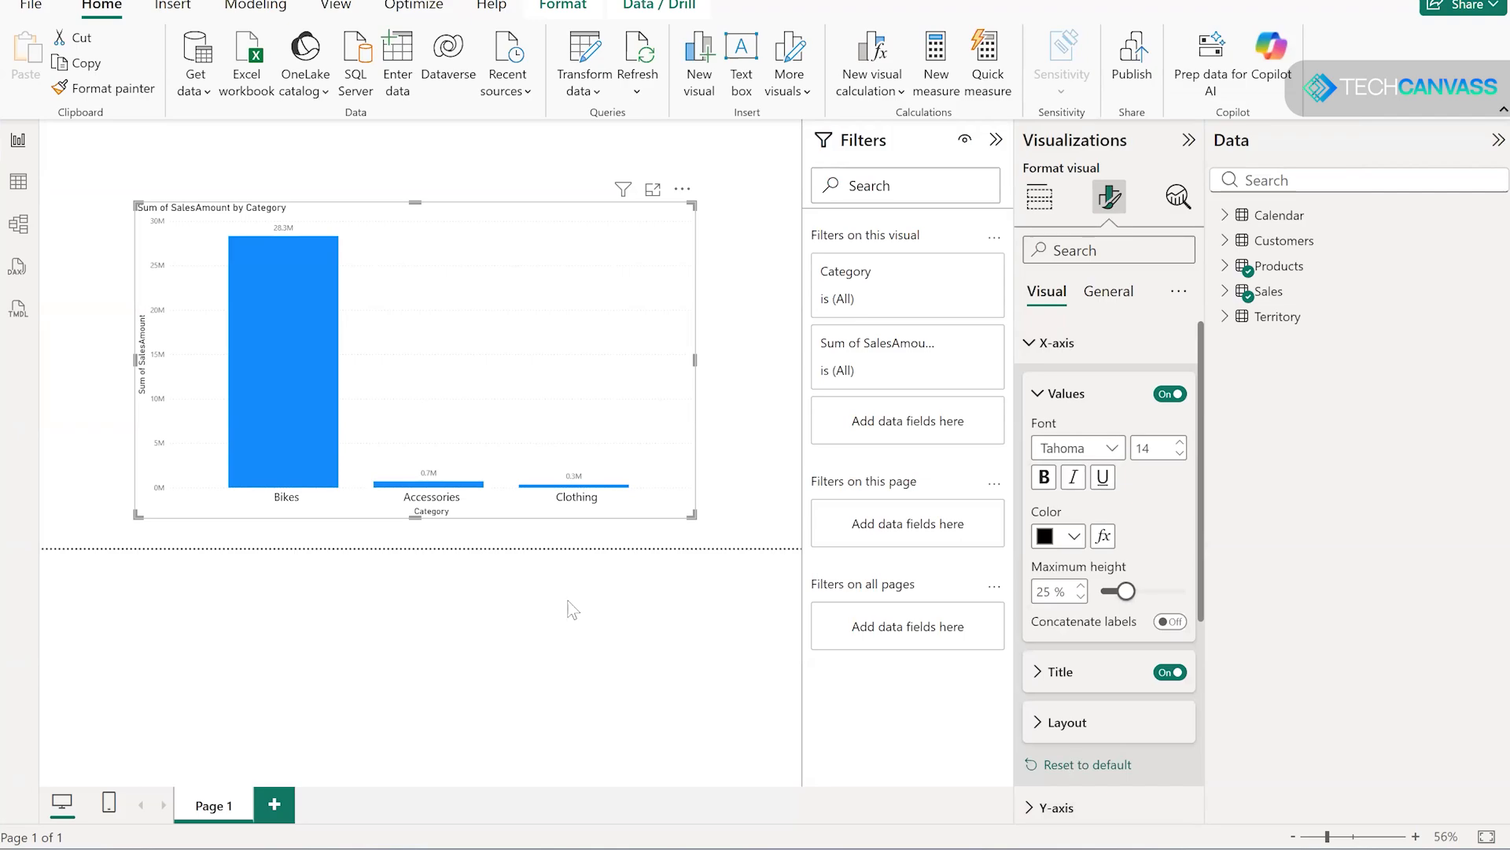
- Set the font size of the chart's Y-axis values to 13
click(1033, 354)
click(1032, 386)
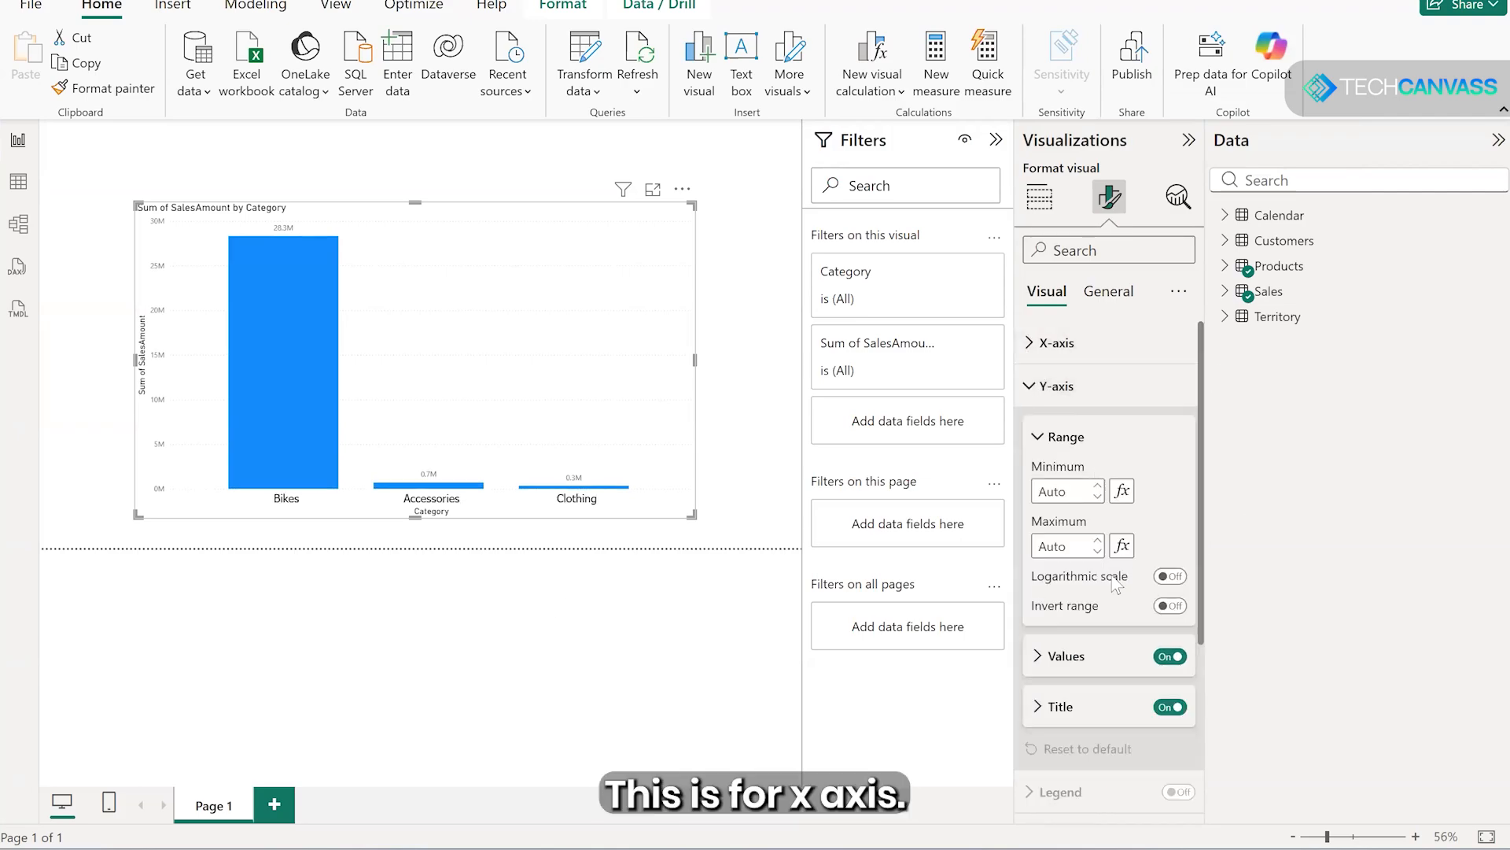
click(1121, 653)
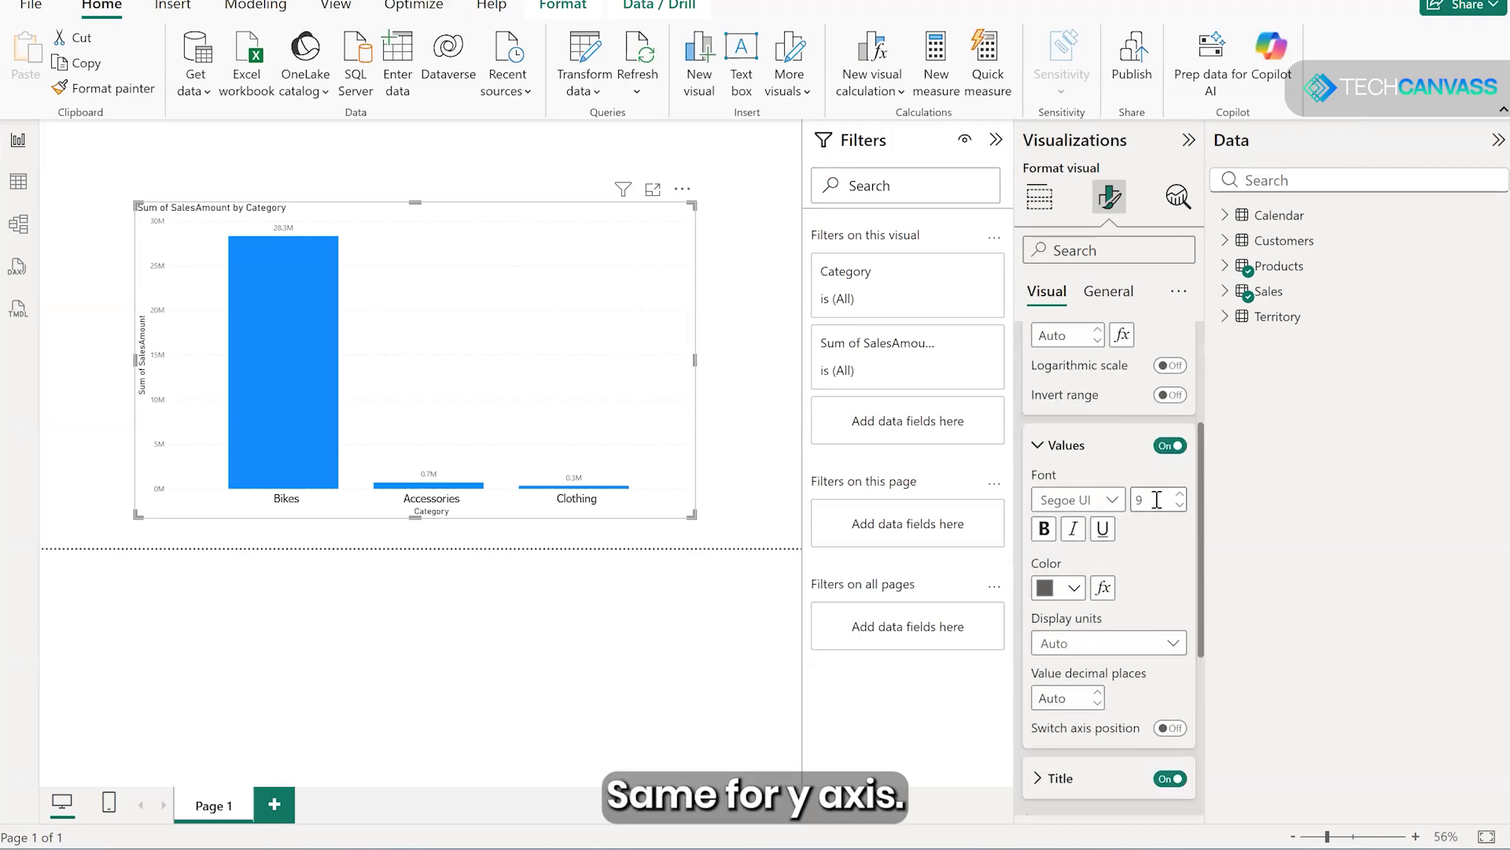
text(13)
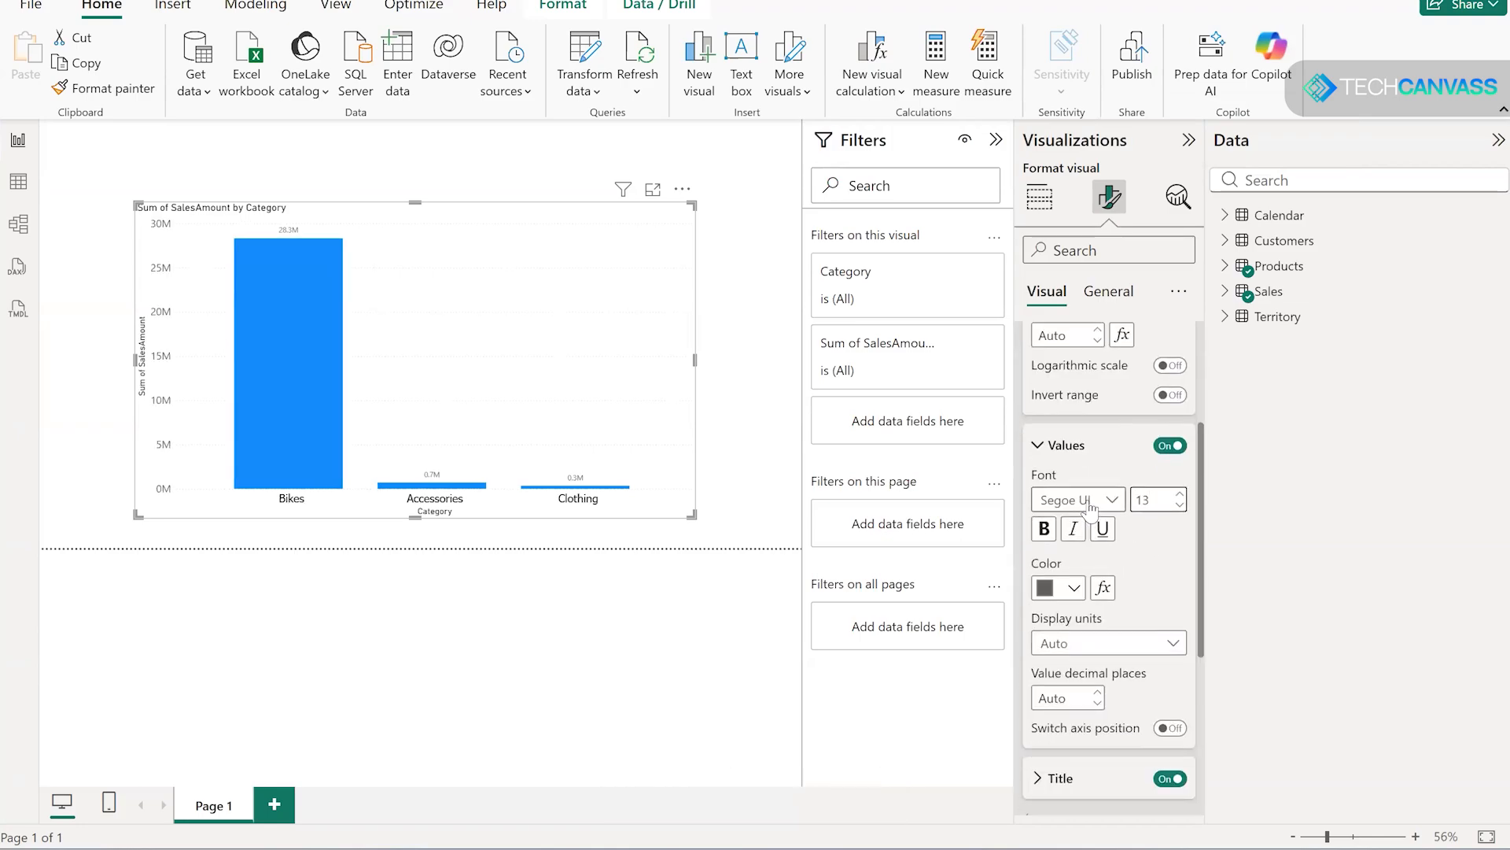
- Change the font of the chart's Y-axis values and set their color to black
click(1089, 502)
click(1085, 439)
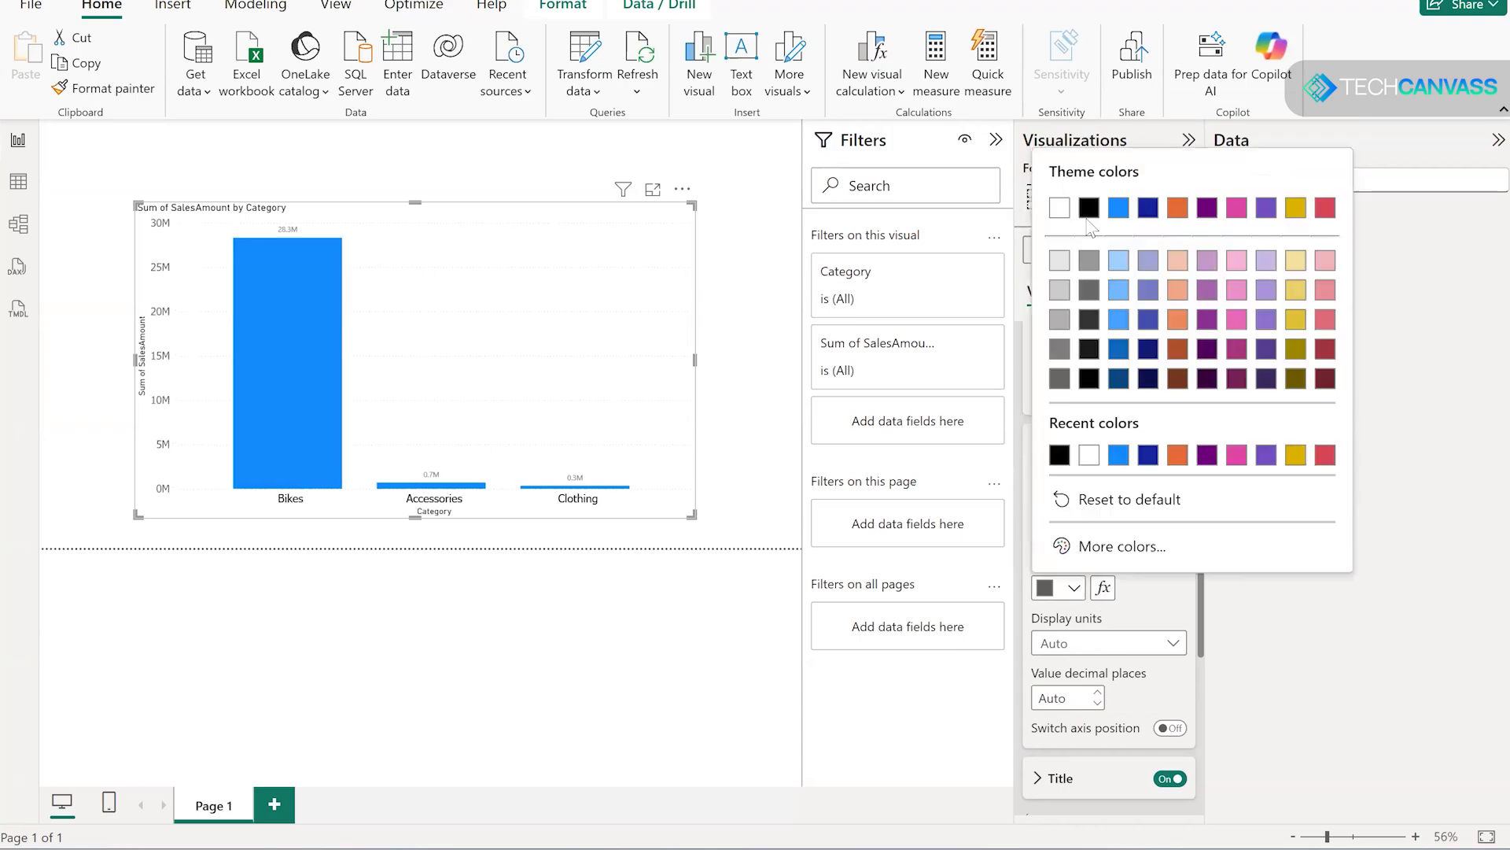
click(1027, 445)
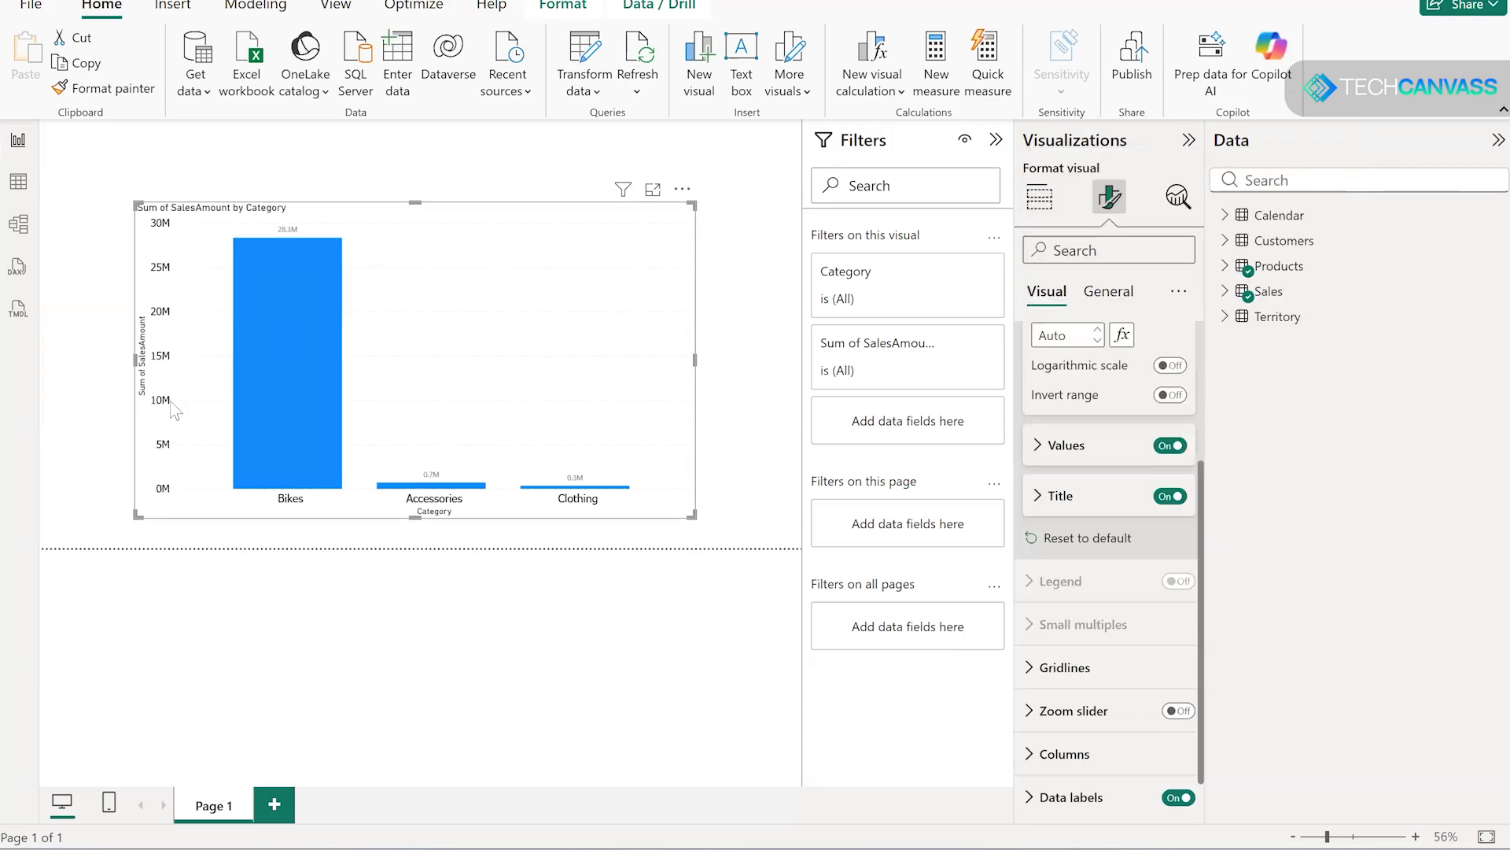
- Format the chart's data label values in black Tahoma at font size 14
scroll(1131, 629, down, 1)
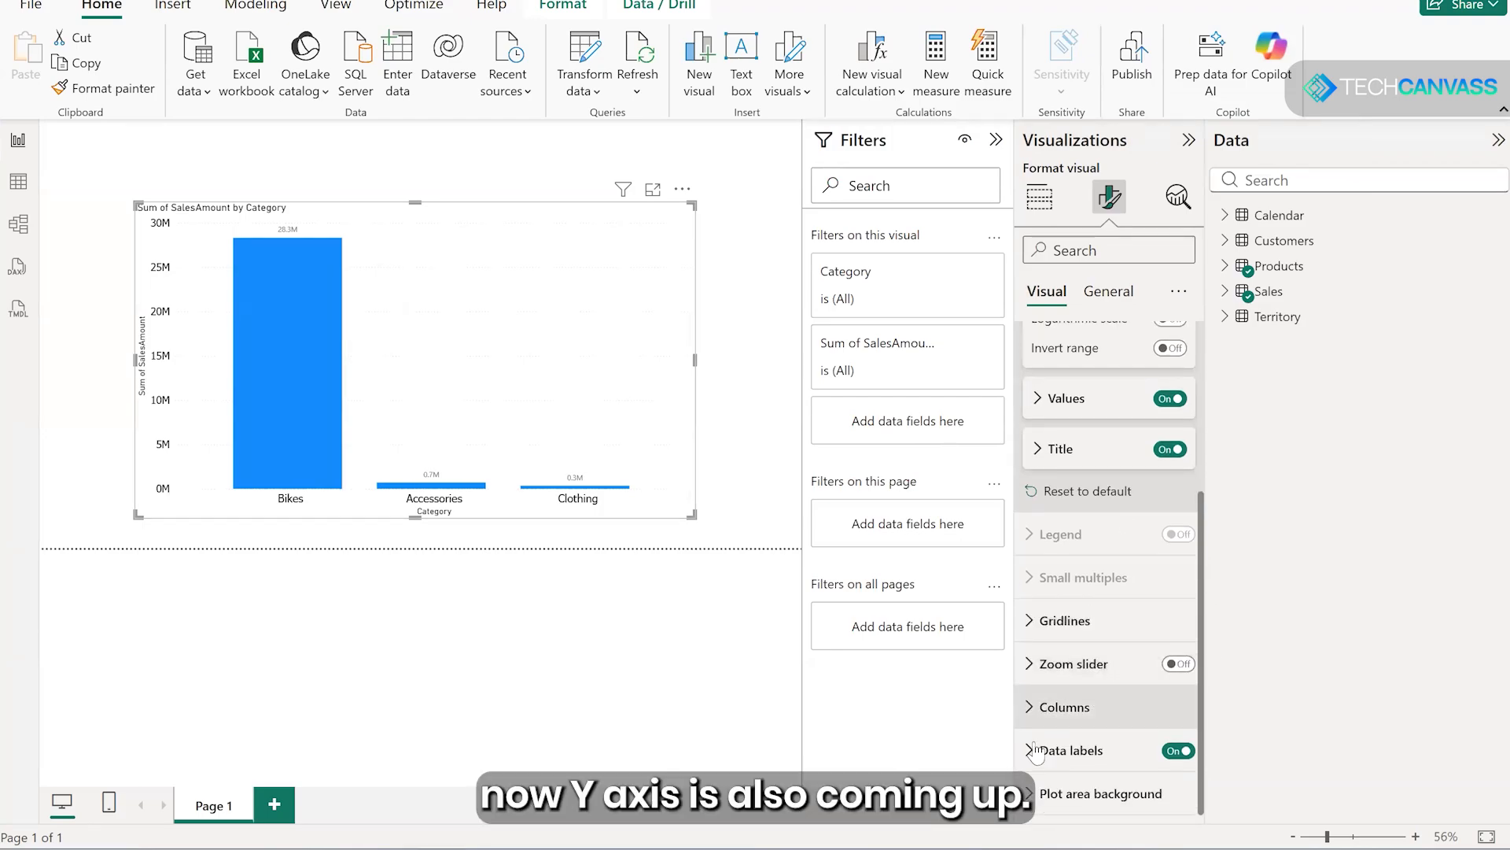
scroll(1127, 632, down, 4)
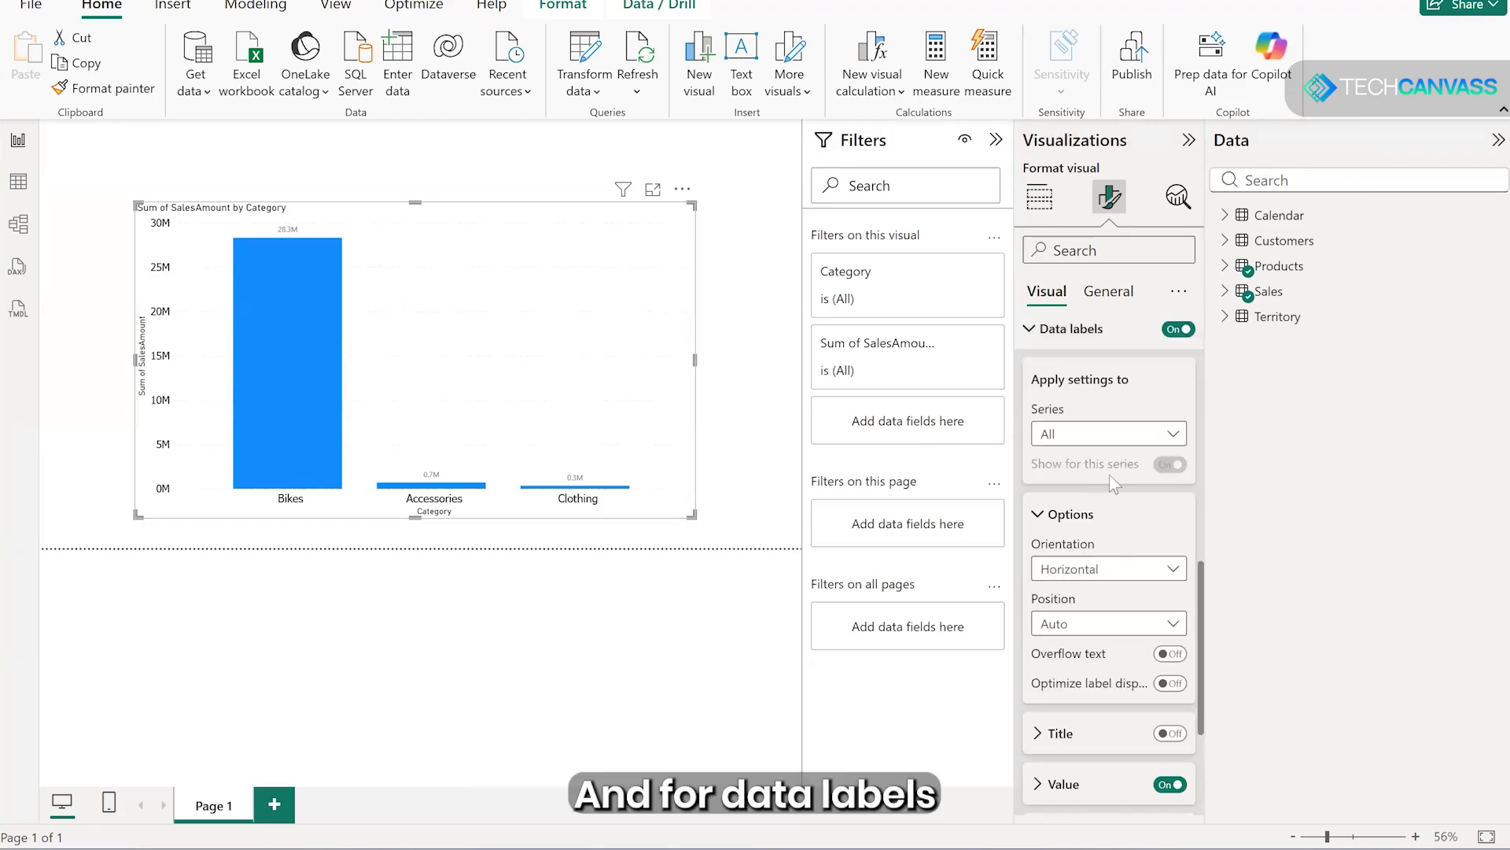
scroll(1124, 610, down, 2)
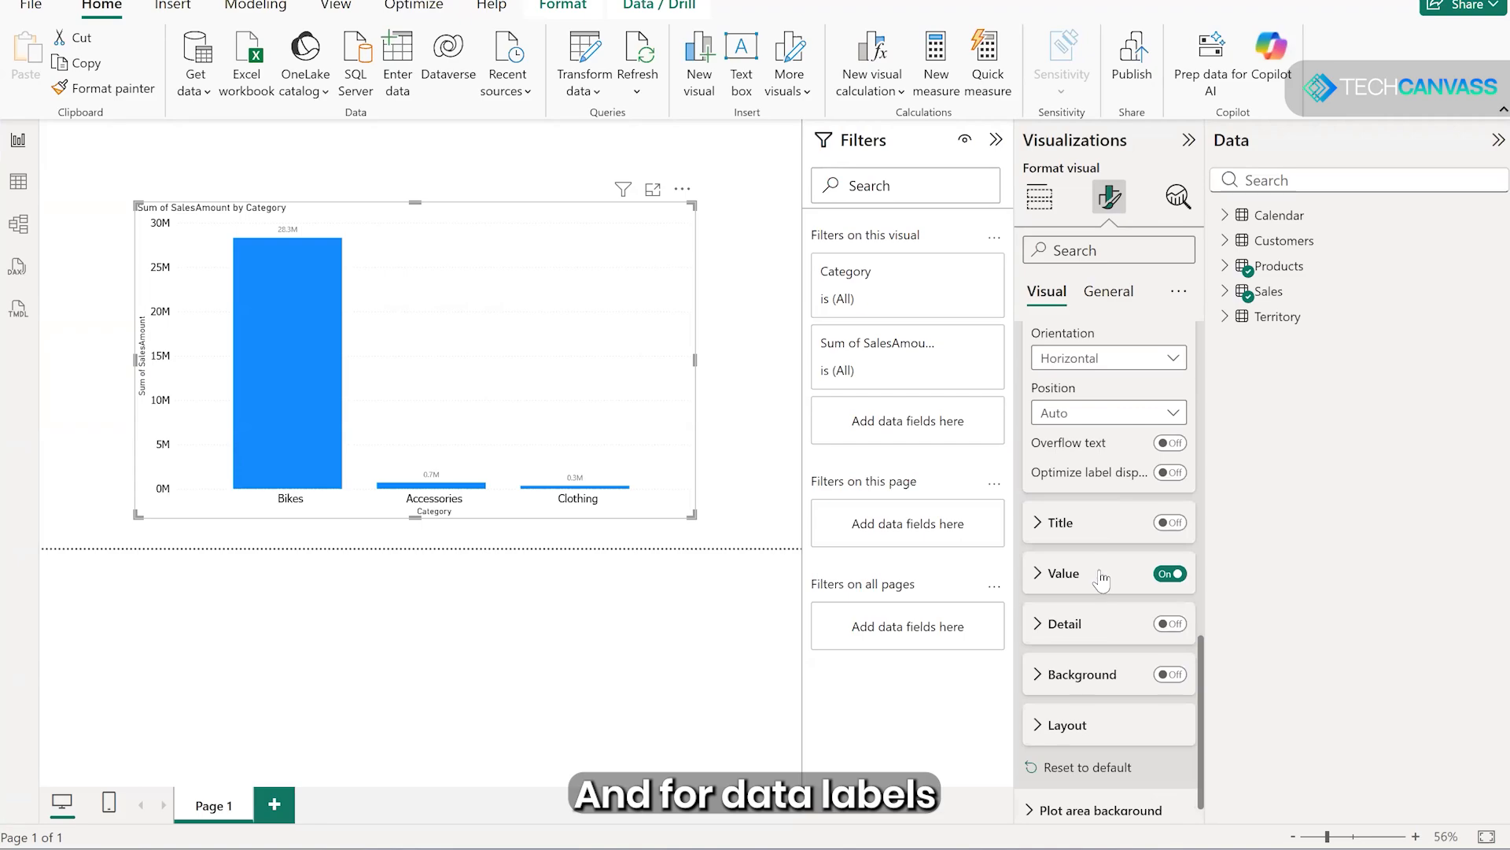
click(1101, 581)
scroll(1148, 511, down, 2)
click(1162, 484)
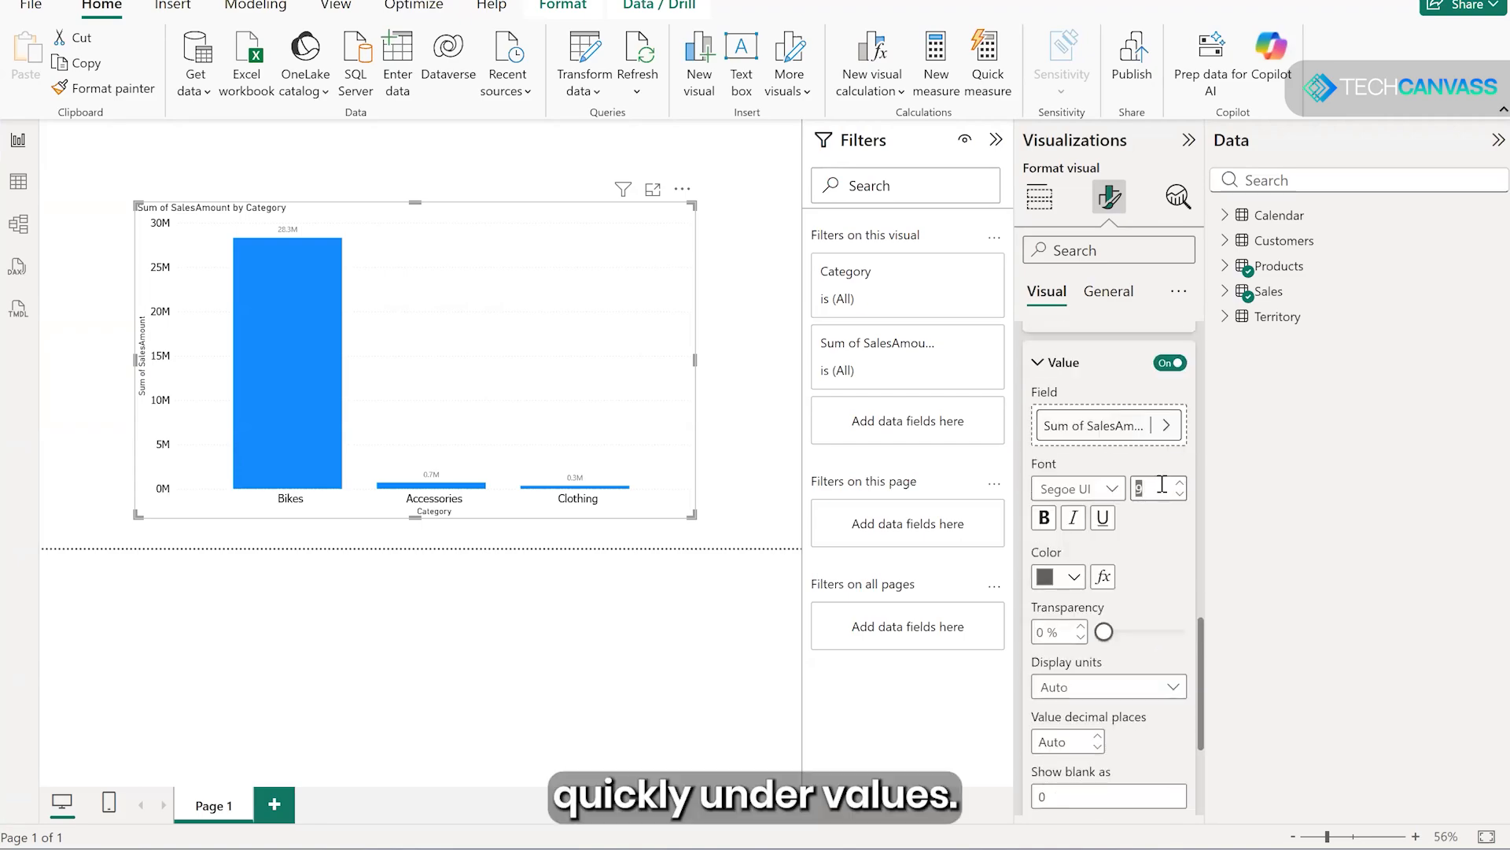
click(1111, 488)
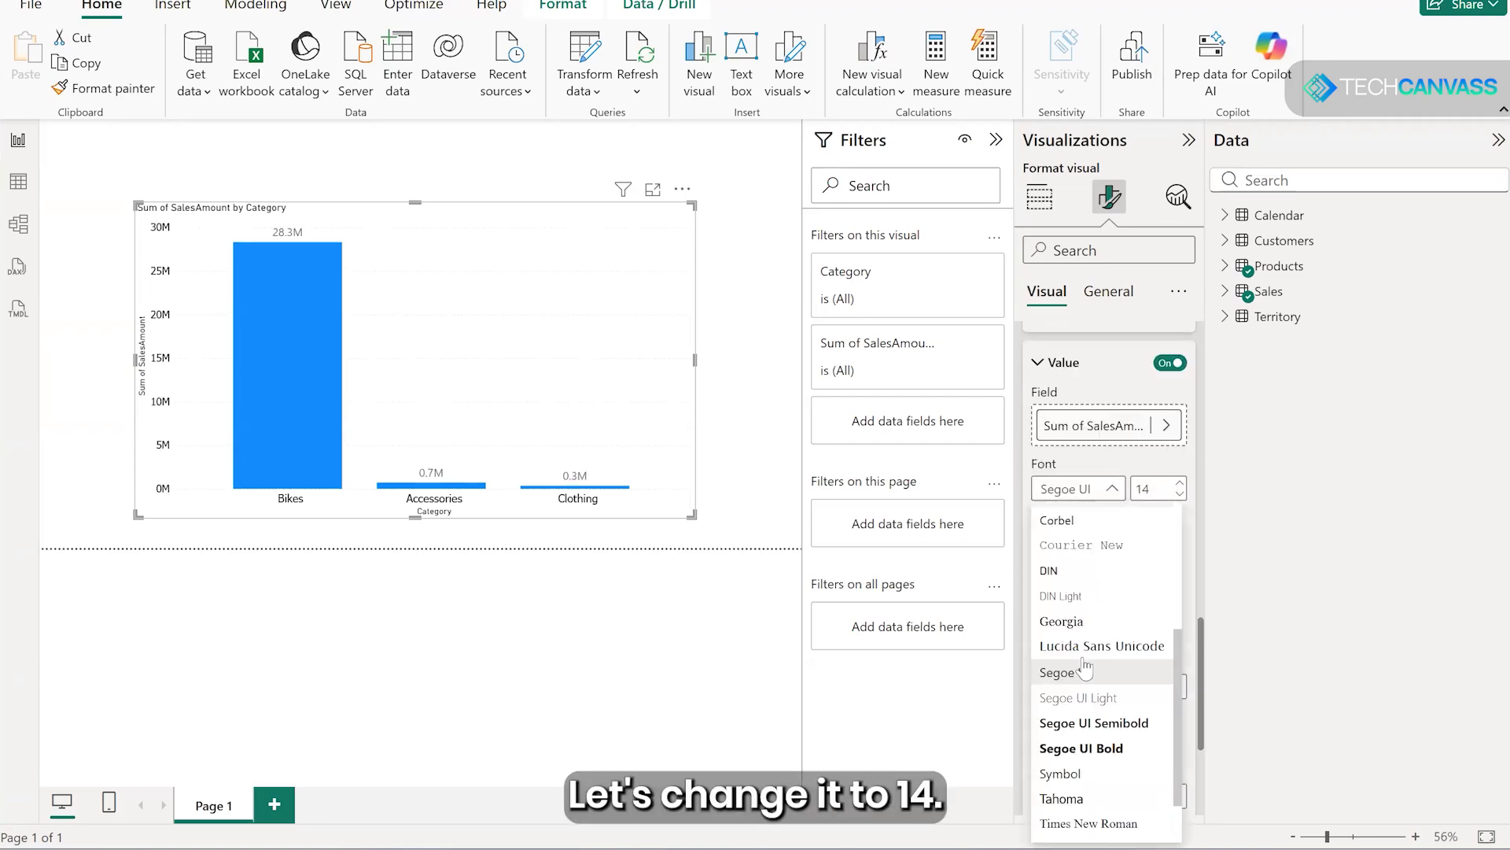
click(1076, 799)
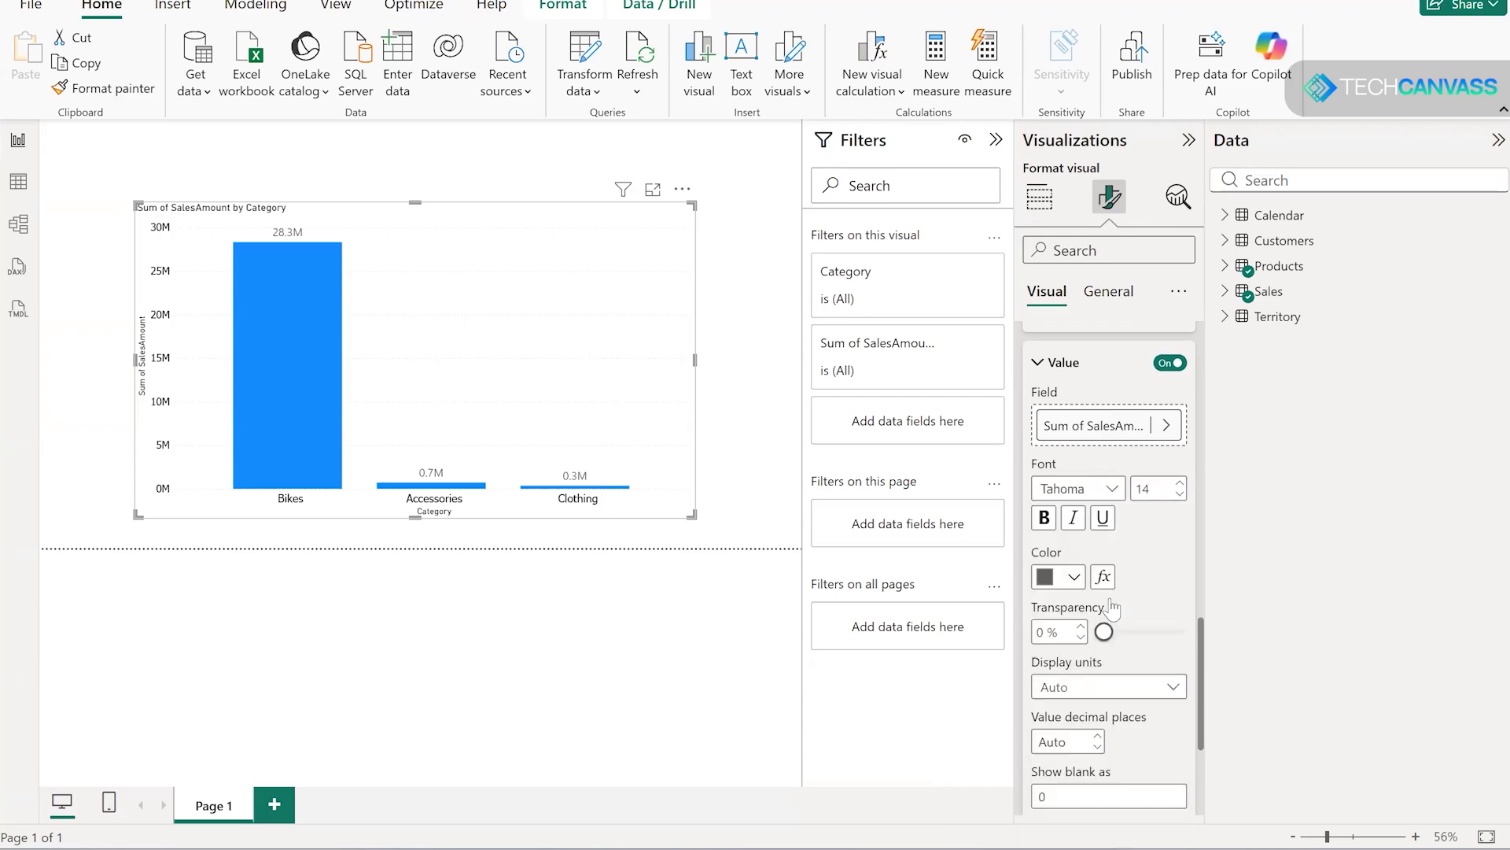
click(1074, 578)
click(1087, 202)
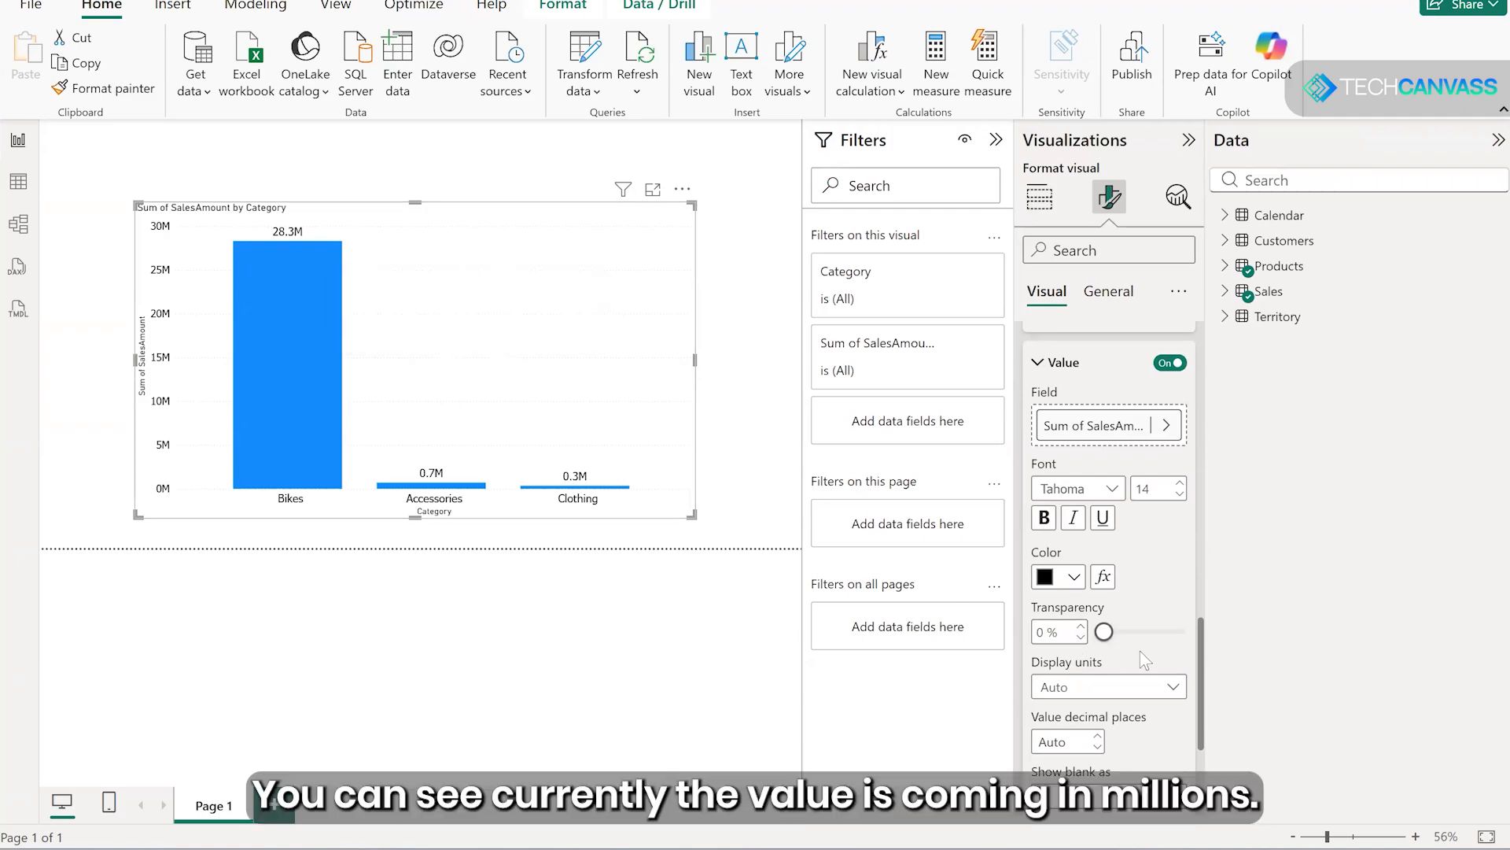
- Set the data labels' display units to None with 0 decimal places
scroll(1108, 607, down, 1)
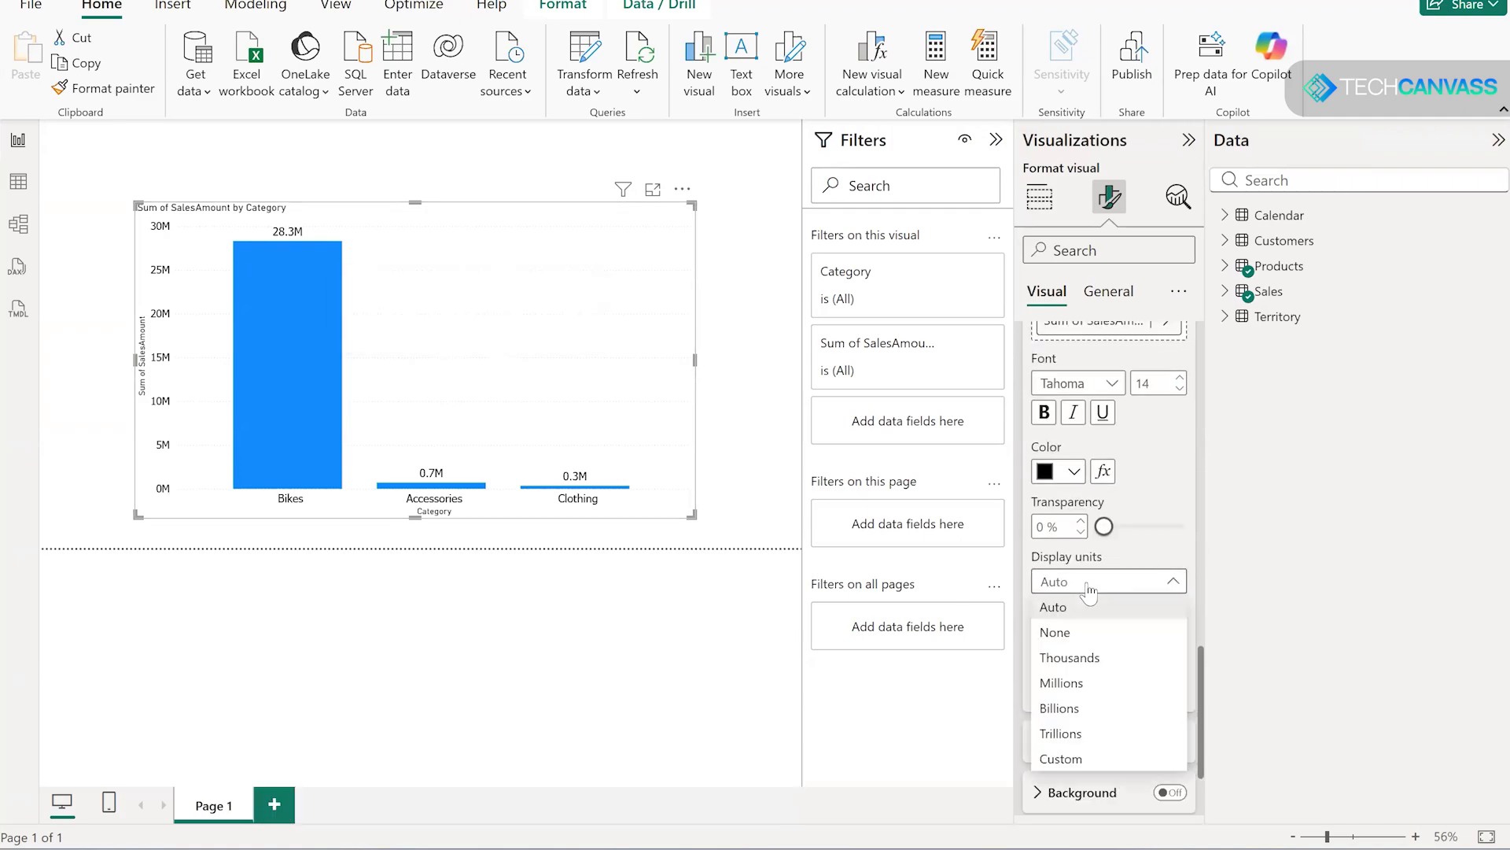
click(1063, 633)
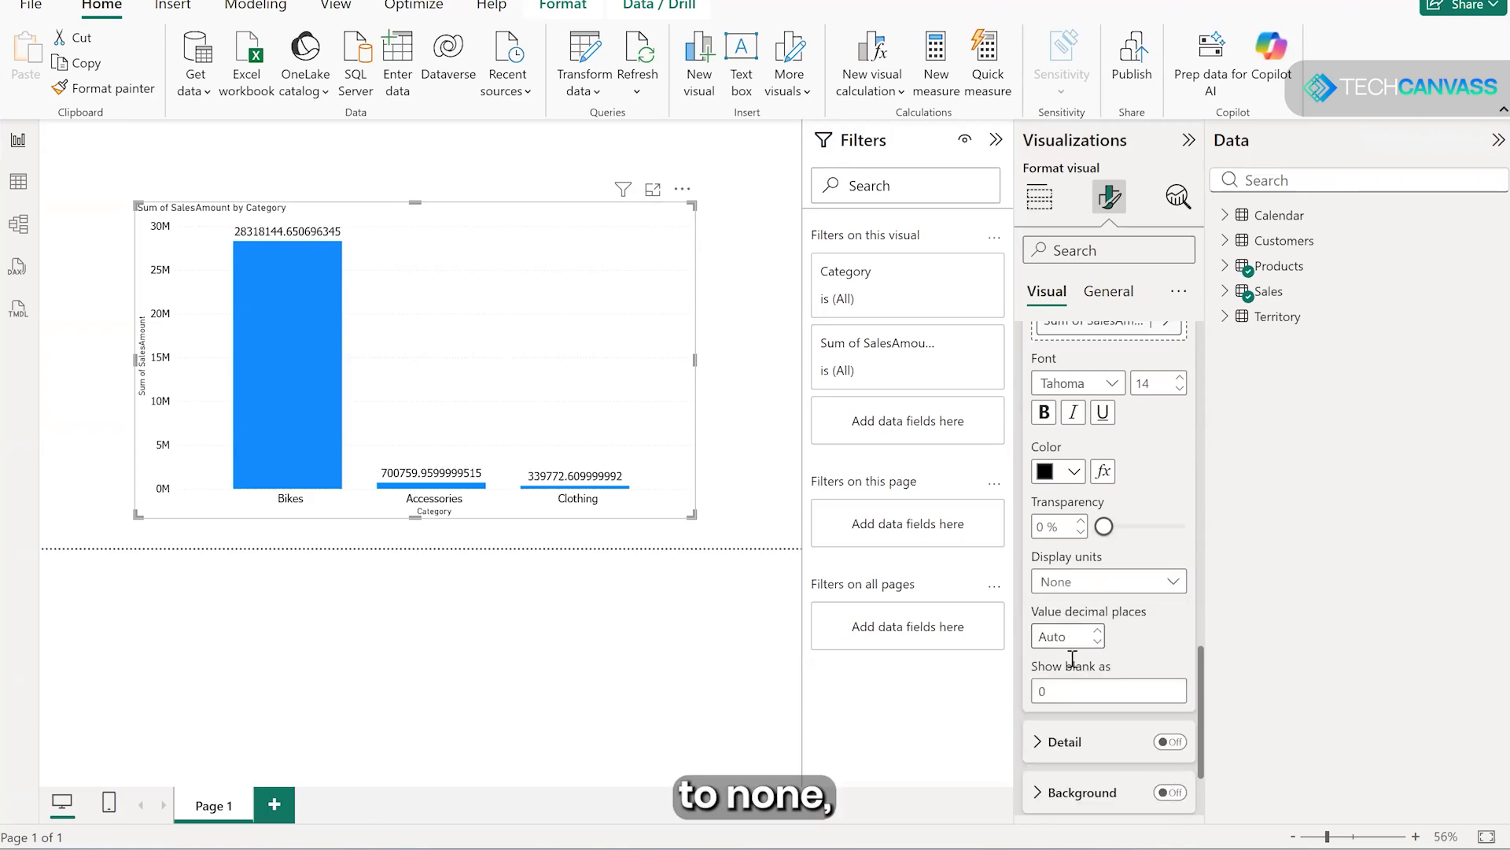
click(1060, 640)
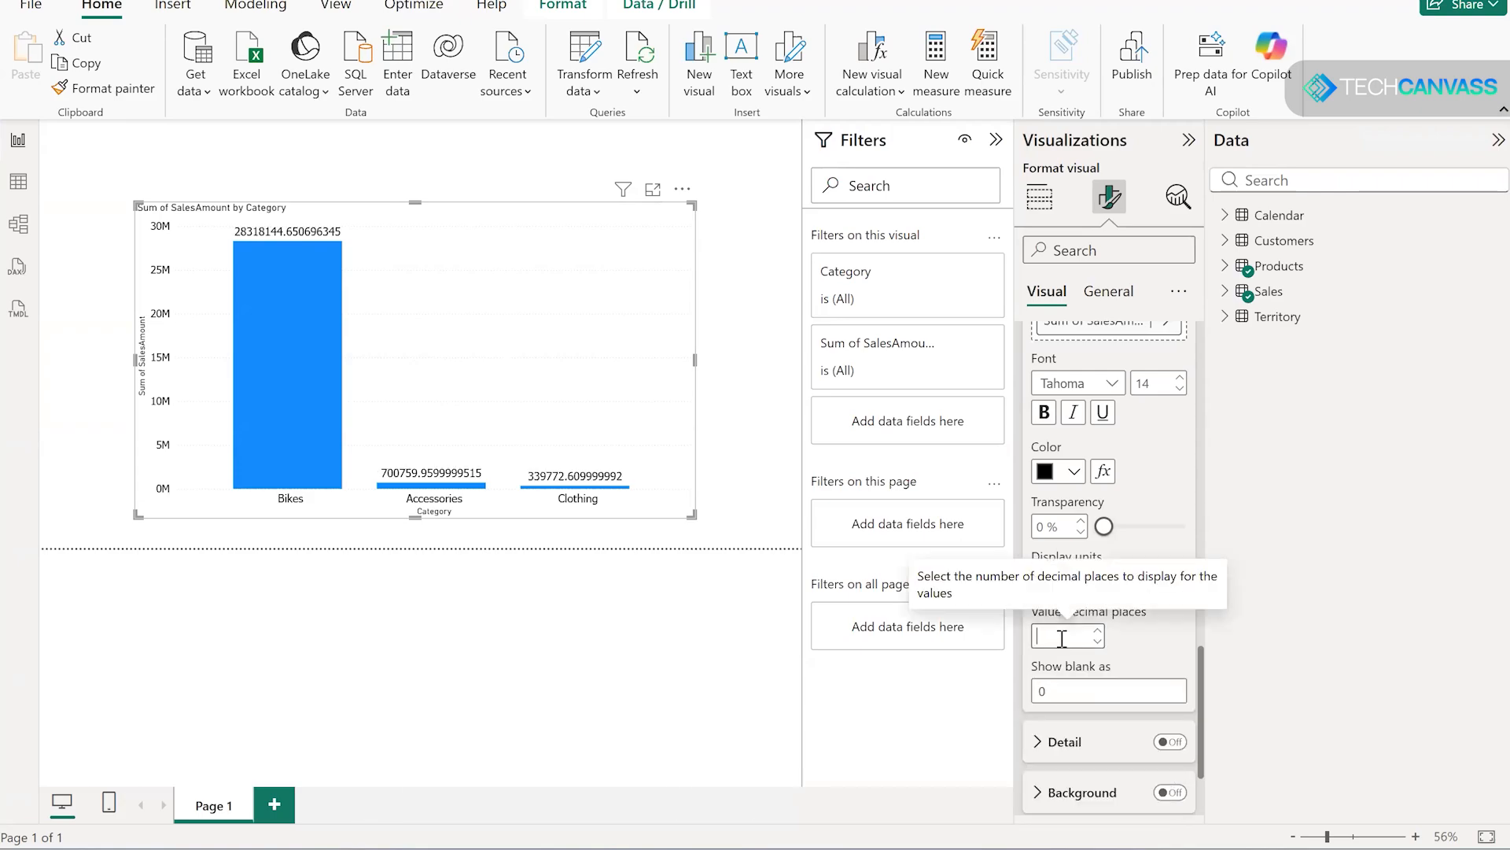
text(0)
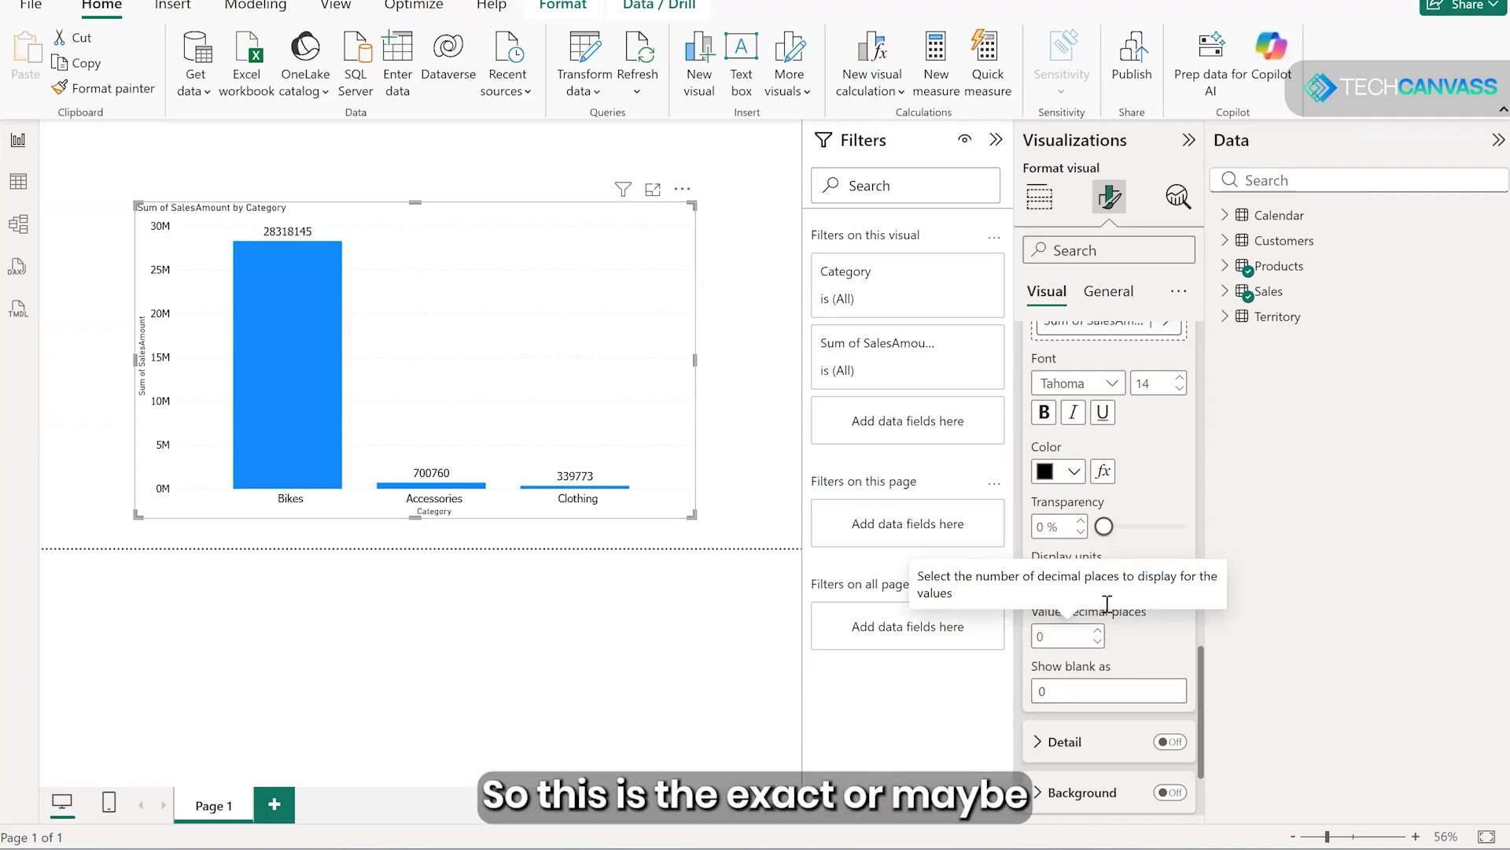
- Try Thousands and Billions as the display units of the data labels
click(1117, 583)
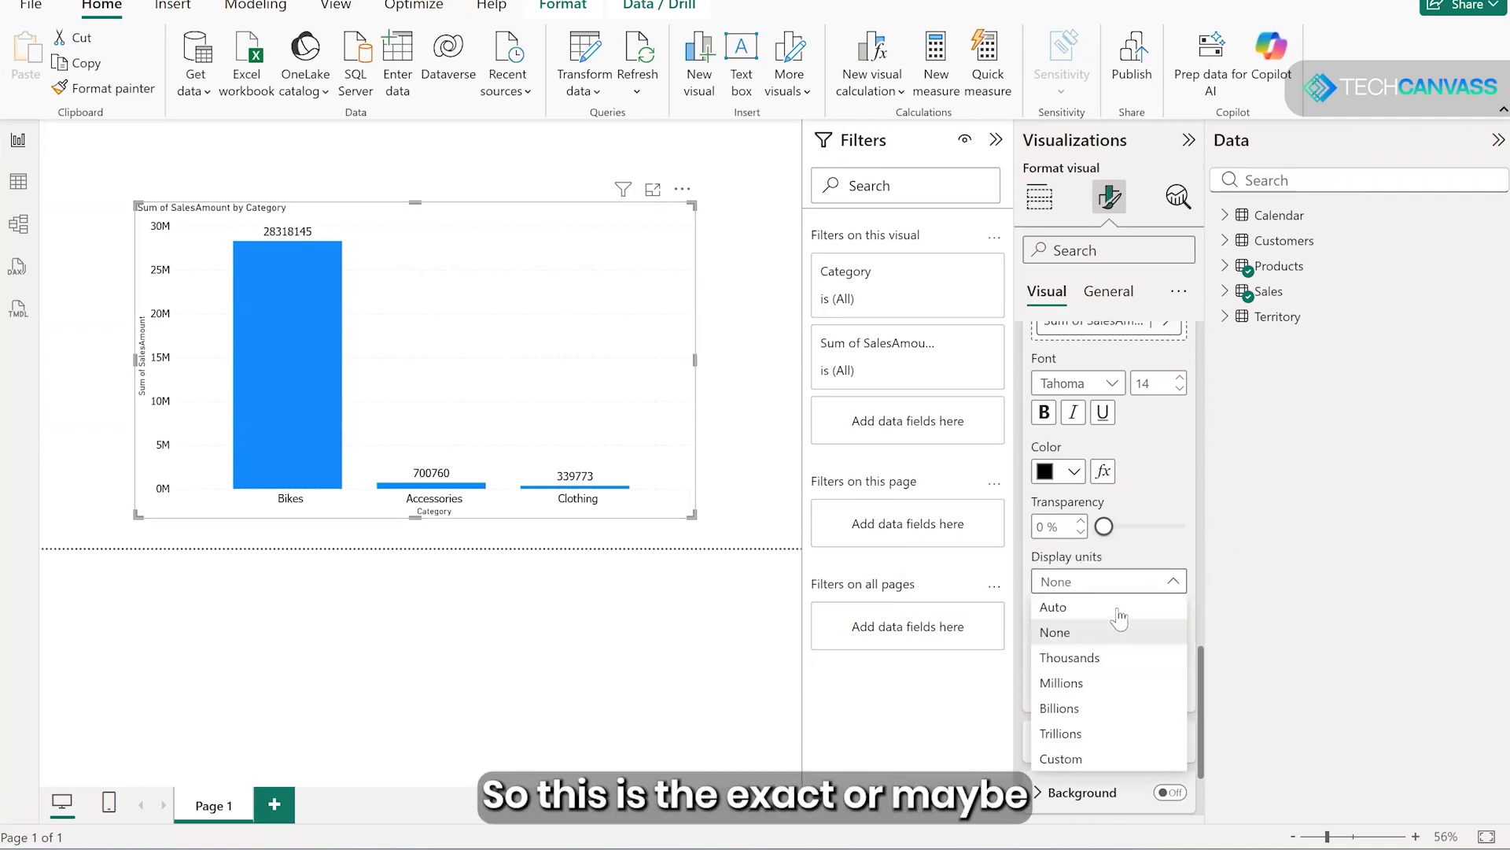
click(1074, 658)
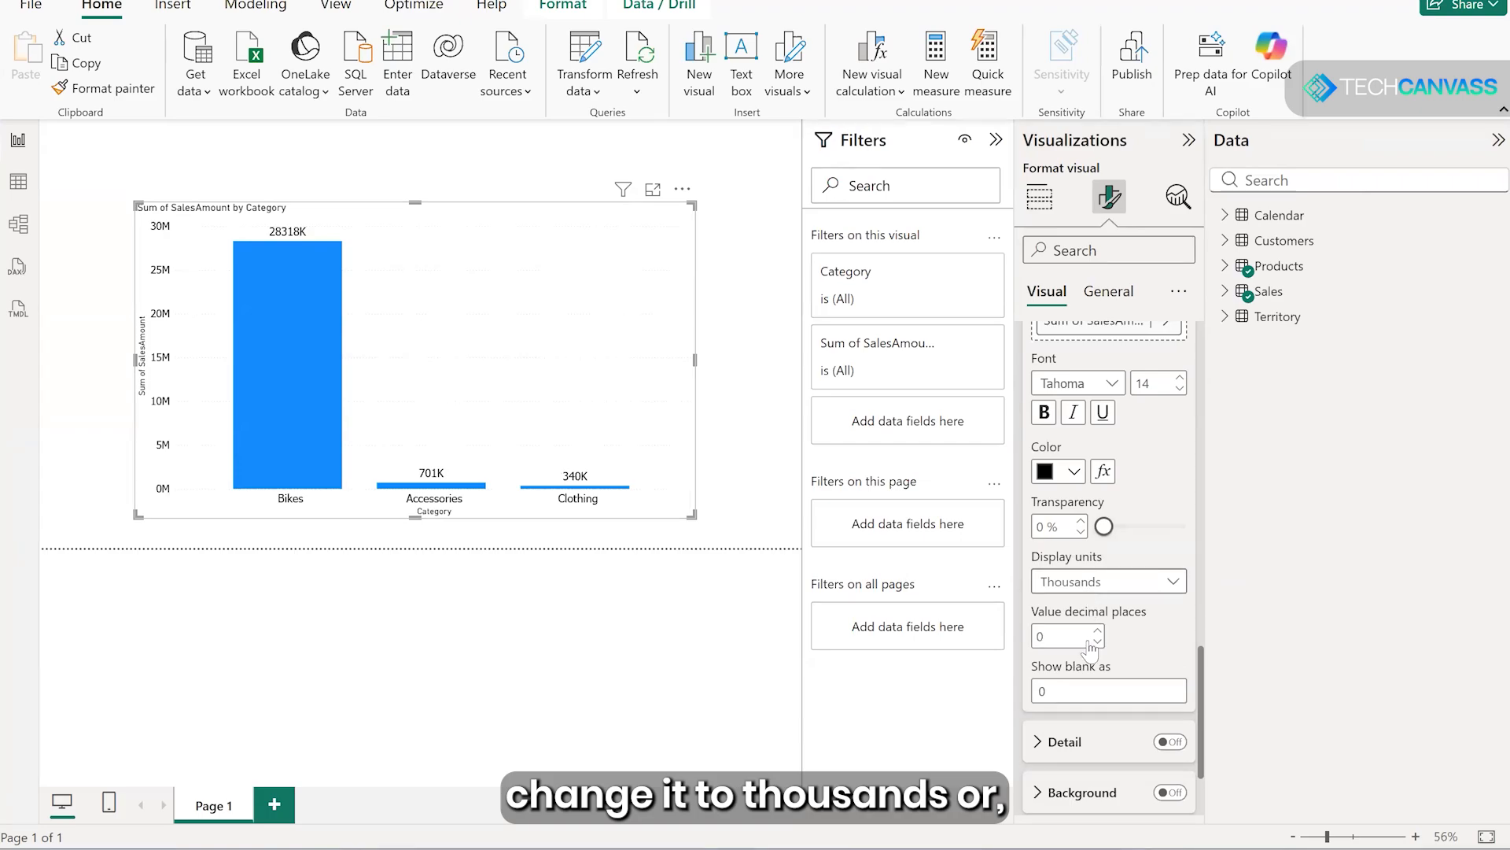
click(1092, 590)
click(1066, 710)
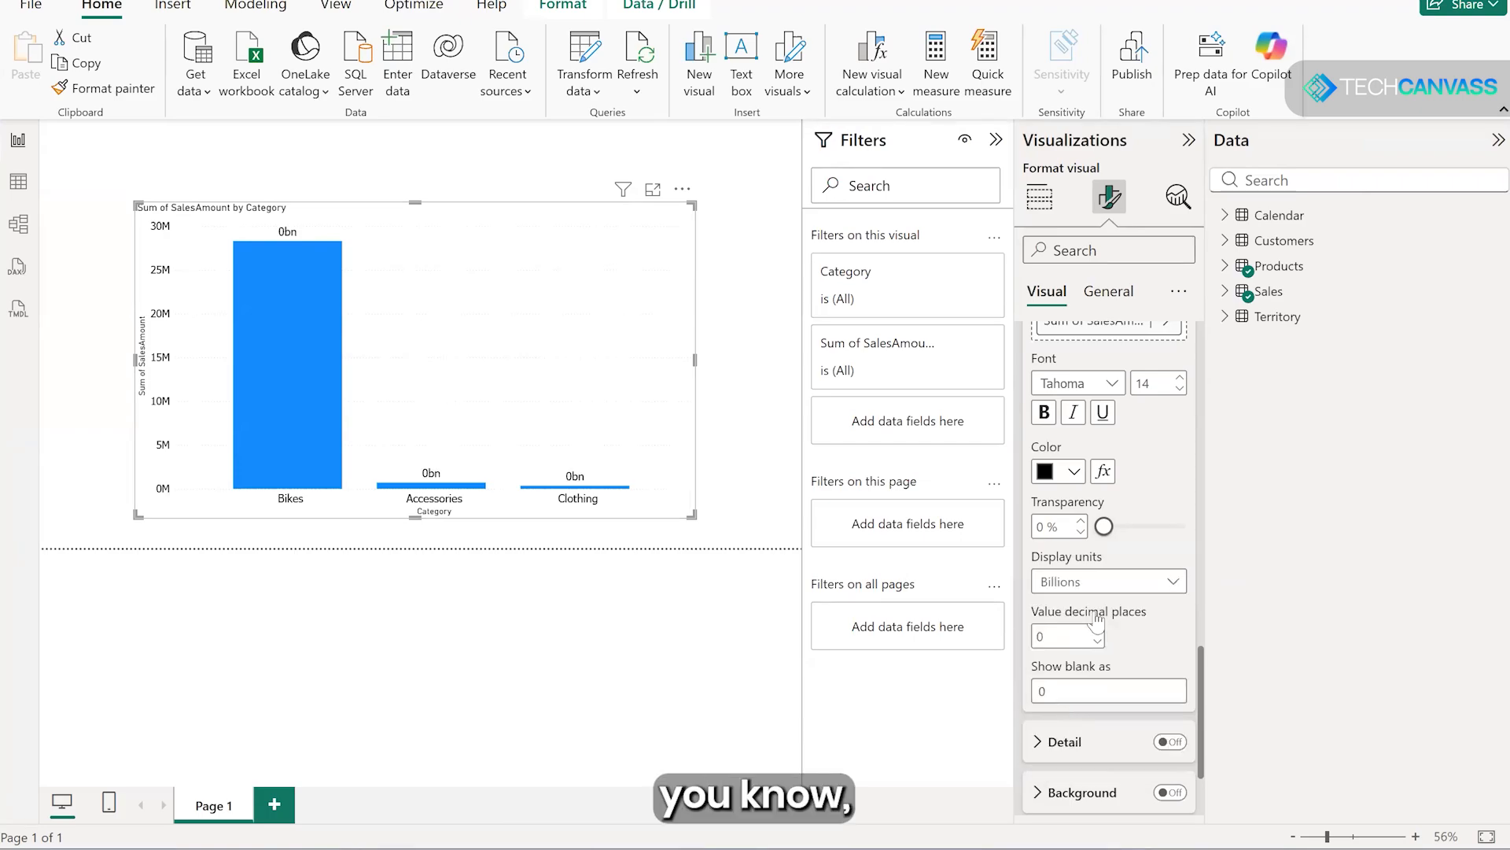
- Set the data labels' display units to Millions with 1 decimal place
click(1105, 586)
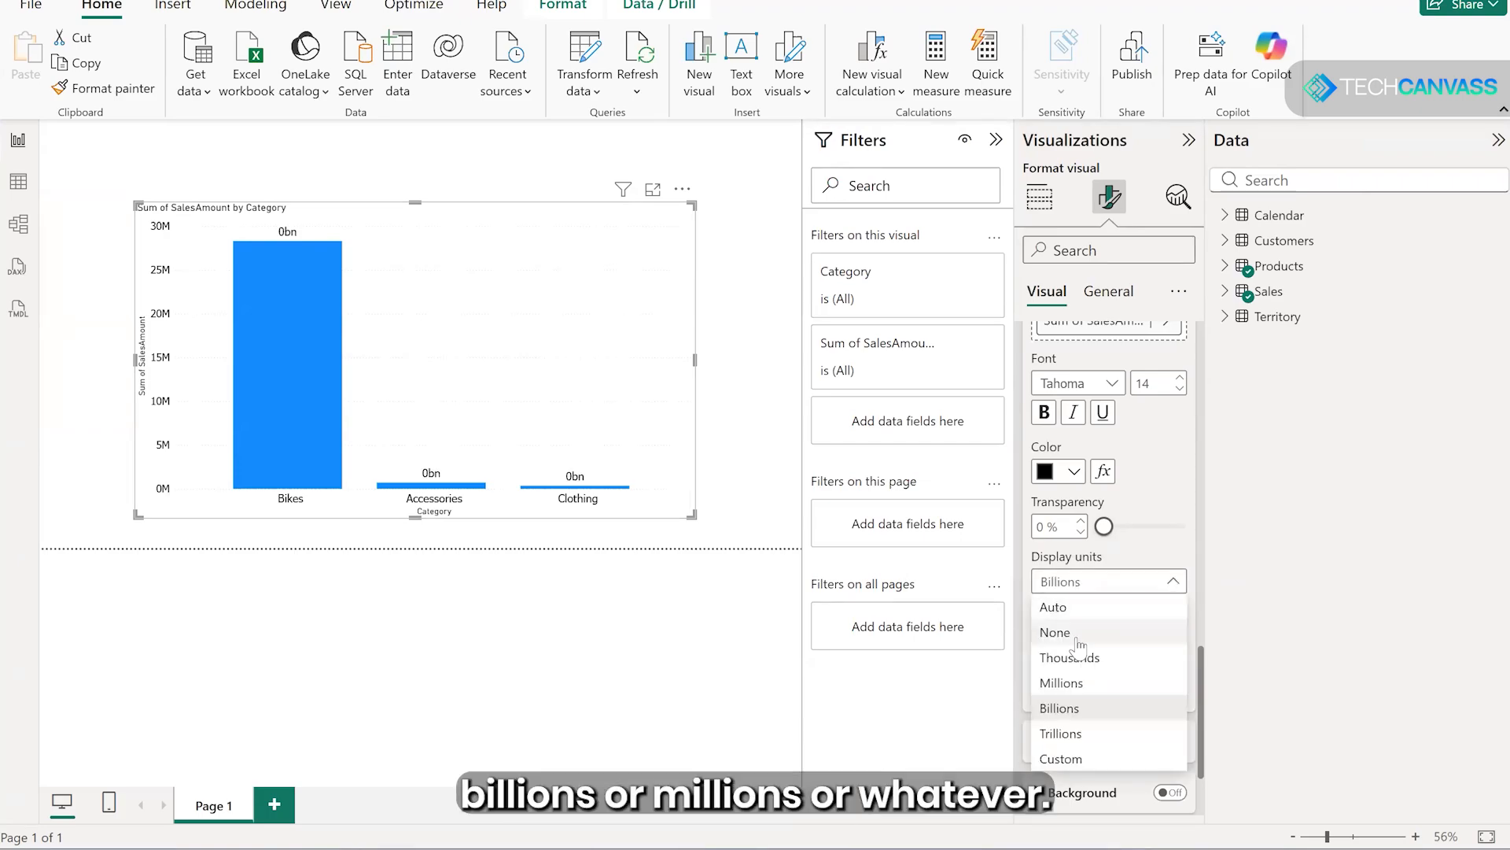
click(1060, 680)
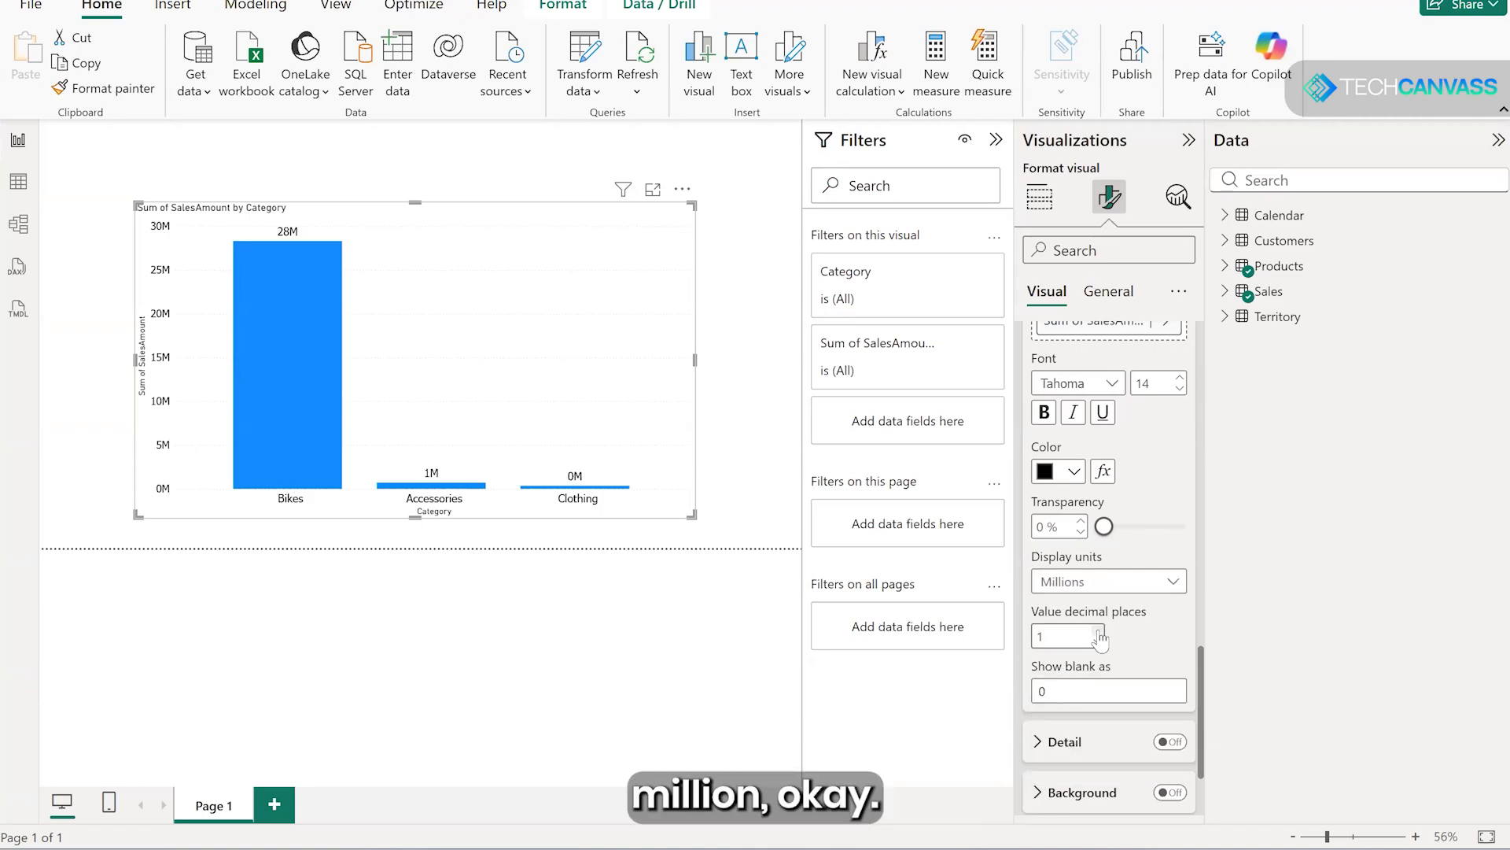
scroll(1134, 642, down, 2)
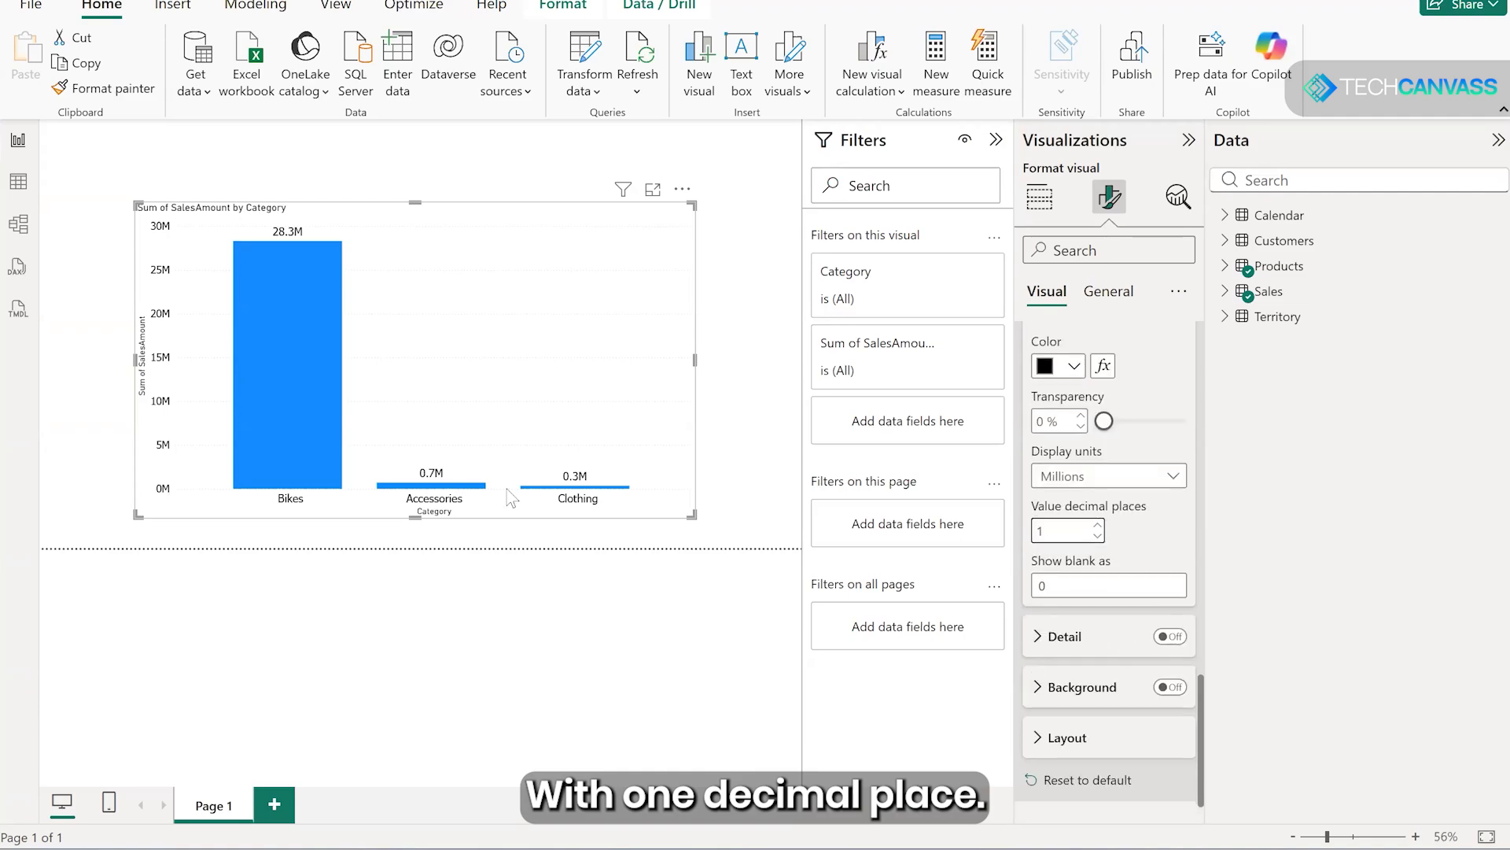
- Move the column chart toward the page's left edge and shrink it to a smaller, flatter size
drag(338, 395, 269, 398)
drag(505, 310, 530, 334)
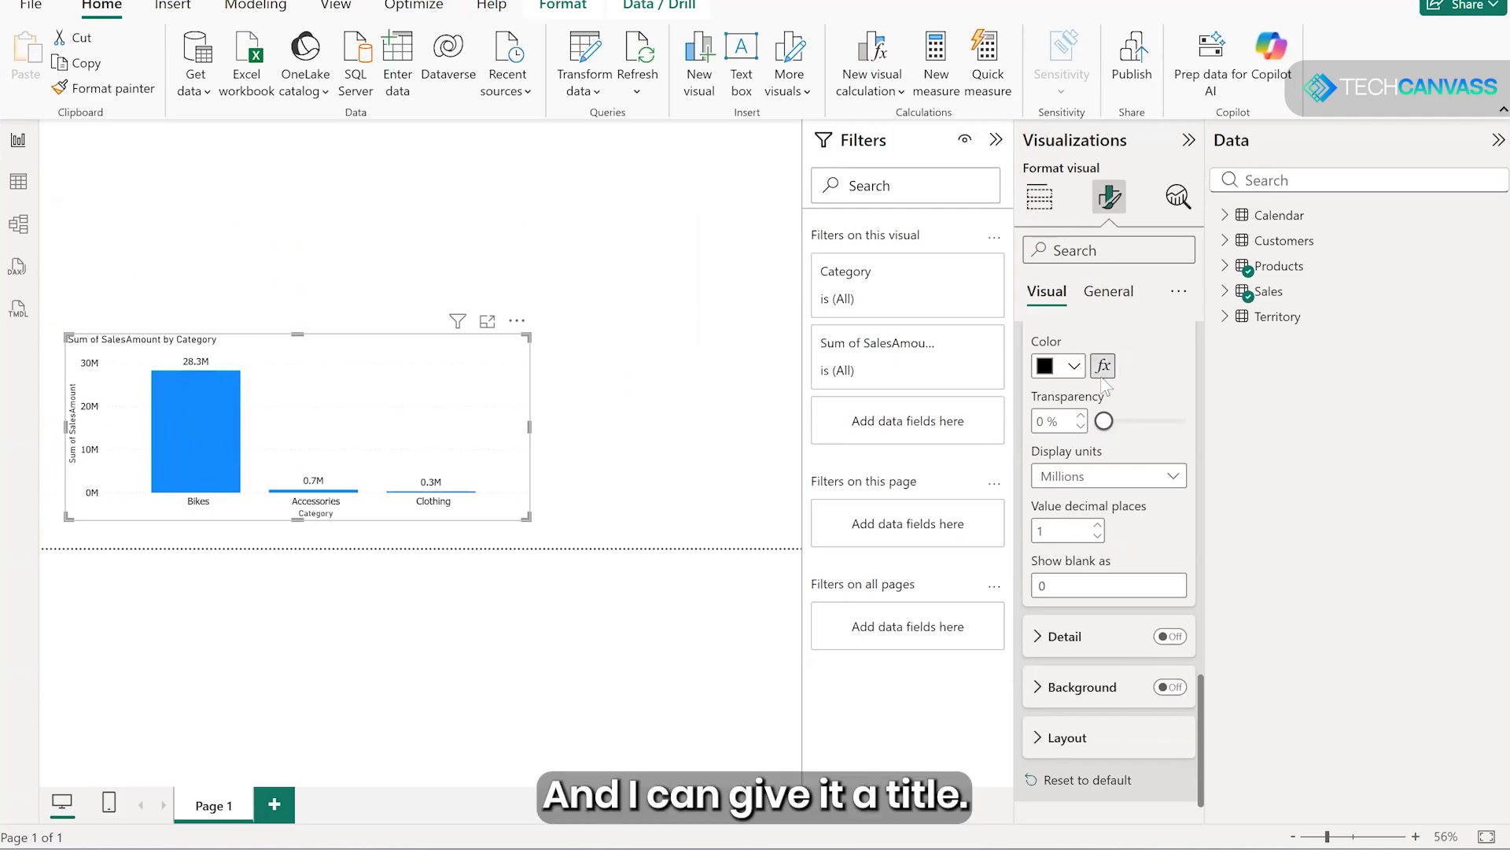
scroll(1105, 384, up, 3)
scroll(1083, 491, up, 5)
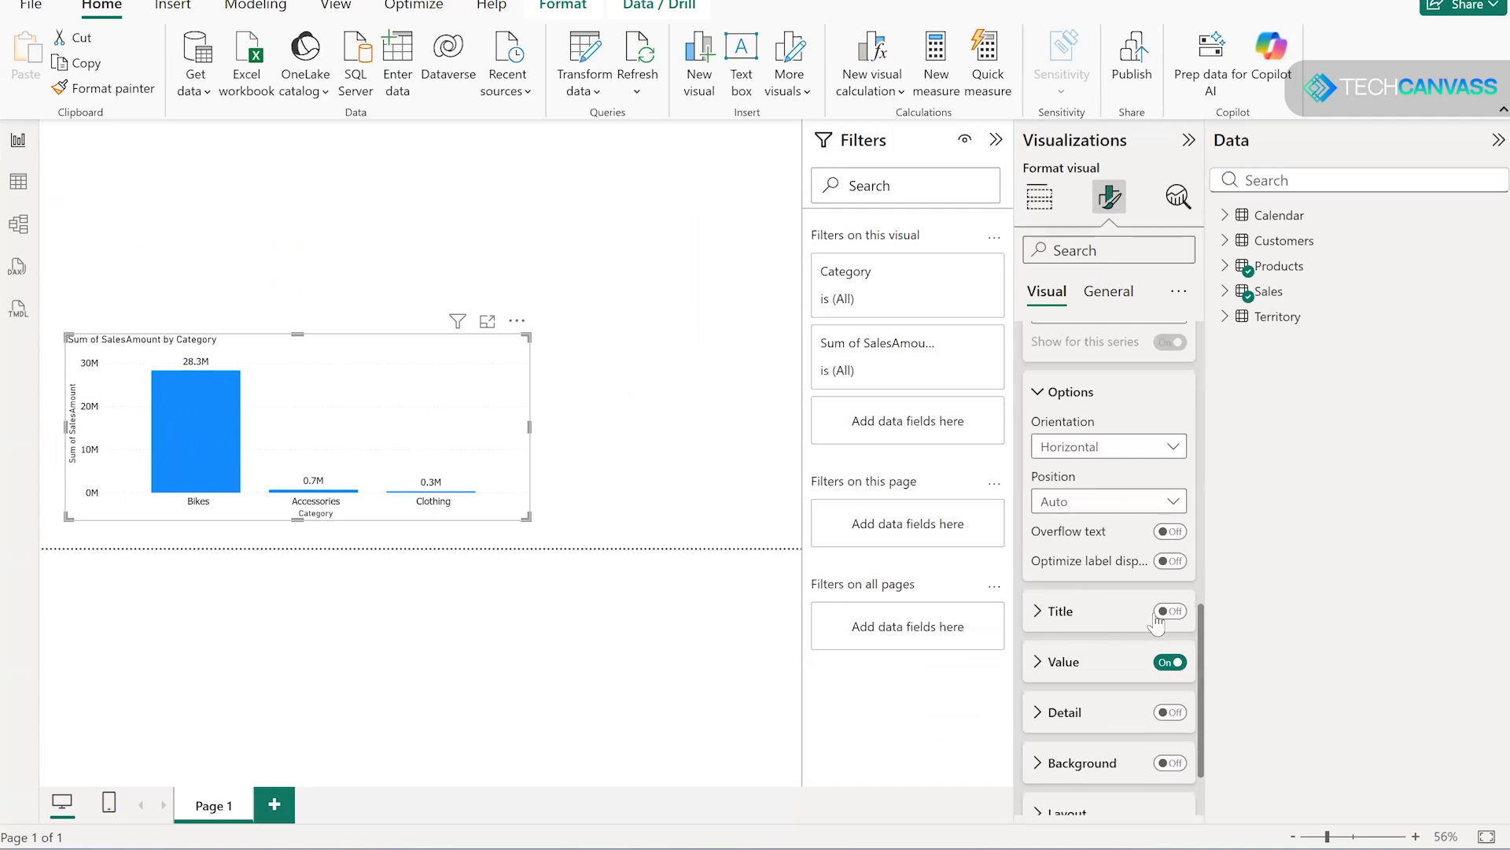
click(1170, 611)
click(1170, 611)
scroll(1062, 431, up, 4)
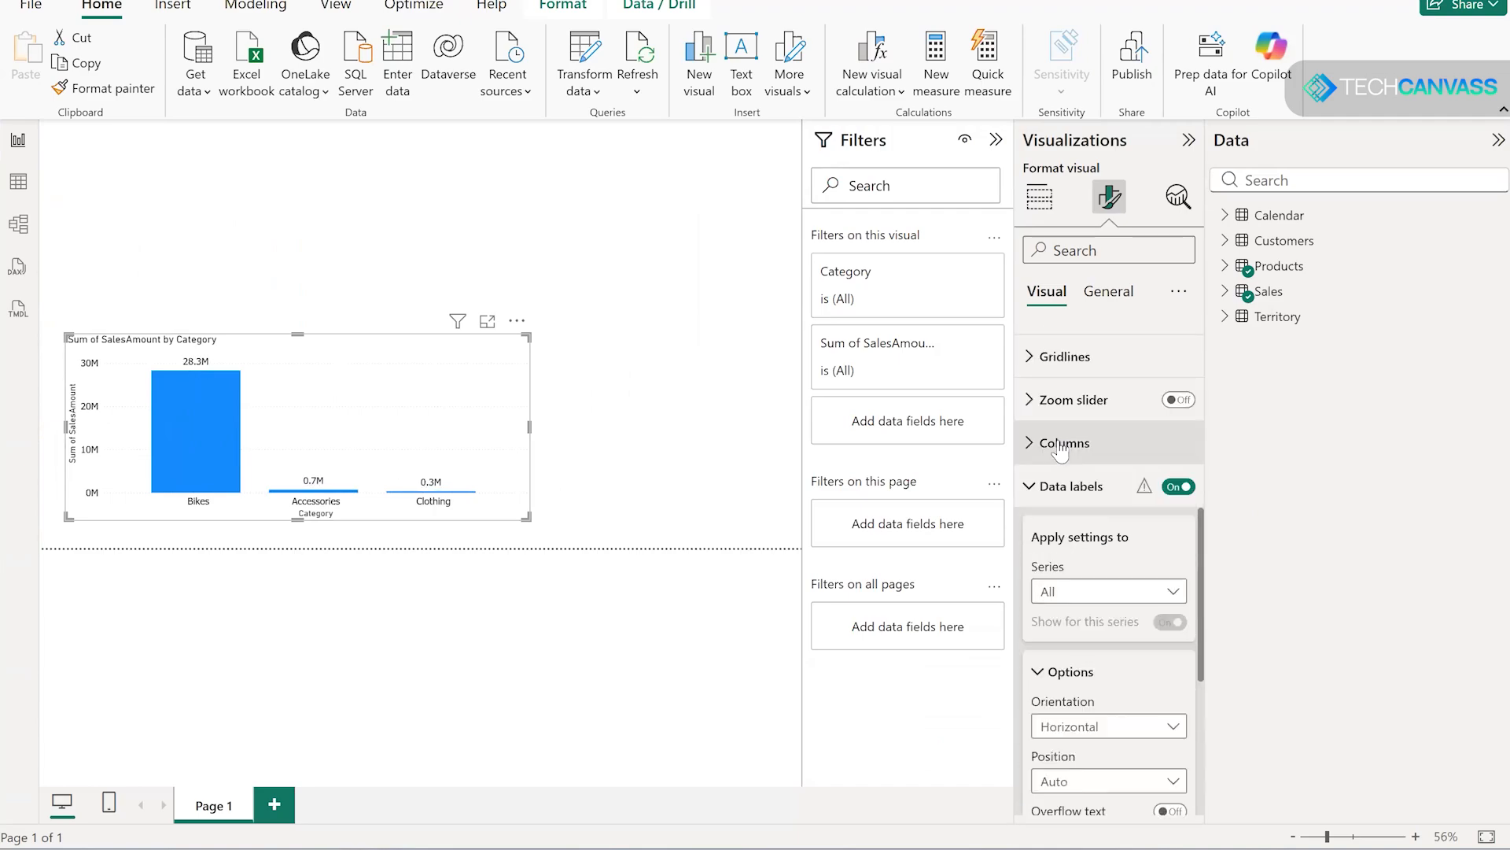
scroll(1062, 440, up, 3)
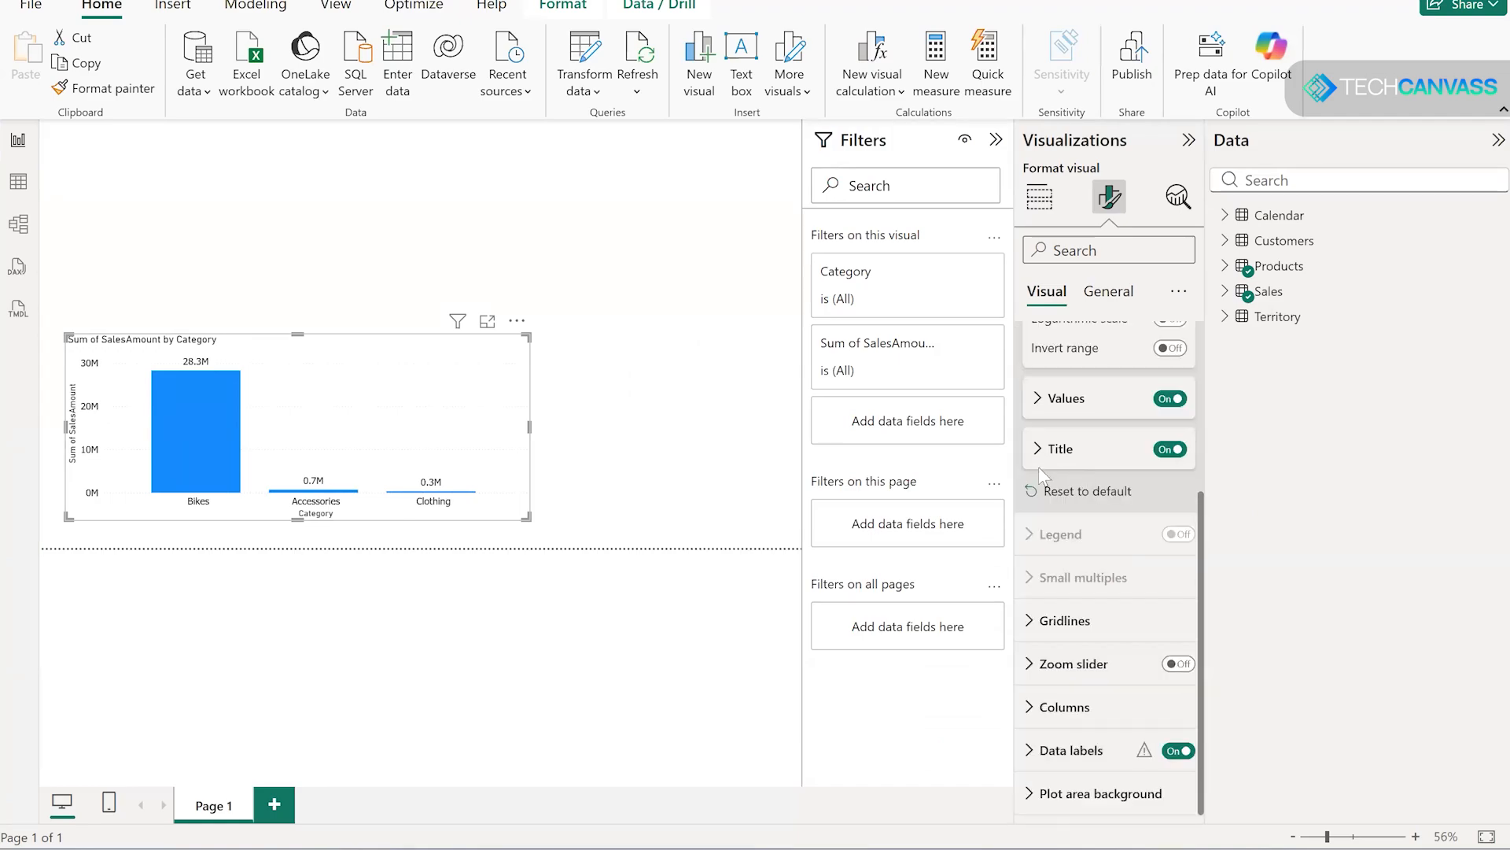
scroll(1079, 551, up, 3)
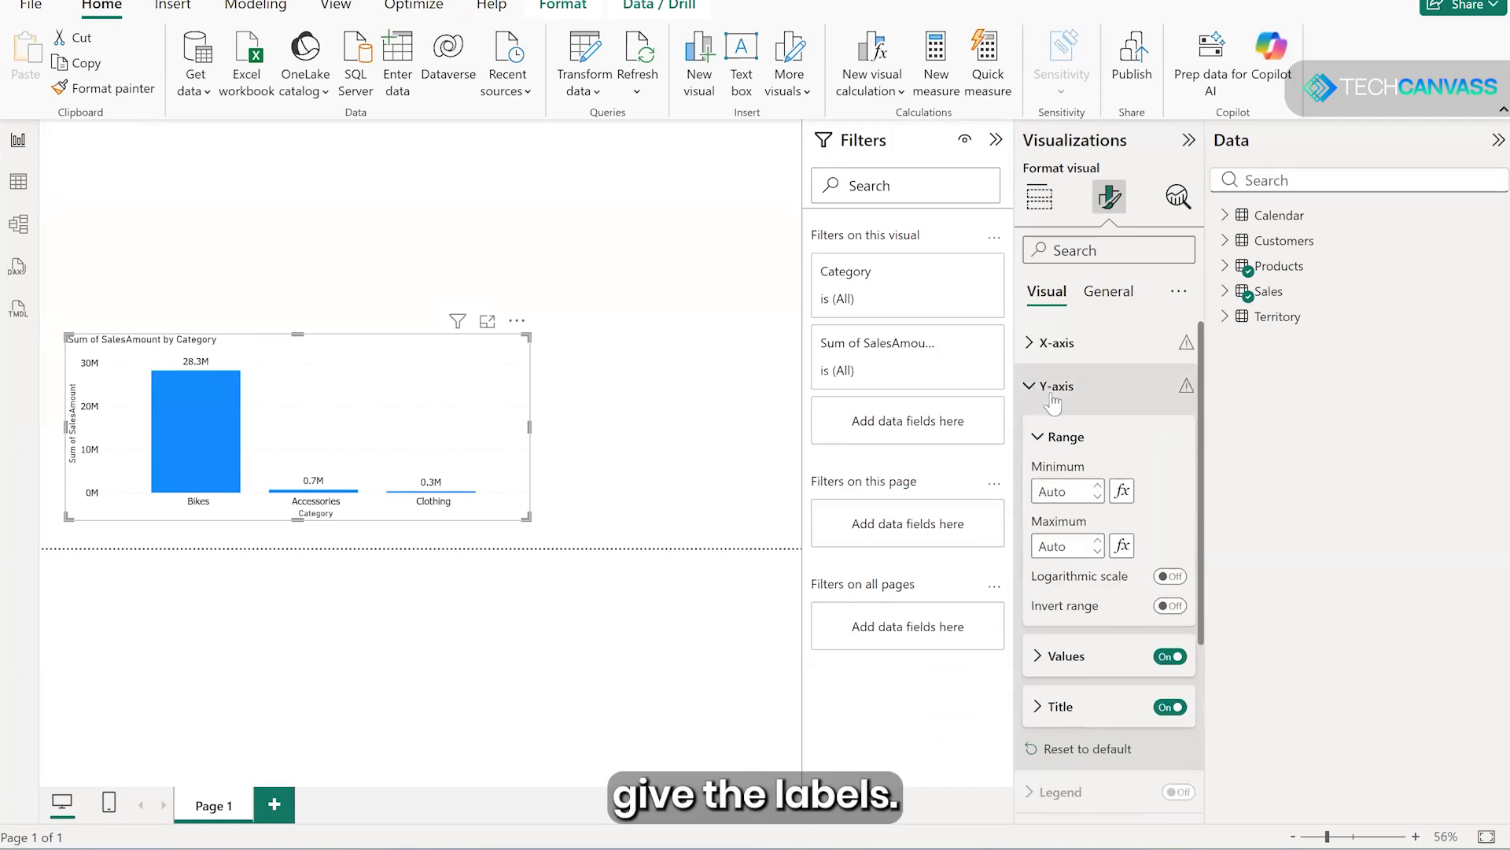
click(1093, 405)
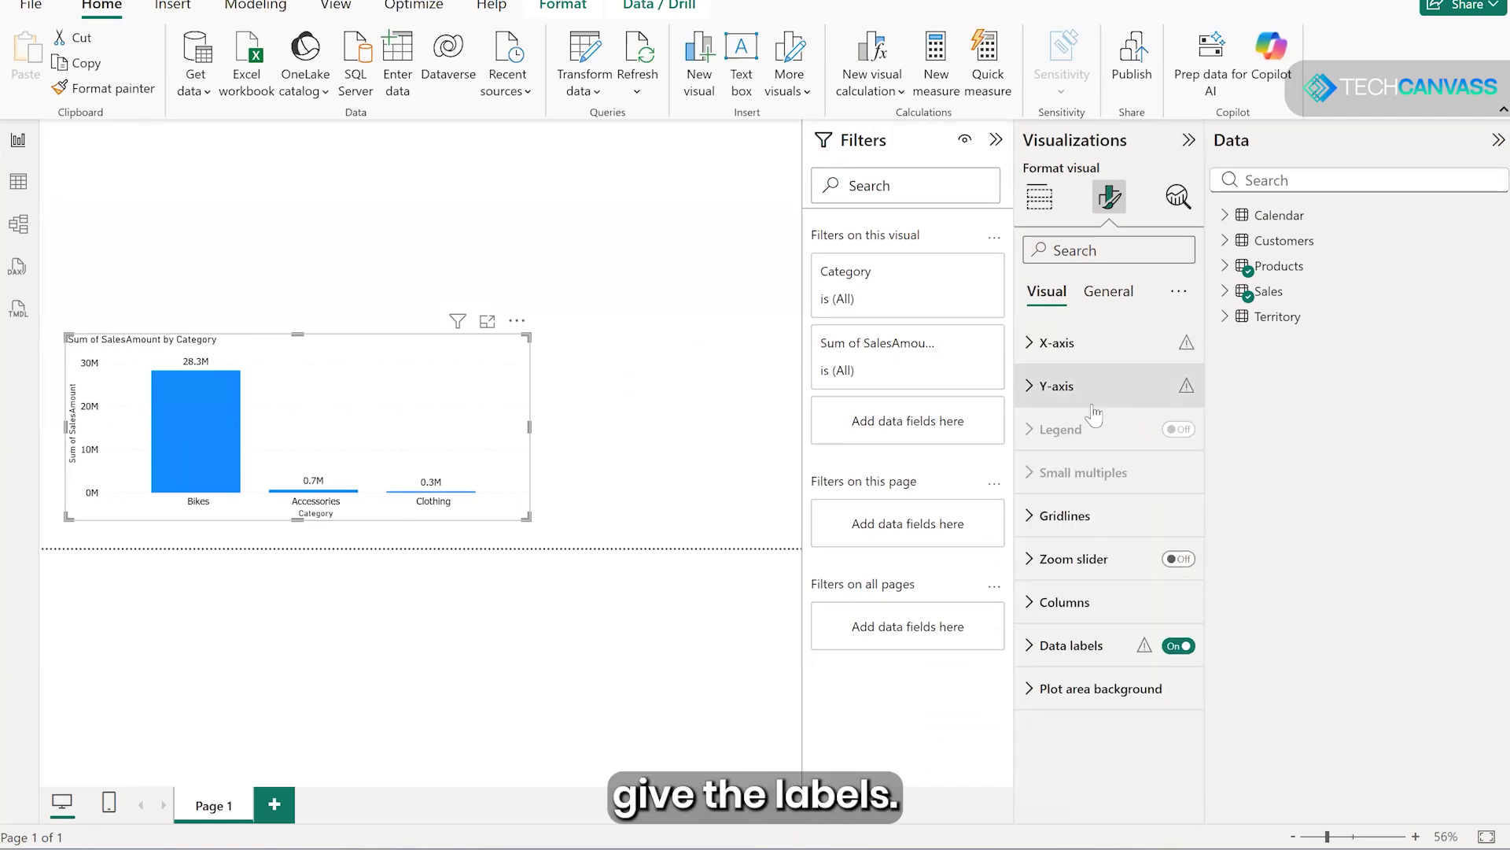
- Change the column chart's title text to "Sales Across Product Categories"
click(1107, 296)
click(1047, 386)
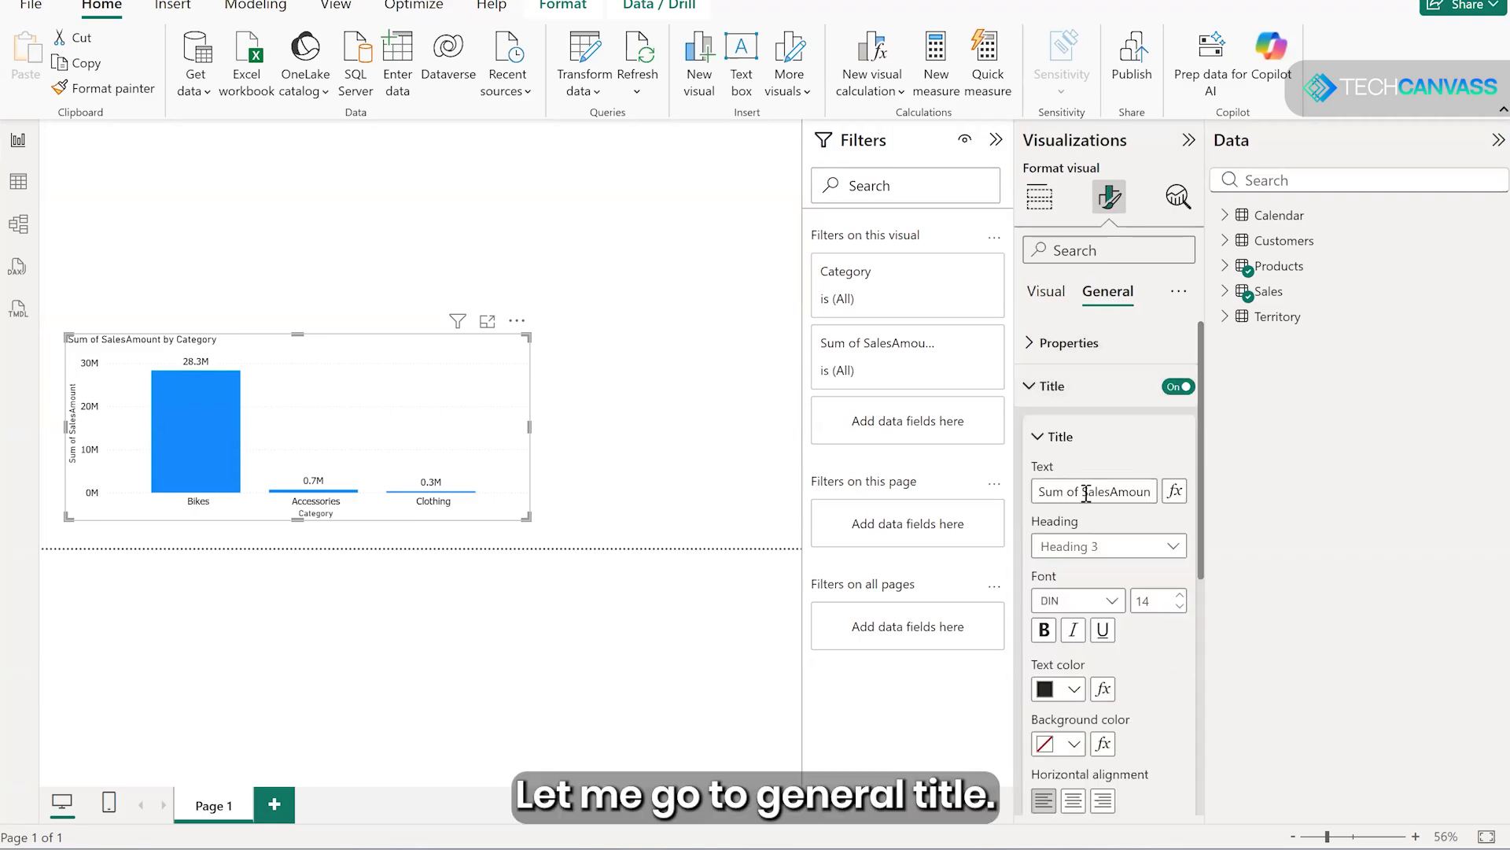
click(1080, 492)
key(ctrl+a)
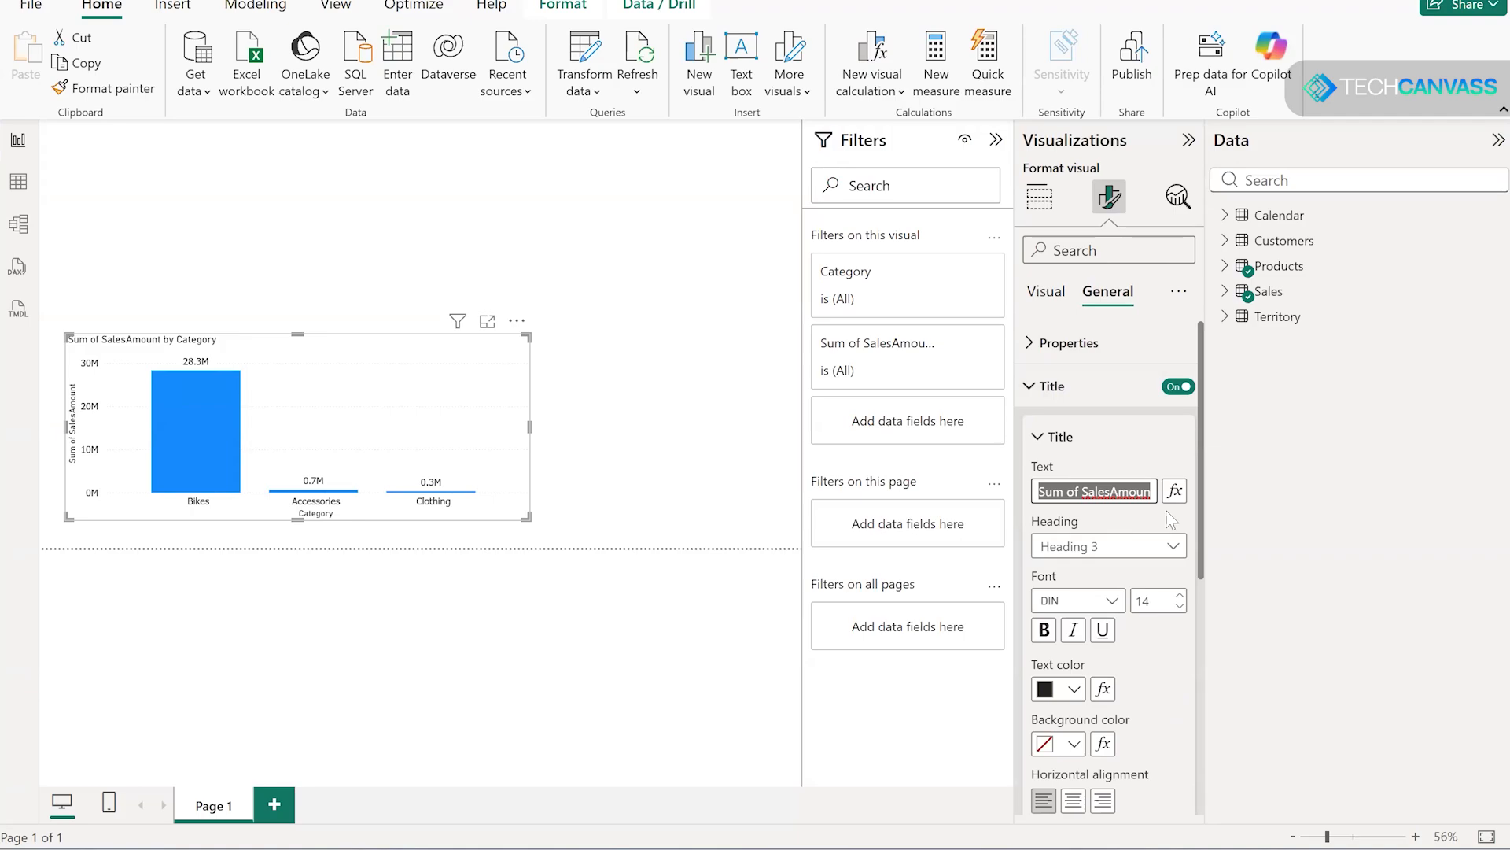
text(Sa)
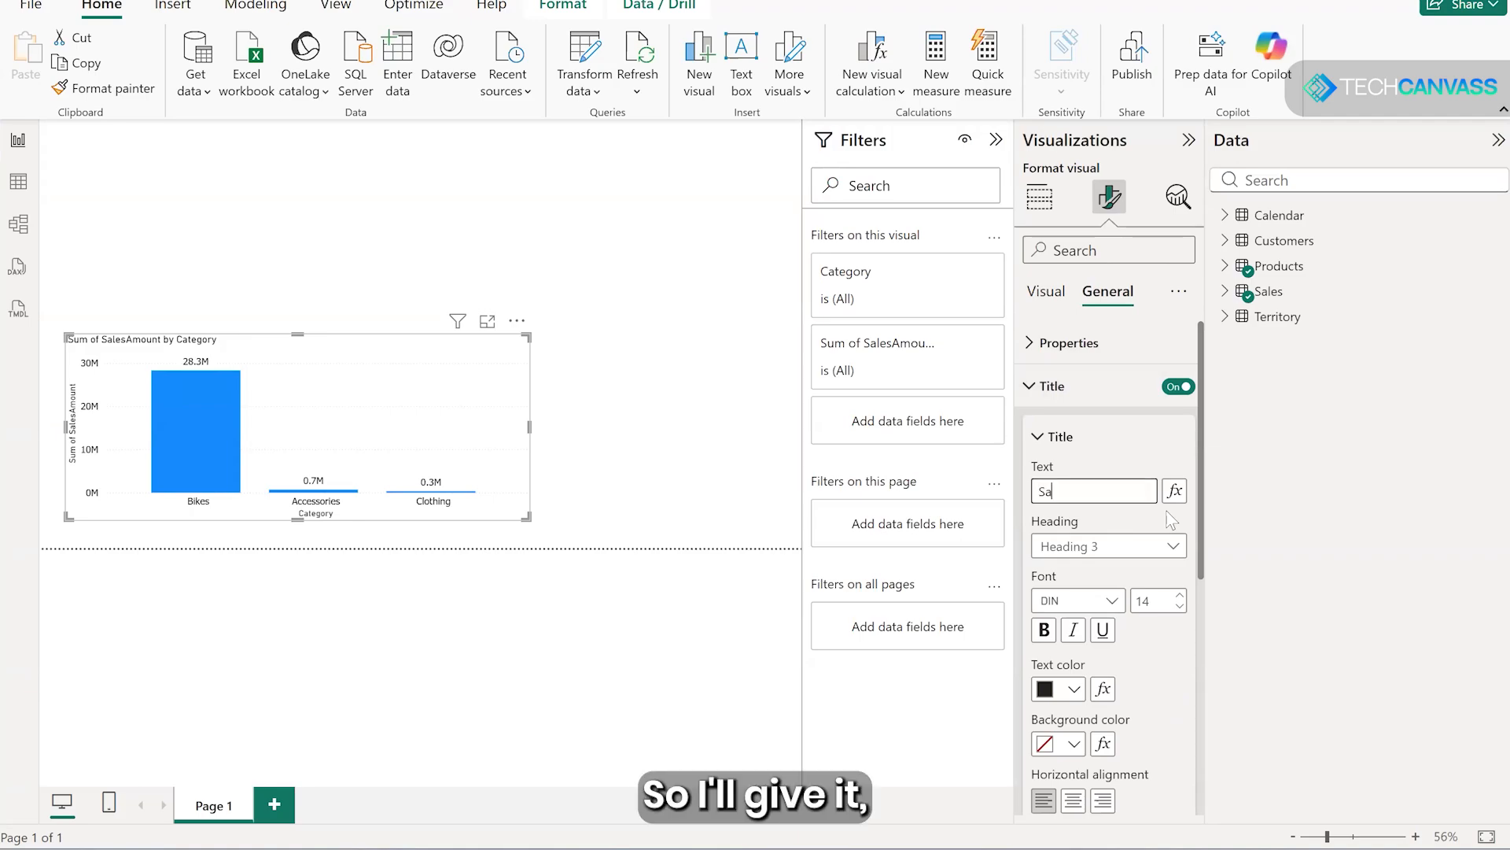
text(les Across )
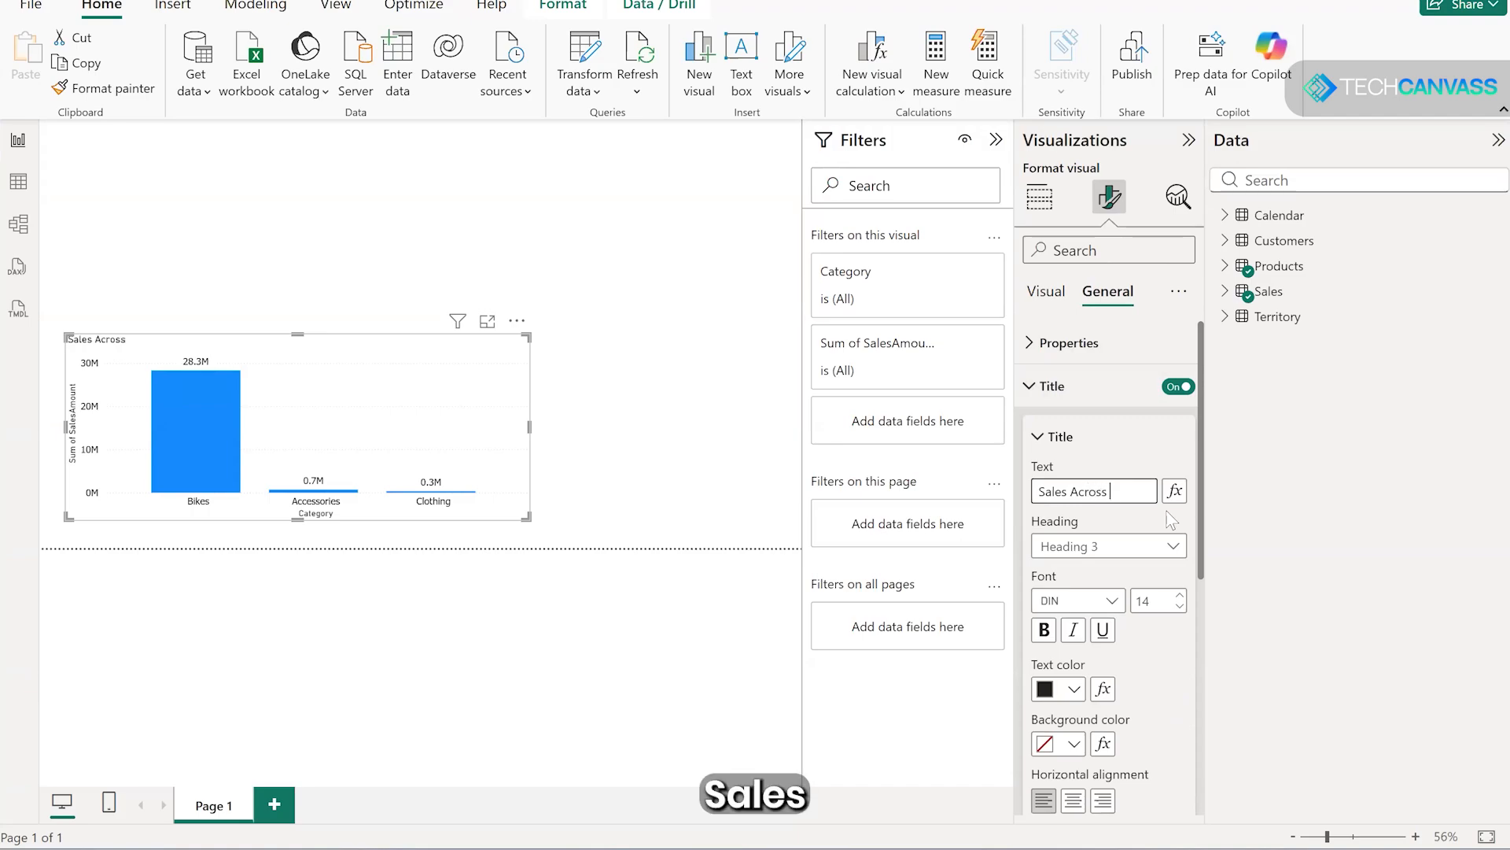
text(Produ)
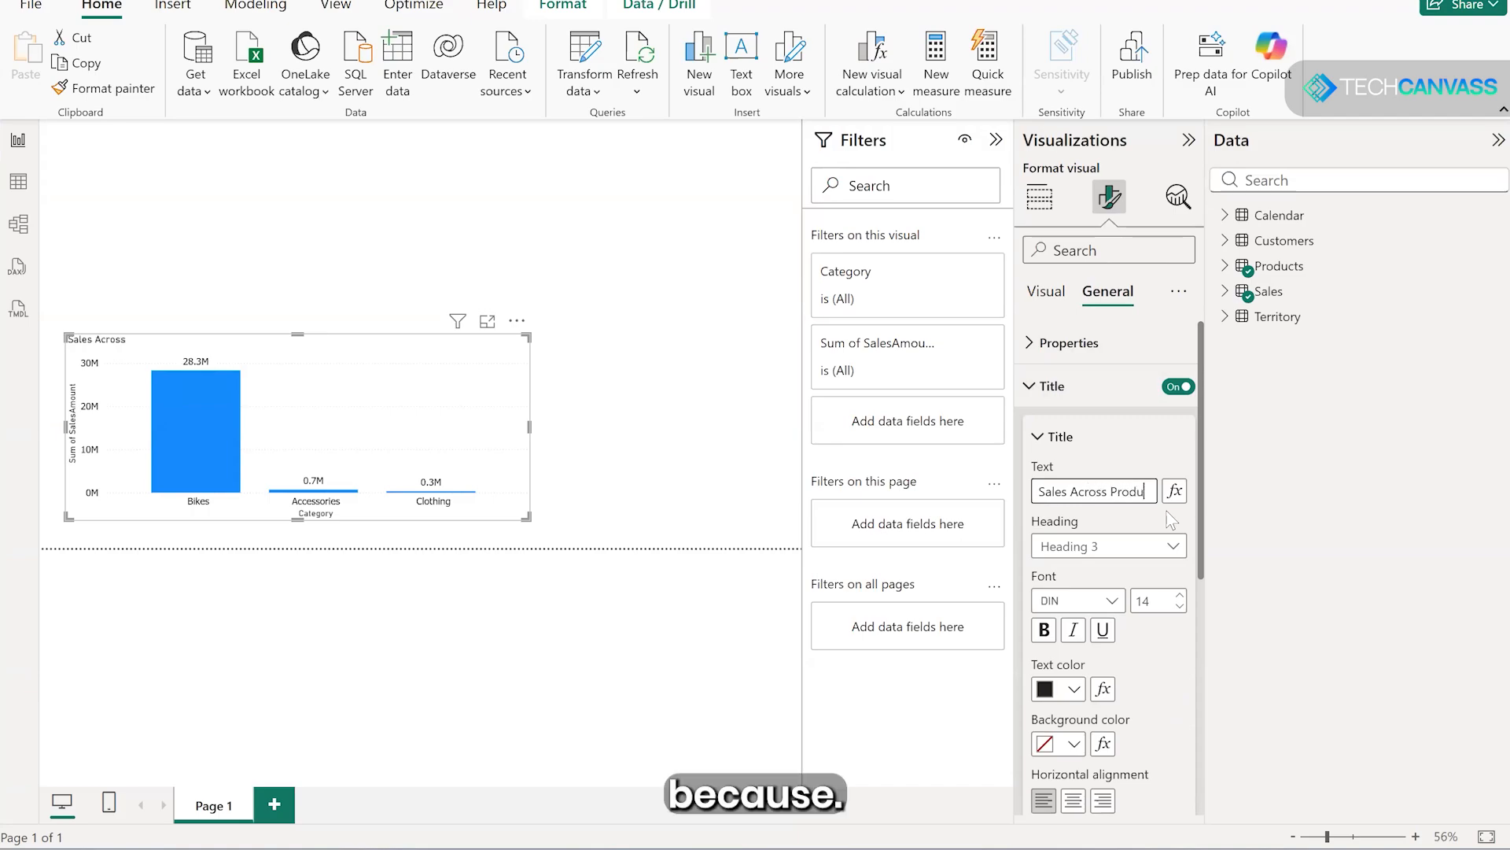
text(ct Categories)
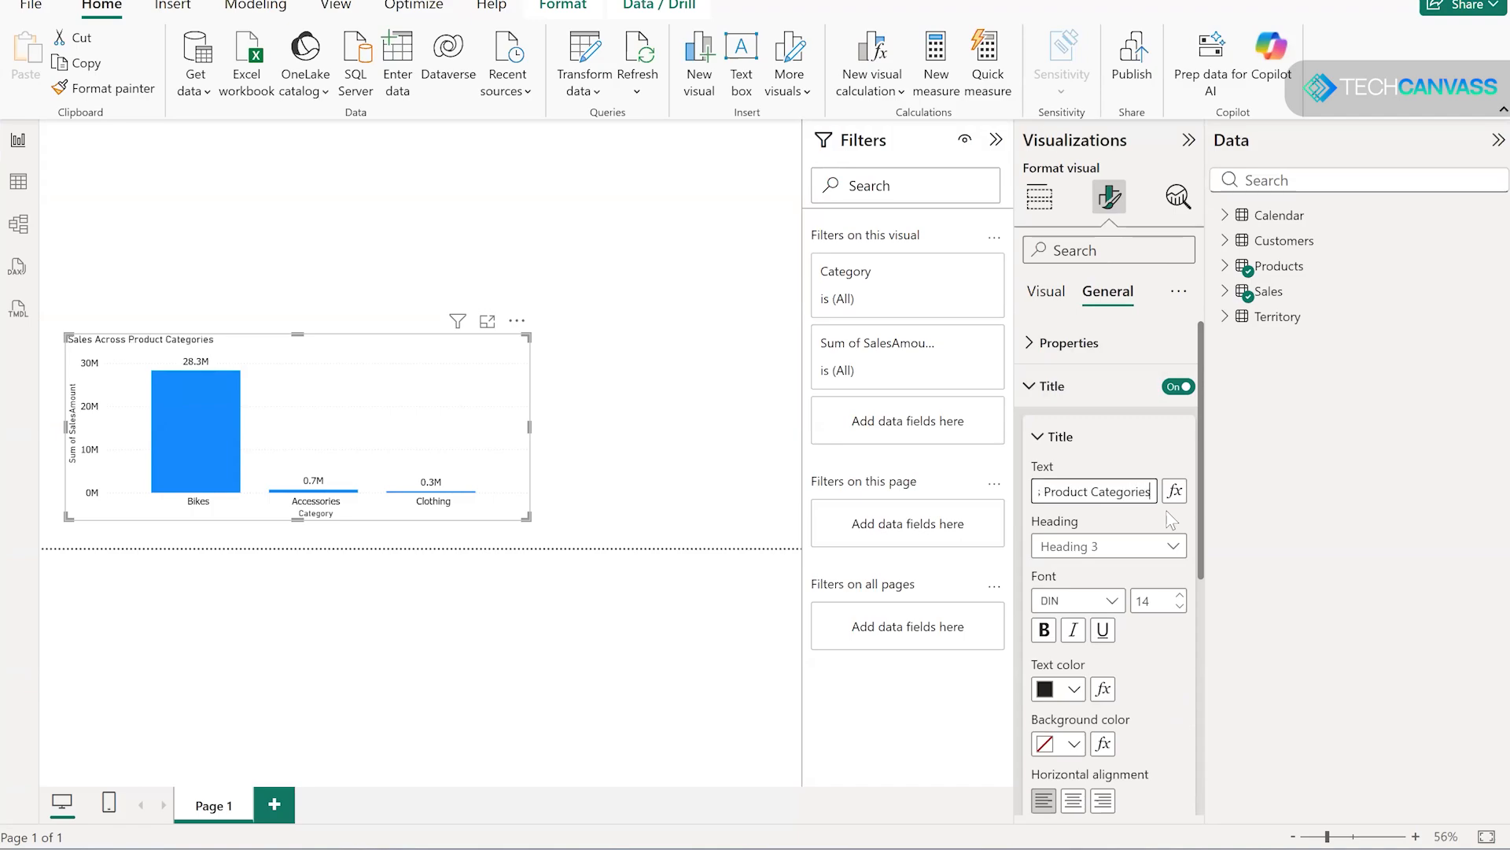
- Give the chart title white text on a darker blue background and center it horizontally
click(1075, 690)
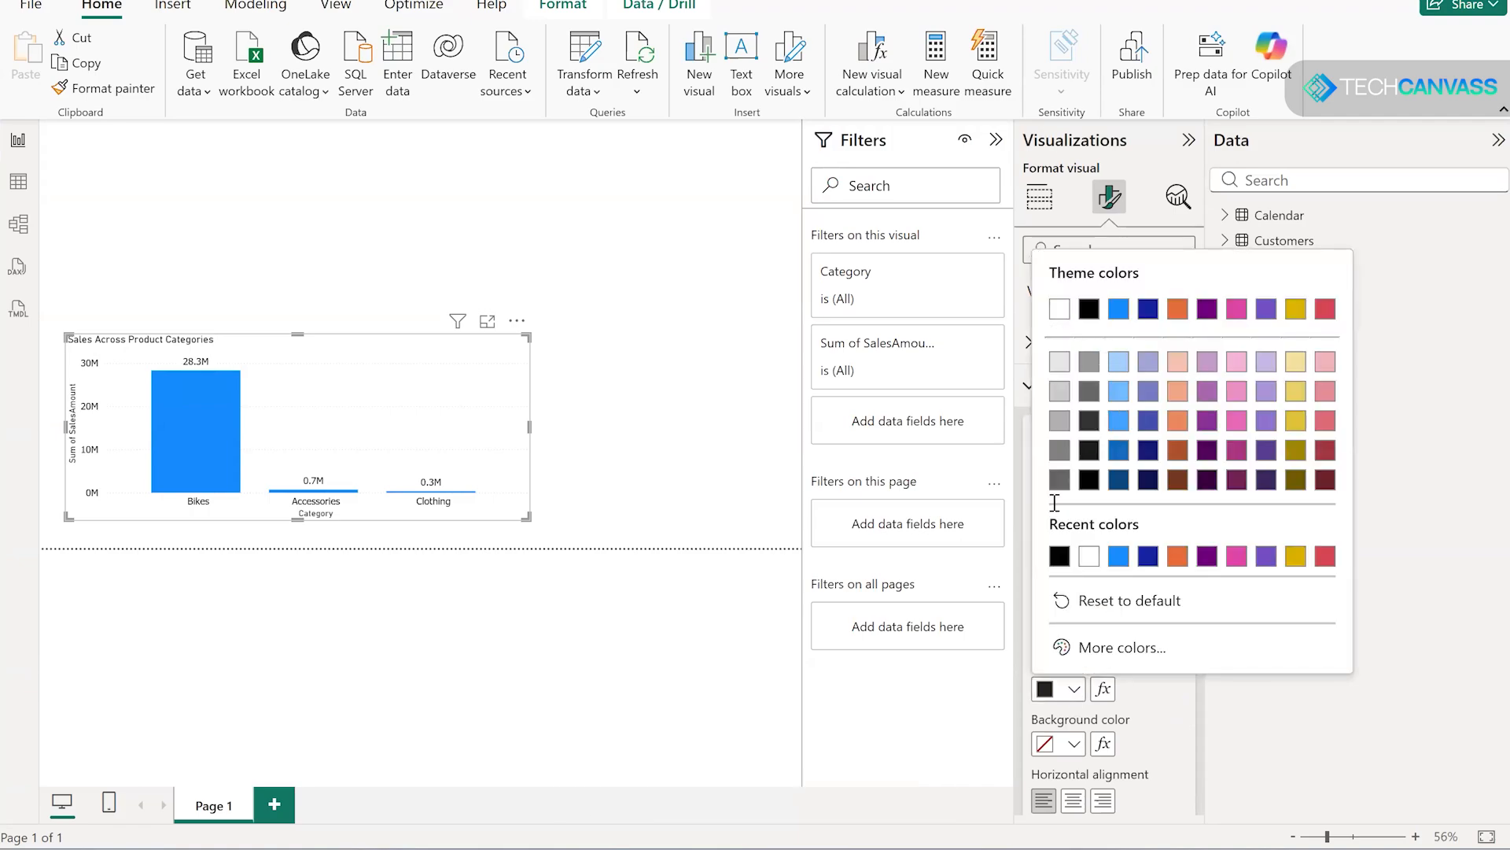
click(1059, 310)
click(1074, 744)
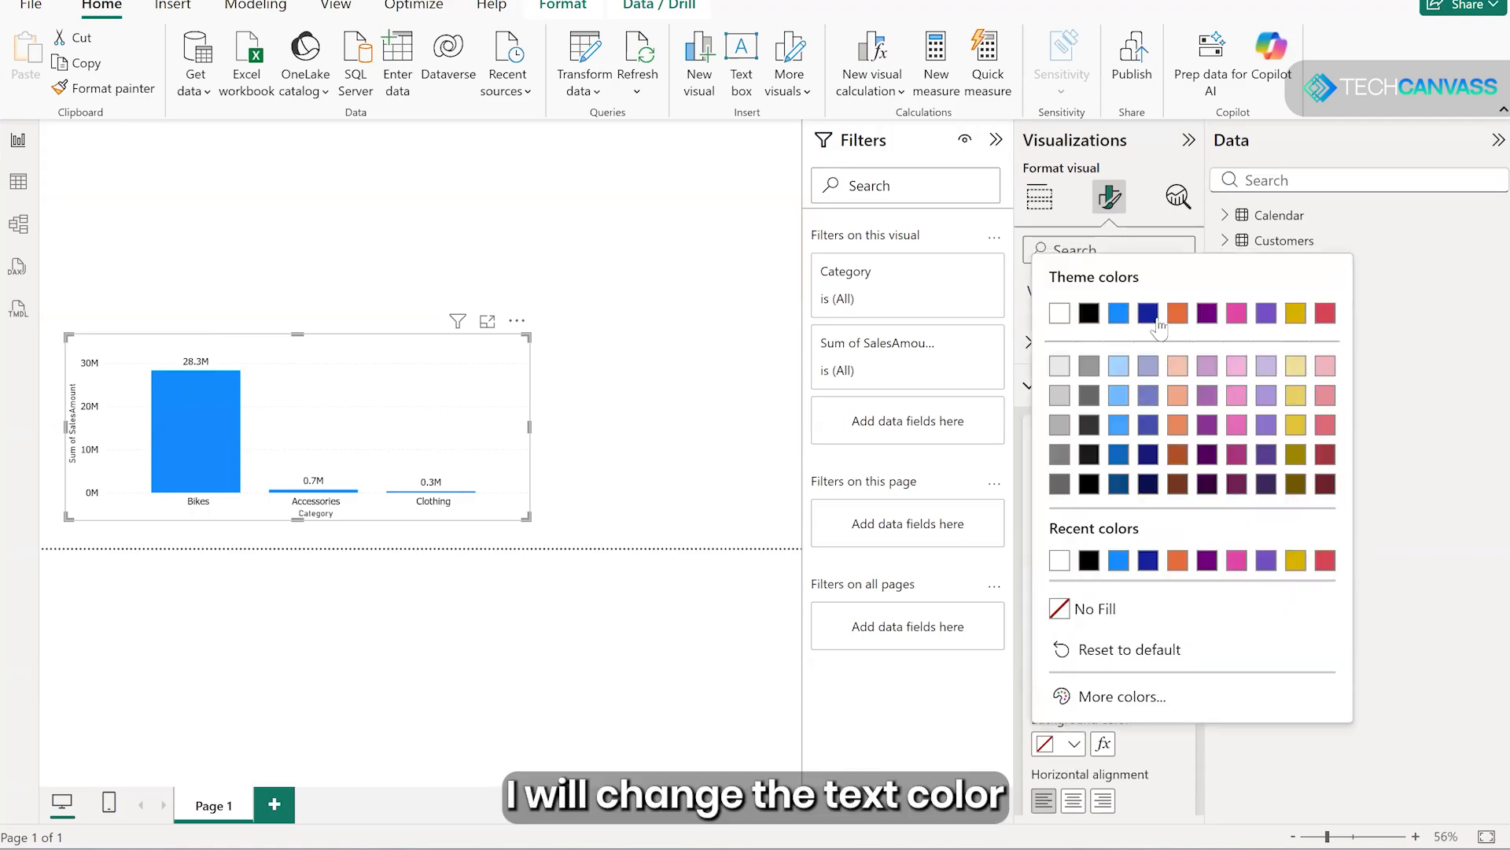
click(1119, 455)
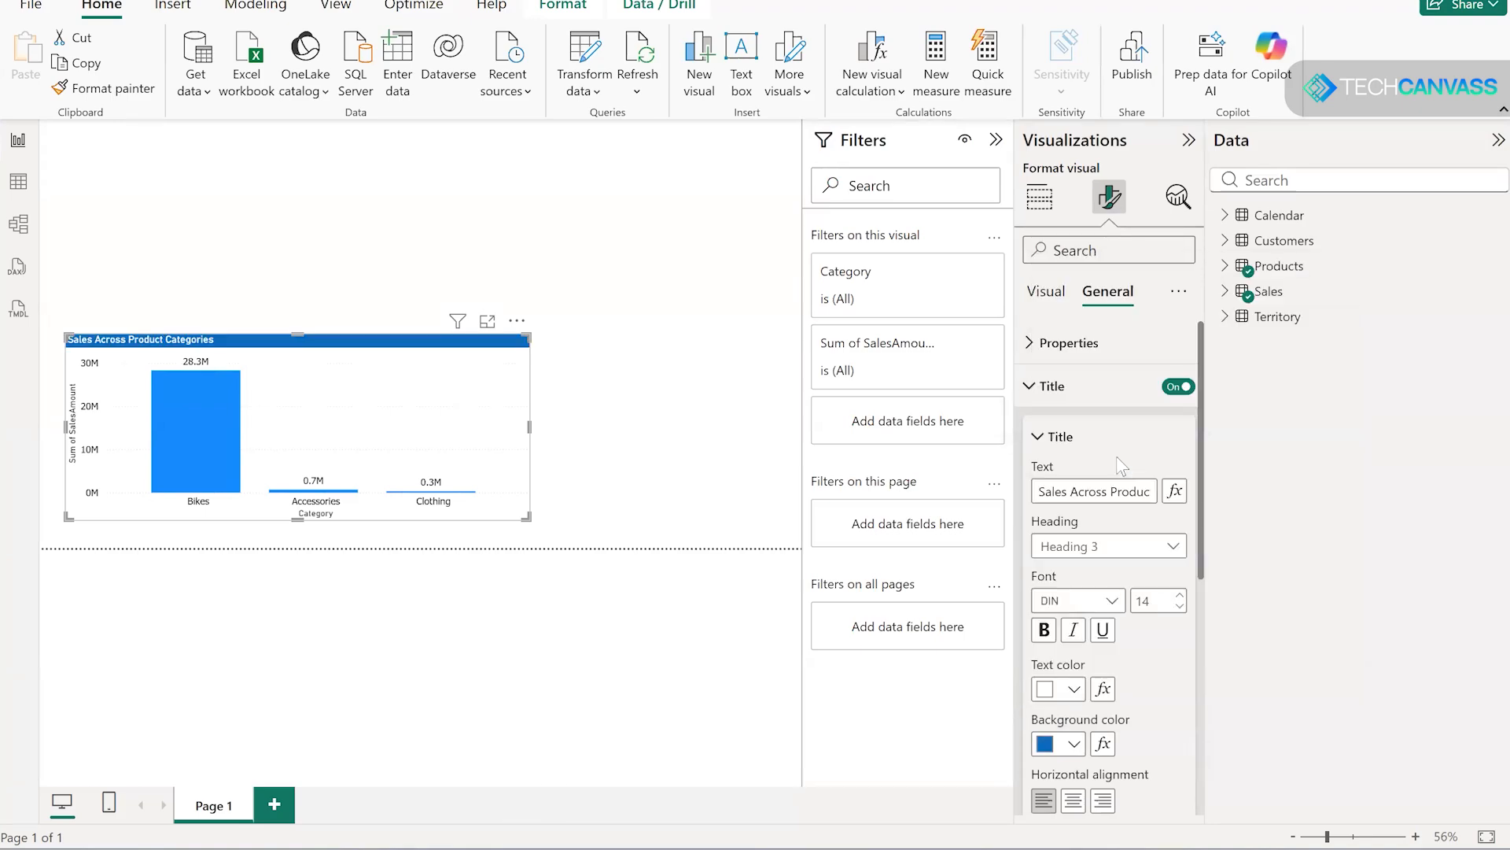
click(1073, 800)
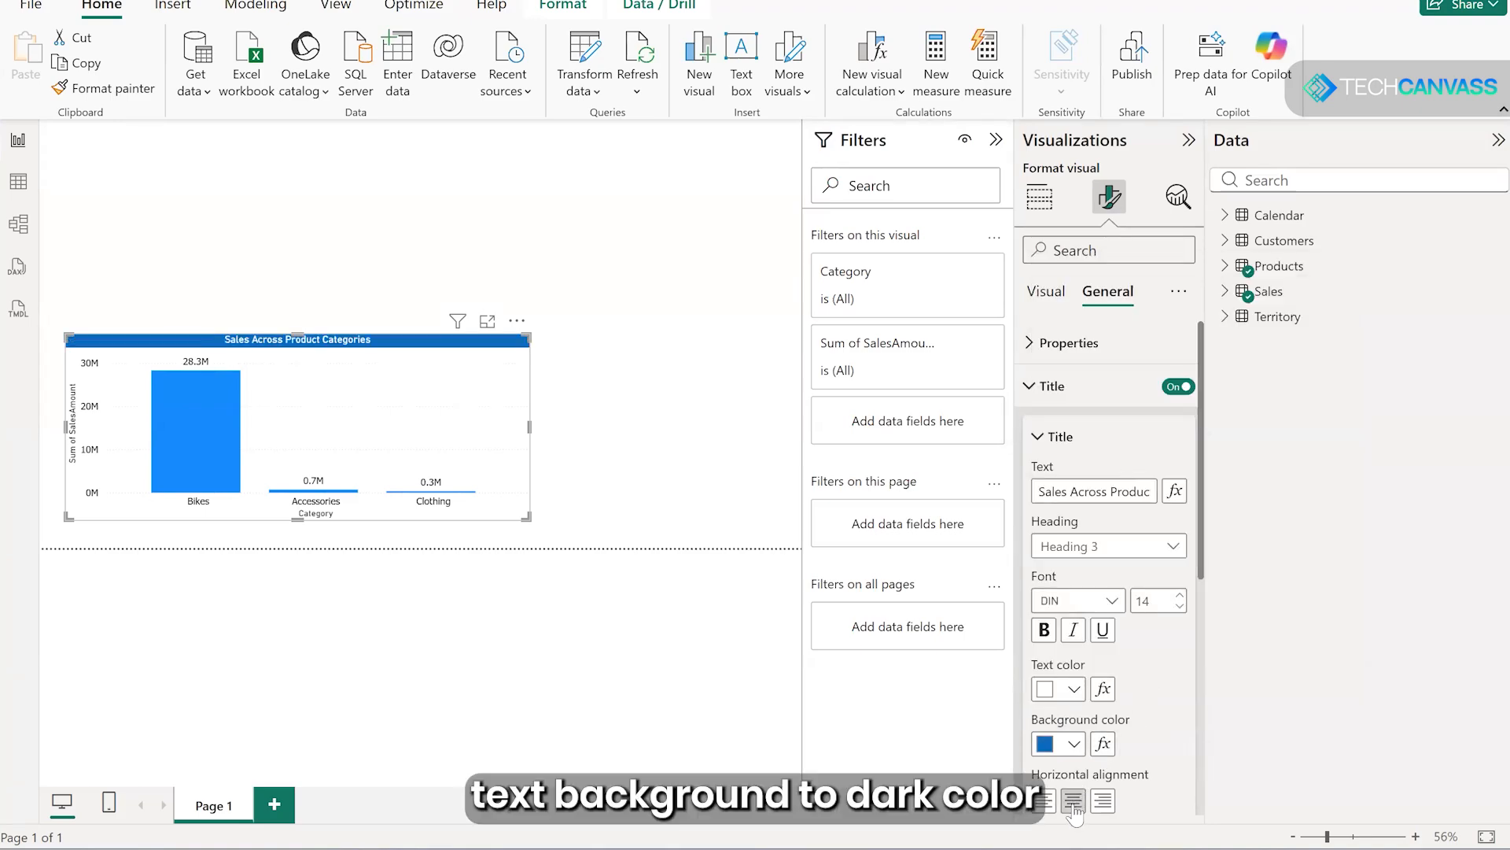
- Set the column chart's title font to bold Segoe UI and move the chart into the page's bottom-left corner
click(1112, 601)
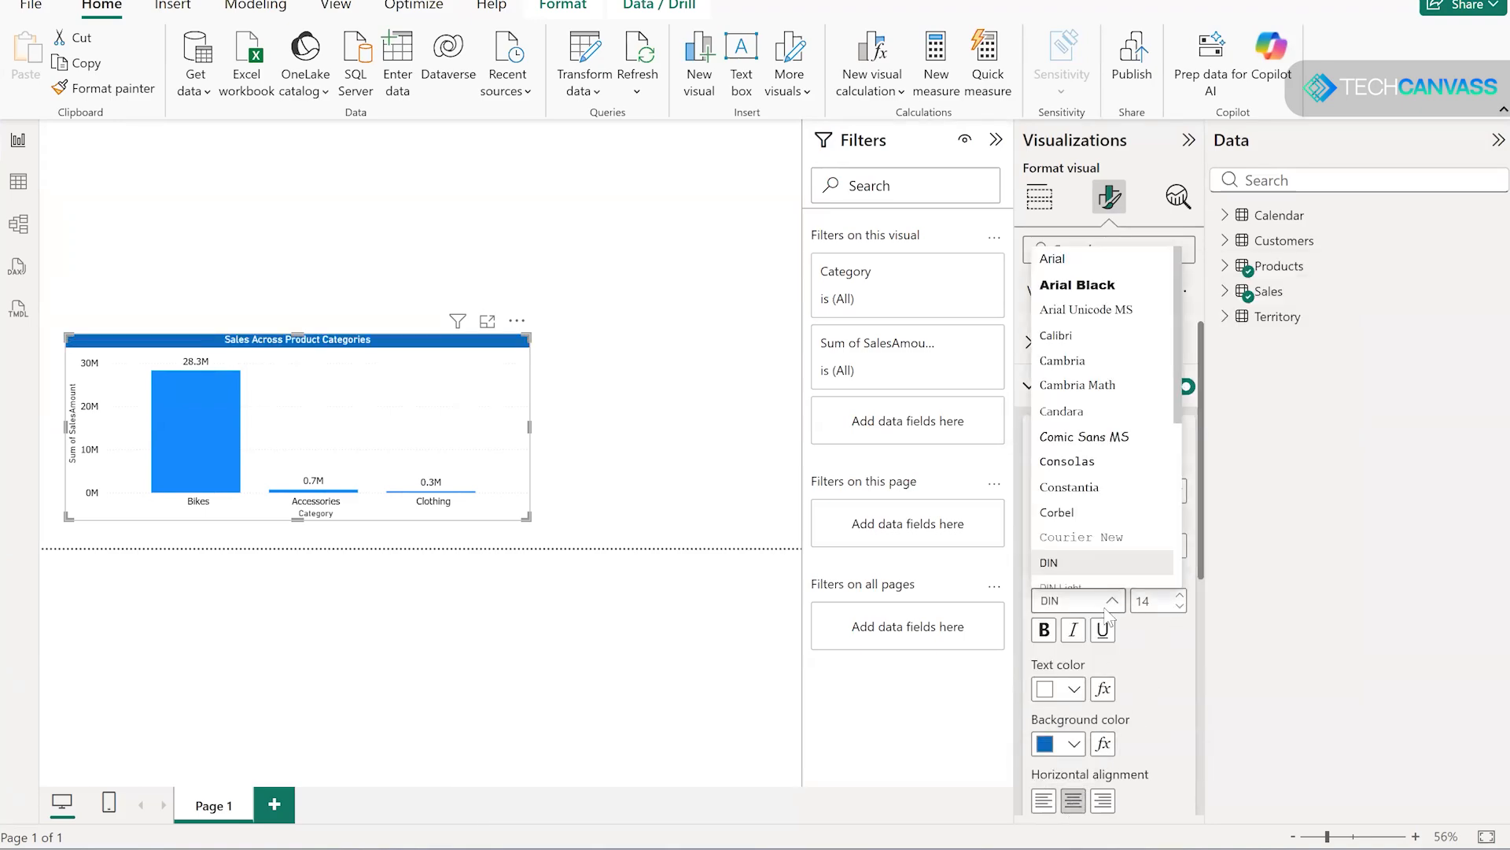
scroll(1079, 549, down, 3)
click(1074, 530)
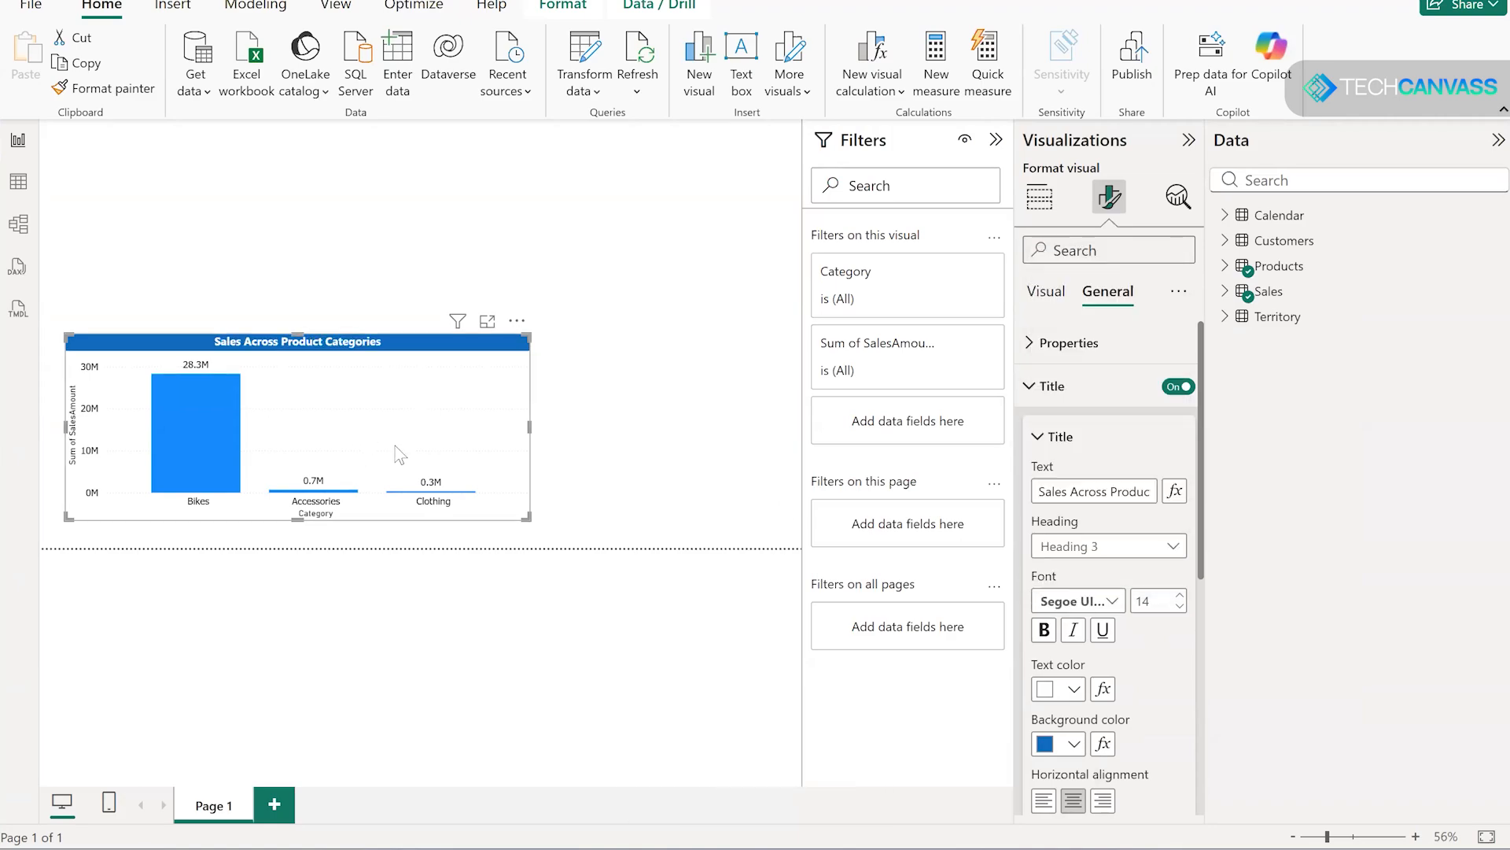
drag(396, 444, 383, 448)
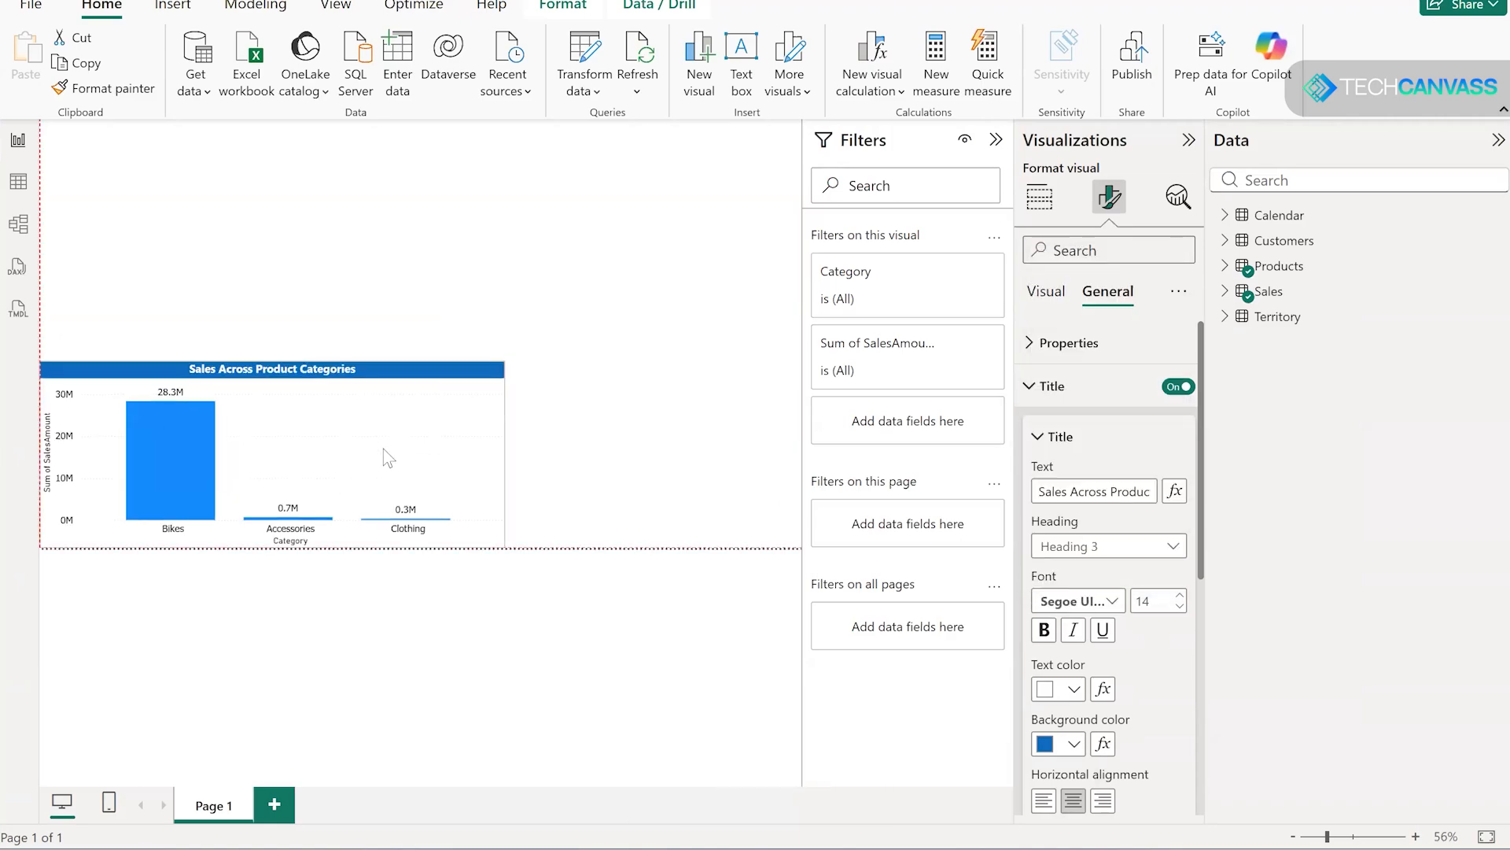
- Turn on the visual border for the column chart, leaving its title settings, and deselect the chart
click(1036, 388)
click(1062, 430)
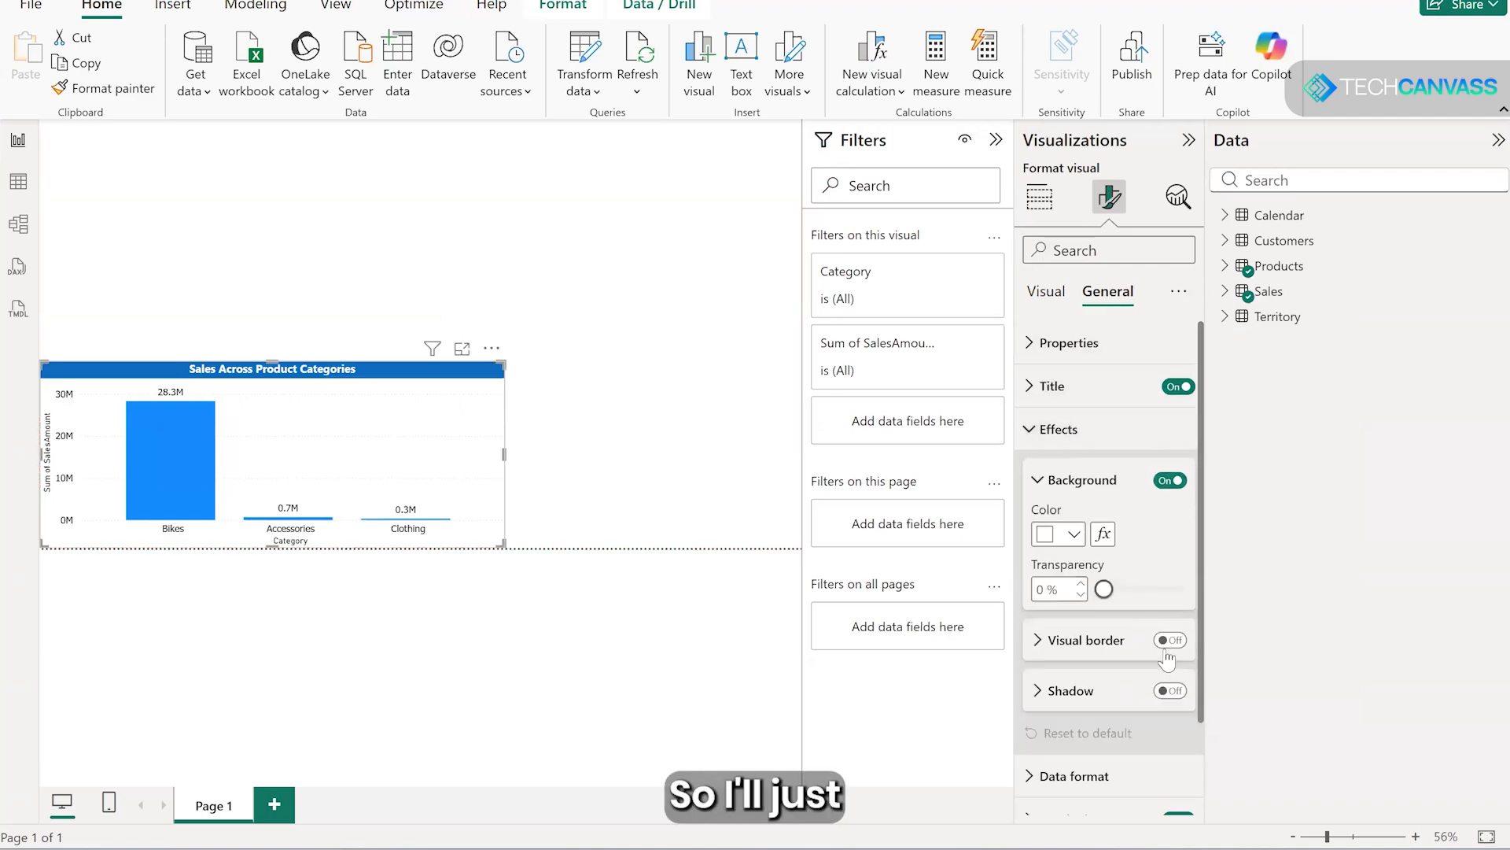
click(636, 500)
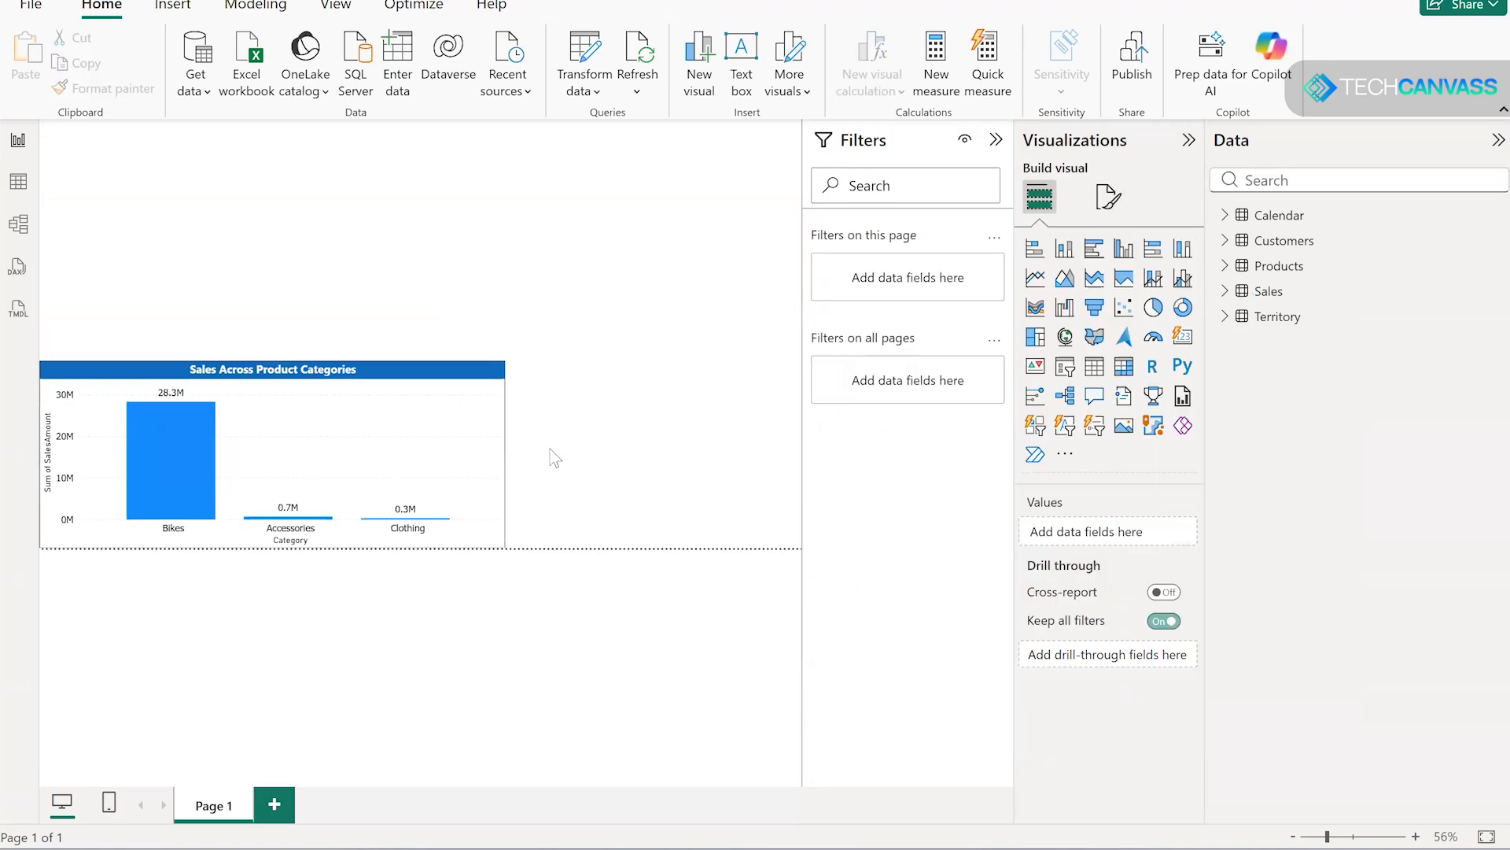
drag(417, 343, 413, 379)
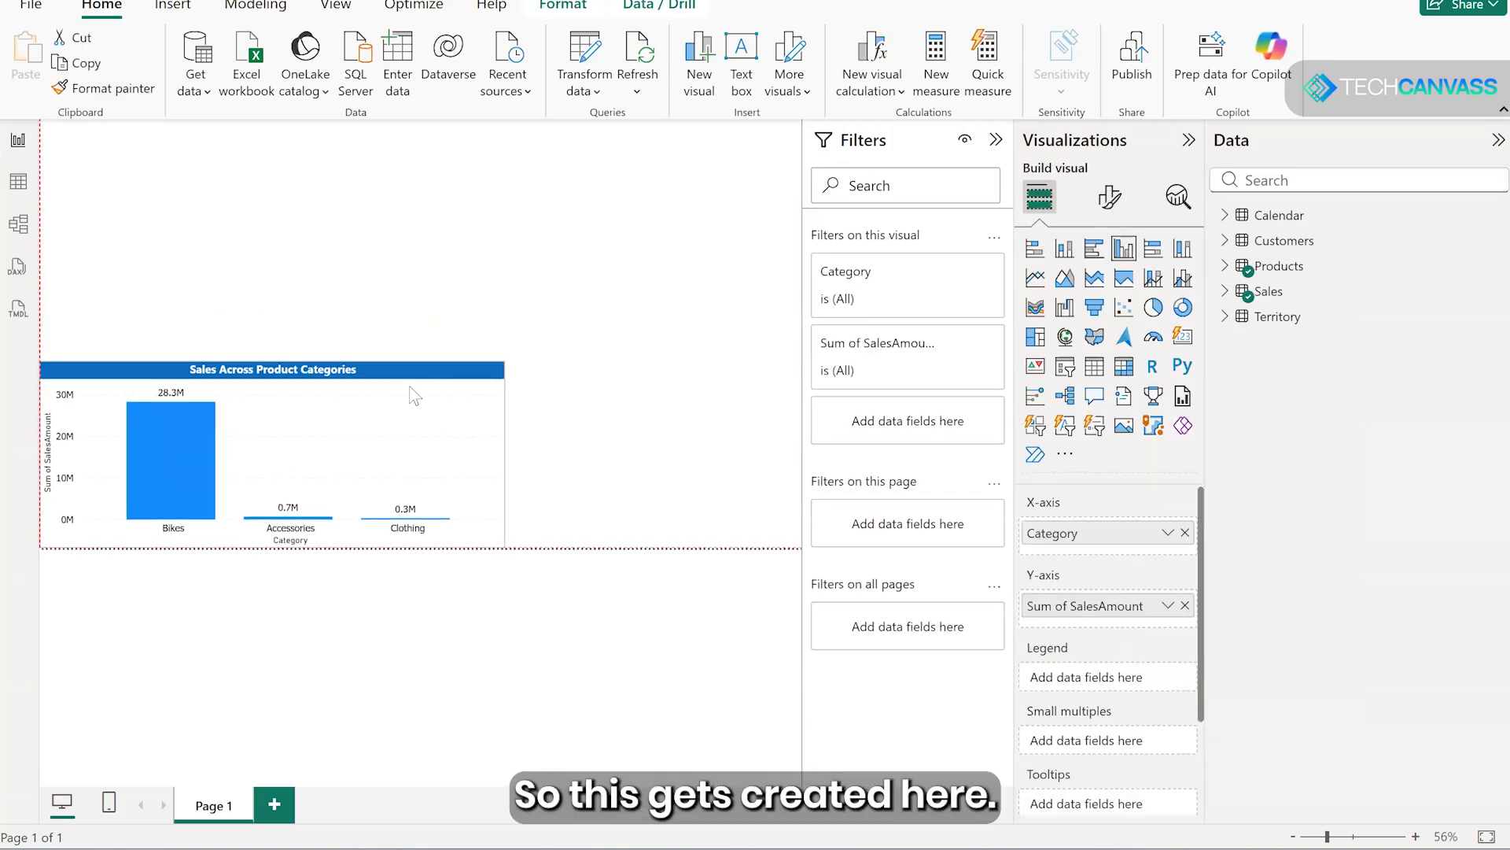
click(591, 327)
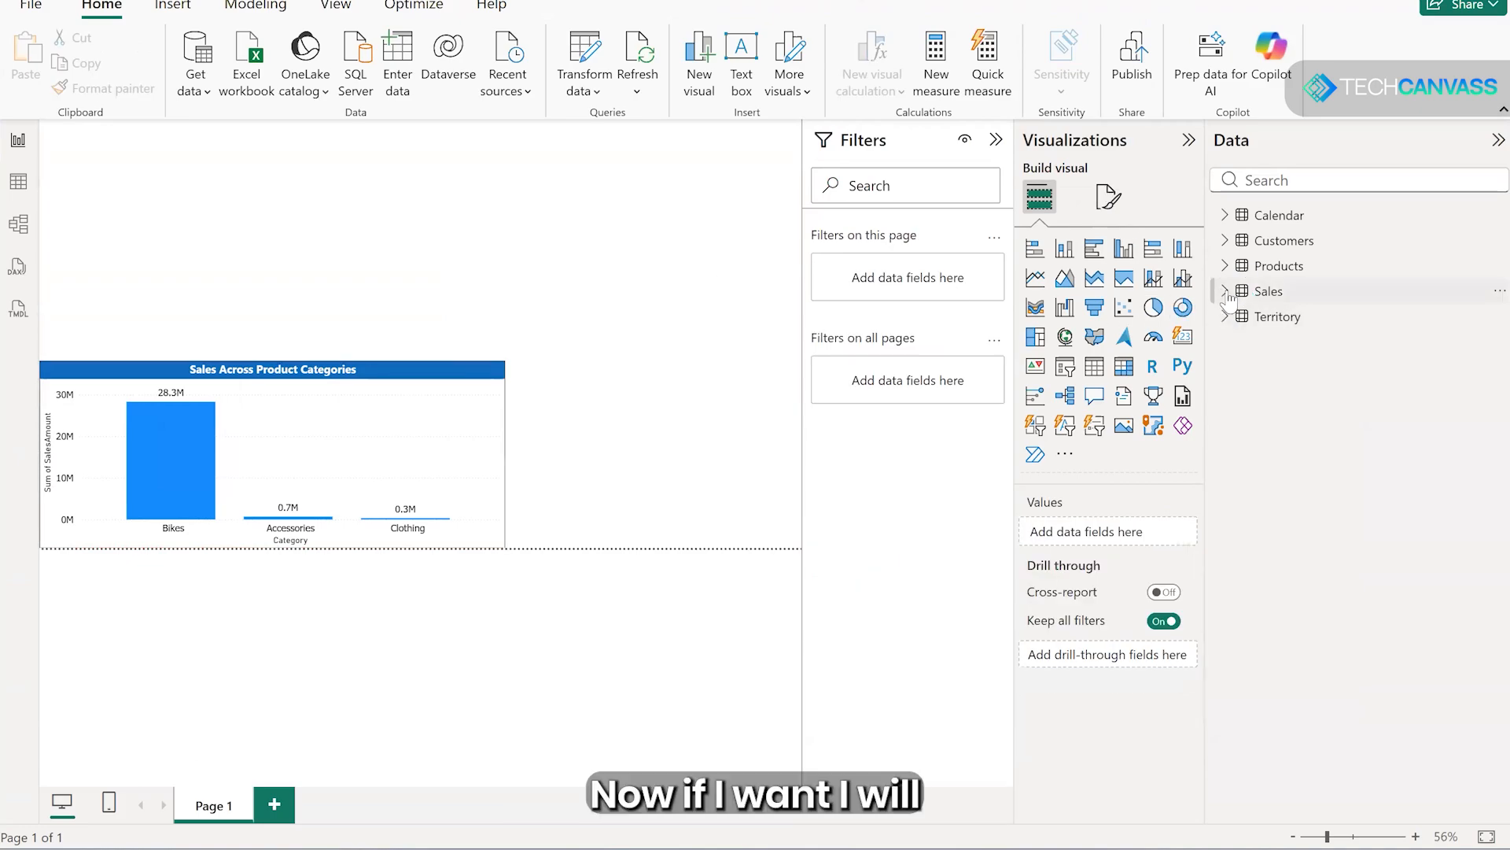
- Add a donut chart to the page with Country from the Territory table as its legend
mouse_move(1228, 297)
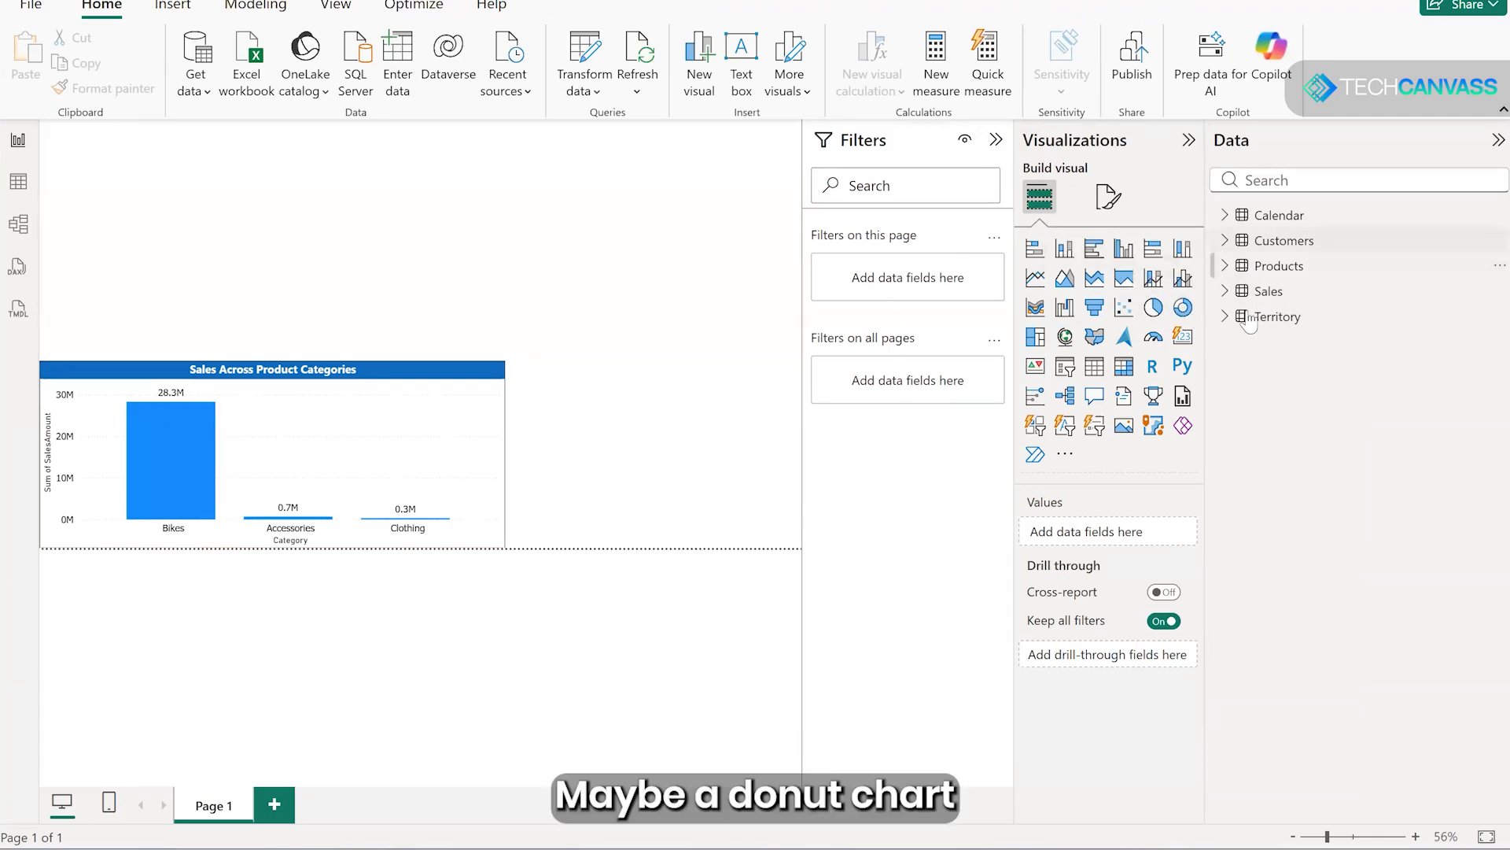
click(1184, 309)
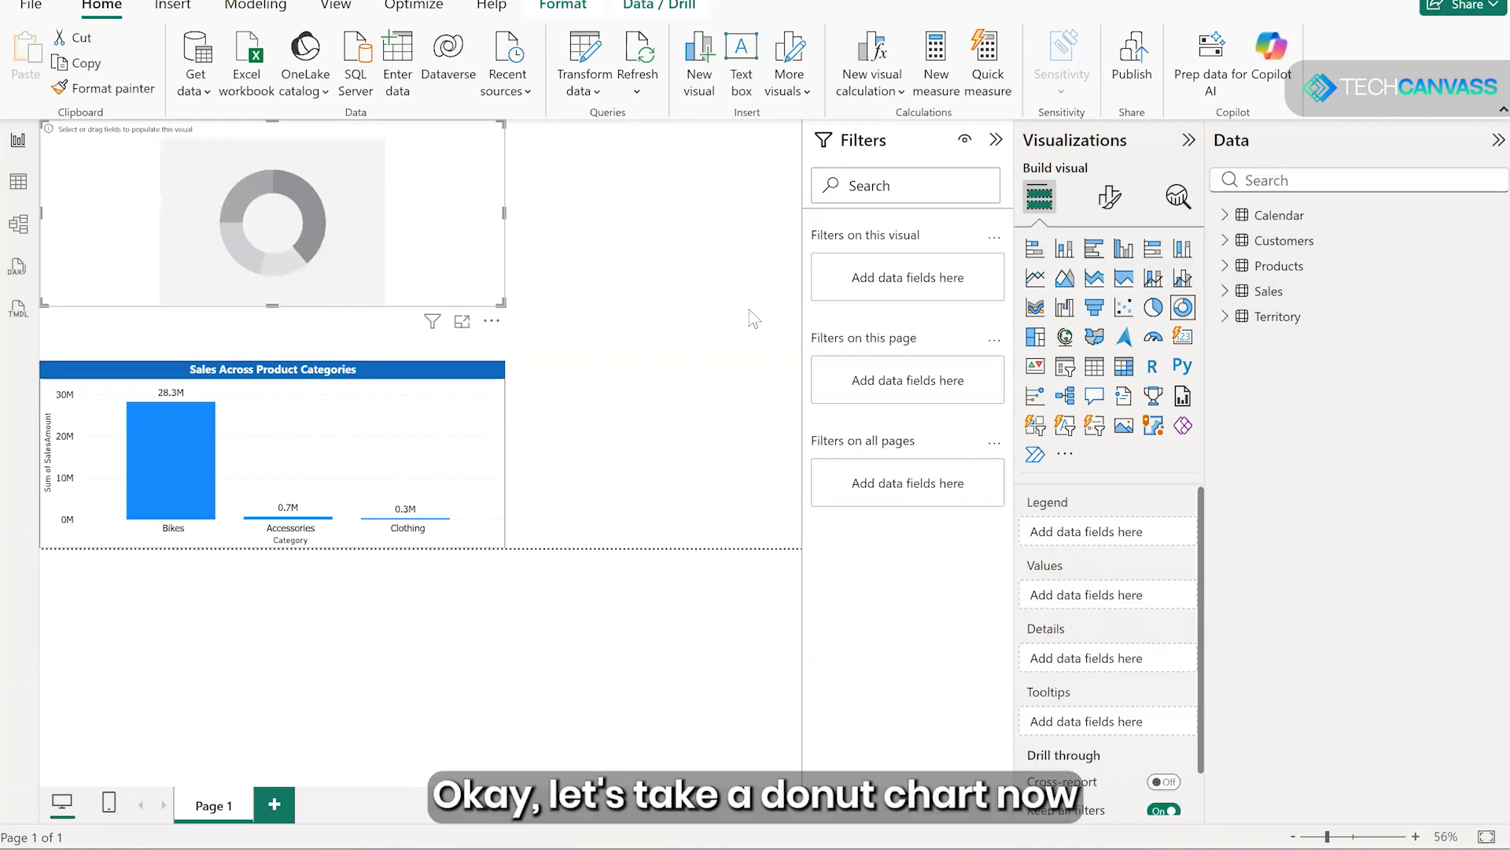
click(1224, 319)
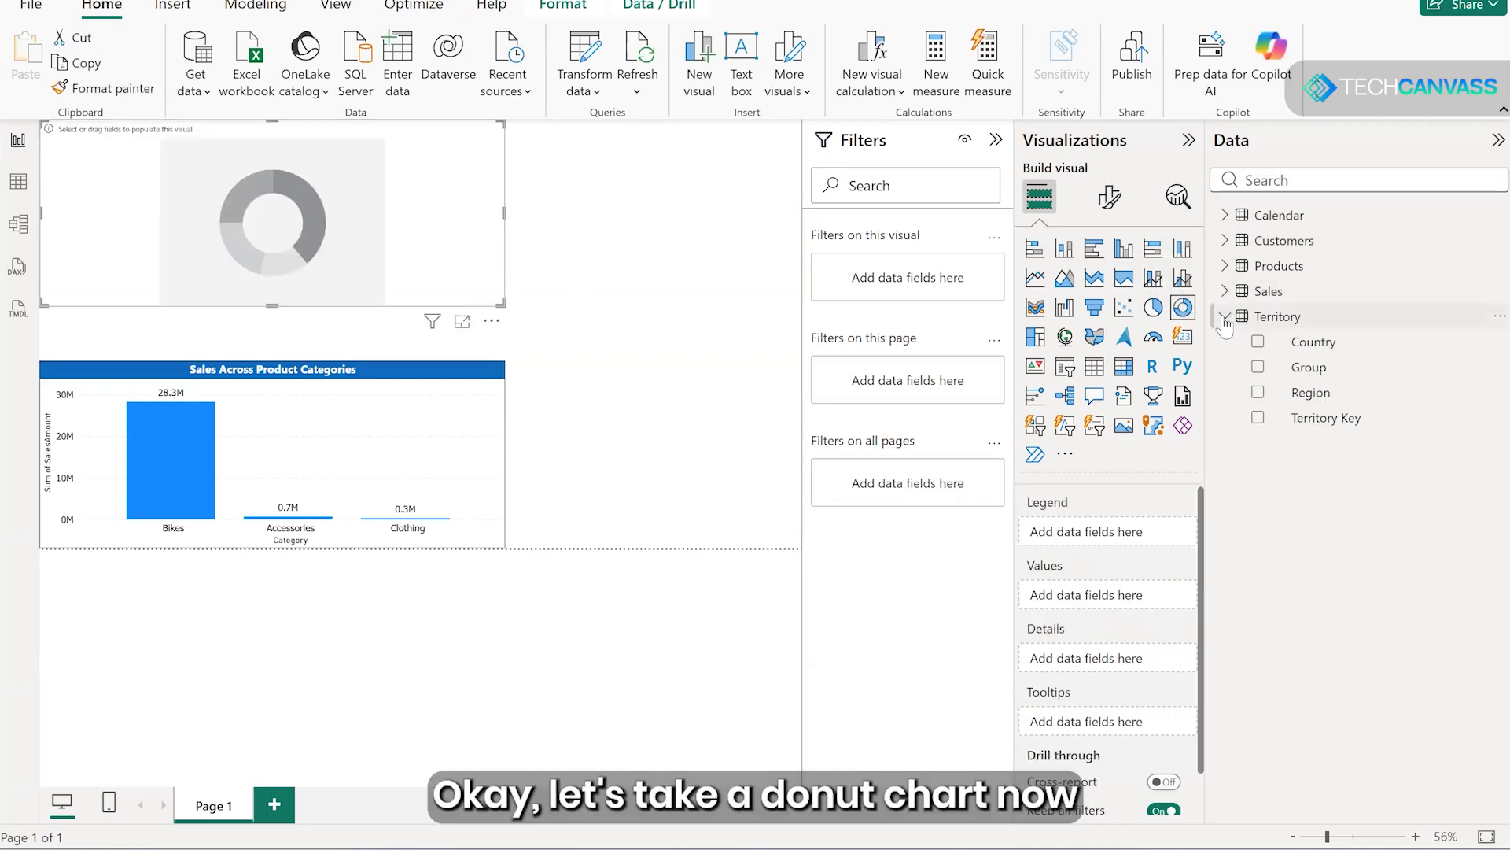
click(1259, 393)
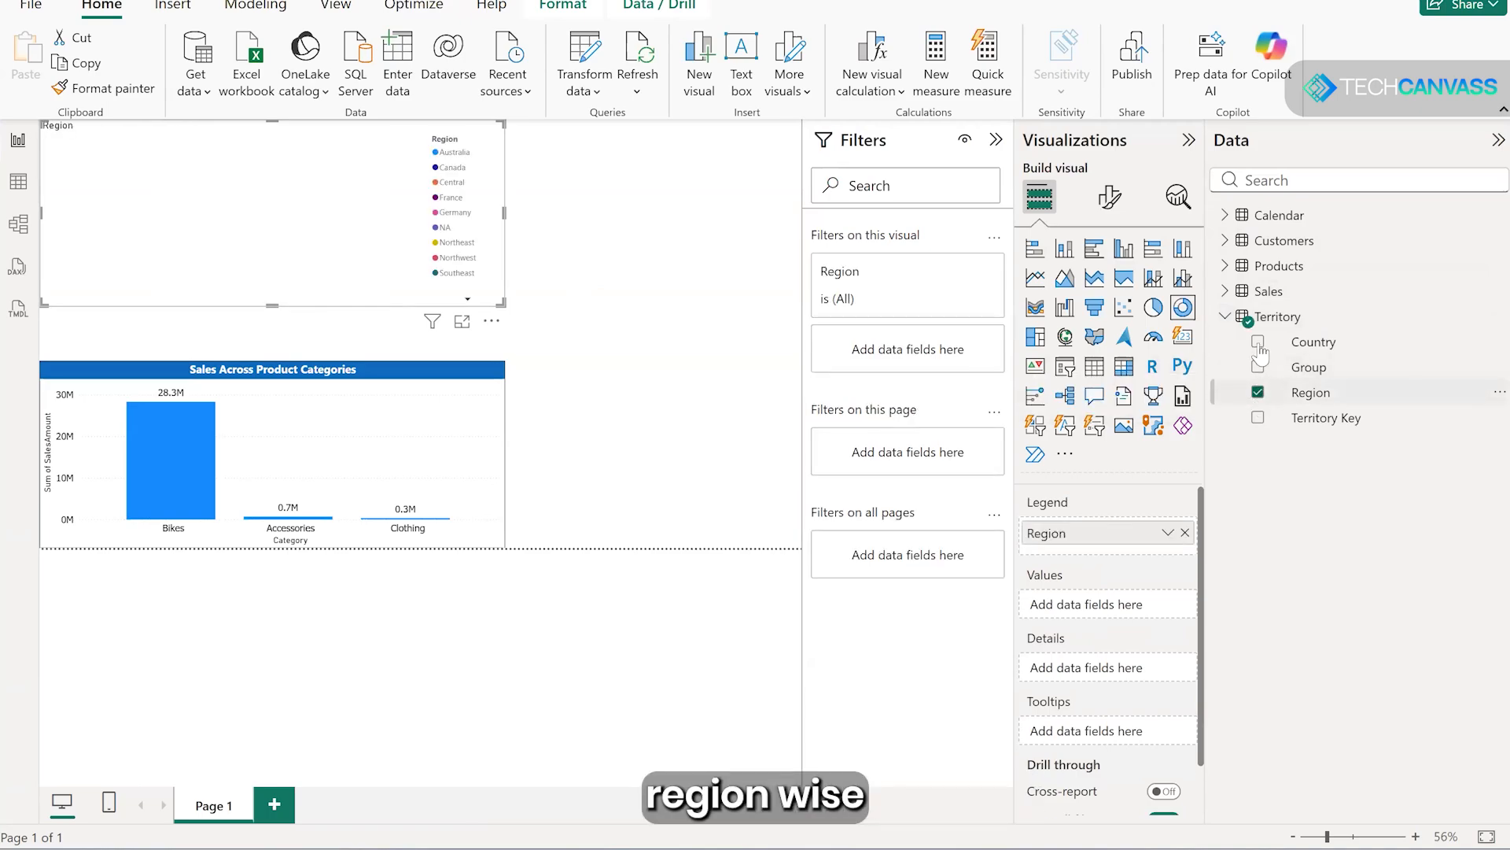
click(1259, 392)
click(1258, 342)
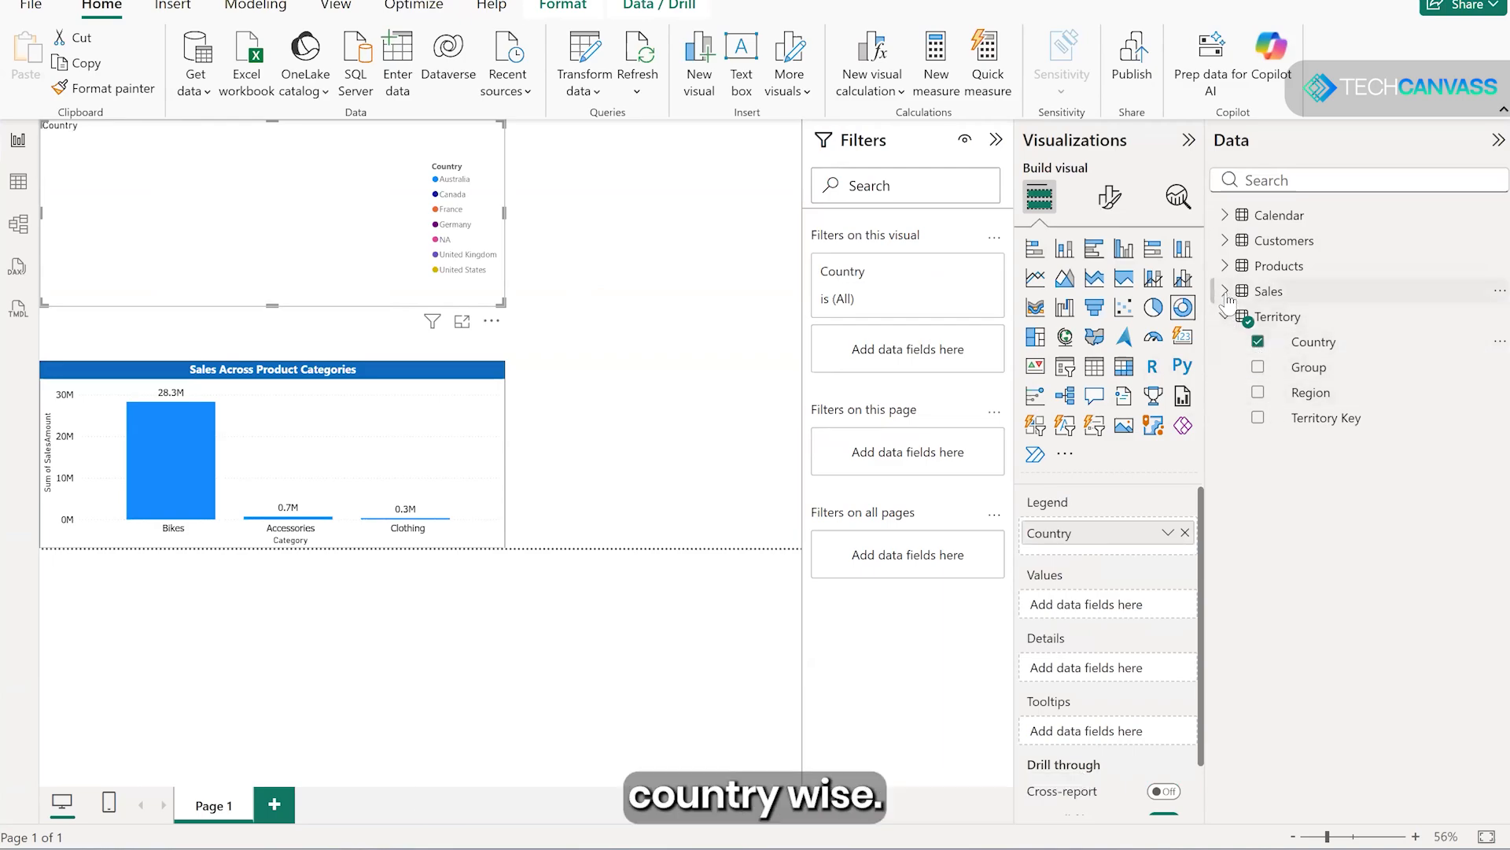
- Use SalesAmount from the Sales table as the donut chart's values
click(1225, 291)
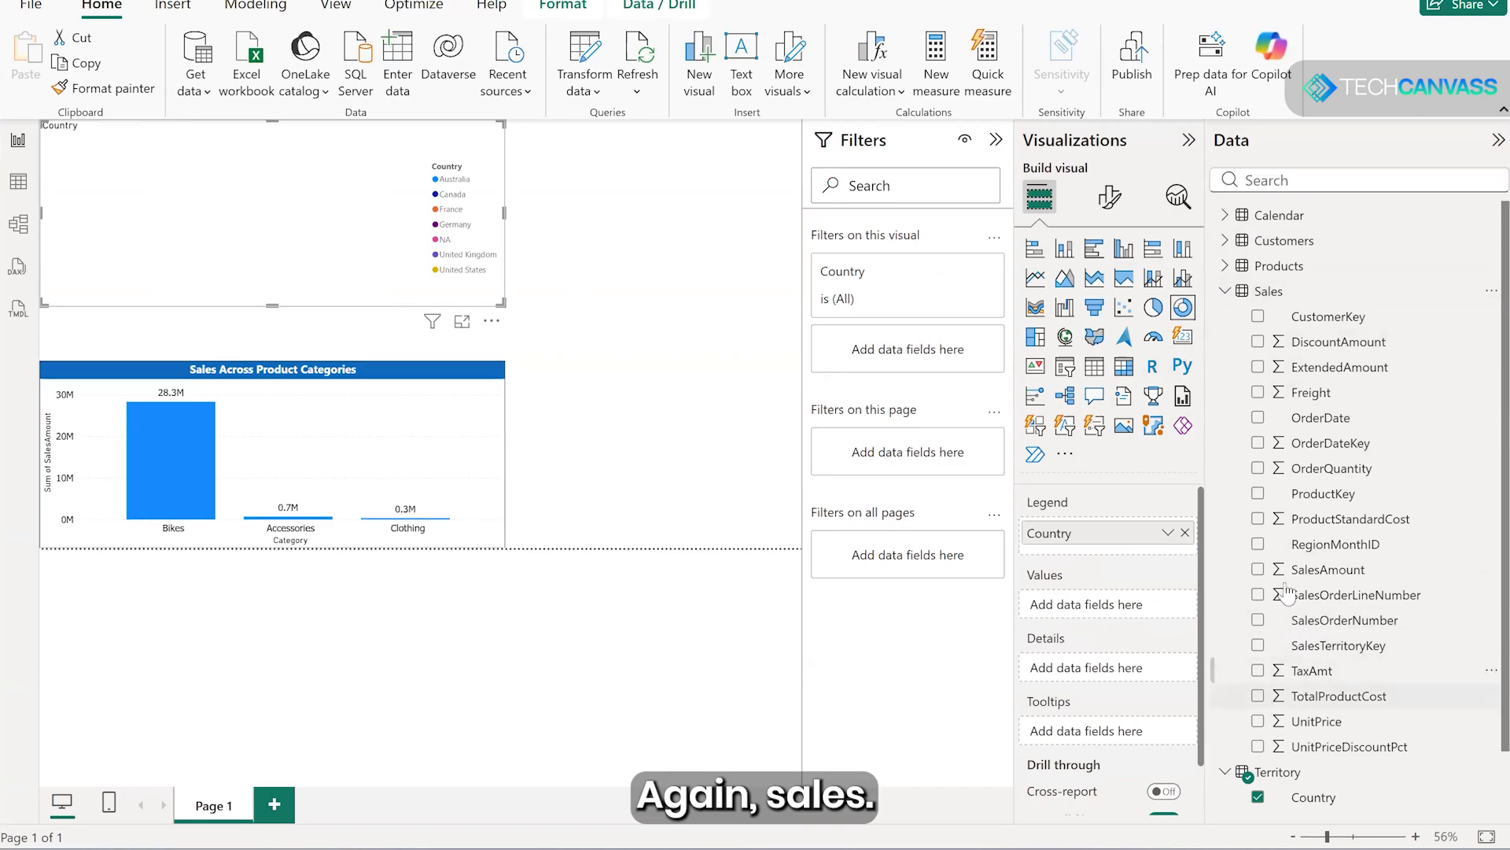
scroll(1299, 602, down, 2)
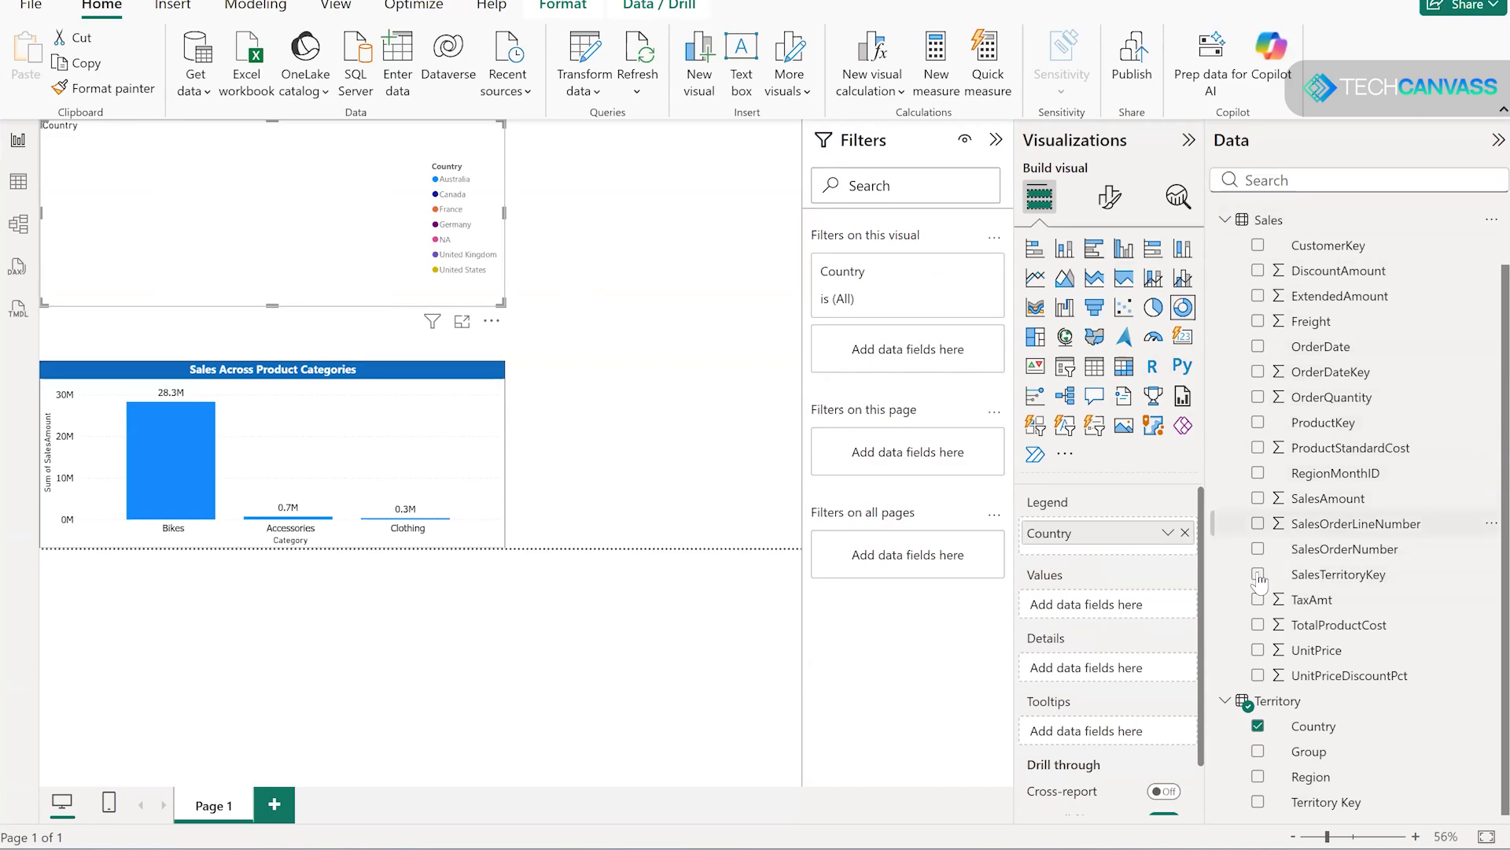
click(1258, 498)
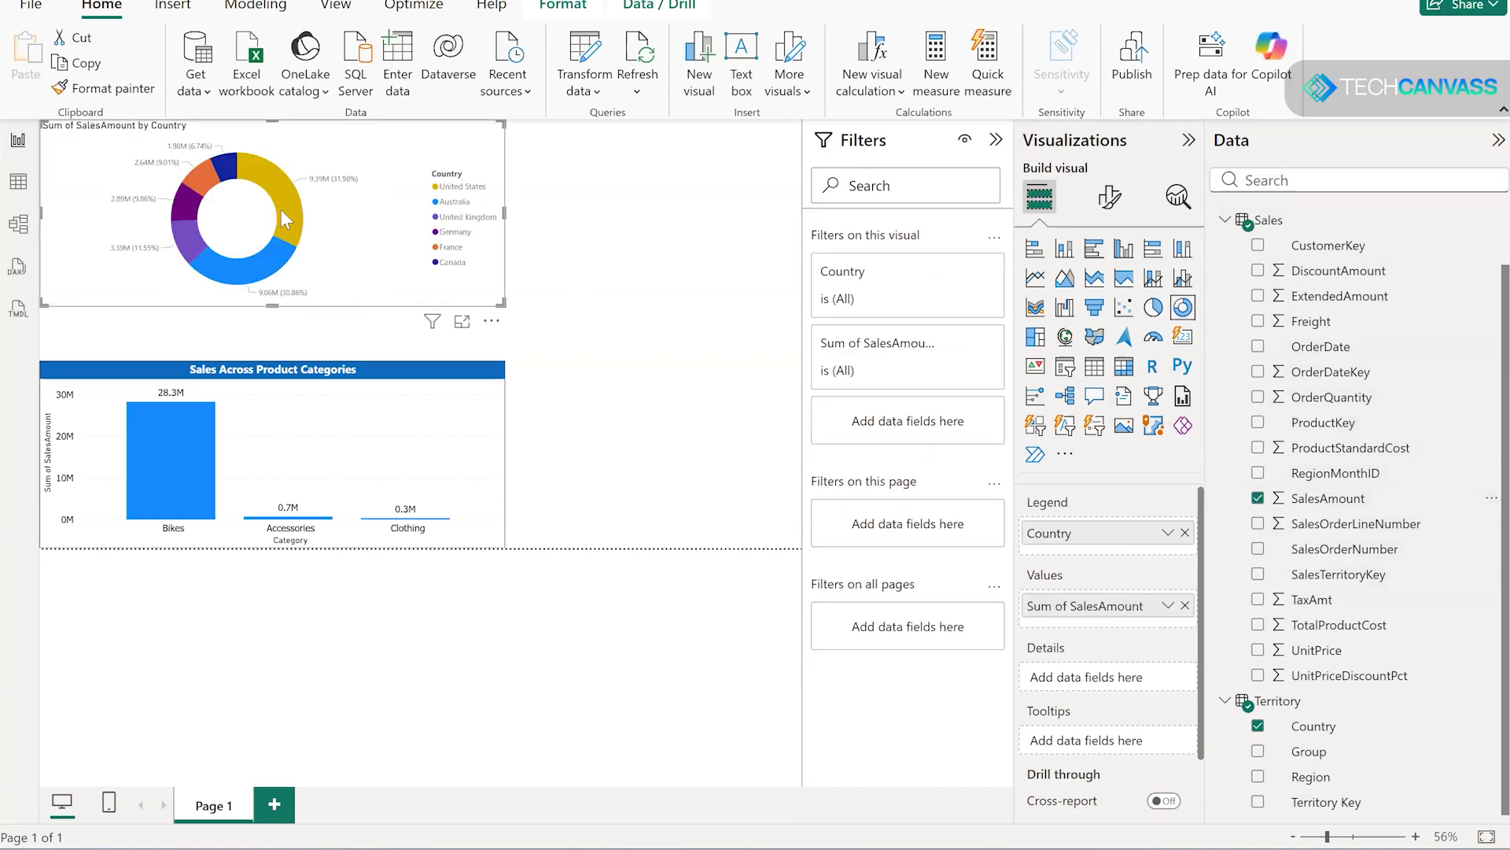
- Enlarge the donut chart and place it directly above the column chart, matching that chart's width and left edge
drag(507, 316, 557, 316)
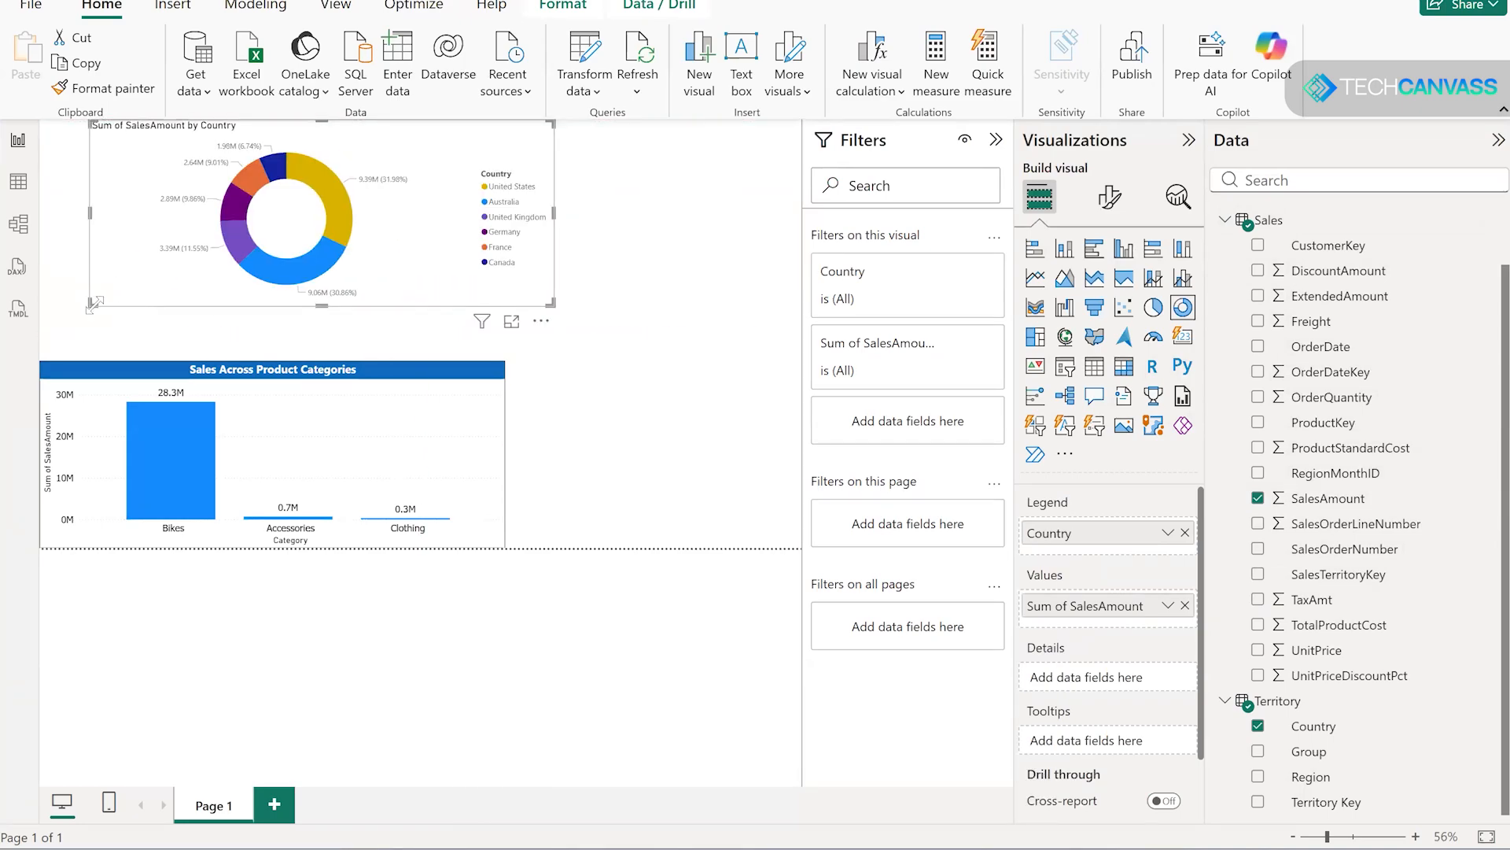
drag(134, 337, 131, 344)
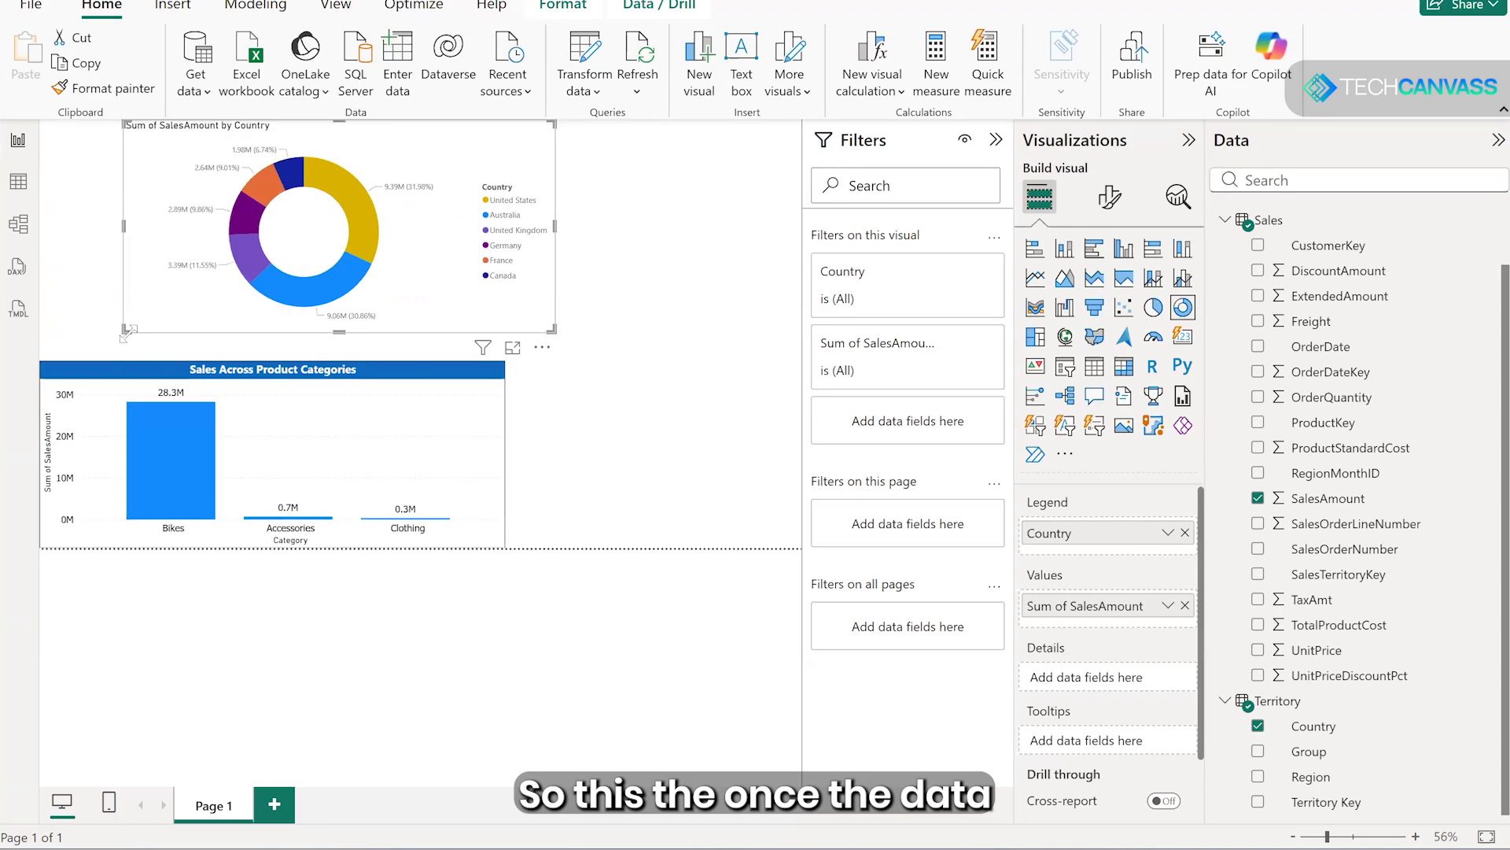
drag(401, 297, 313, 314)
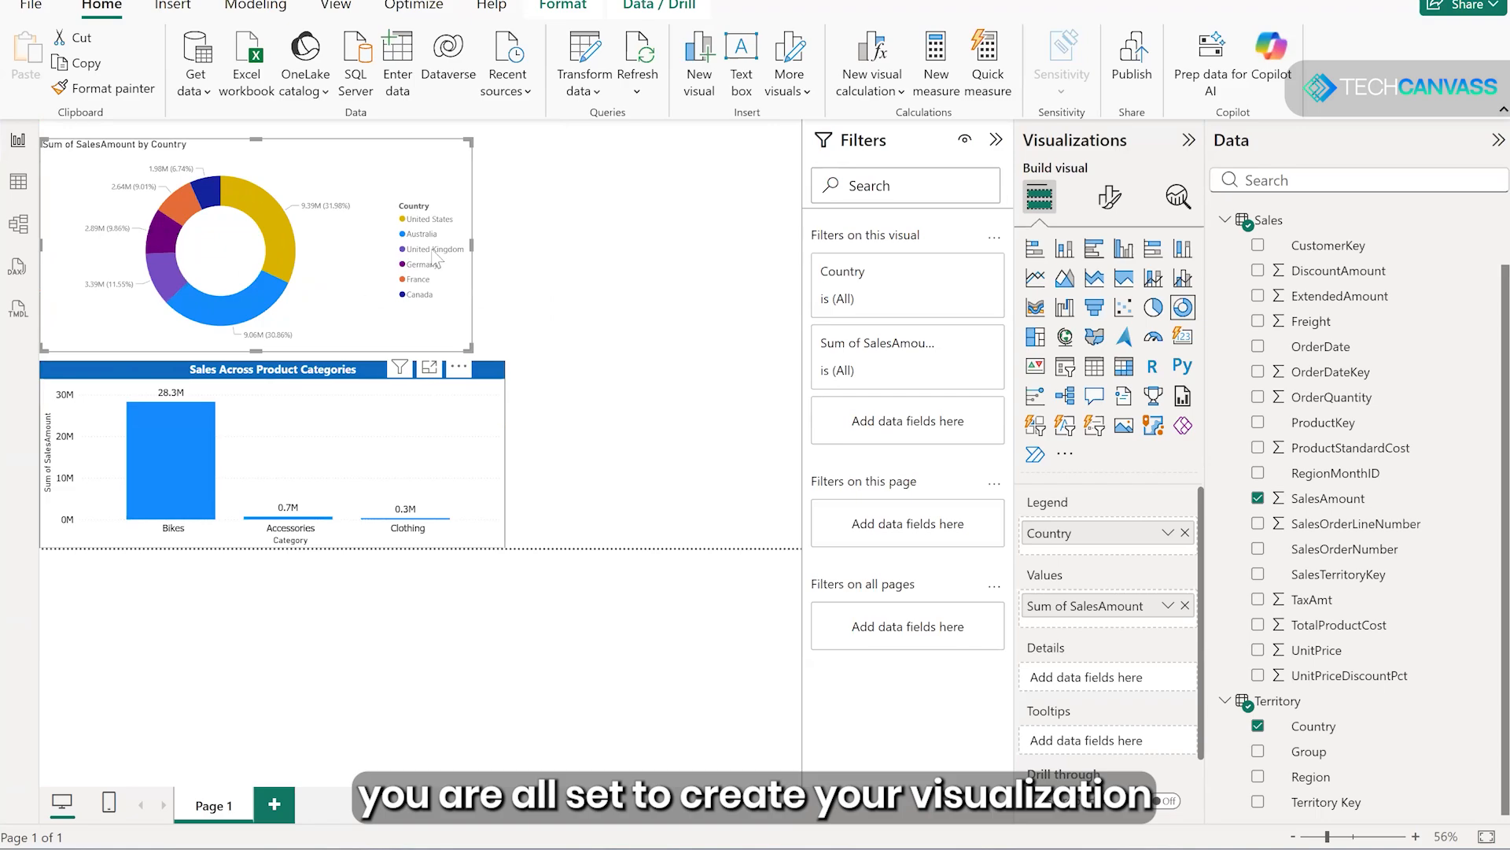
drag(489, 244, 508, 249)
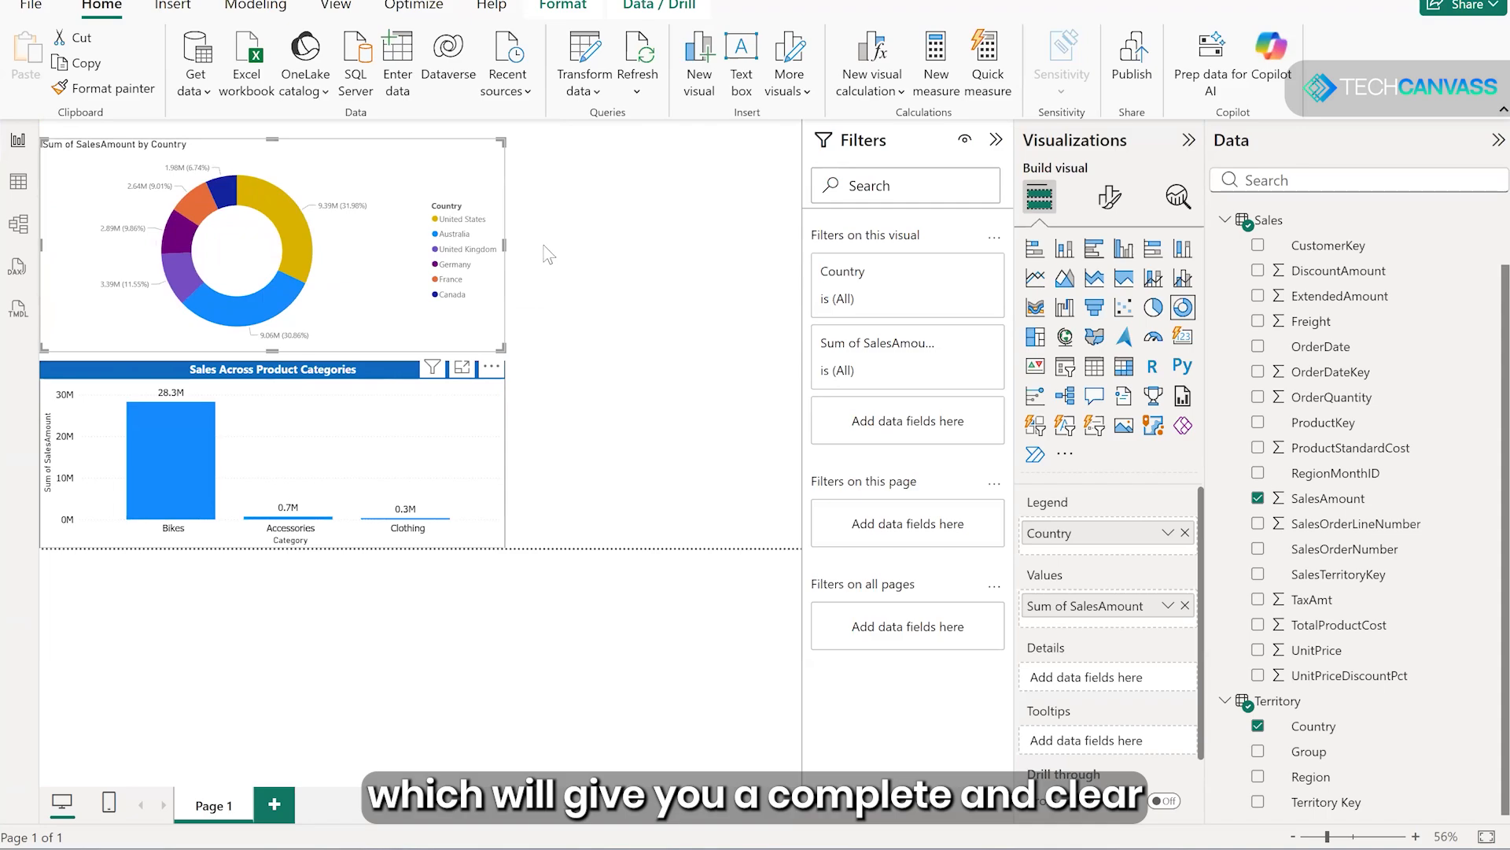